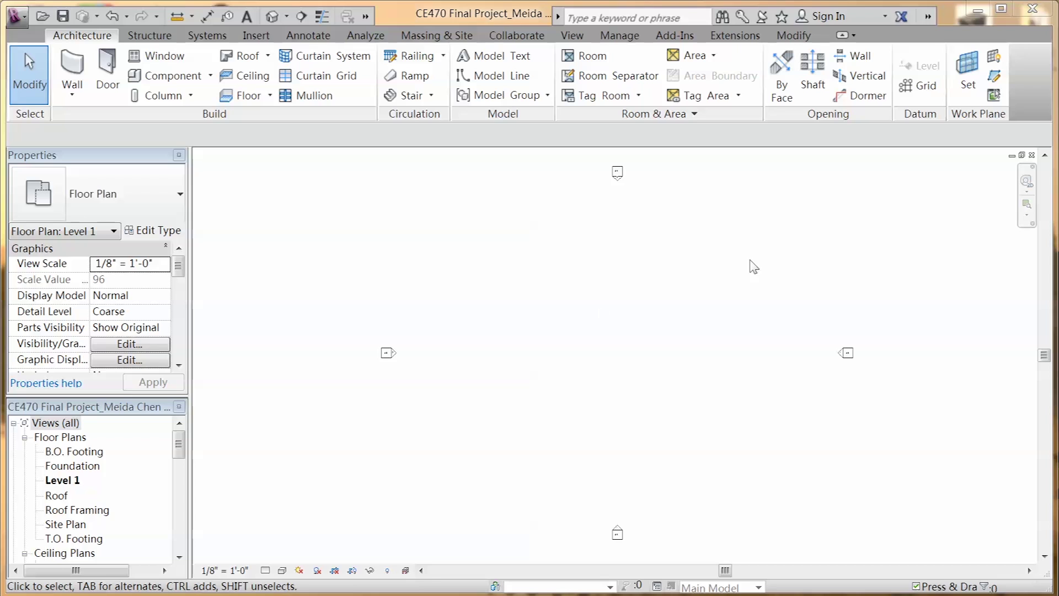
Step: Draw two horizontal grid lines on the Level 1 plan, one above the other
left_click(926, 84)
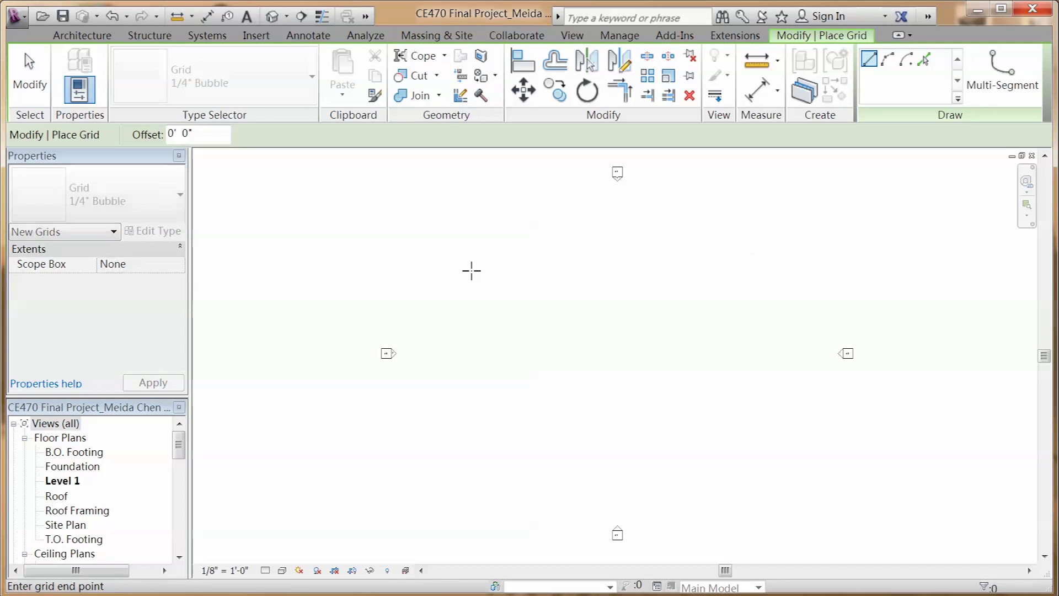
left_click(471, 271)
left_click(770, 270)
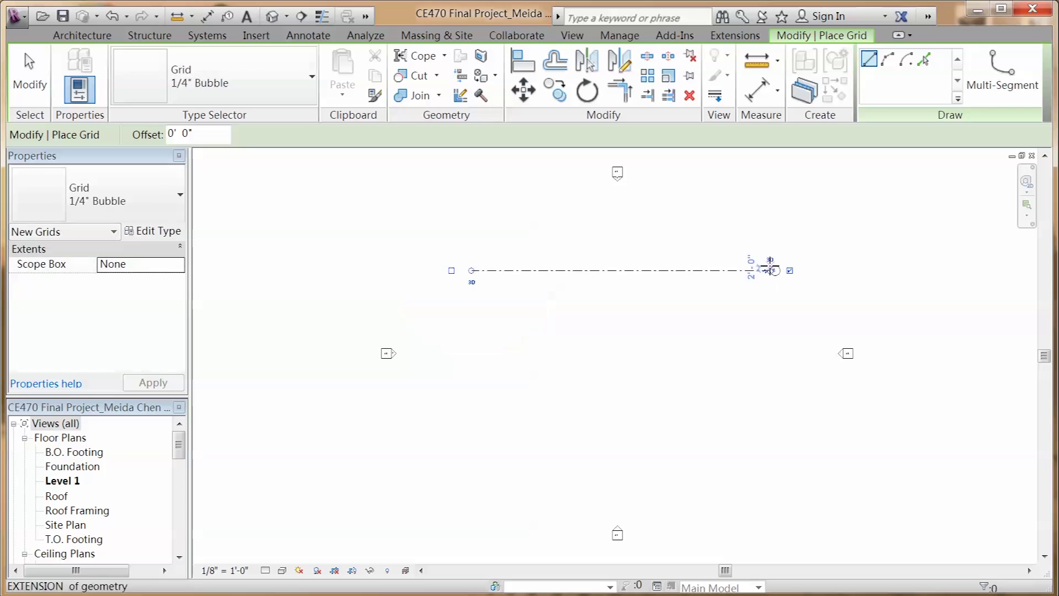
left_click(472, 325)
left_click(768, 325)
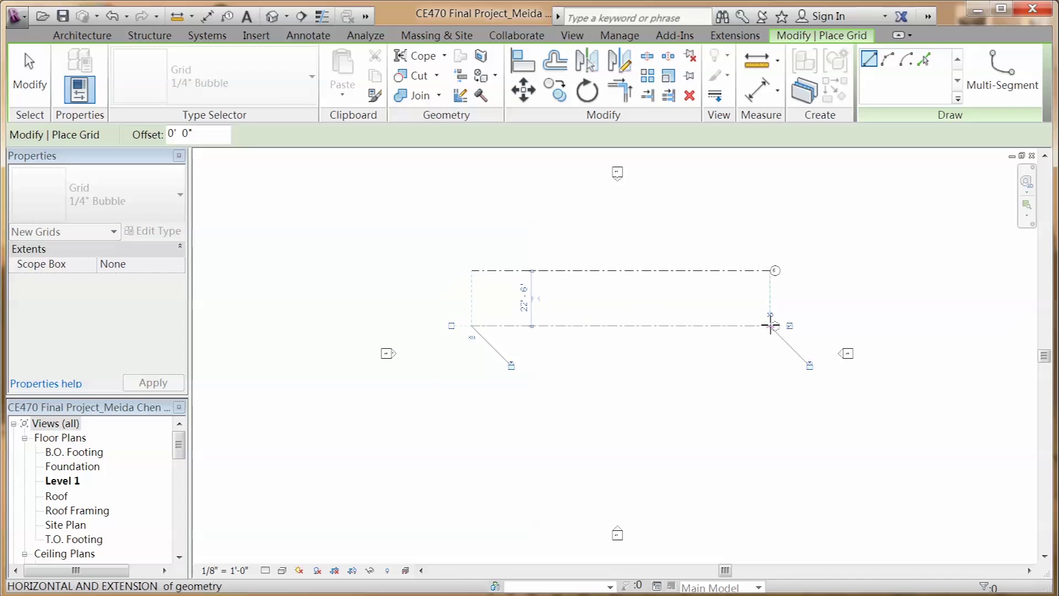
key("Escape")
Step: Set the spacing between the two grid lines to 10'
left_click(673, 325)
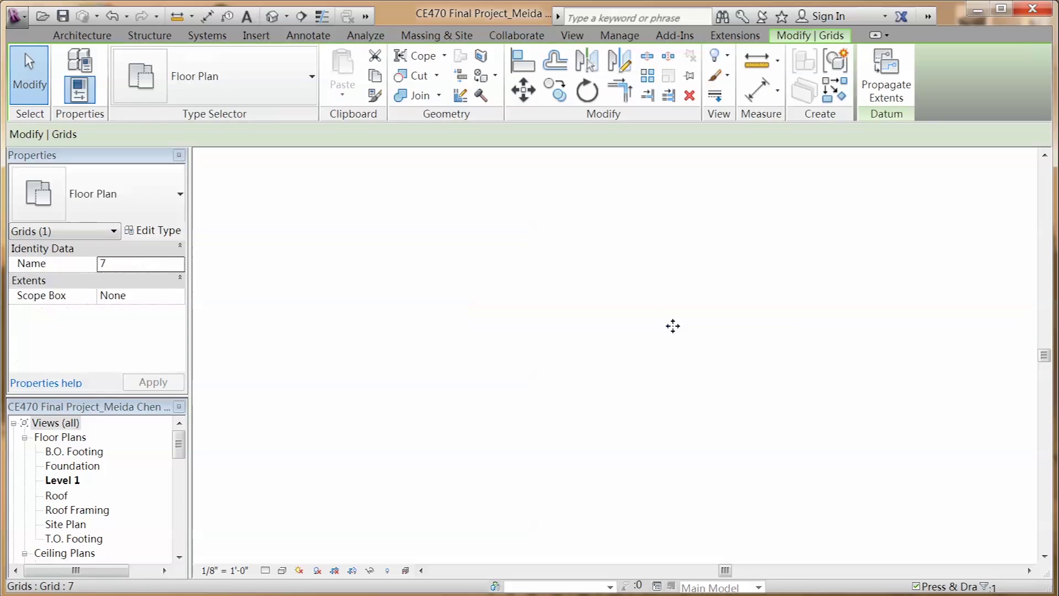
left_click(527, 309)
type("1")
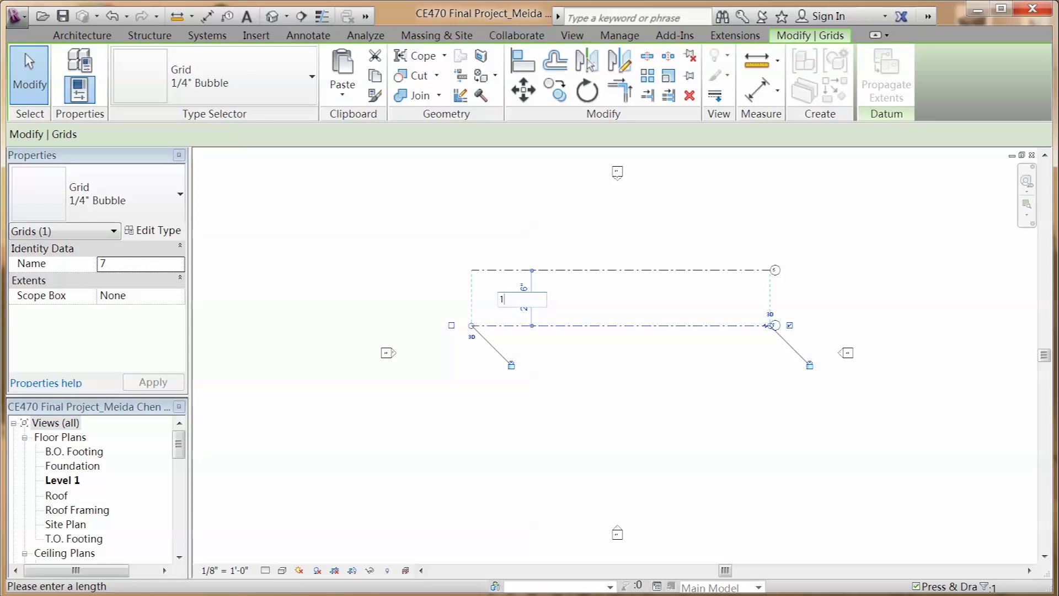
type("0")
key("Return")
key("Escape")
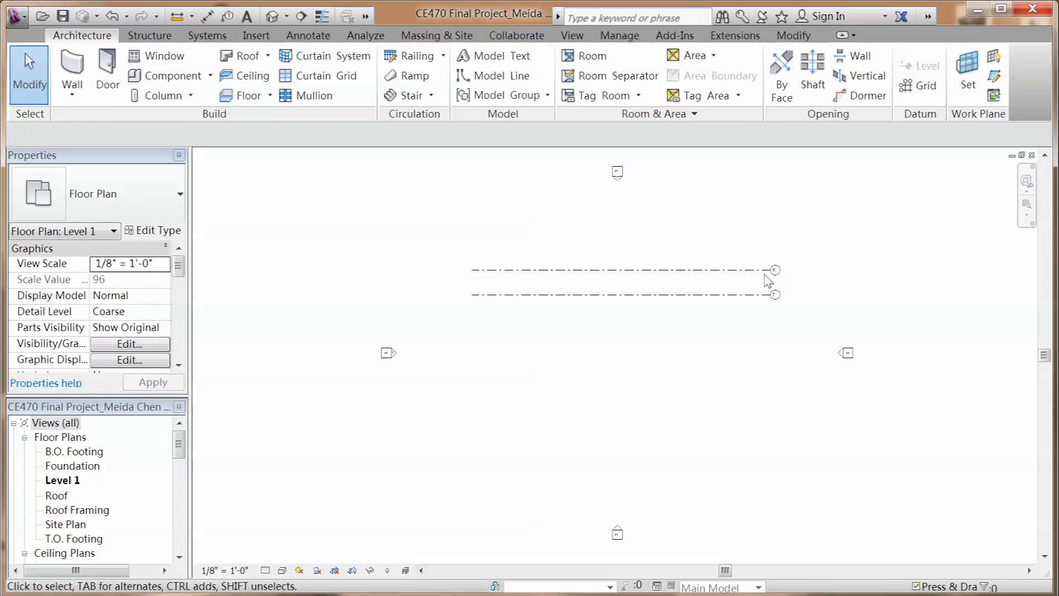
Step: Renumber the top grid line's bubble to 1
left_click(768, 273)
left_click(775, 270)
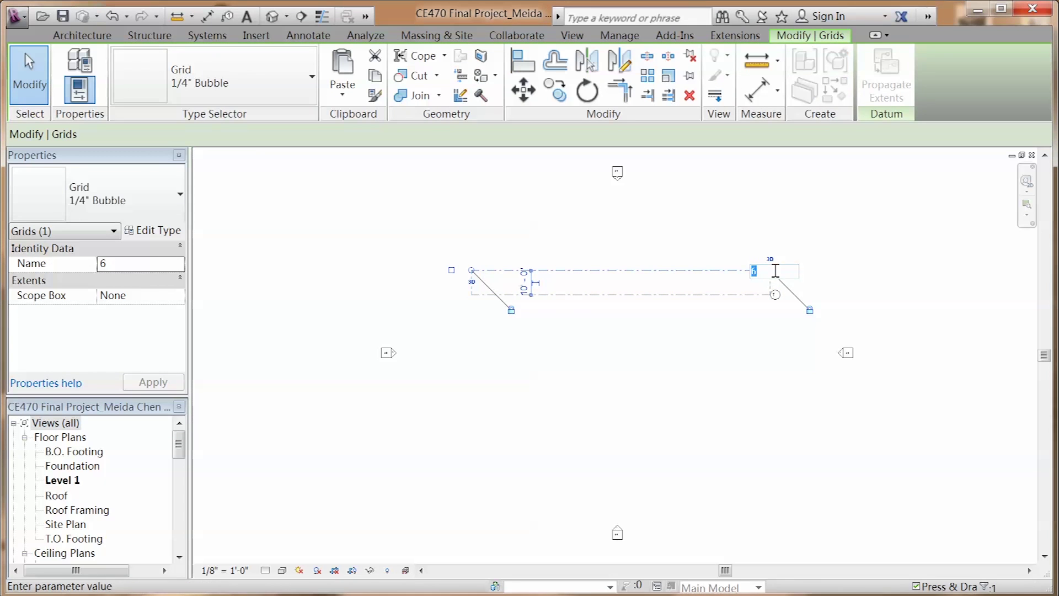
type("1")
key("Return")
left_click(759, 349)
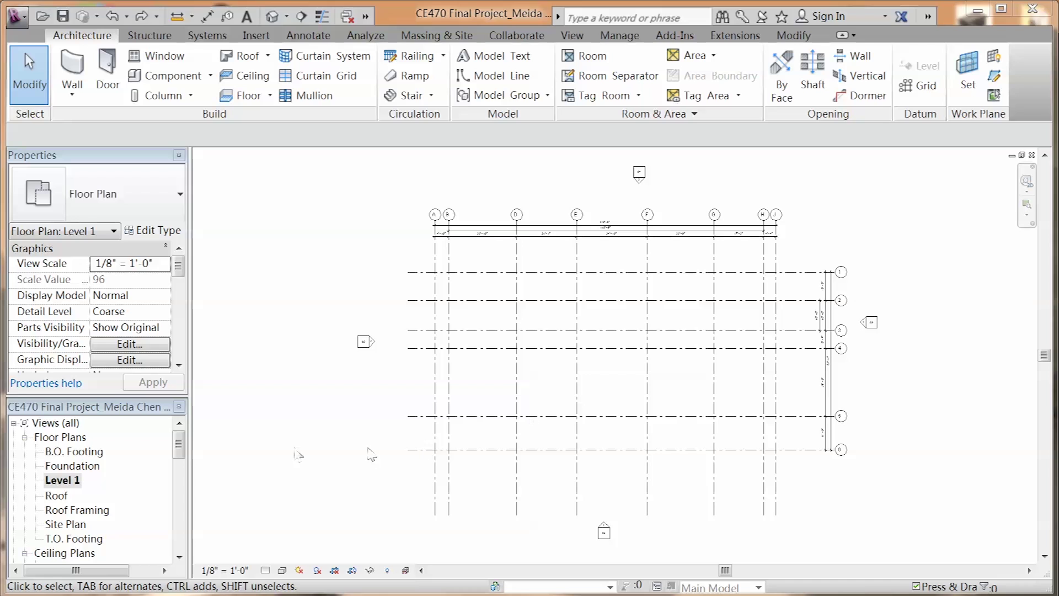
scroll(88, 485, "down", 3)
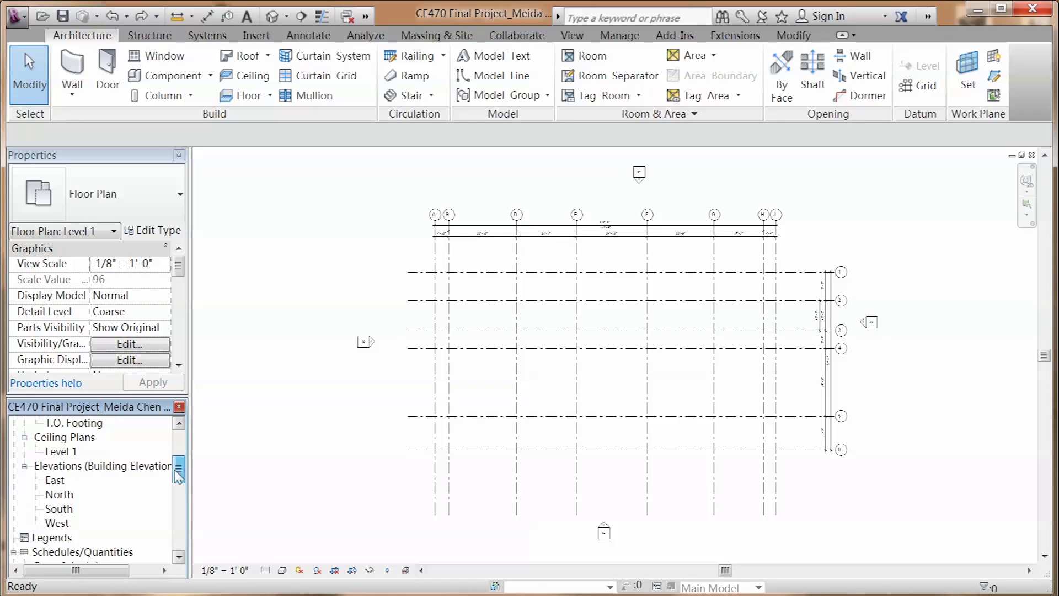
Step: In the West elevation, set the Roof level height to 36'
double_click(57, 522)
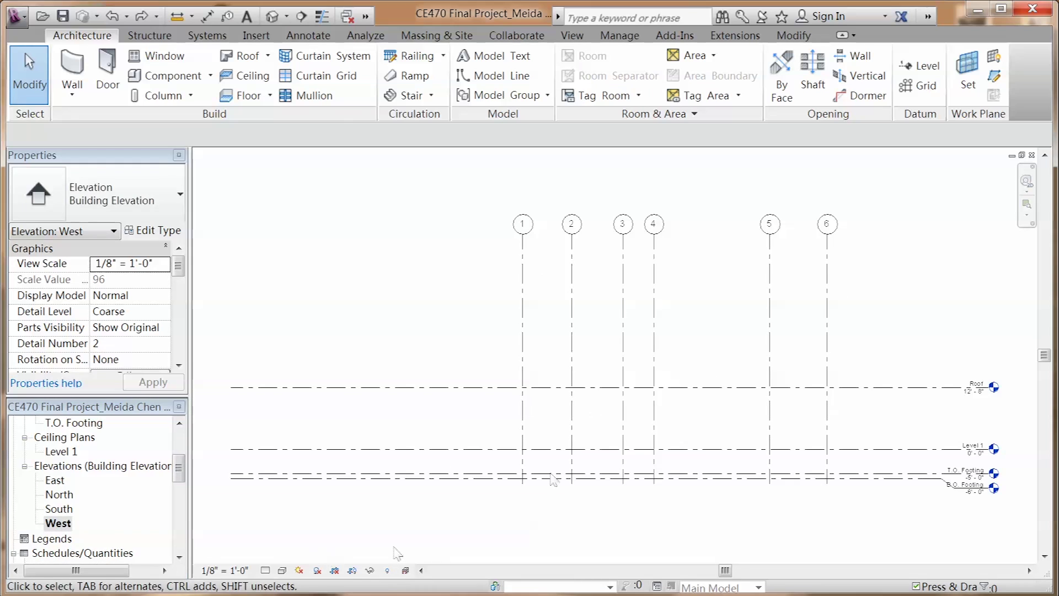
left_click(587, 387)
left_click(375, 420)
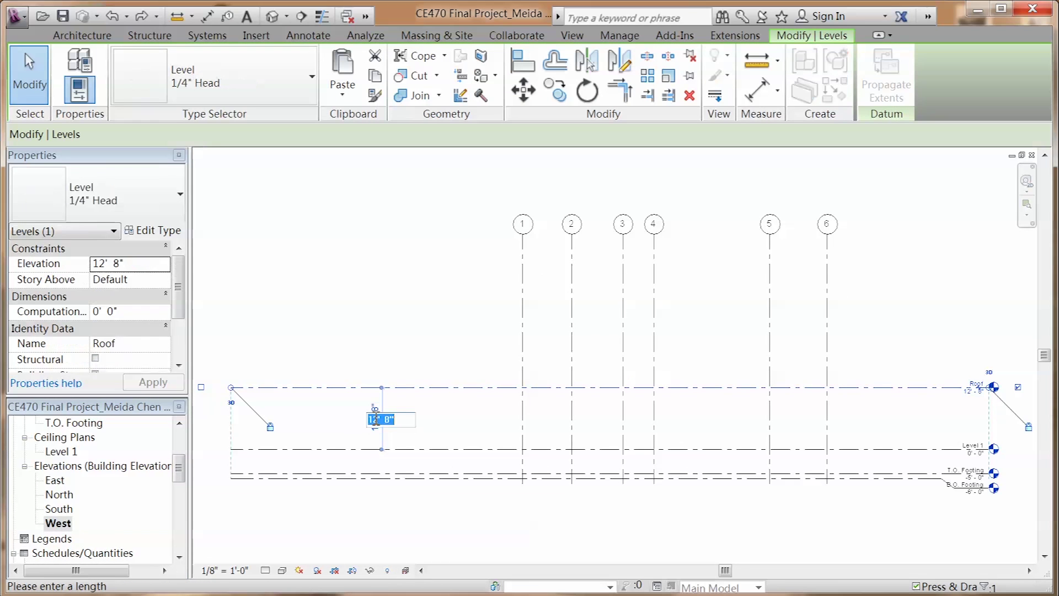
key("Return")
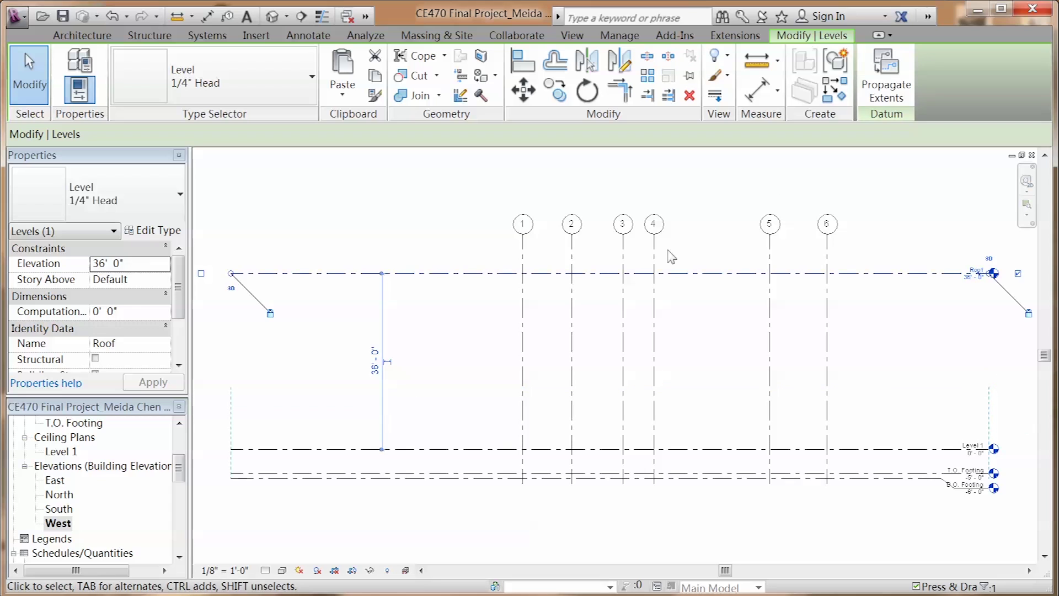
key("Escape")
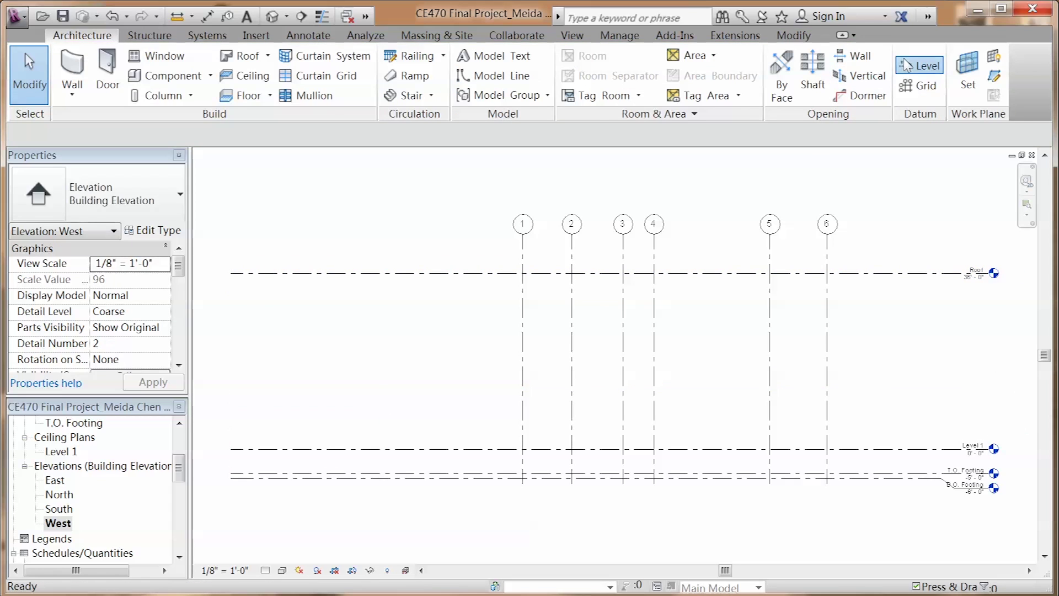
Step: Add Level 2 at 11' above Level 1, then return to the Level 1 plan
left_click(882, 68)
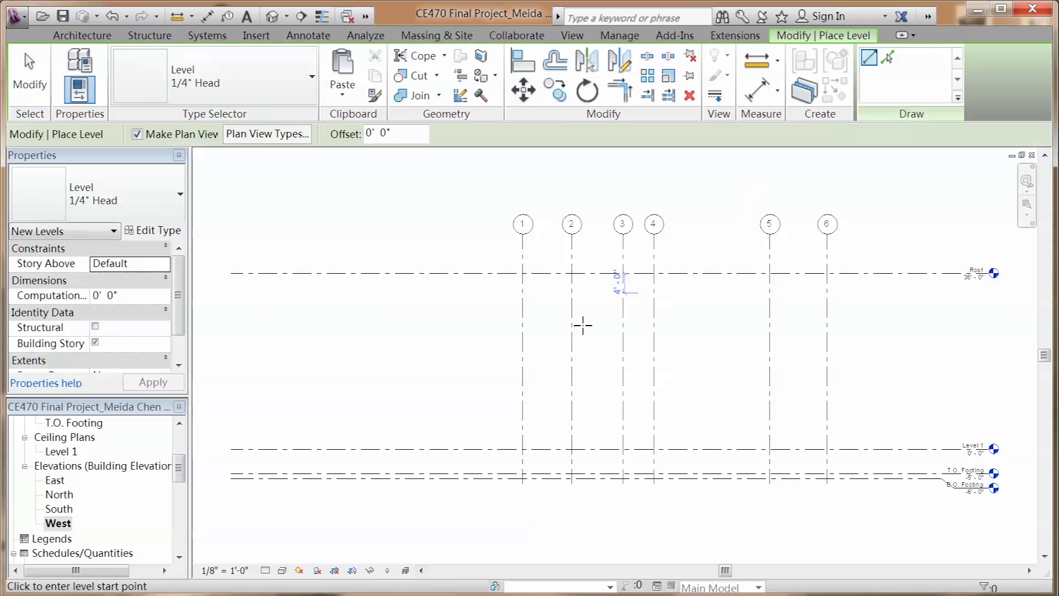
left_click(229, 356)
left_click(993, 357)
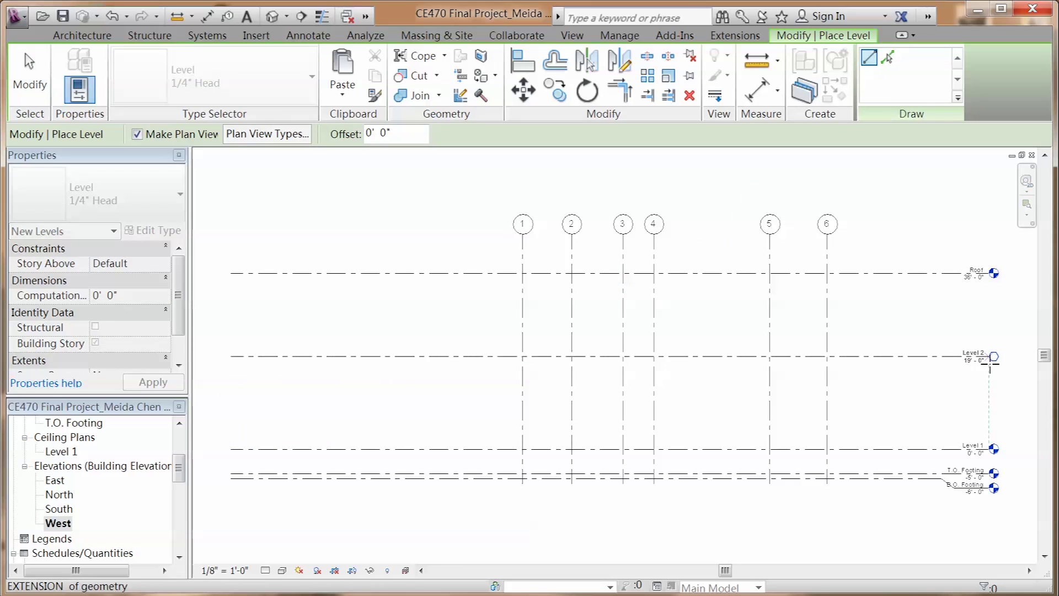
key("Escape")
key("Escape")
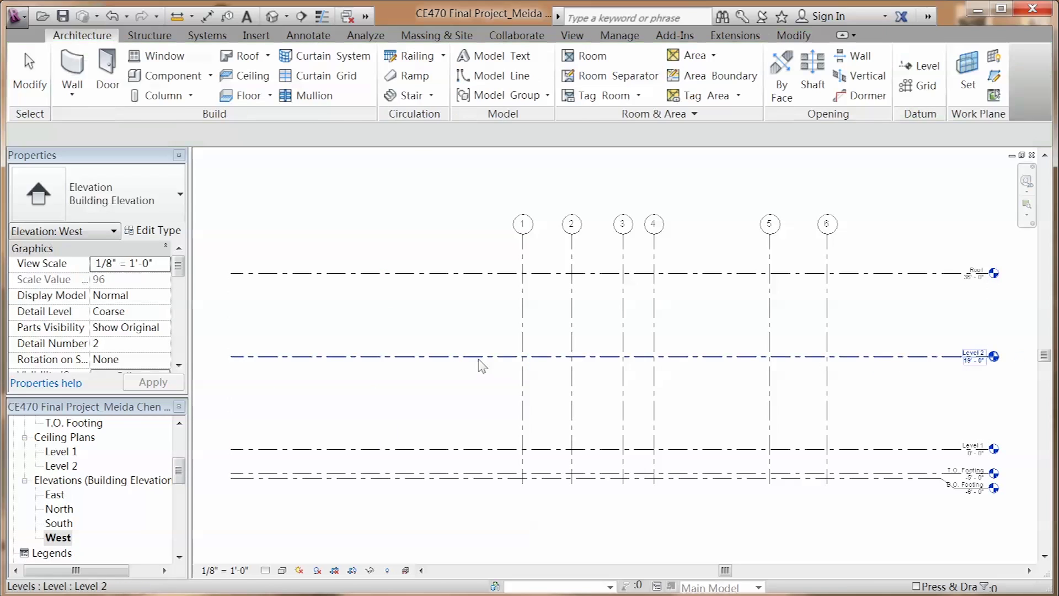
left_click(478, 357)
left_click(379, 413)
type("11")
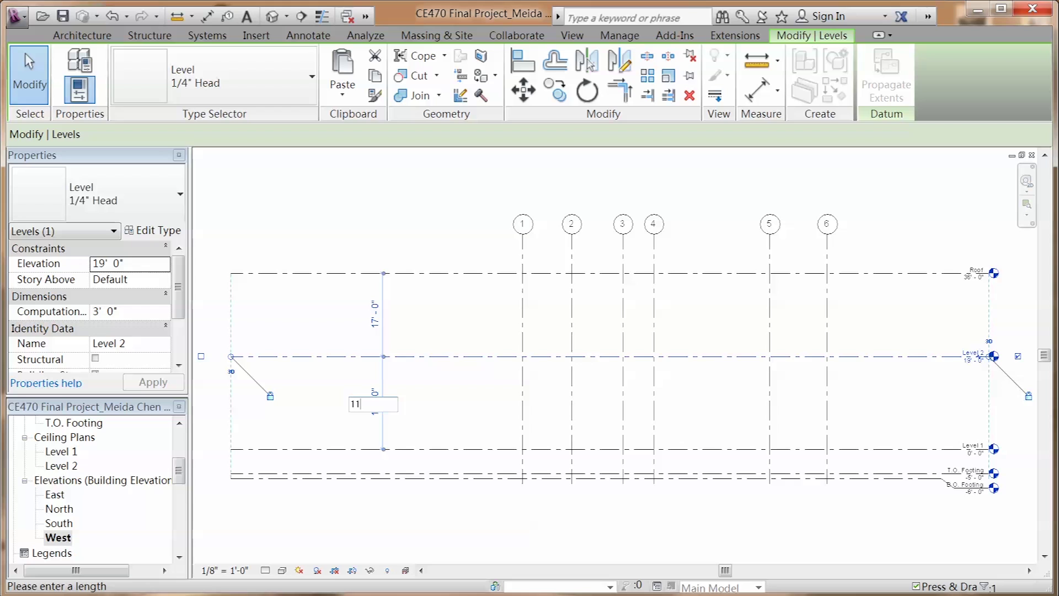
key("Return")
key("Escape")
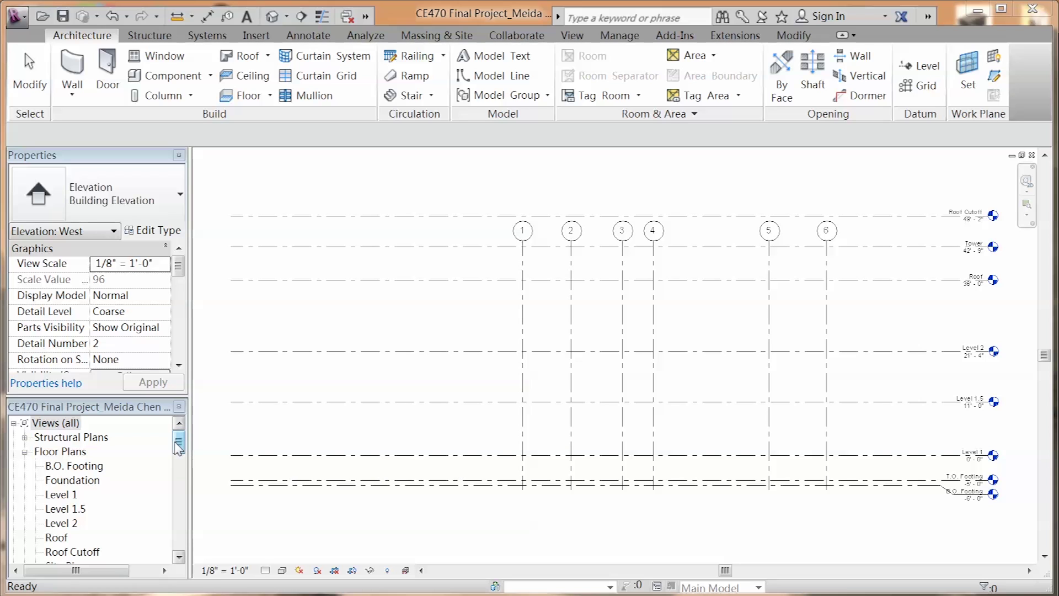
left_click_drag(178, 448, 174, 456)
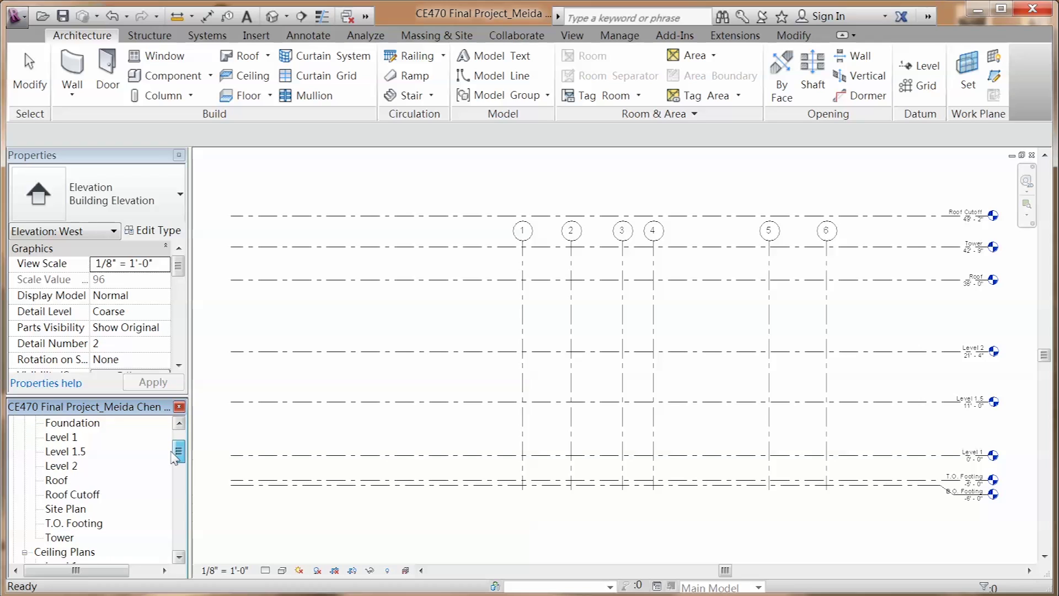
double_click(172, 439)
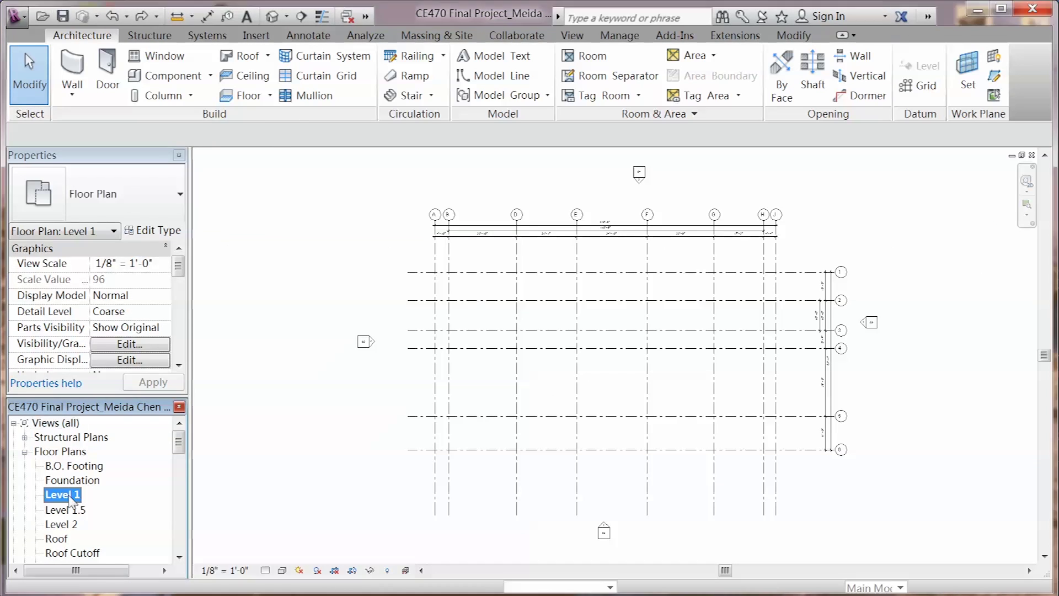
Step: Set up an MC Exterior-PIP Wall with 1/2" Plaster, height to Roof, exterior finish face line
left_click(72, 75)
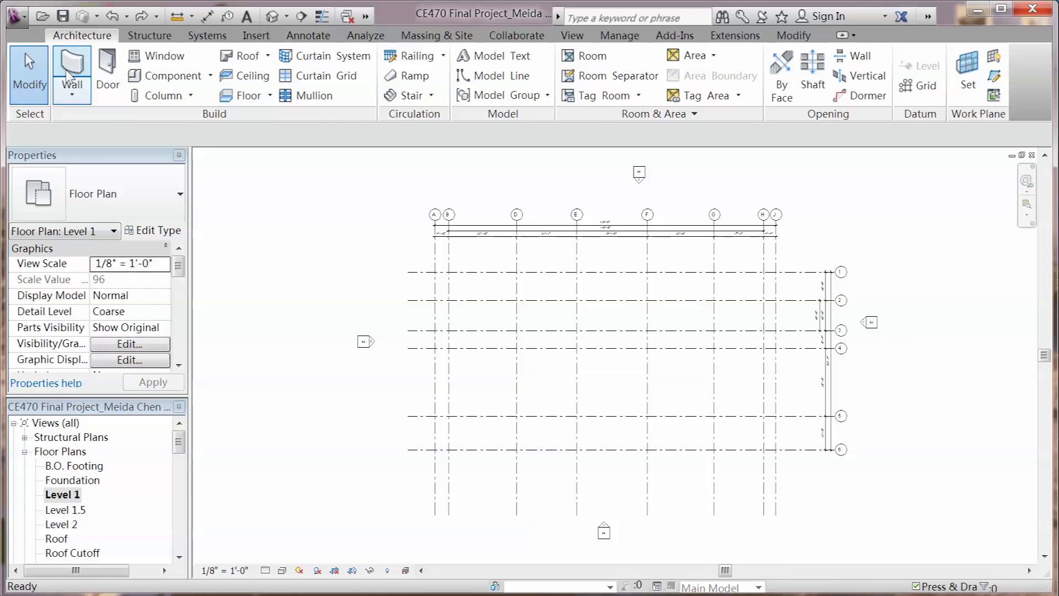
left_click(144, 216)
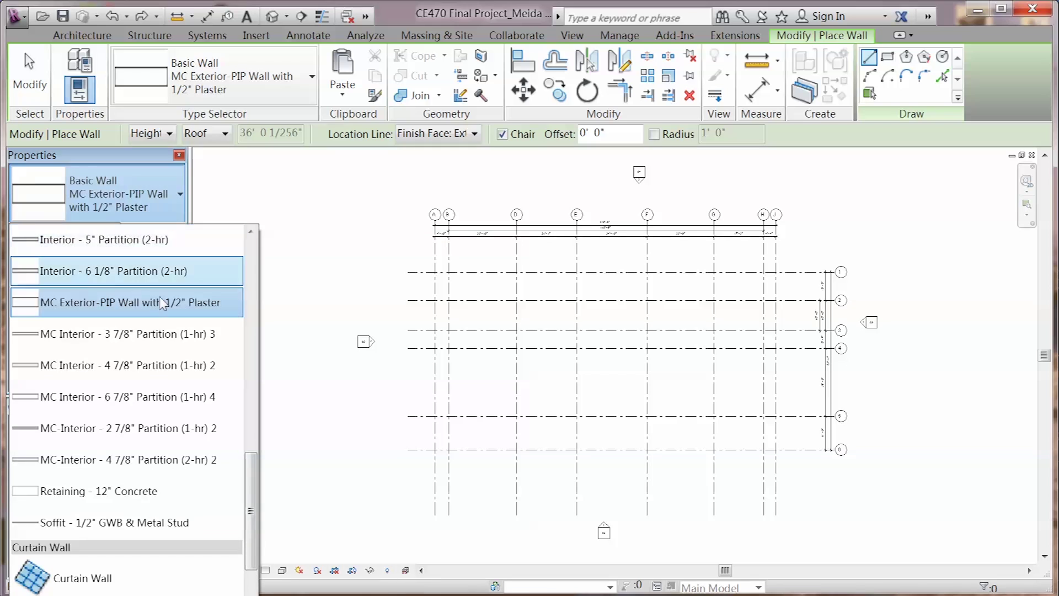
left_click(145, 300)
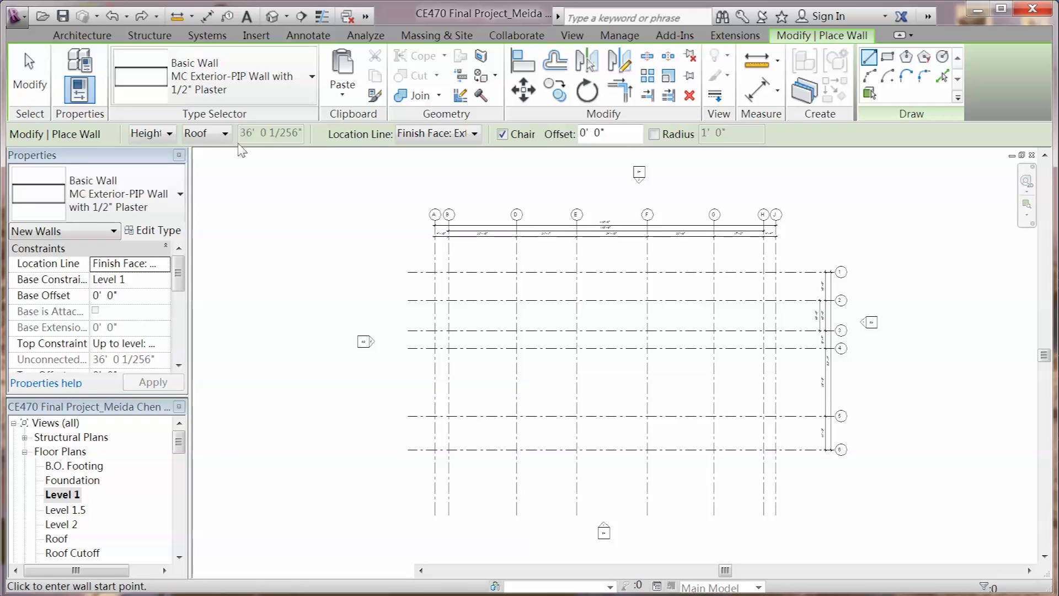
left_click(225, 133)
left_click(224, 202)
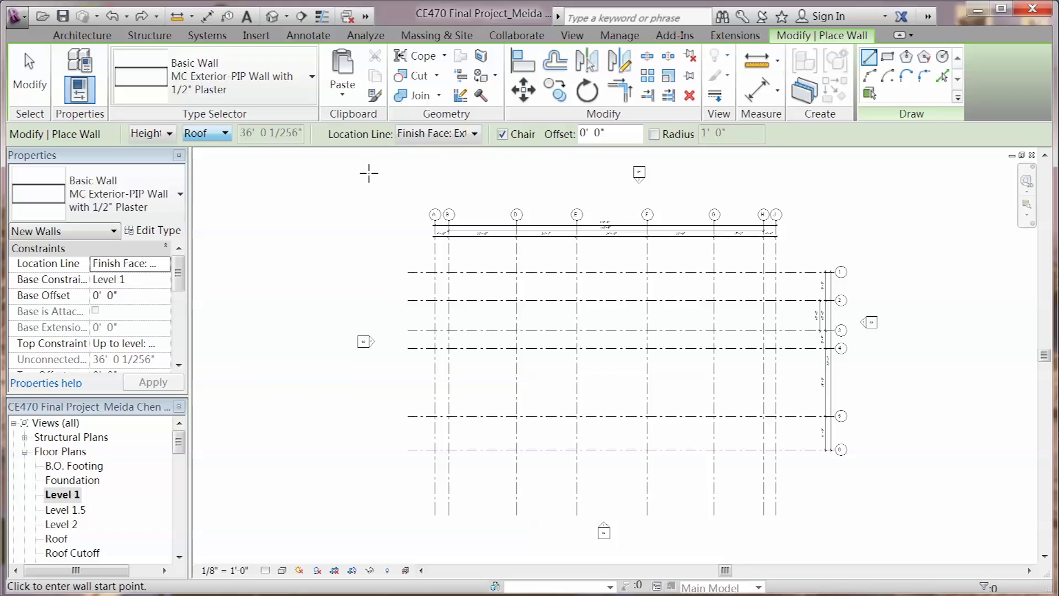
left_click(429, 140)
left_click(450, 174)
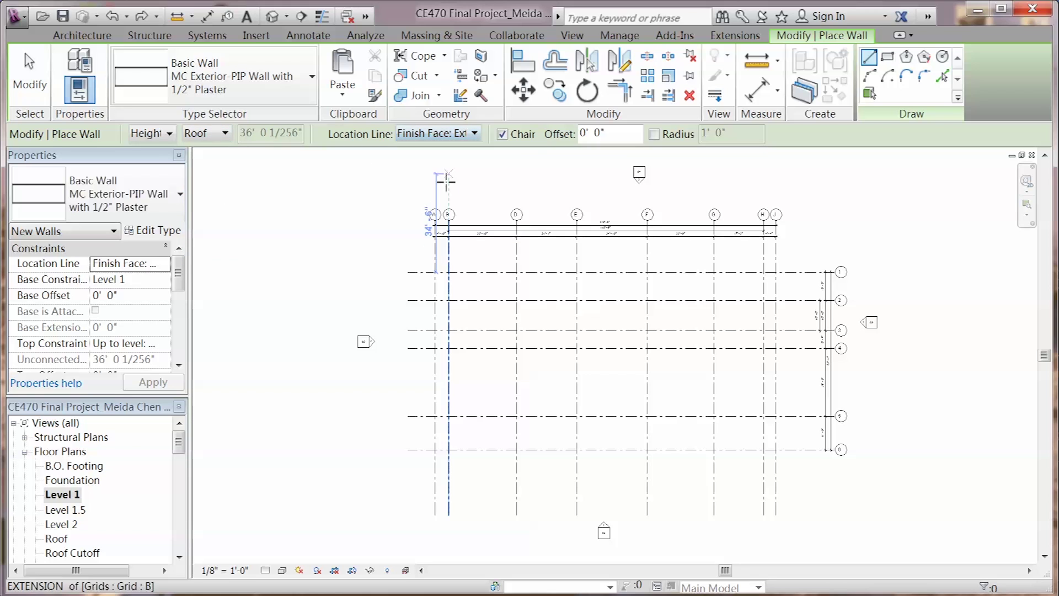
Step: Draw the exterior wall along grid 1 from grid A to near grid H
left_click(435, 271)
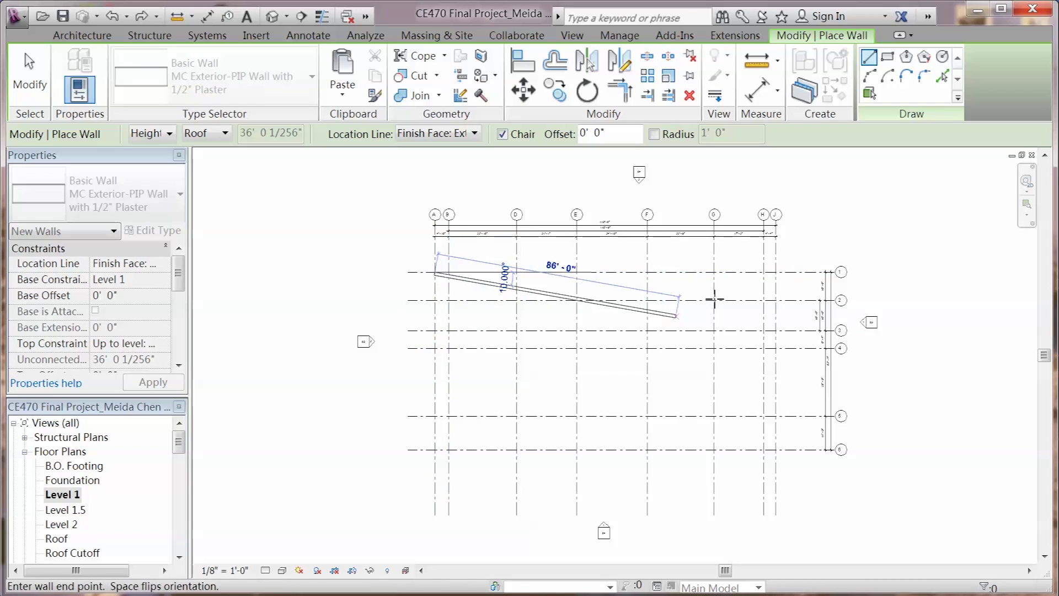
left_click(764, 272)
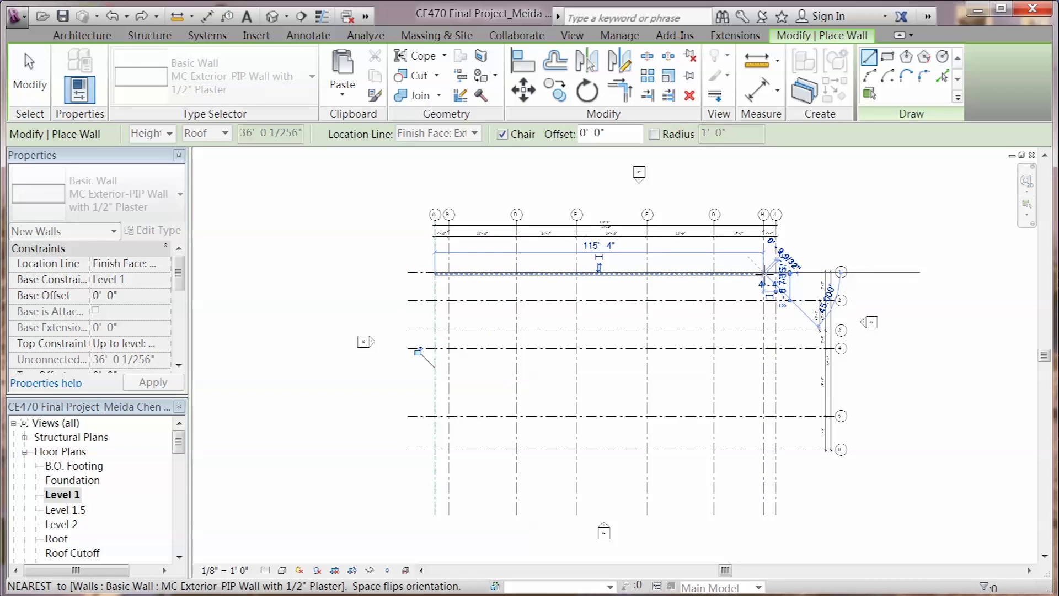
key("Escape")
key("Escape")
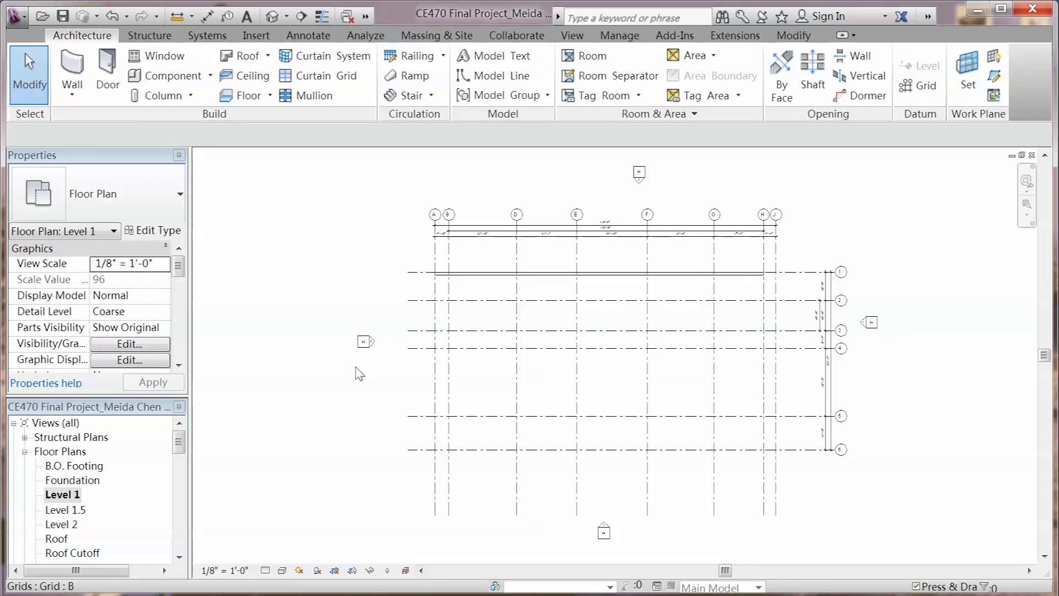
left_click(71, 69)
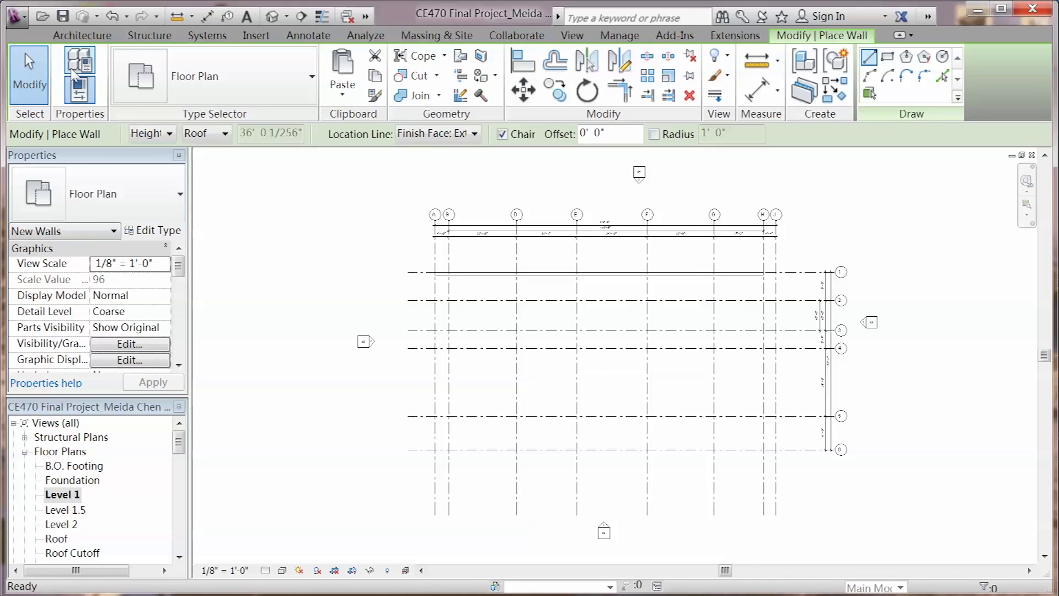
Step: Set up an MC Interior 4 7/8" Partition wall rising to Level 1.5 on the wall centerline
left_click(133, 205)
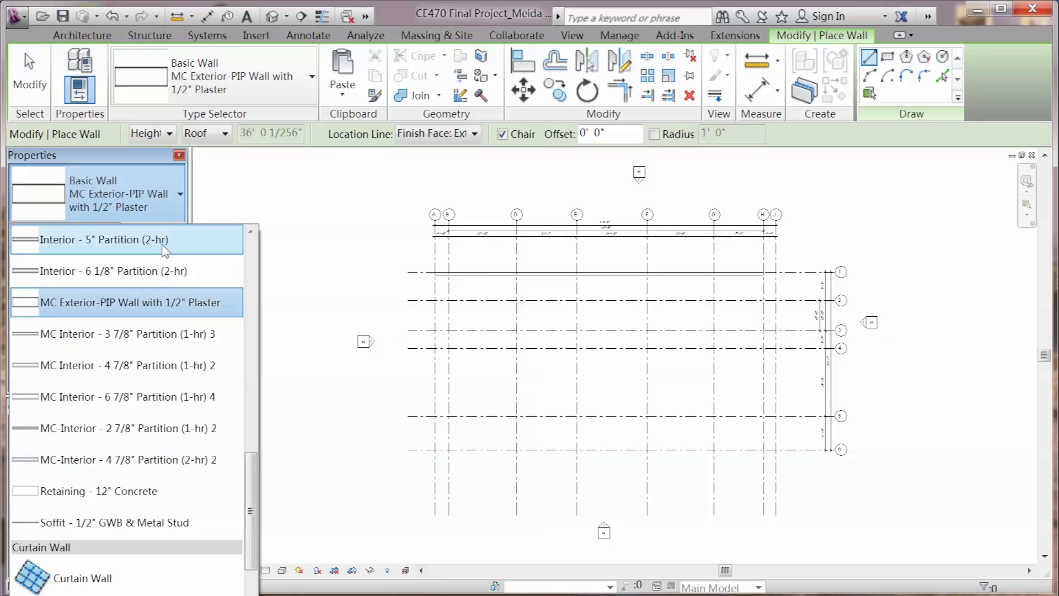
left_click(171, 365)
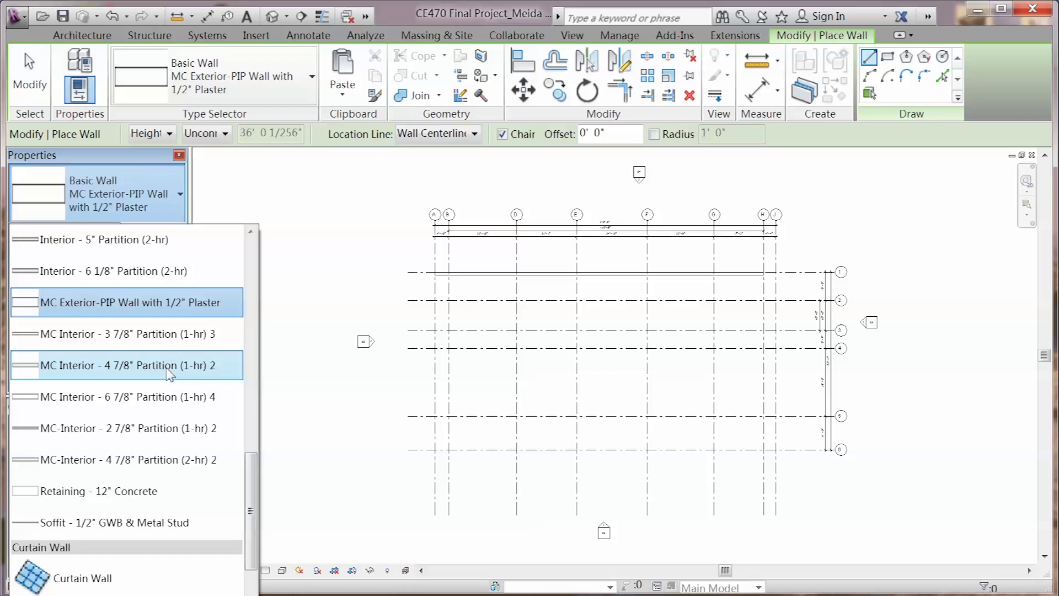
left_click(223, 135)
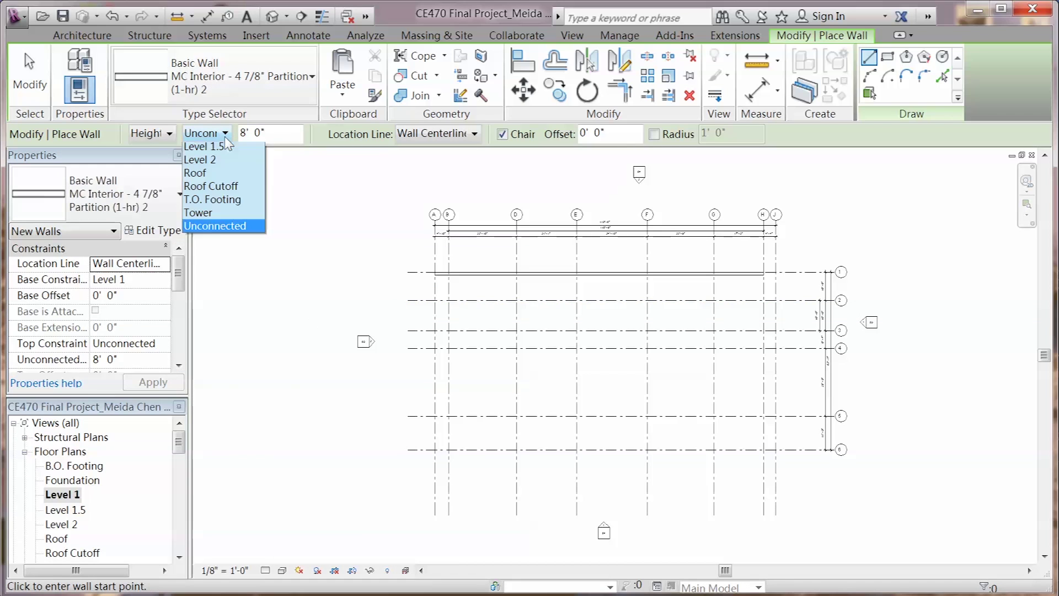
left_click(219, 176)
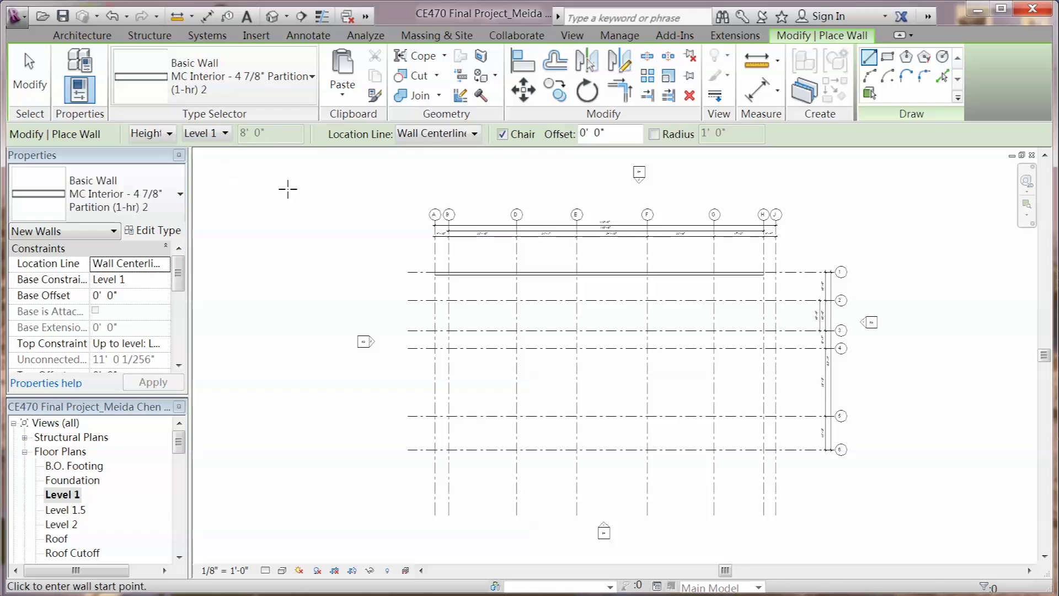
left_click(445, 136)
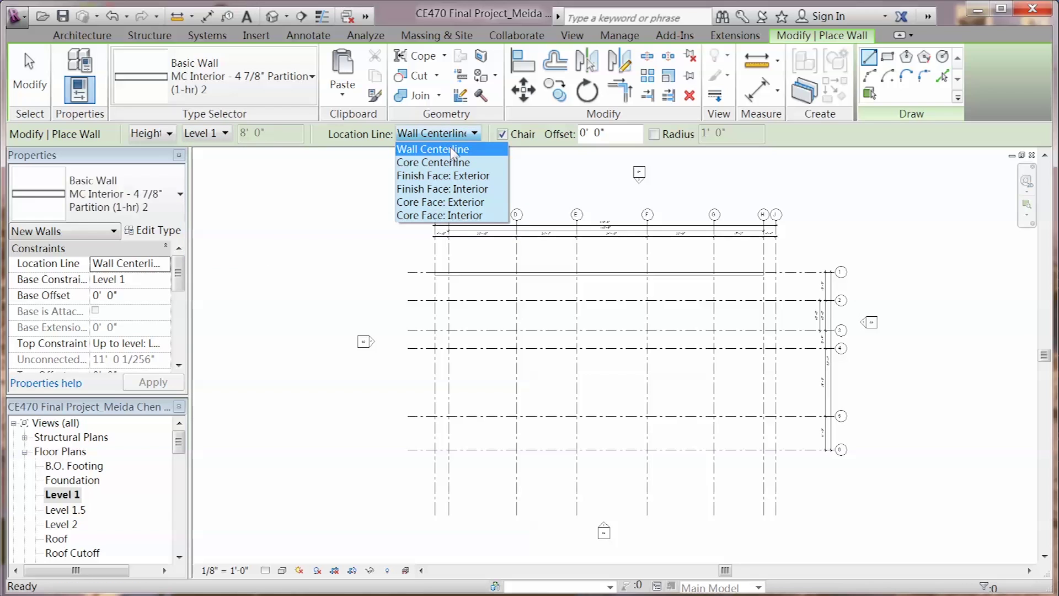
left_click(452, 150)
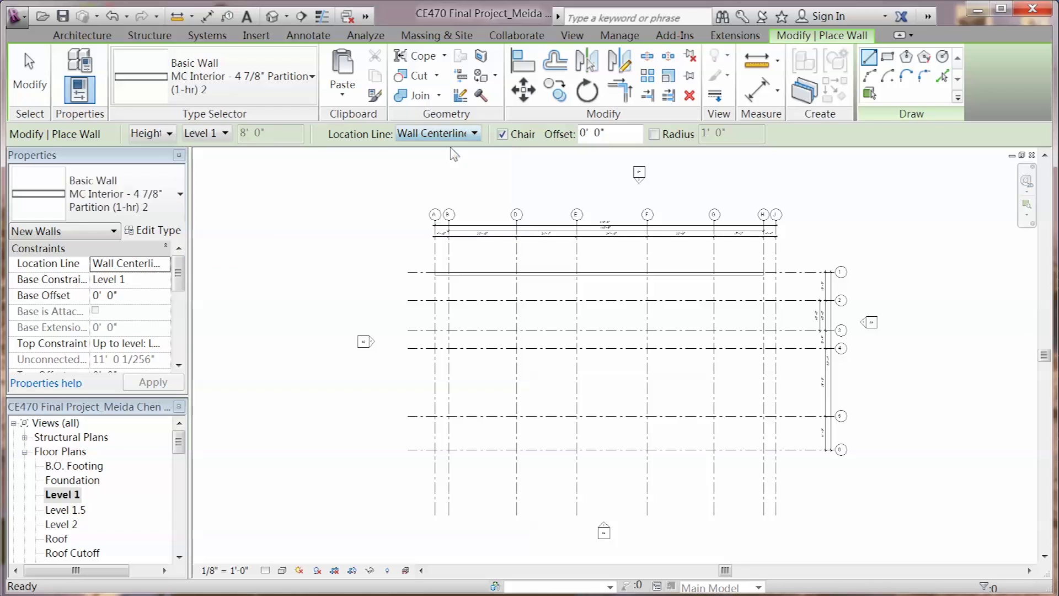
Step: Draw partitions down grid D to grid 2, then along grid 2 to grid E
left_click(517, 273)
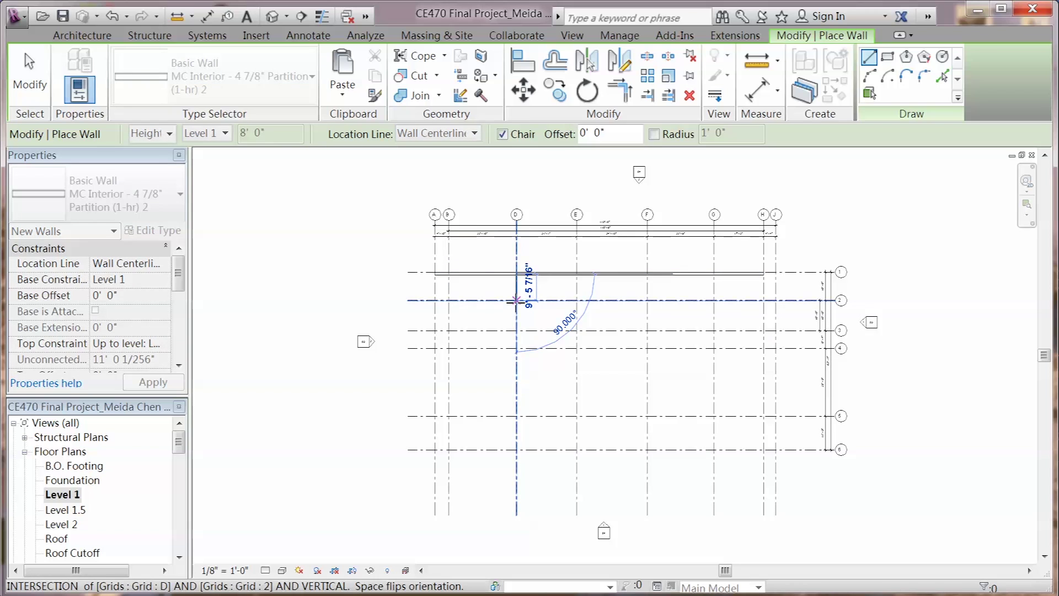
left_click(517, 300)
left_click(576, 300)
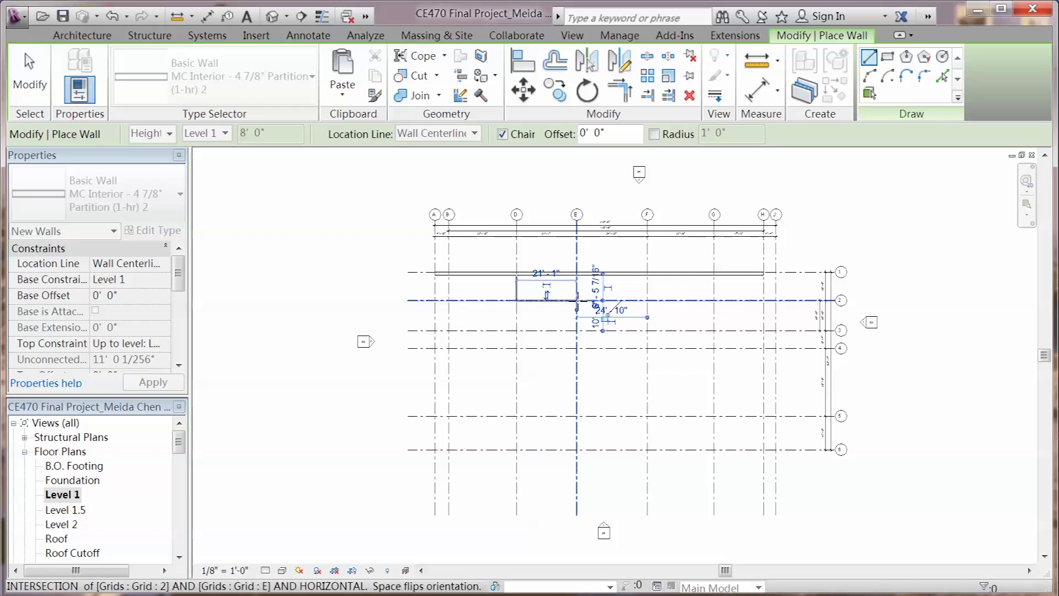
key("Escape")
key("Escape")
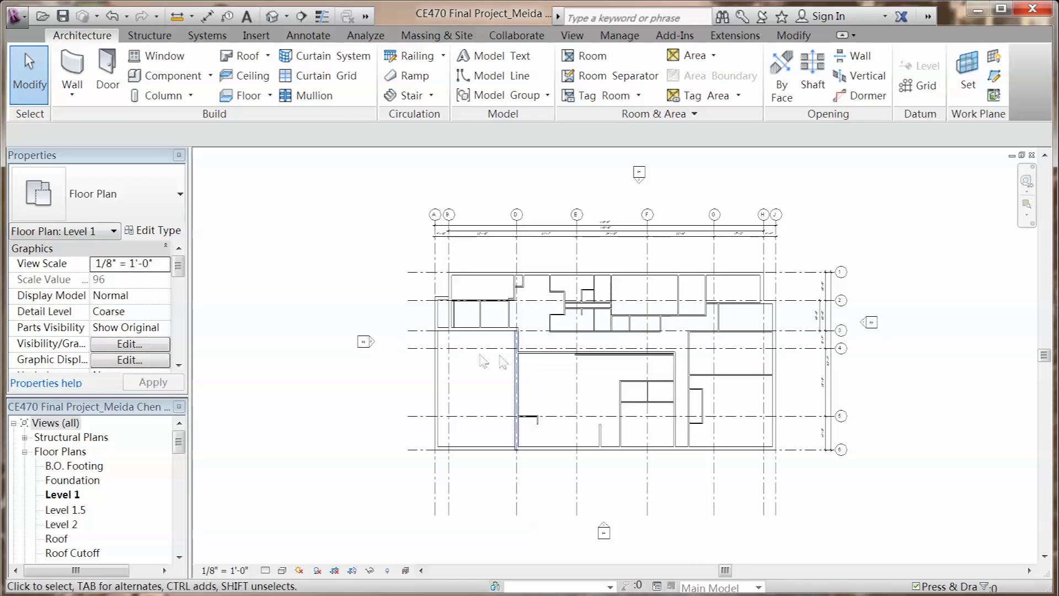
Step: Open the left exterior wall's type properties and view its layer structure in section preview
left_click(437, 370)
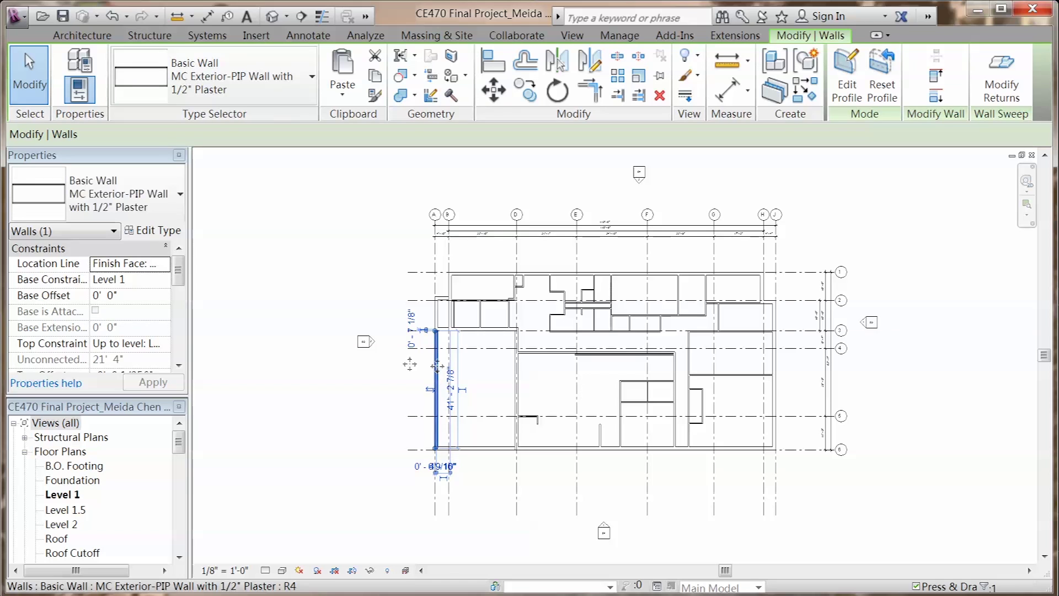
left_click(164, 231)
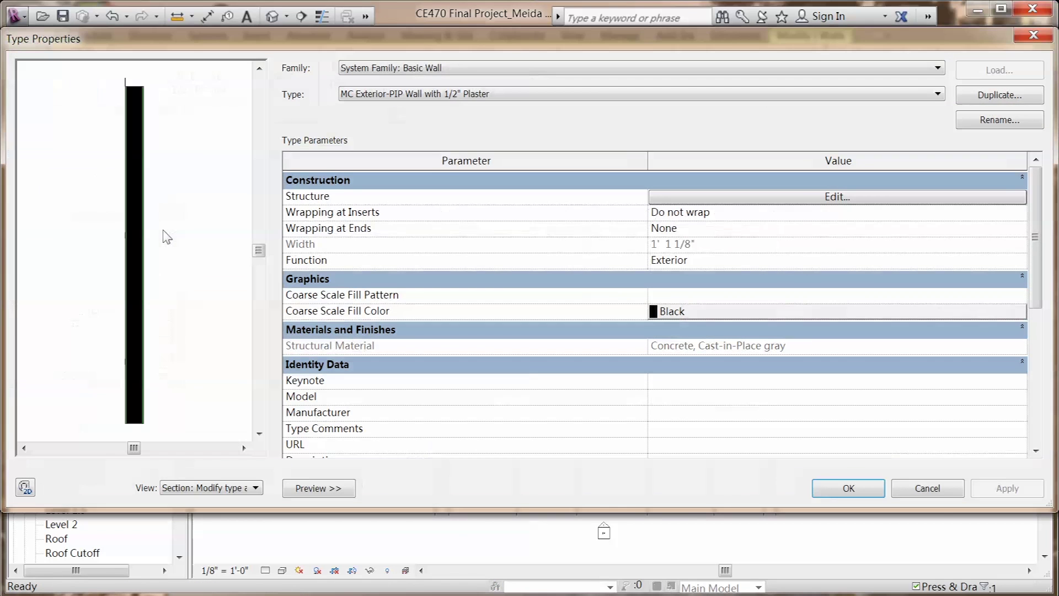
left_click(256, 487)
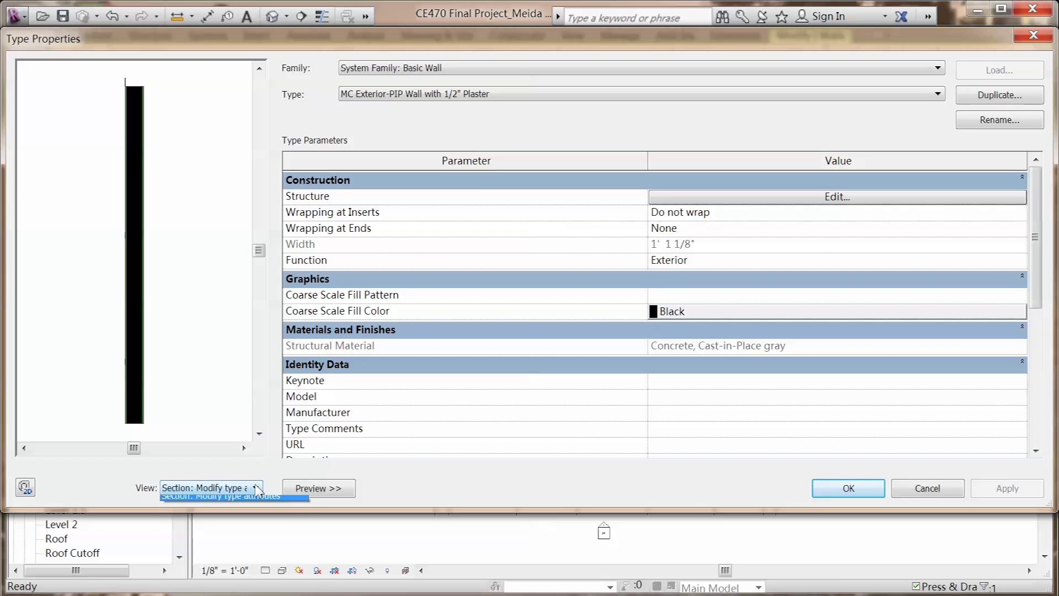
left_click(261, 513)
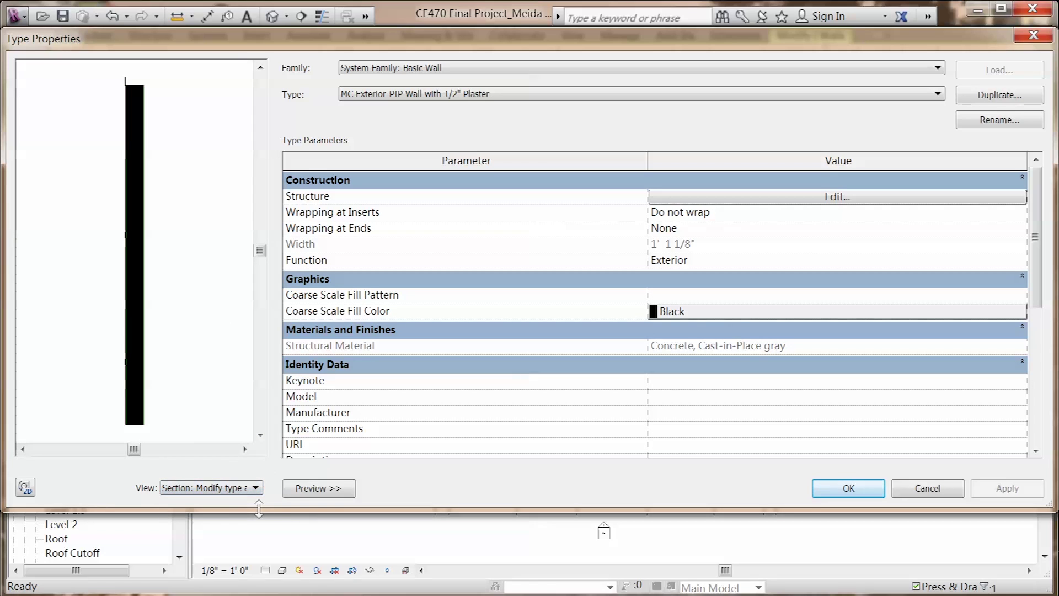
left_click(700, 198)
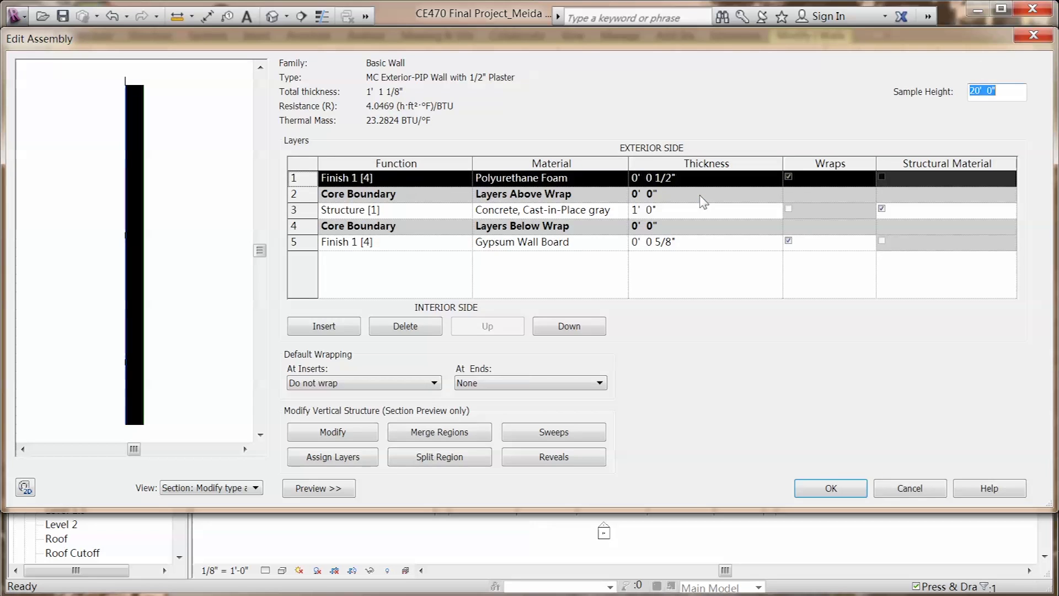
Step: Set the first wall sweep to Base-Vinyl : 6" at 20' from base, exterior side
left_click(579, 438)
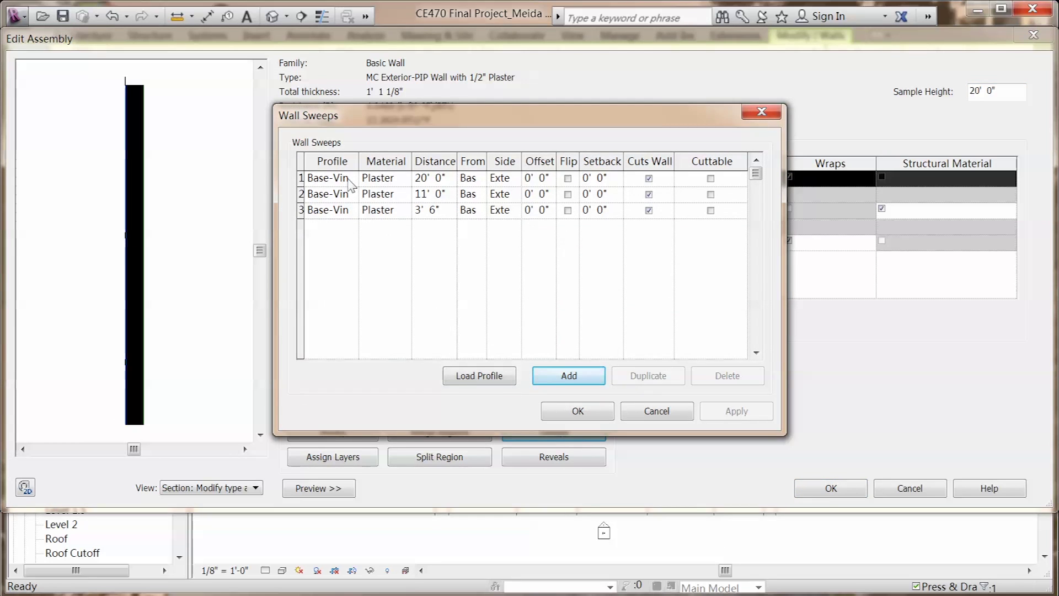
left_click(348, 182)
left_click(353, 178)
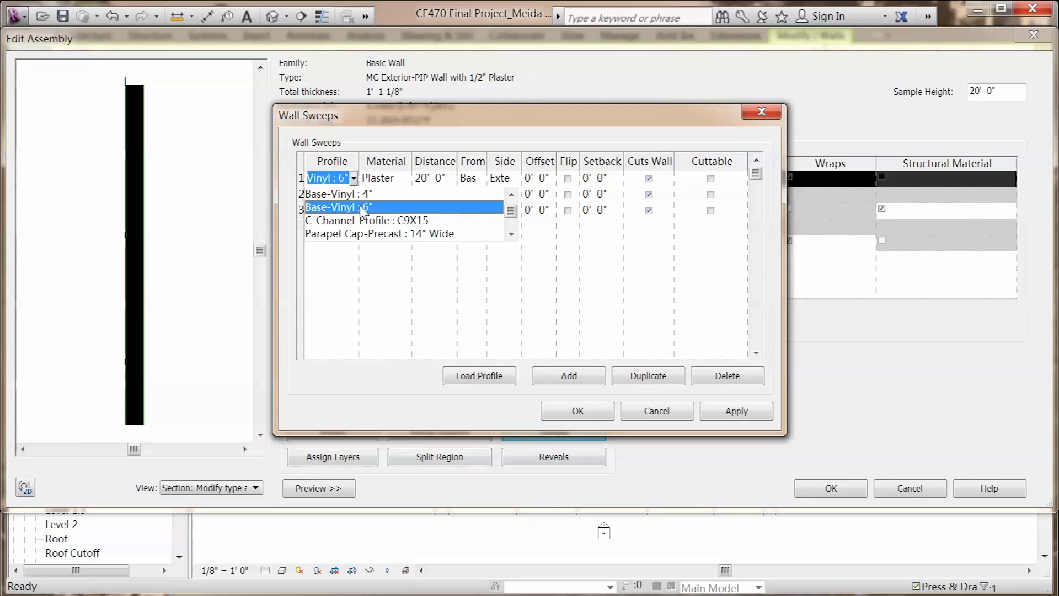
left_click(364, 209)
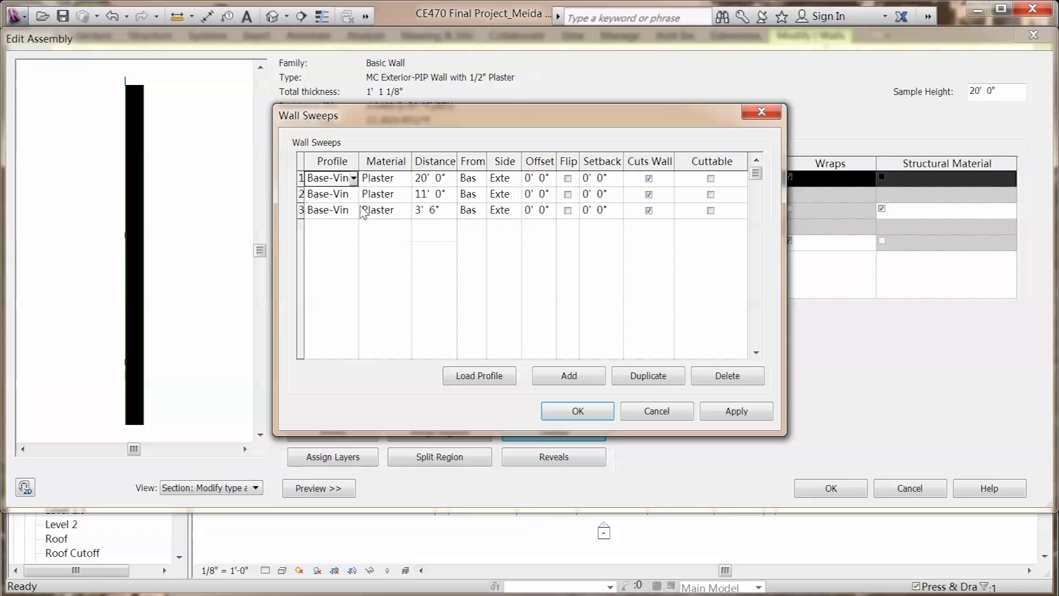
left_click(386, 177)
left_click(429, 180)
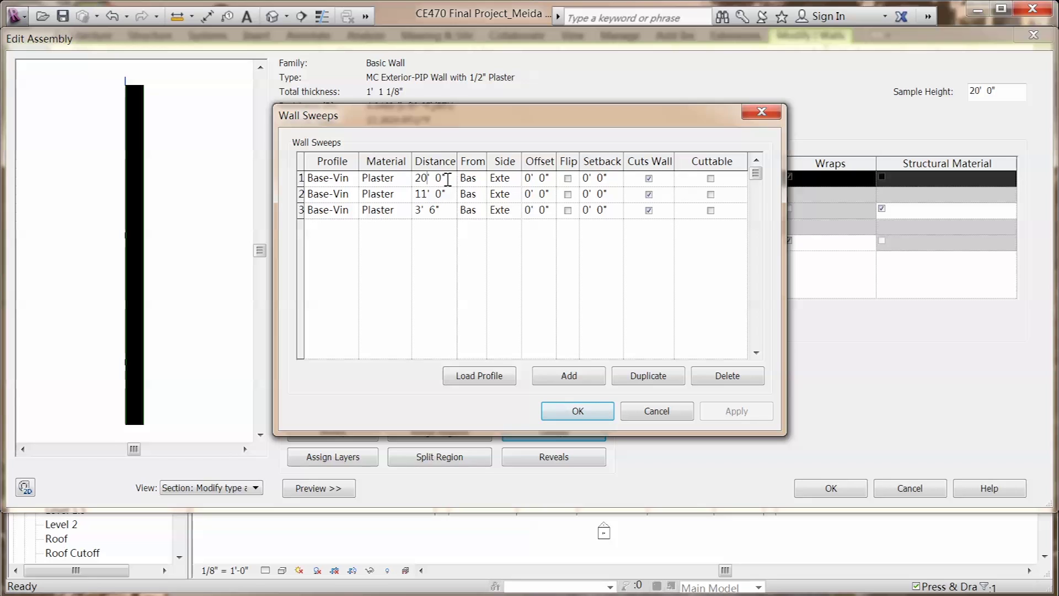
left_click_drag(447, 179, 404, 180)
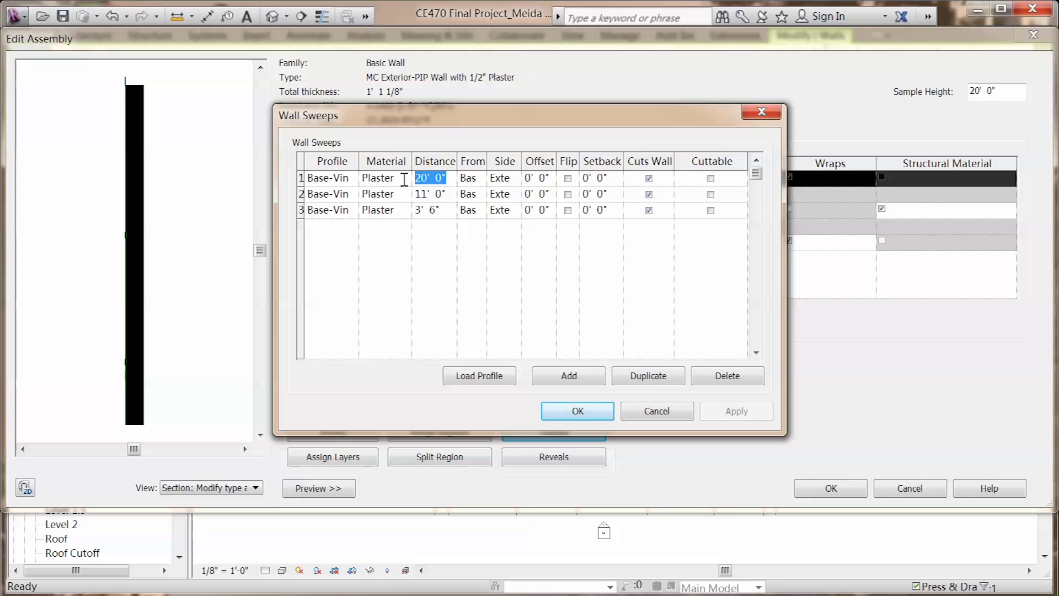
left_click(481, 177)
left_click(474, 194)
left_click(504, 179)
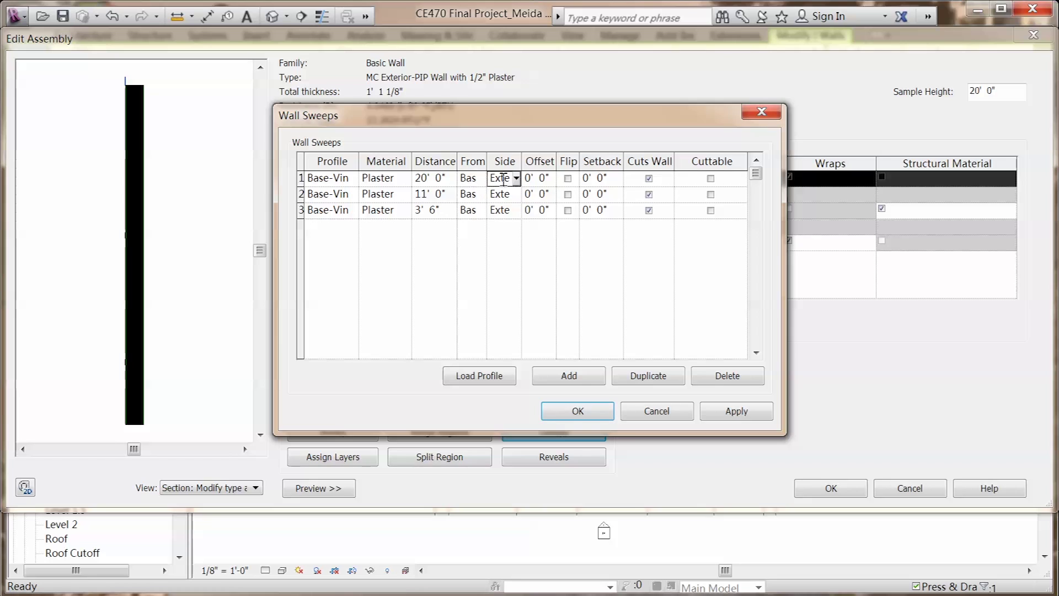
left_click(517, 177)
left_click(547, 328)
left_click(580, 412)
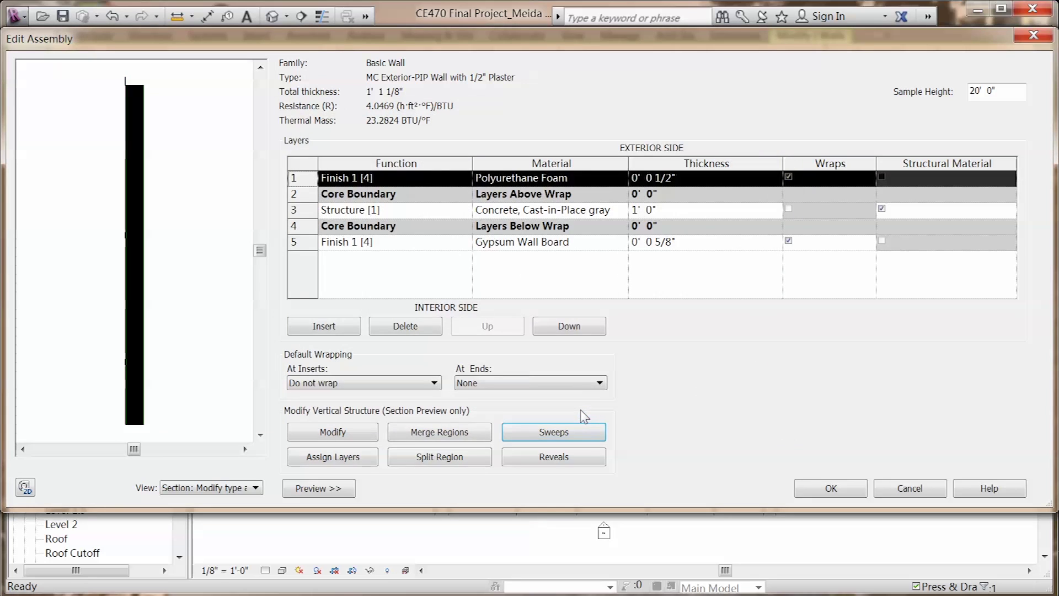
Step: Inspect the outer Polyurethane Foam layer's function and material, then accept the structure
left_click(430, 179)
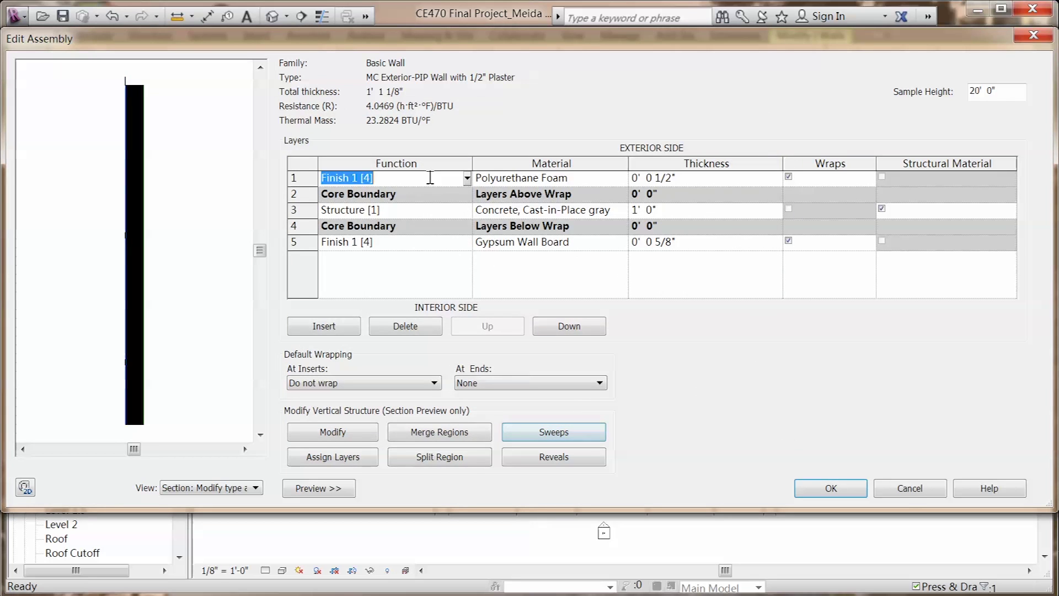
left_click(503, 179)
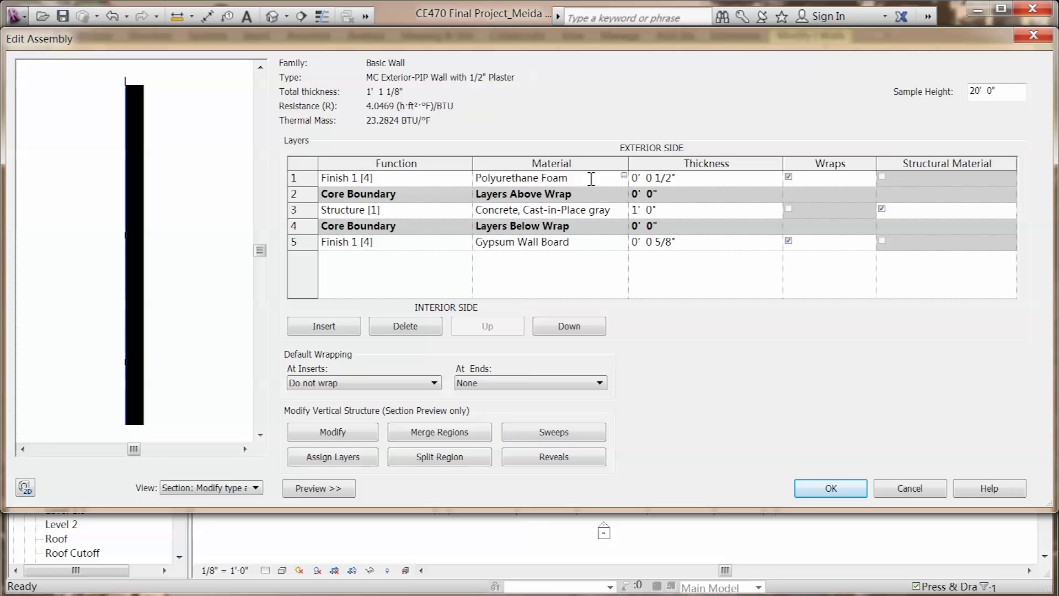
left_click_drag(596, 176, 493, 175)
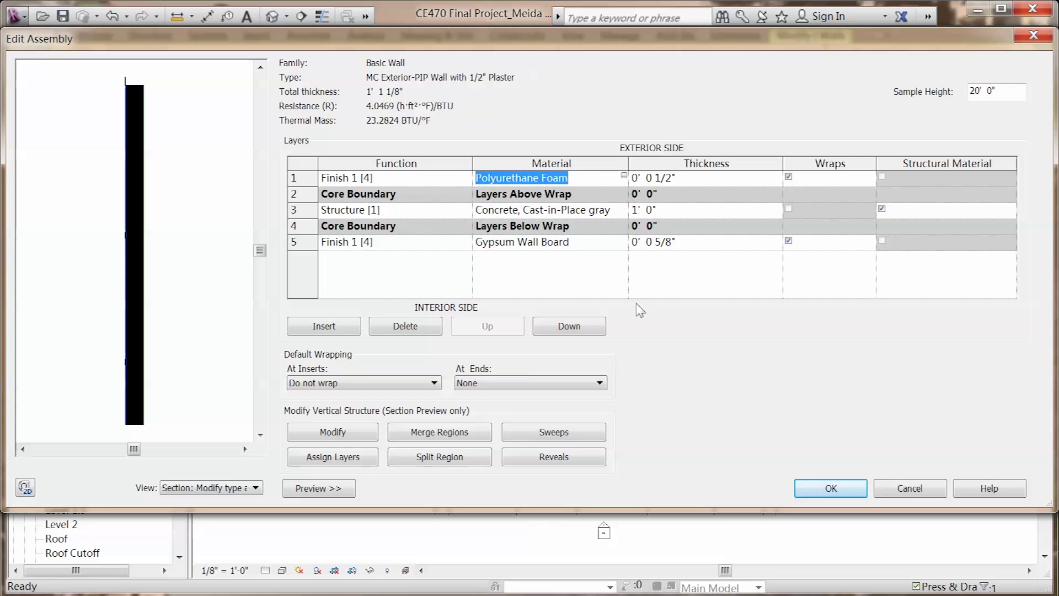
left_click(838, 494)
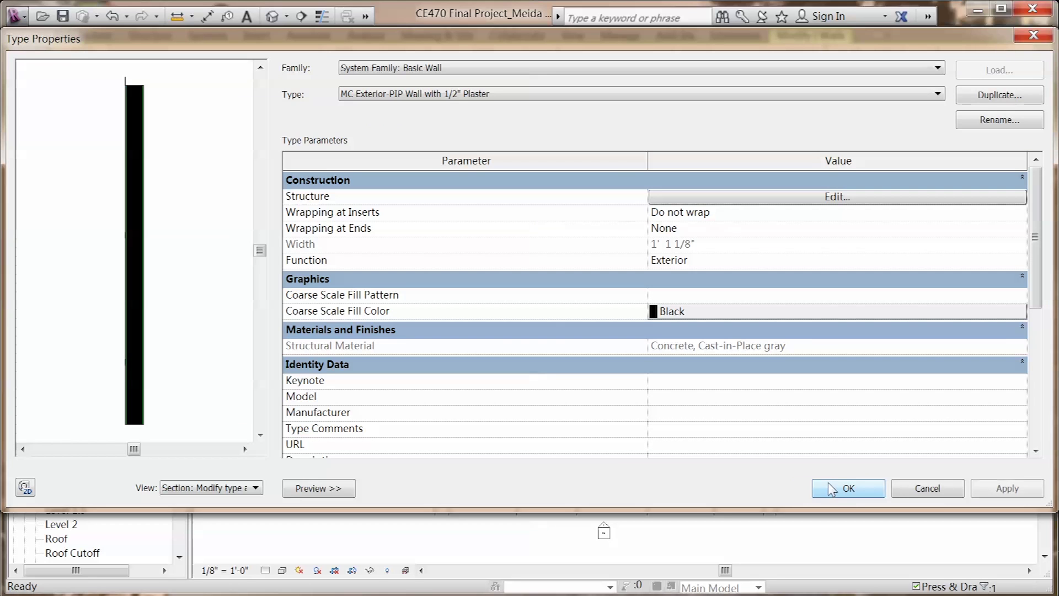
Step: Close Type Properties, review the building in 3D, then view the Level 1.5 and Level 2 plans
left_click(831, 488)
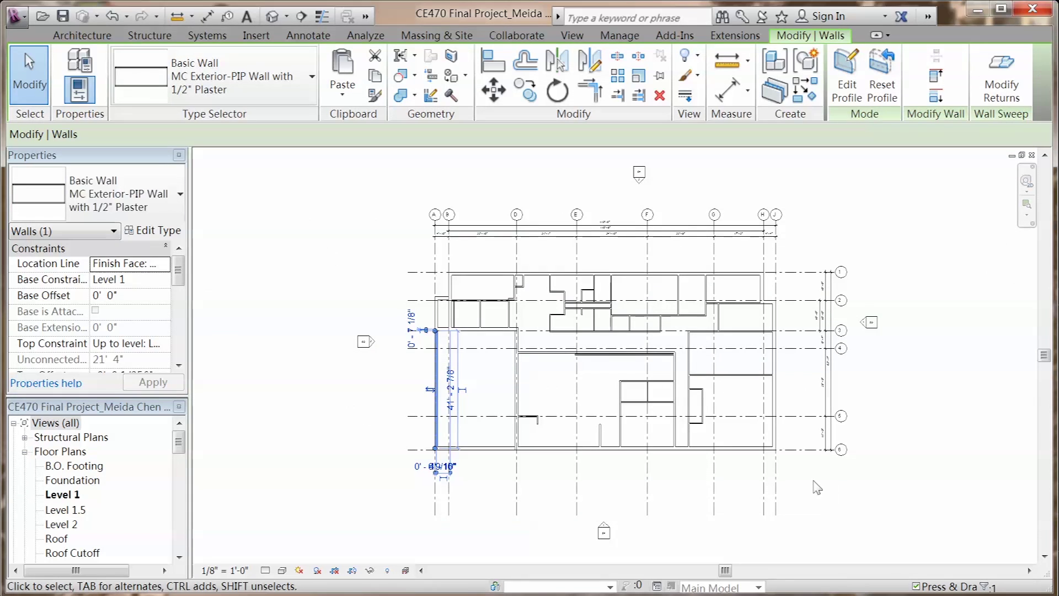
key("Escape")
key("ctrl+Tab")
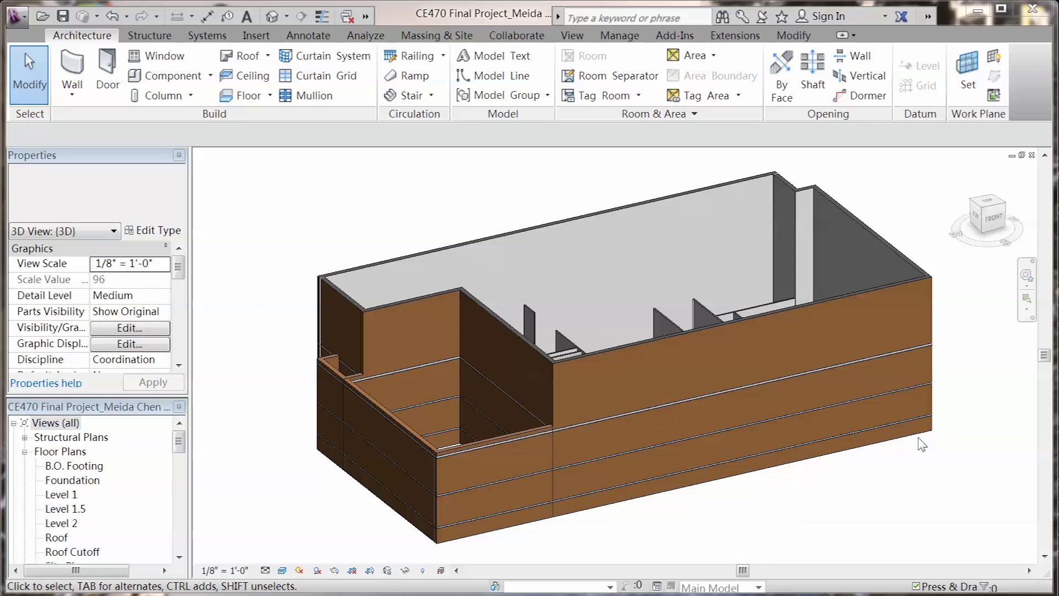
key("ctrl+Tab")
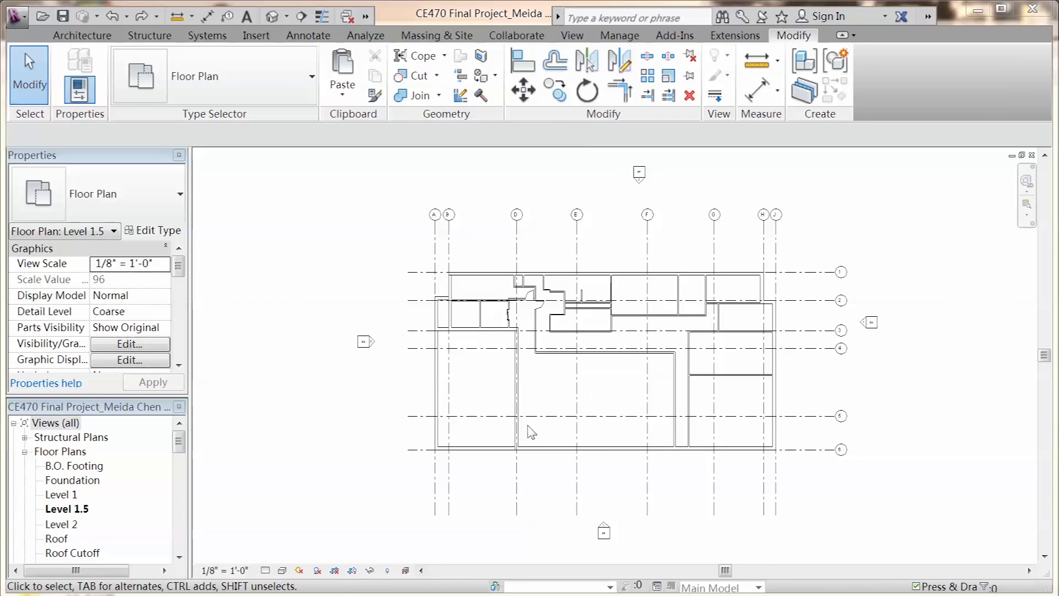
left_click(82, 513)
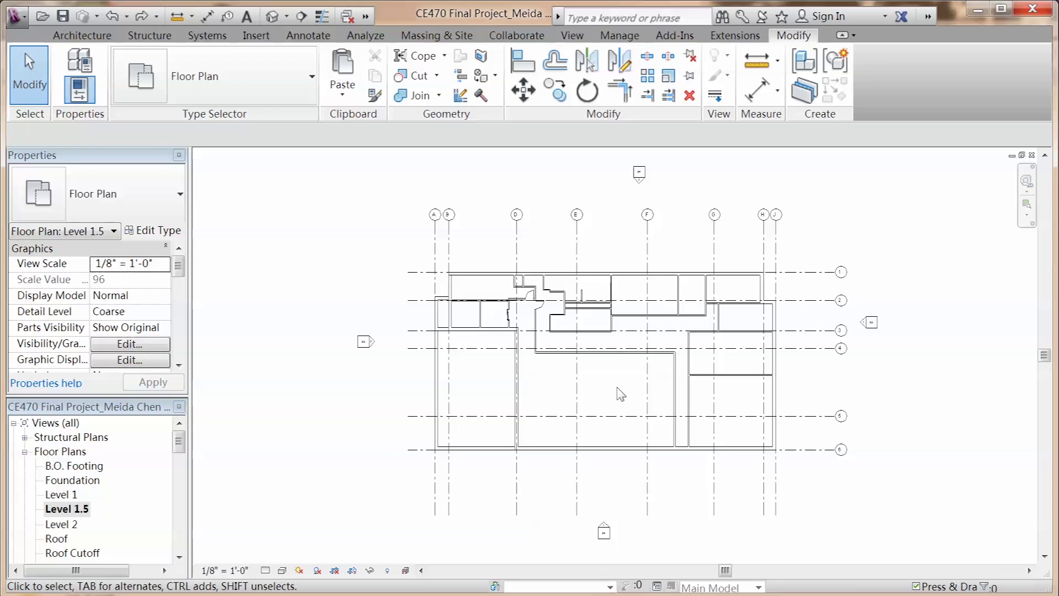
key("ctrl+Tab")
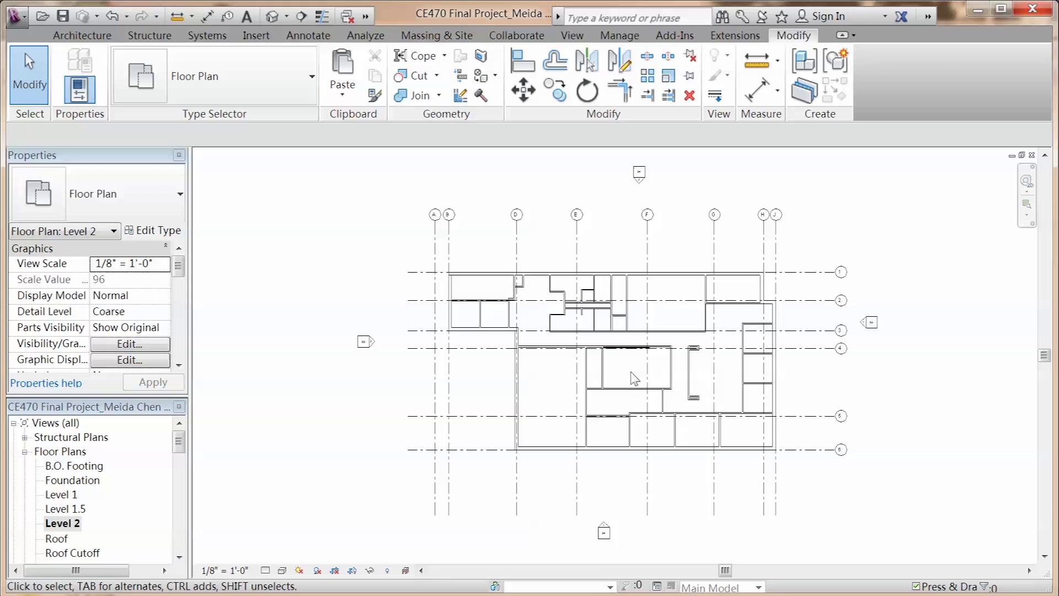
Step: Close the Level 2 view and create a new family from the Door template
key("ctrl+F4")
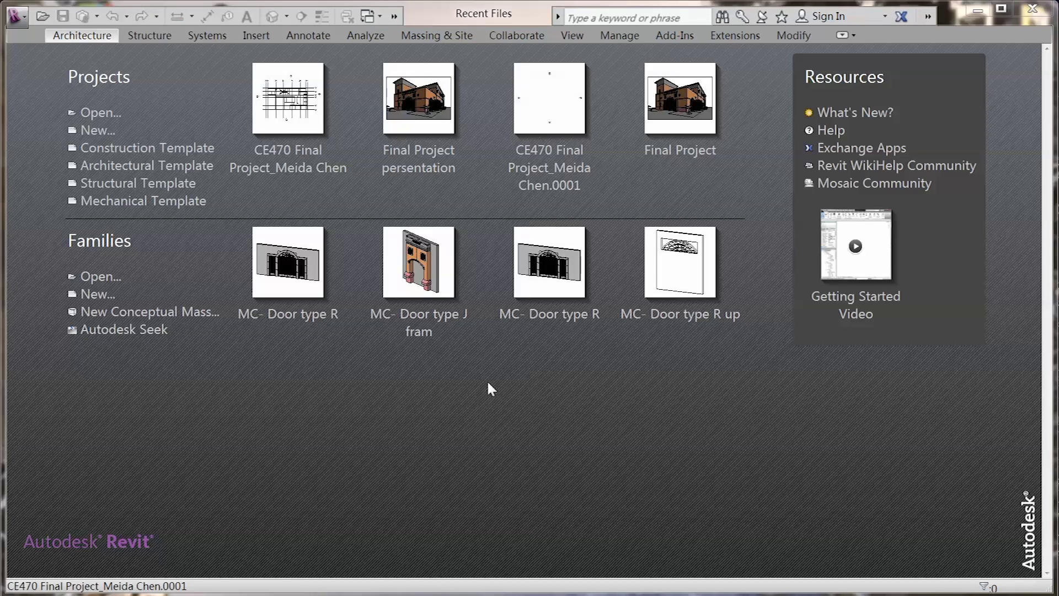
left_click(13, 16)
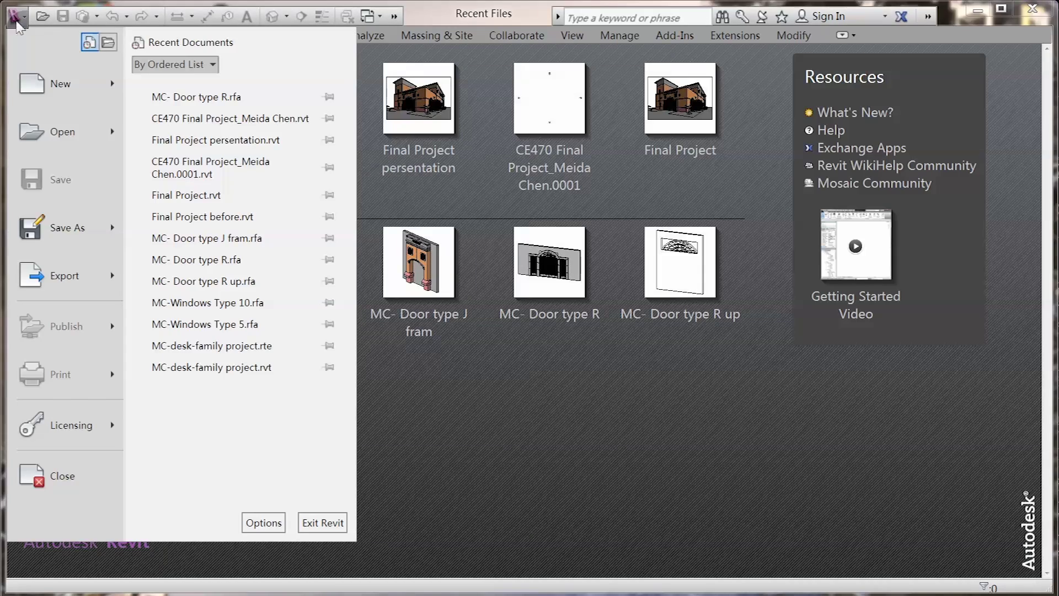
mouse_move(113, 88)
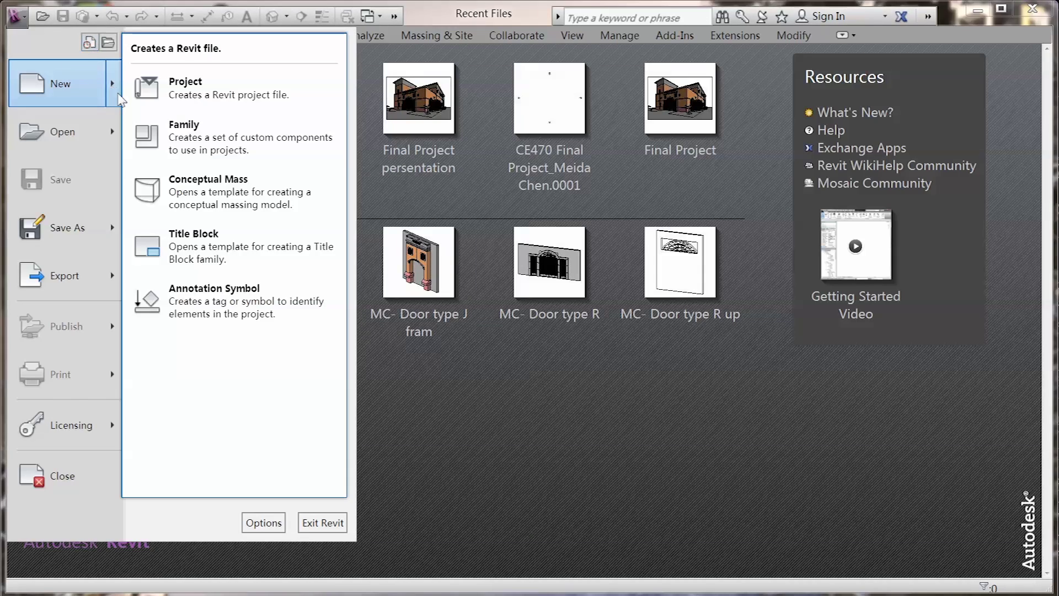
left_click(237, 157)
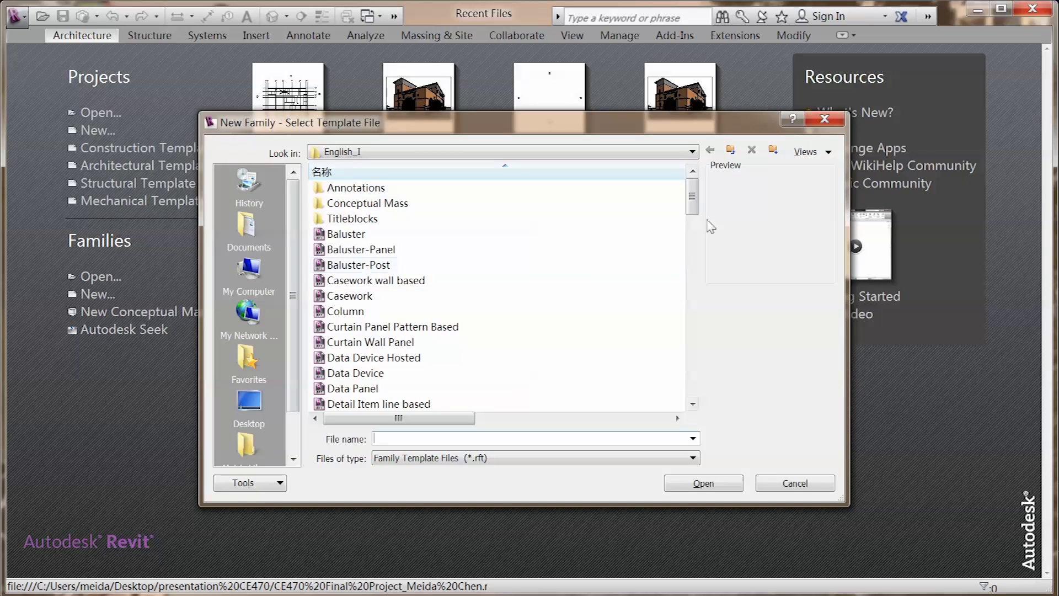
left_click_drag(693, 198, 693, 226)
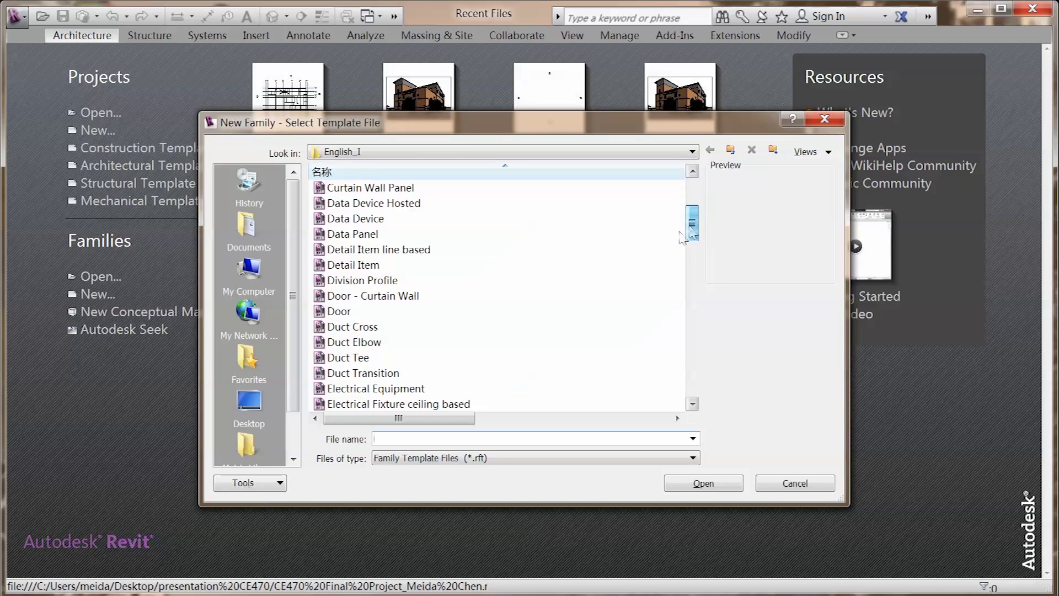
left_click(353, 312)
left_click(703, 483)
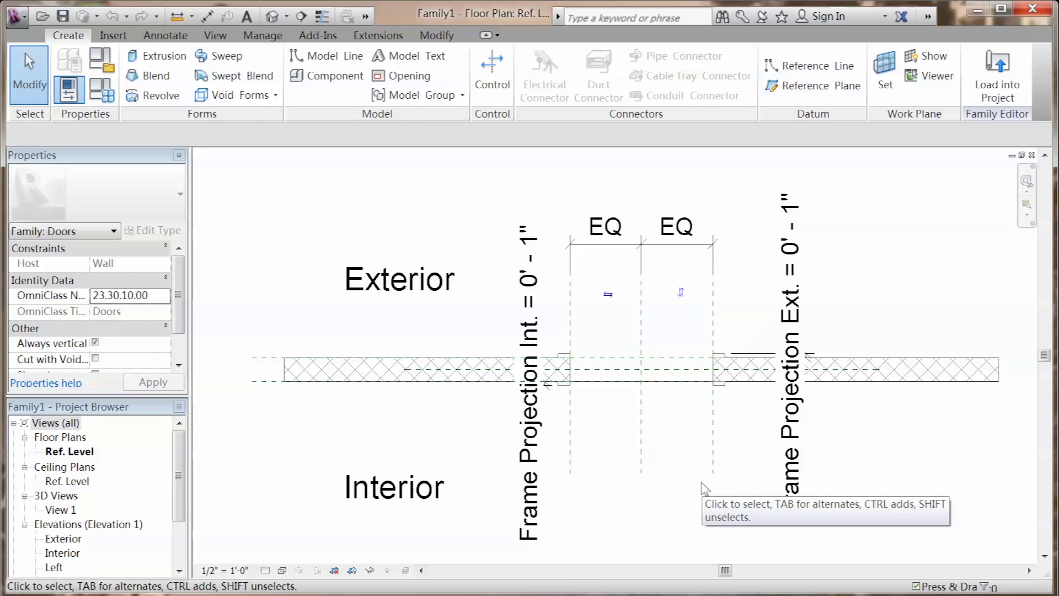
Step: In the Exterior elevation, change the door Height dimension to 10' 3"
double_click(63, 538)
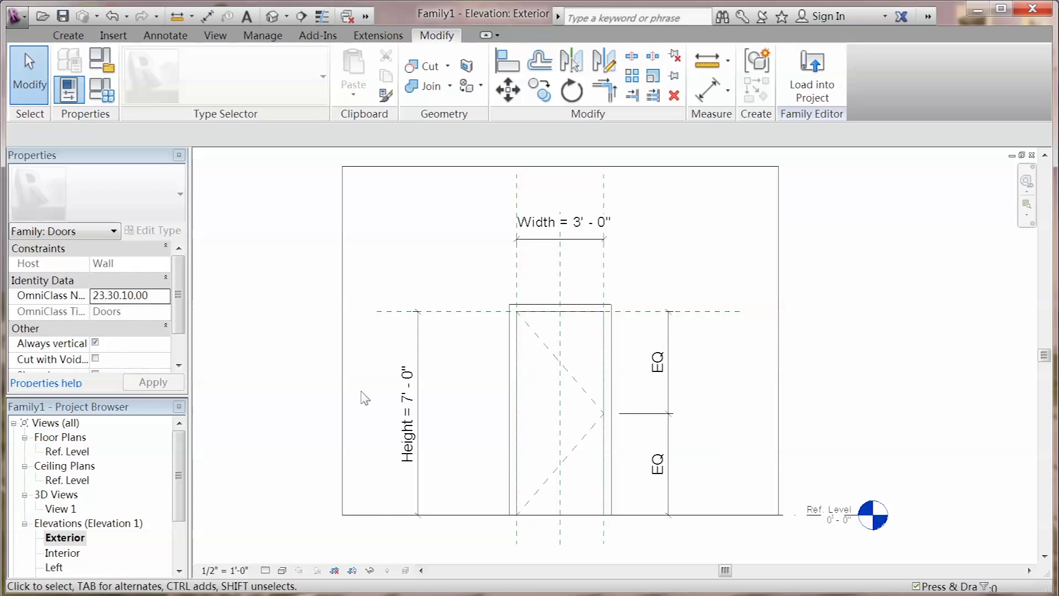
left_click(449, 312)
left_click(411, 412)
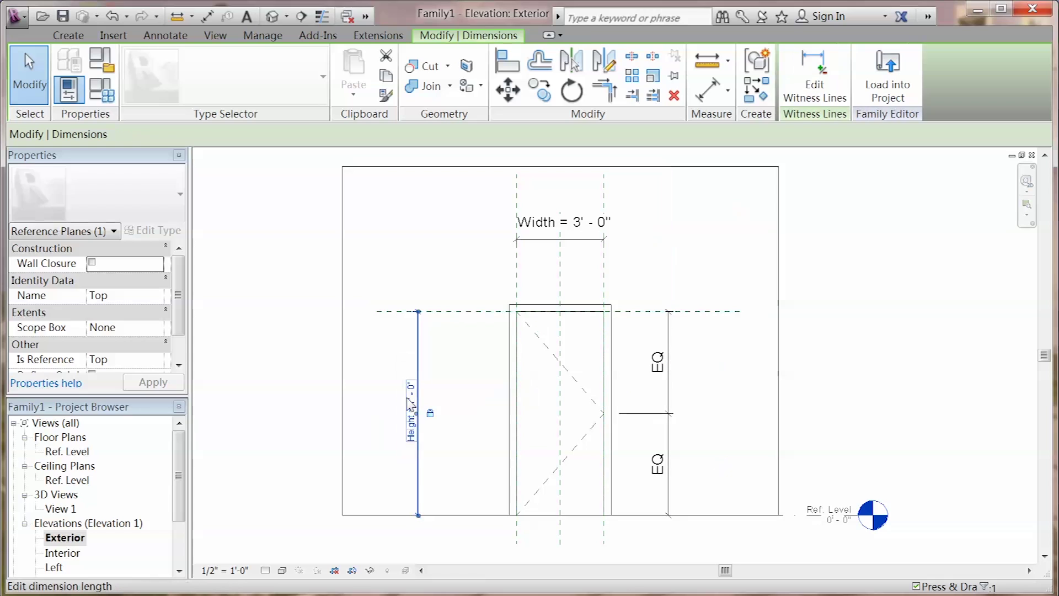
left_click(411, 413)
type("10'  3")
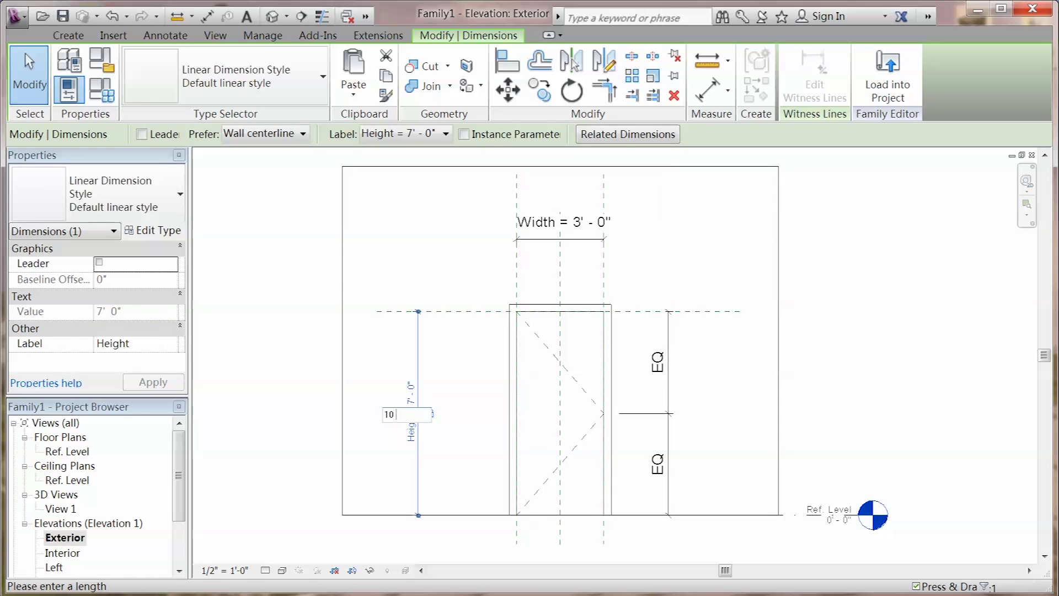
key("Return")
Step: Change the door Width dimension to 10' 4"
left_click(519, 192)
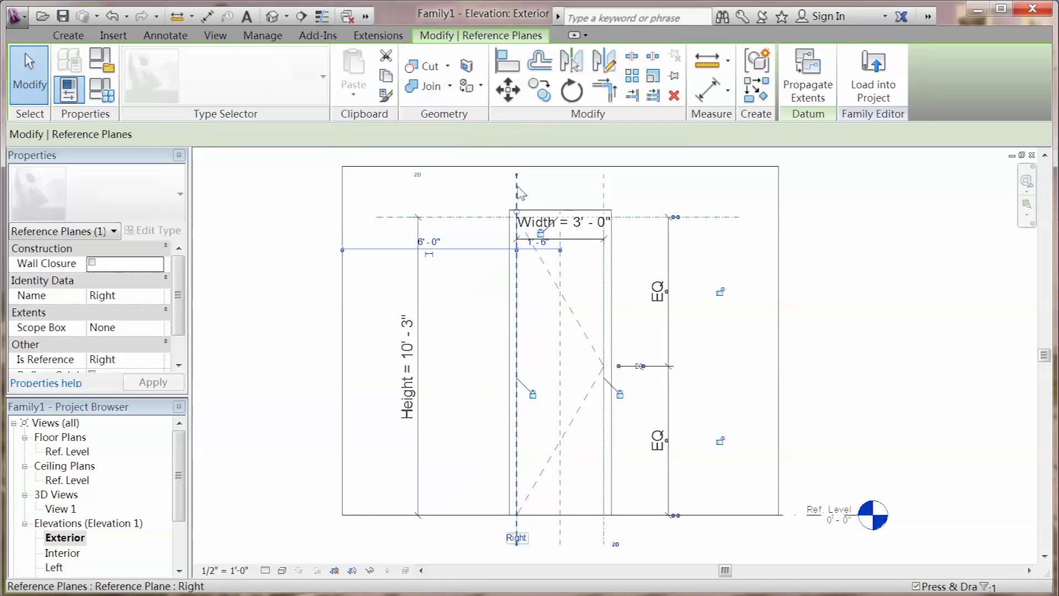
left_click(573, 234)
left_click(575, 232)
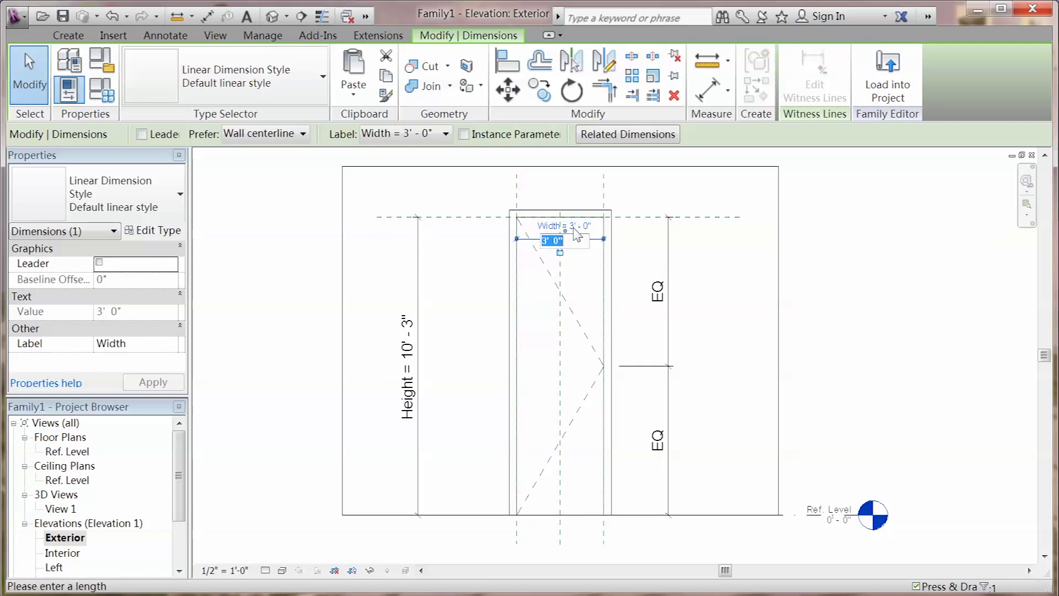
type("10 4")
key("Return")
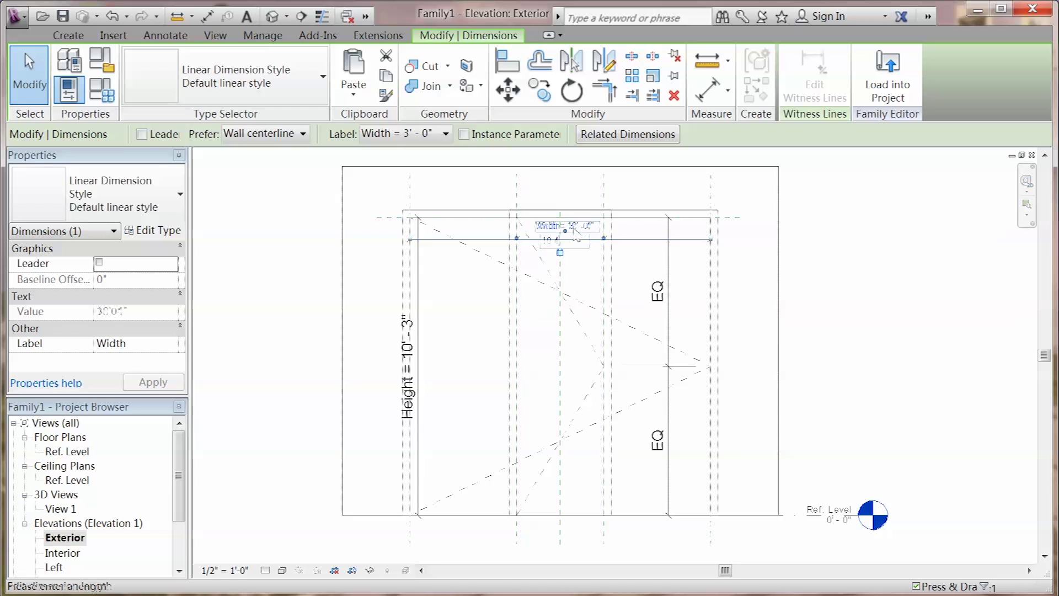
left_click(601, 296)
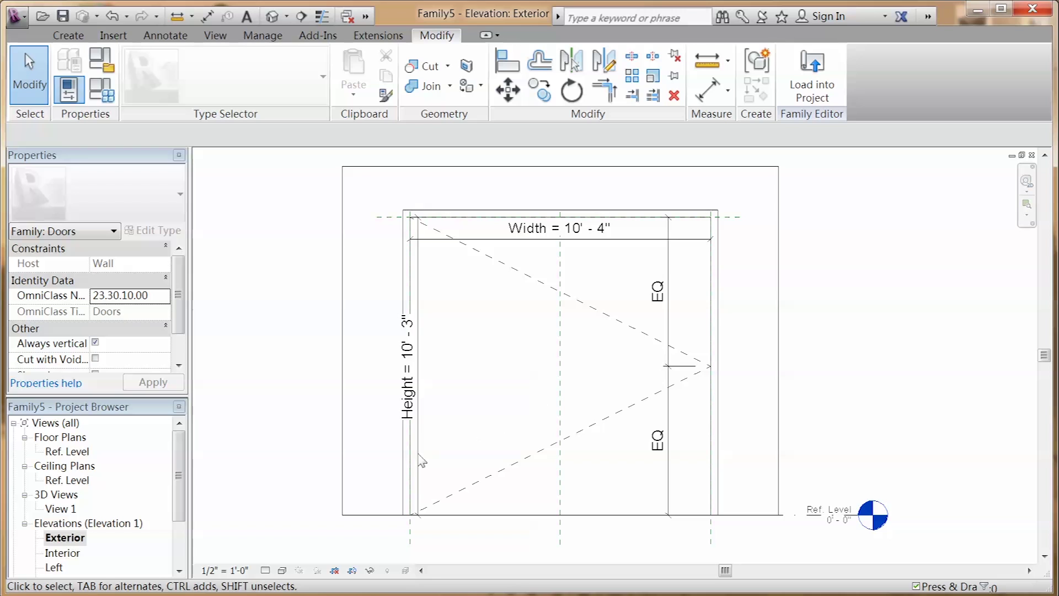
Step: Assign the Steel, Mild material to the door frame extrusion
left_click(421, 460)
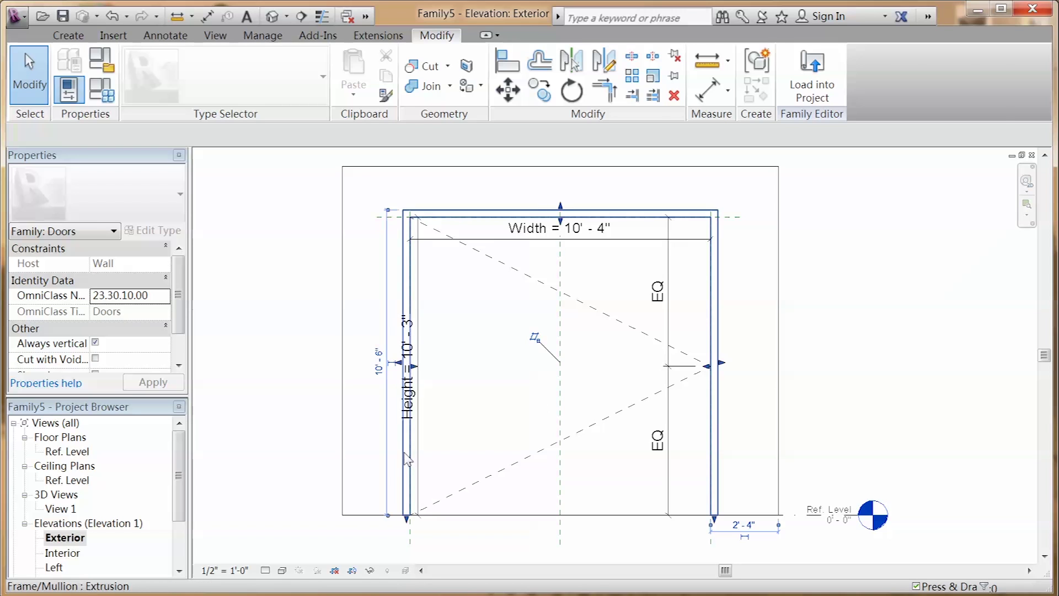
scroll(153, 344, "down", 2)
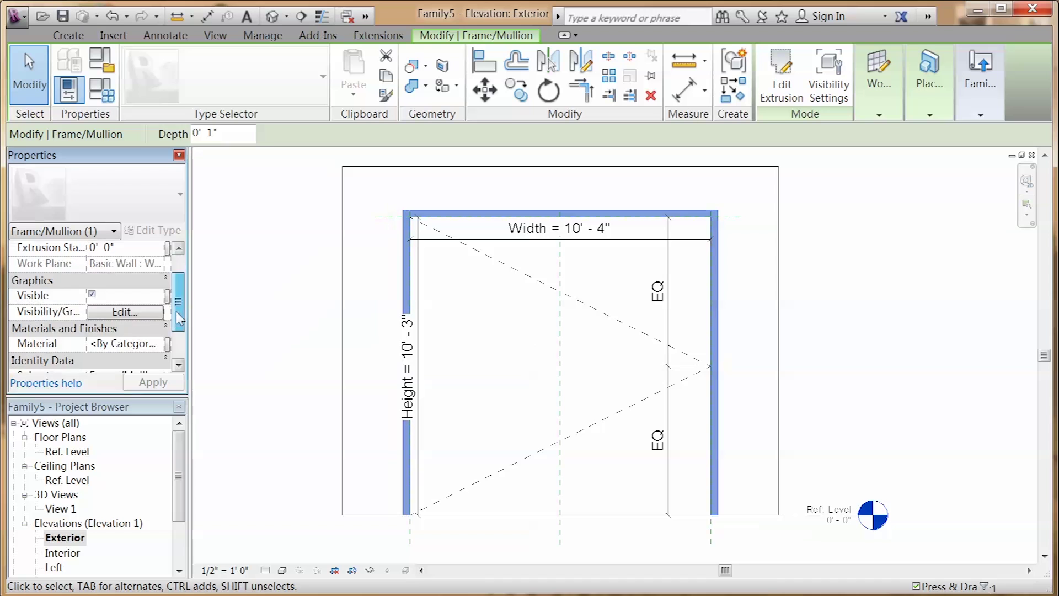
left_click(160, 344)
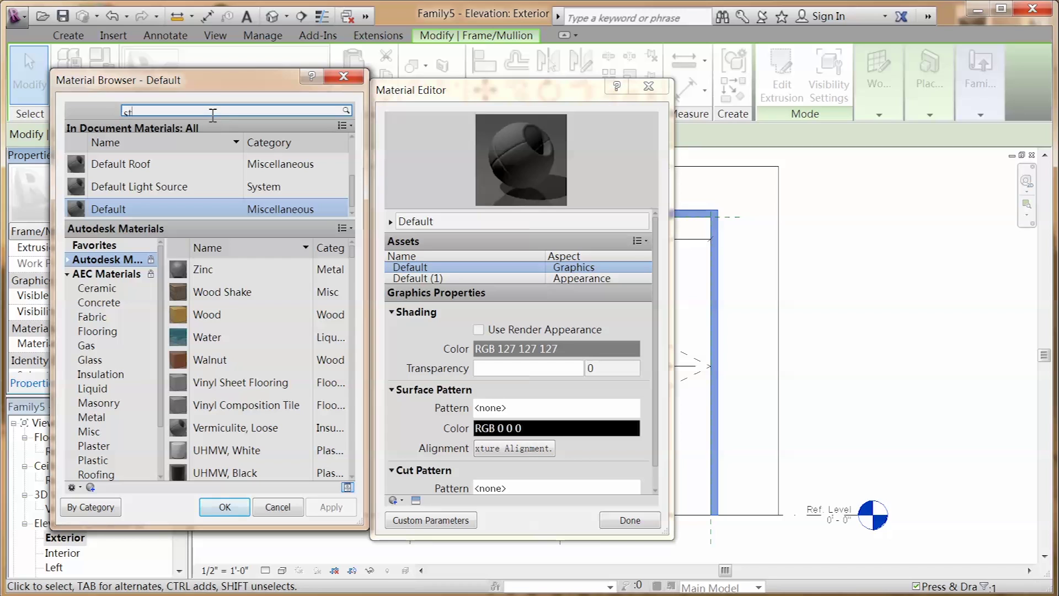
key("Return")
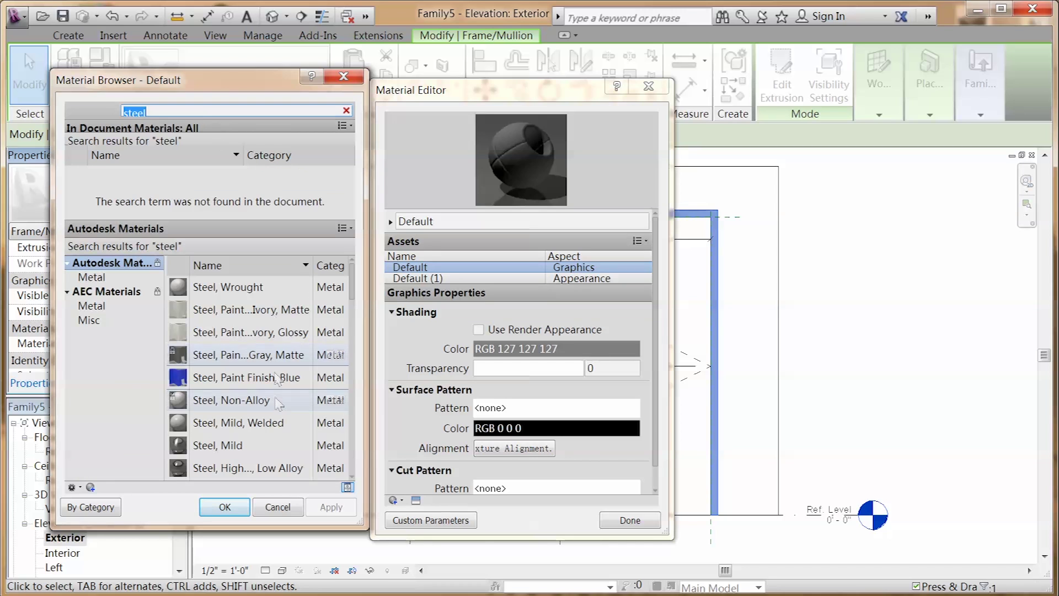
double_click(249, 445)
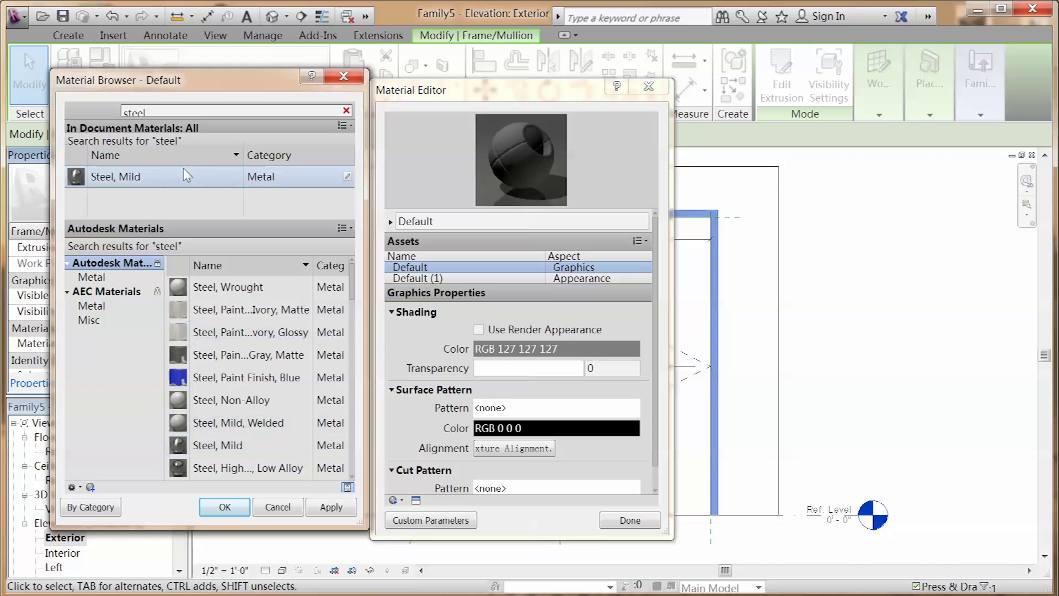
left_click(227, 506)
left_click(500, 404)
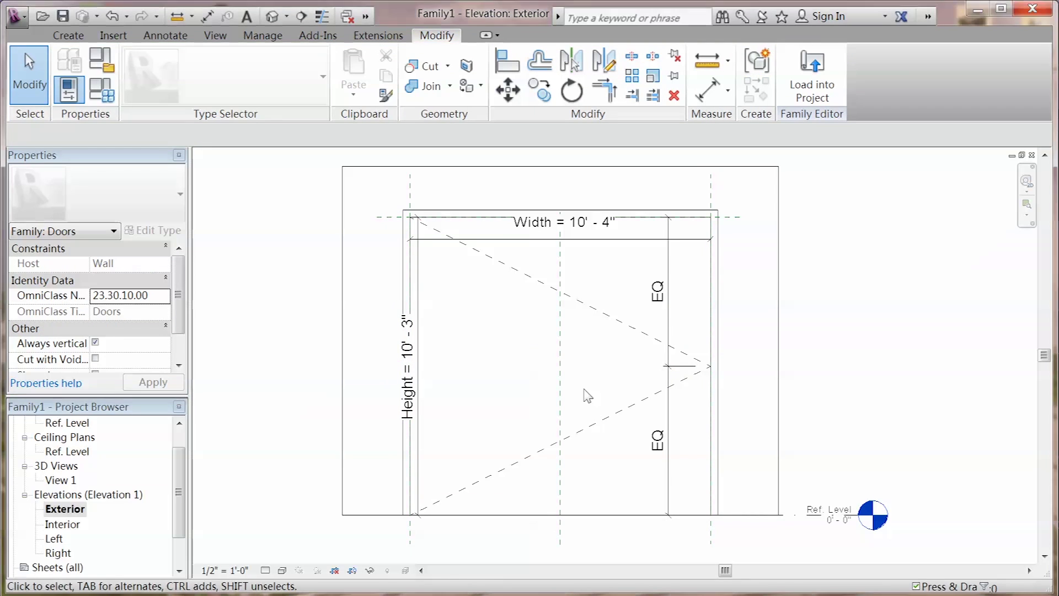
Step: Change the Wall 1 layer thickness so the host wall becomes 1' 1 1/8" thick
left_click(779, 390)
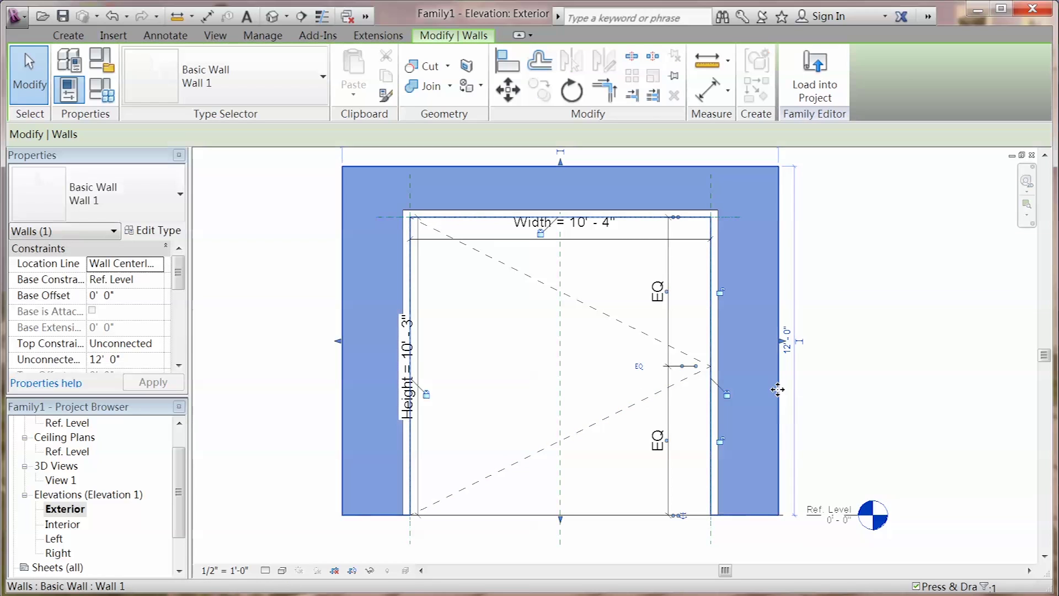
left_click(170, 238)
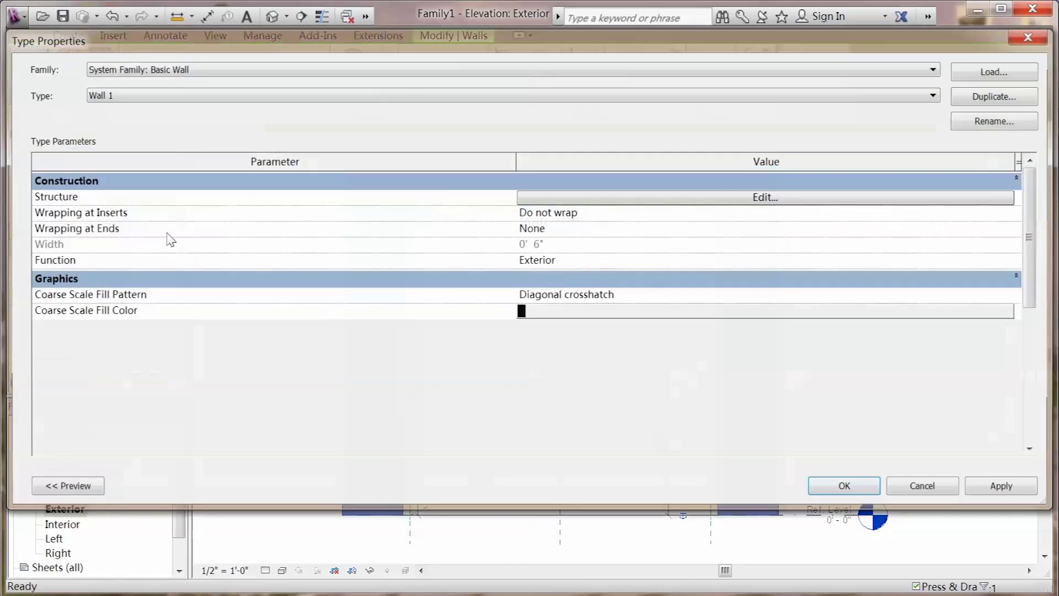
left_click(582, 202)
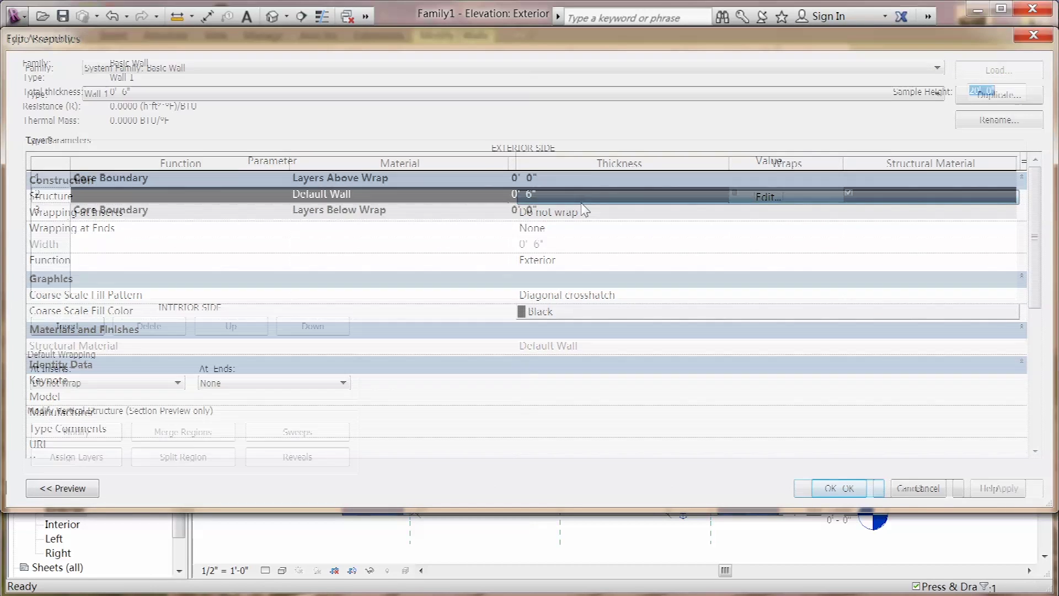
left_click(573, 194)
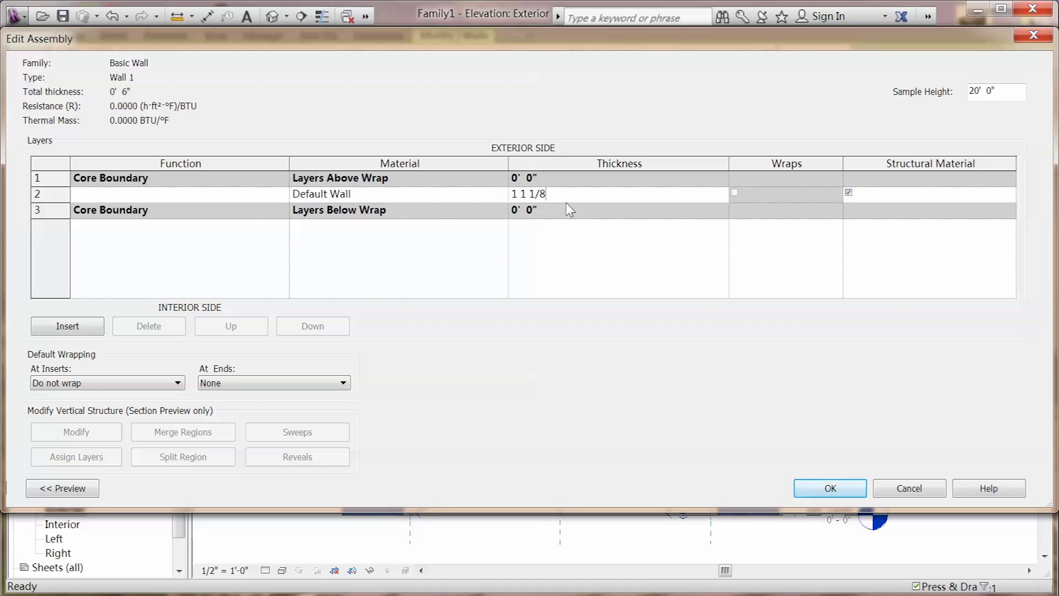
left_click(823, 490)
left_click(823, 489)
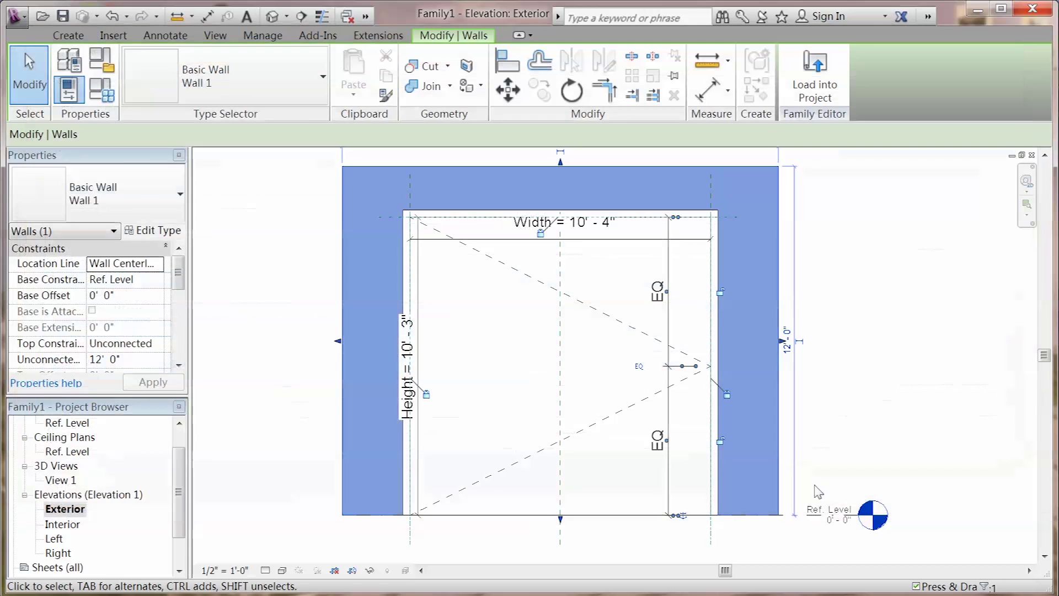
key("Escape")
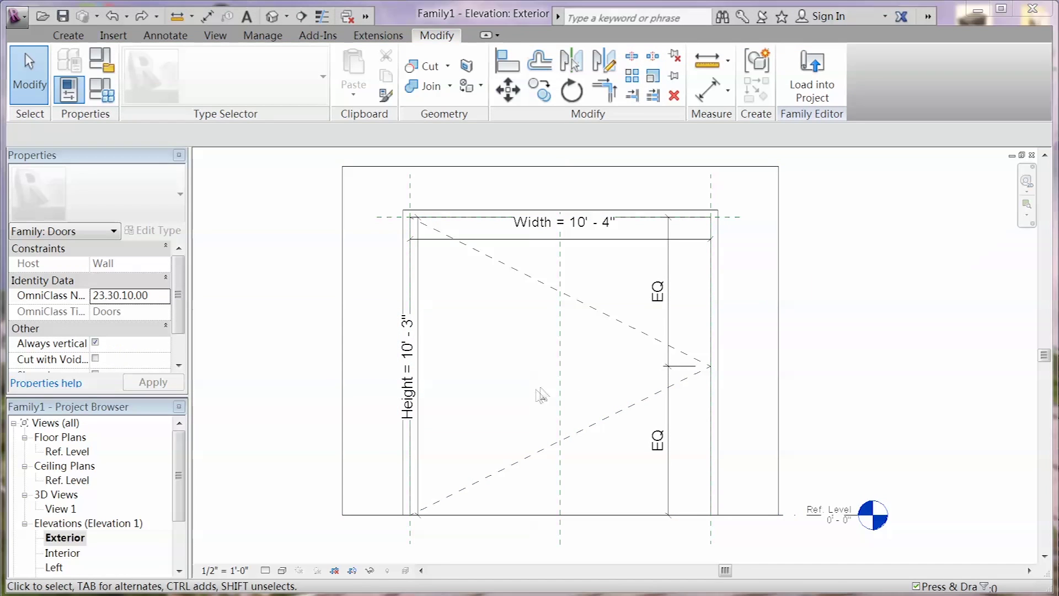
Step: In the Ref. Level plan, sketch a rectangular solid extrusion at the wall's end, offsetting one side 1 inch
double_click(53, 452)
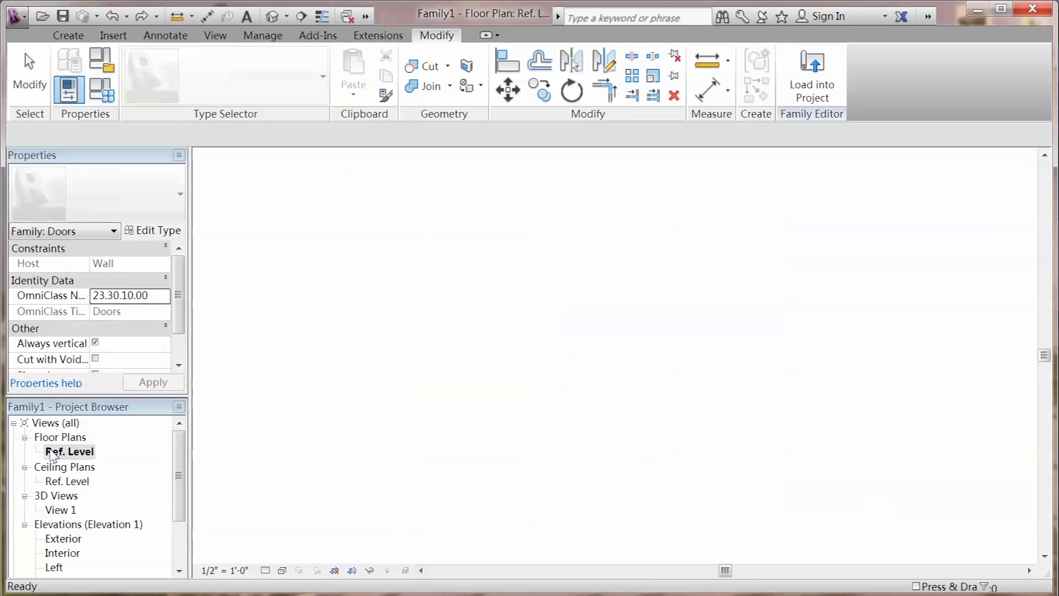
left_click(77, 40)
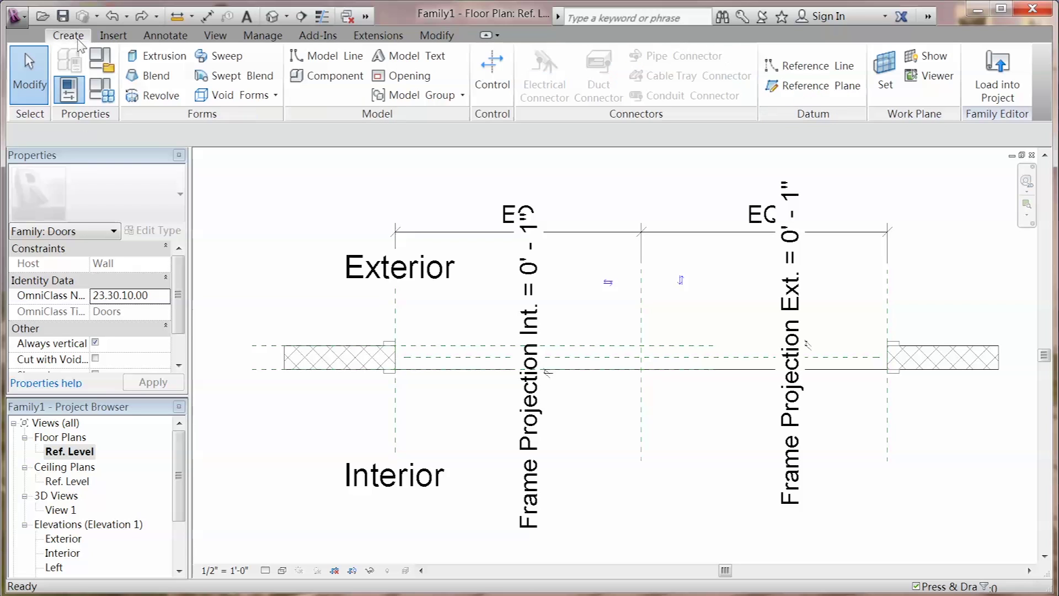
left_click(141, 53)
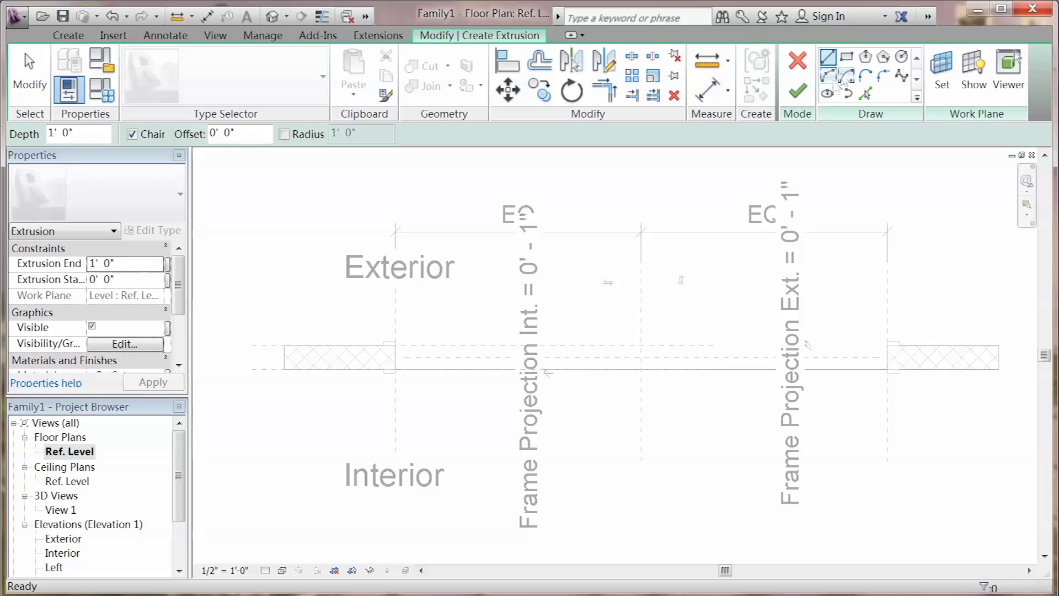
left_click(846, 58)
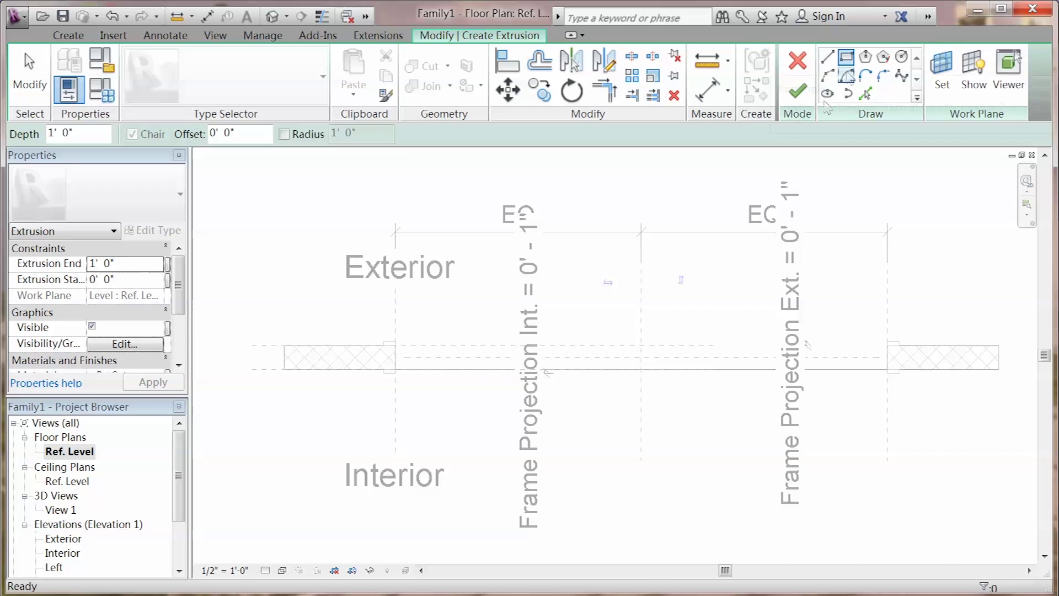
left_click(398, 348)
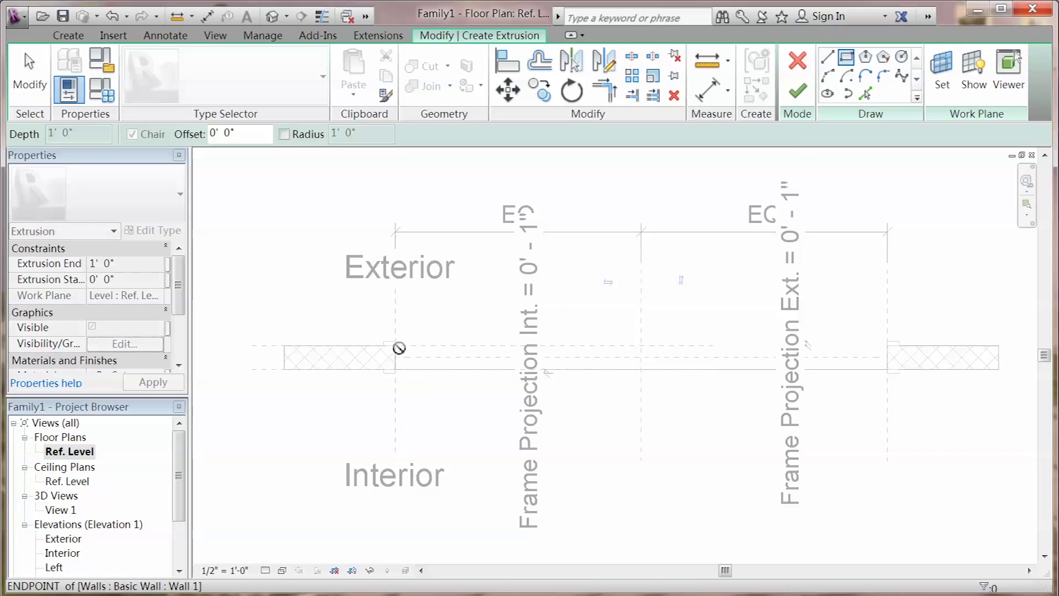
left_click(412, 367)
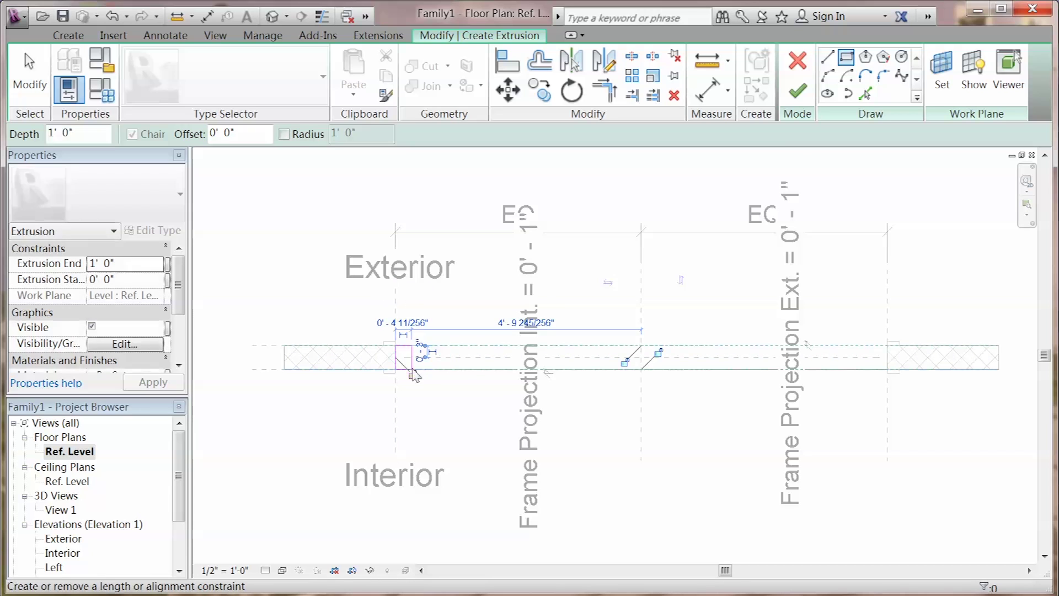
key("Escape")
key("Escape")
left_click(408, 339)
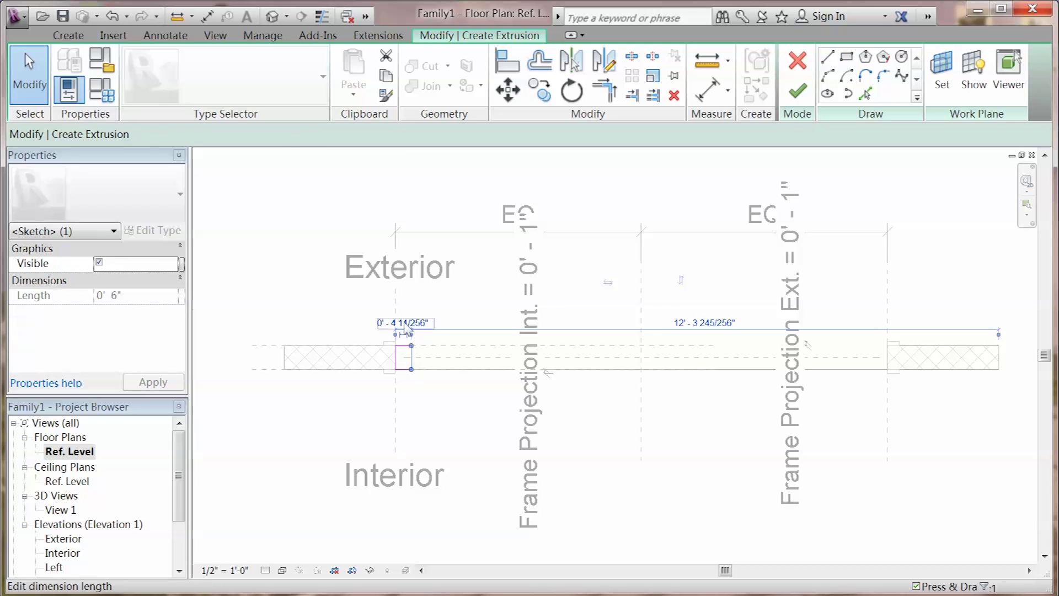
left_click(405, 321)
key("Return")
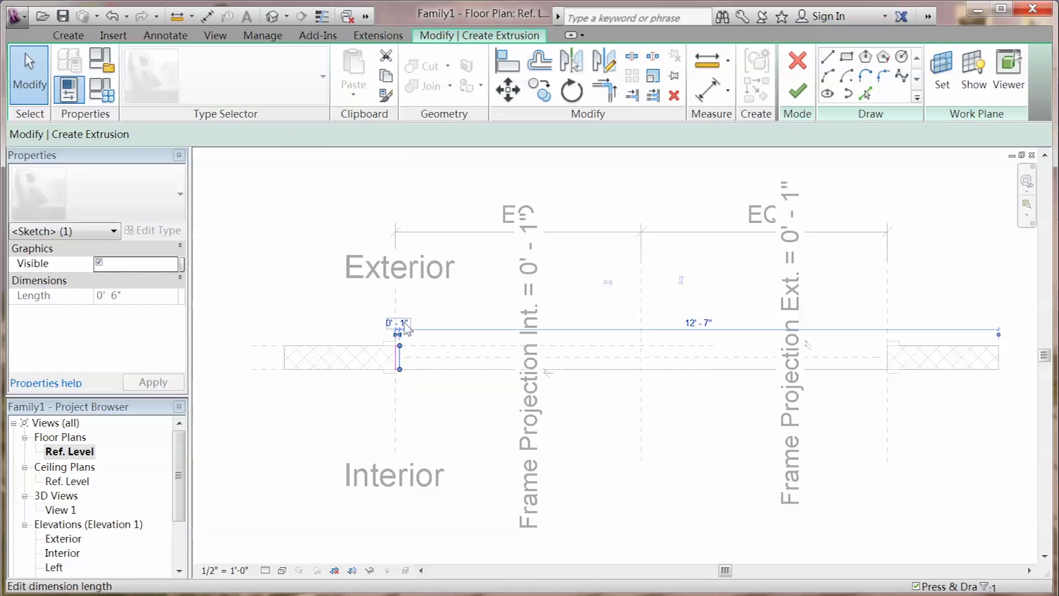
left_click(794, 101)
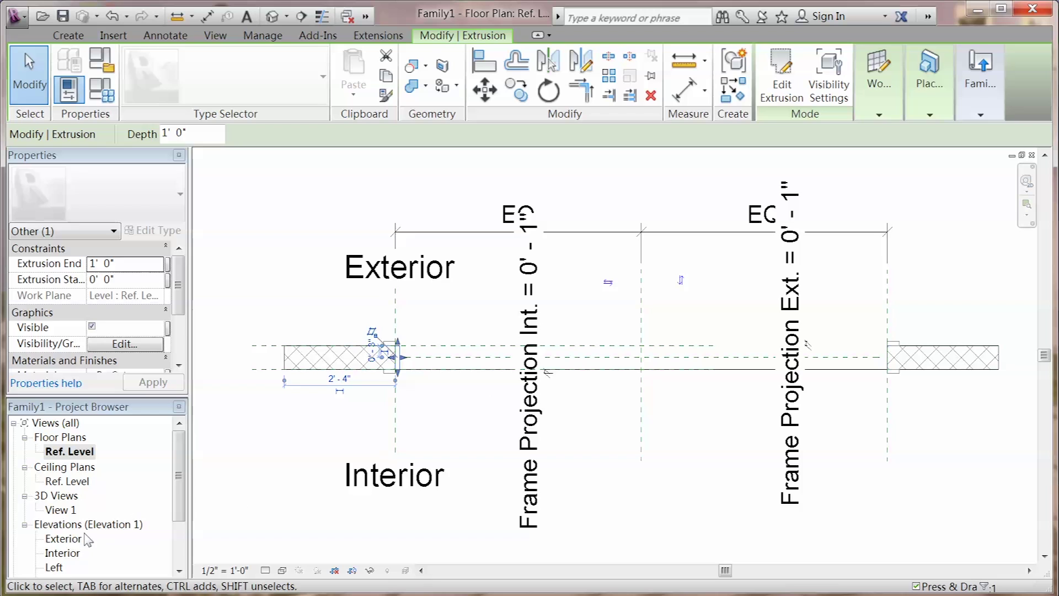
Step: Pull the new extrusion's end to 0' 3 3/16" in the Exterior elevation
double_click(65, 538)
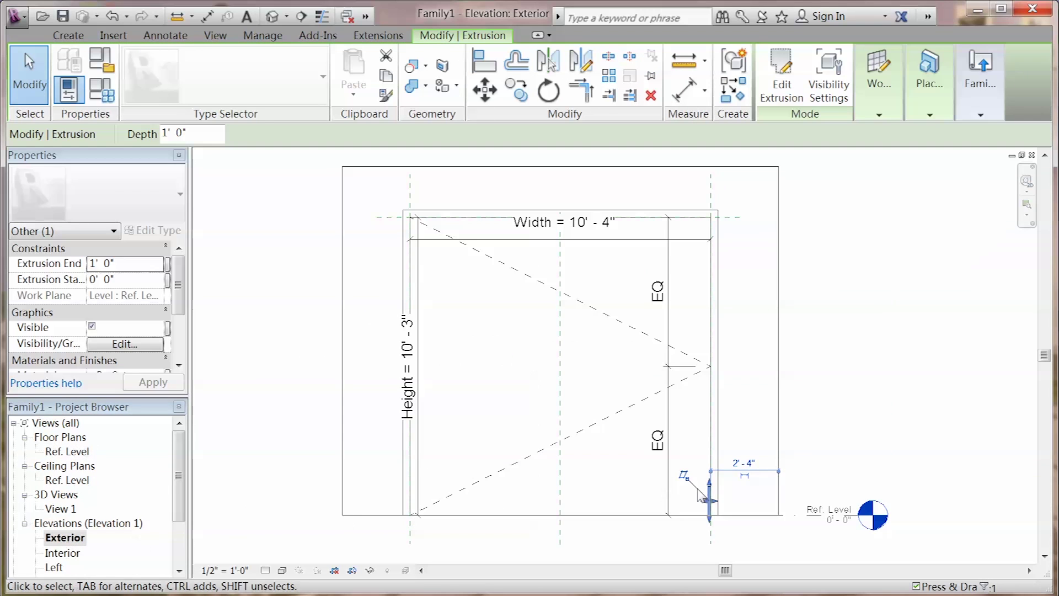
mouse_move(712, 489)
left_mouse_down()
mouse_move(686, 487)
mouse_move(700, 501)
left_mouse_up()
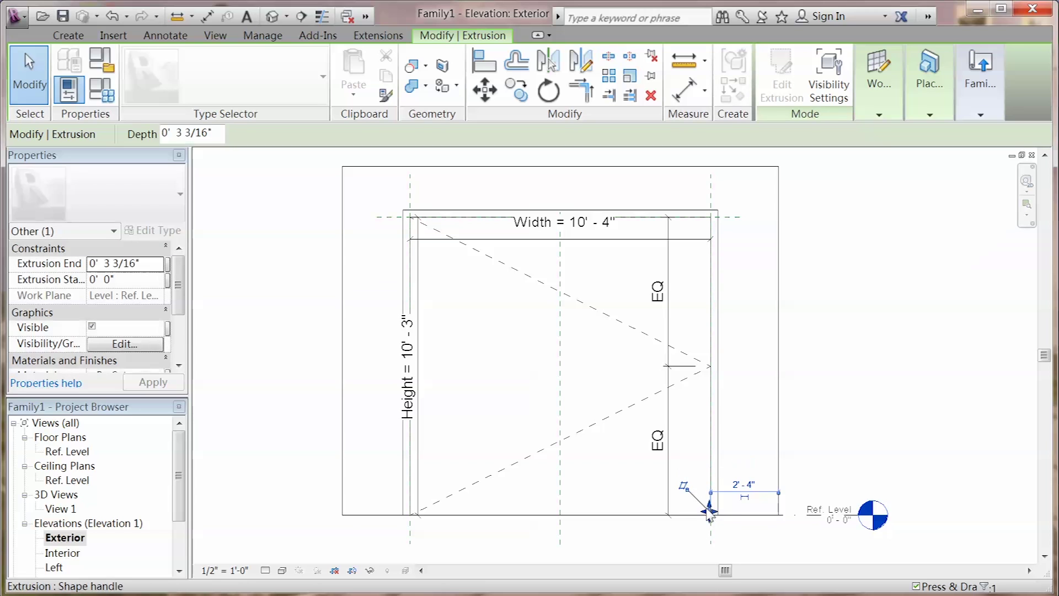
left_click(687, 537)
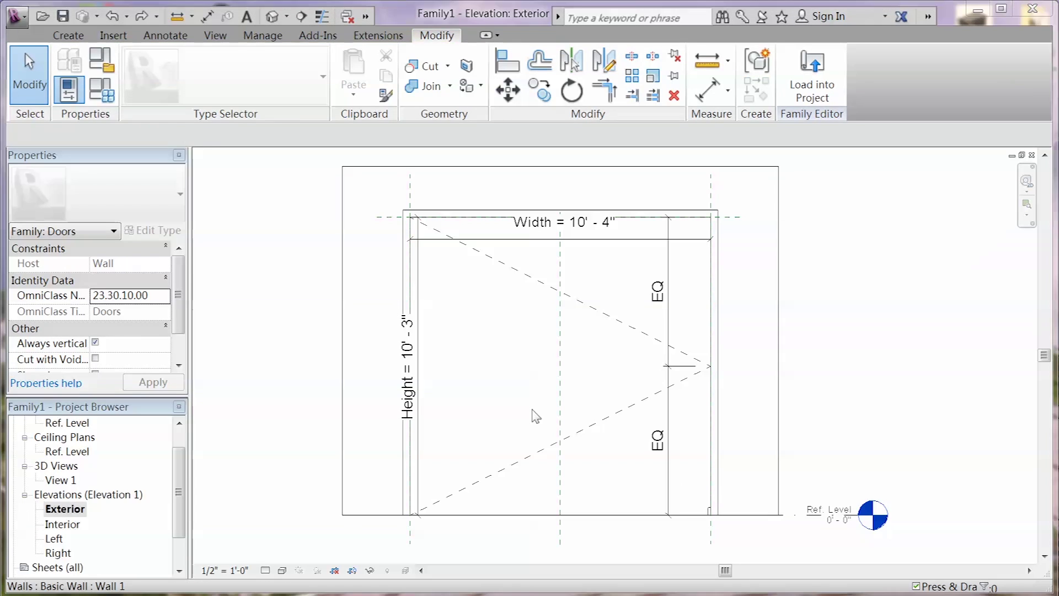
Step: Extrude a thin rectangle along the base, from the right jamb to the door's centre line
left_click(67, 36)
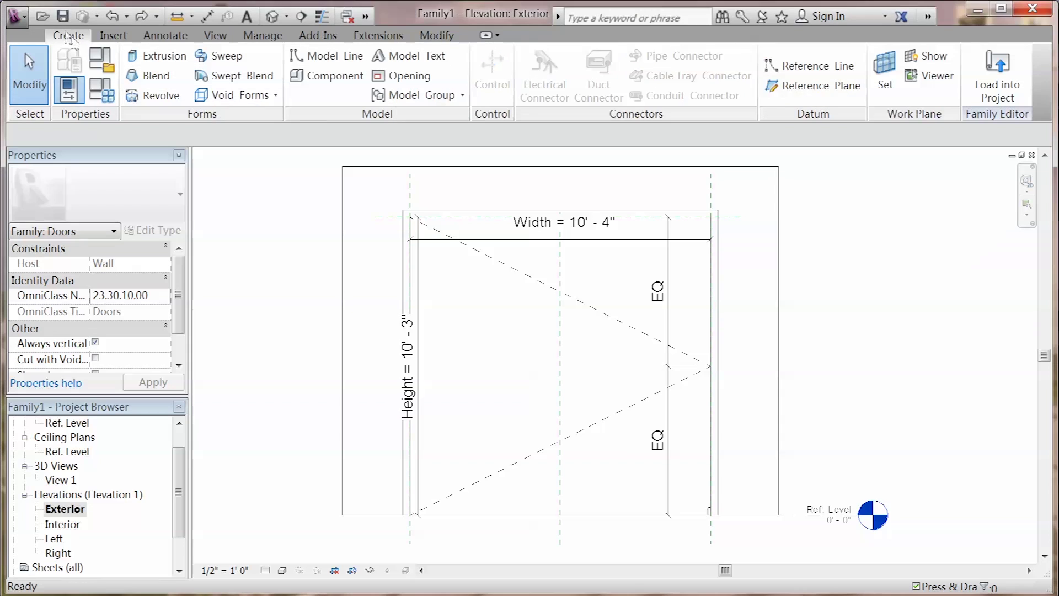
left_click(146, 57)
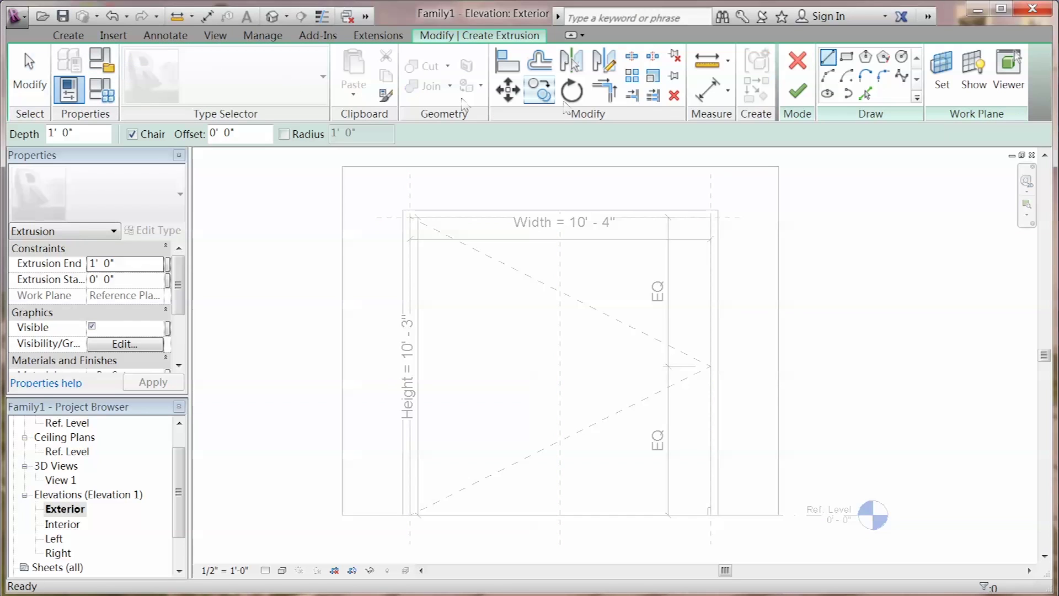
left_click(847, 58)
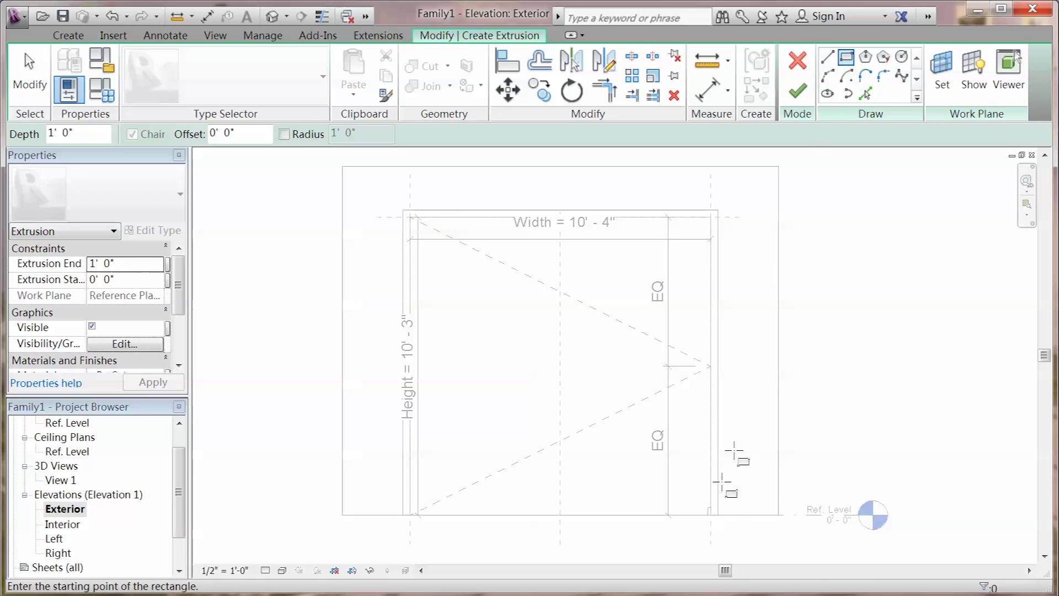
left_click(711, 505)
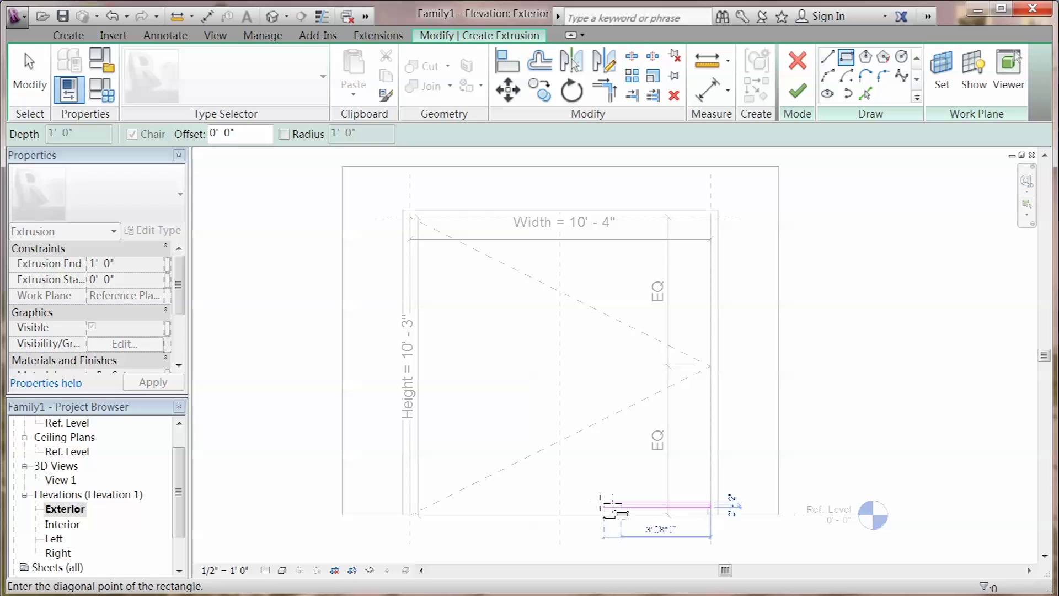
left_click(558, 505)
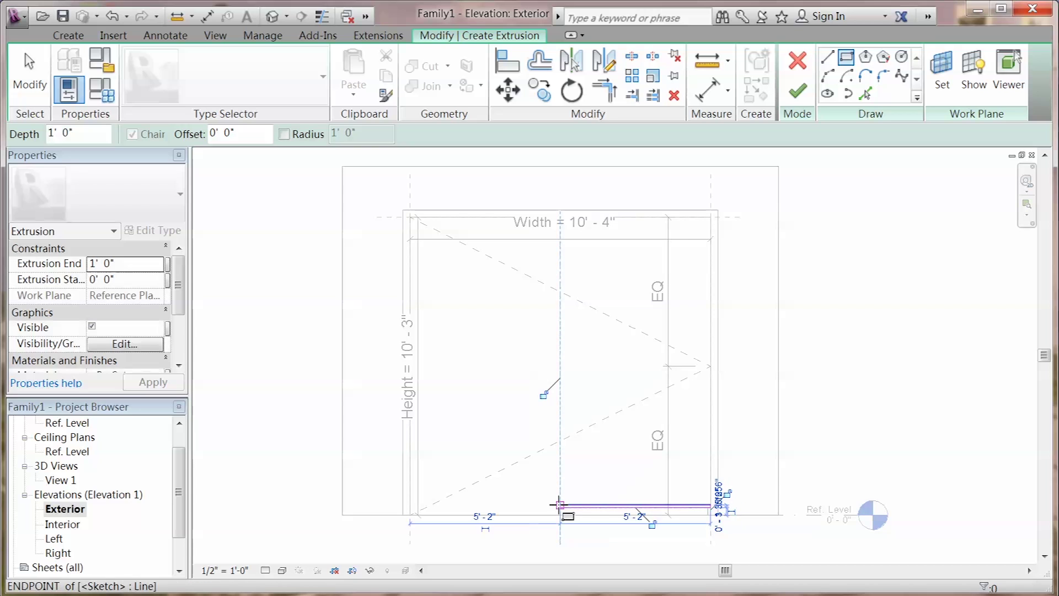
left_click(797, 102)
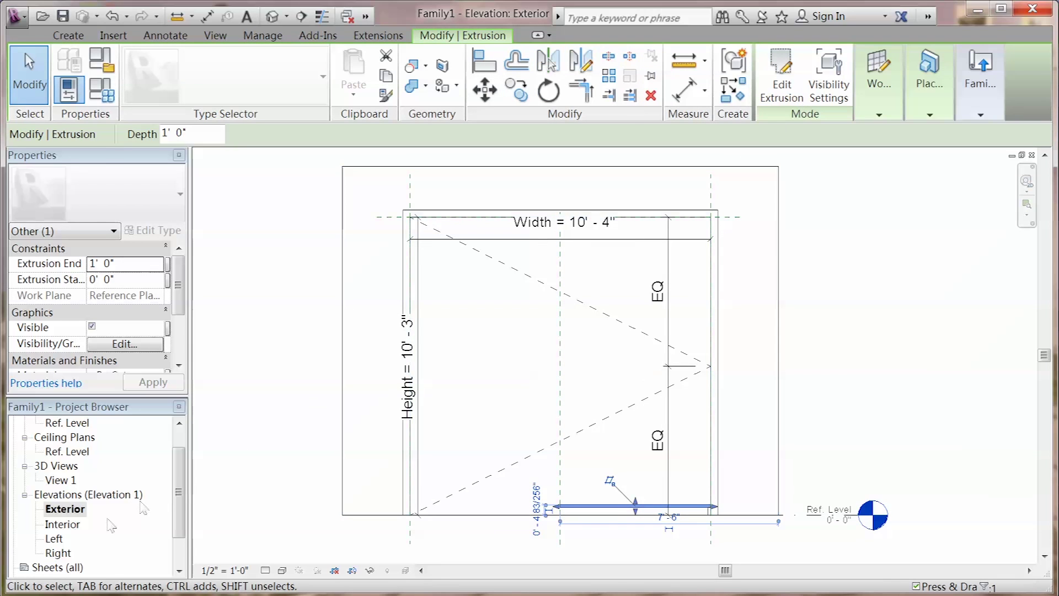
Step: Stretch the bottom extrusion across the full wall thickness in the Right elevation
double_click(59, 553)
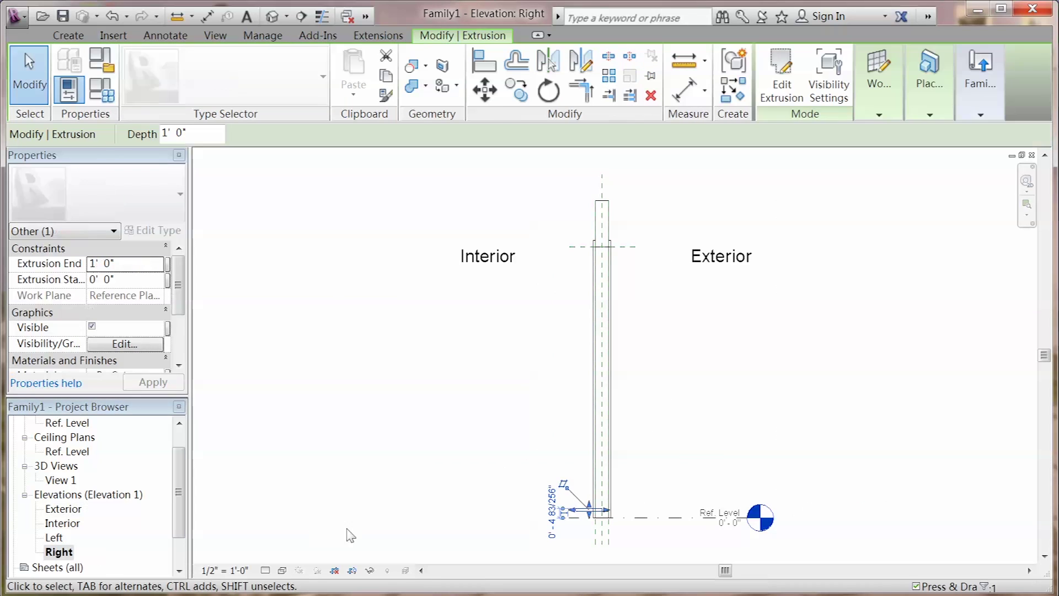
scroll(538, 530, "up", 5)
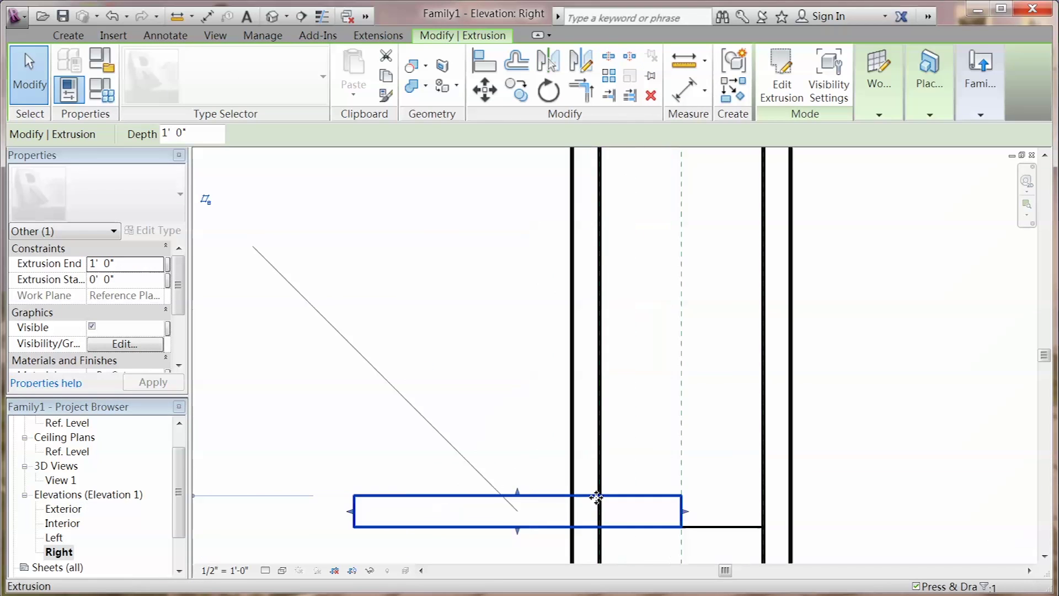
left_click_drag(313, 513, 601, 513)
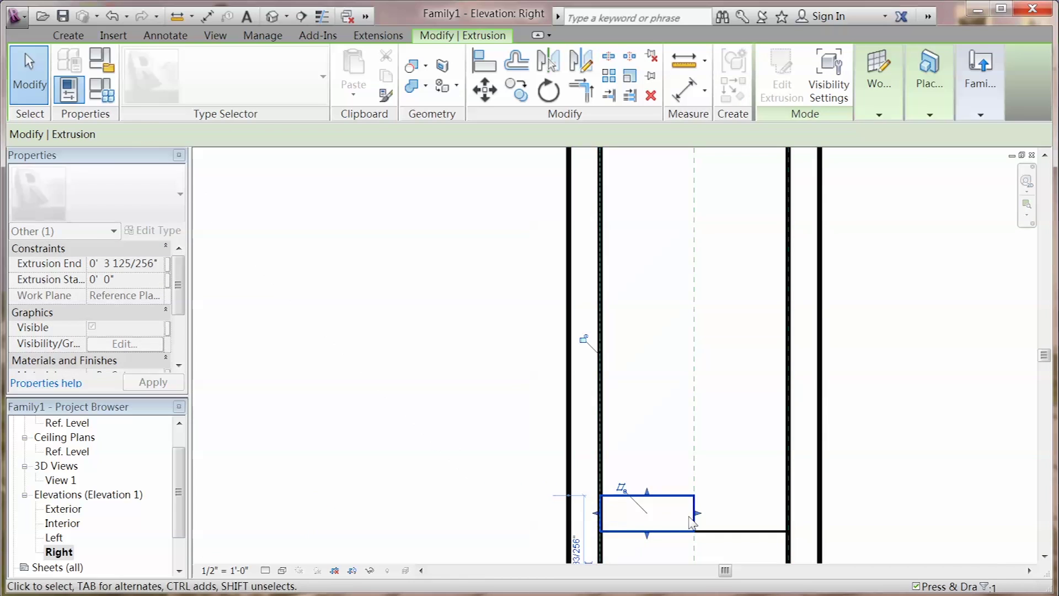
left_click_drag(699, 518, 787, 524)
key("Escape")
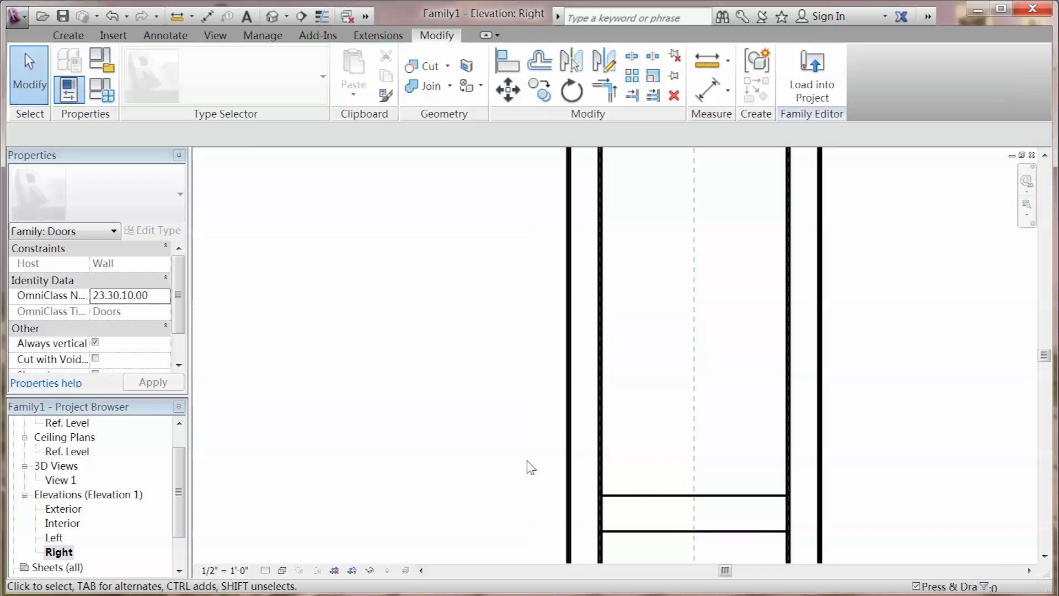
key("z")
key("f")
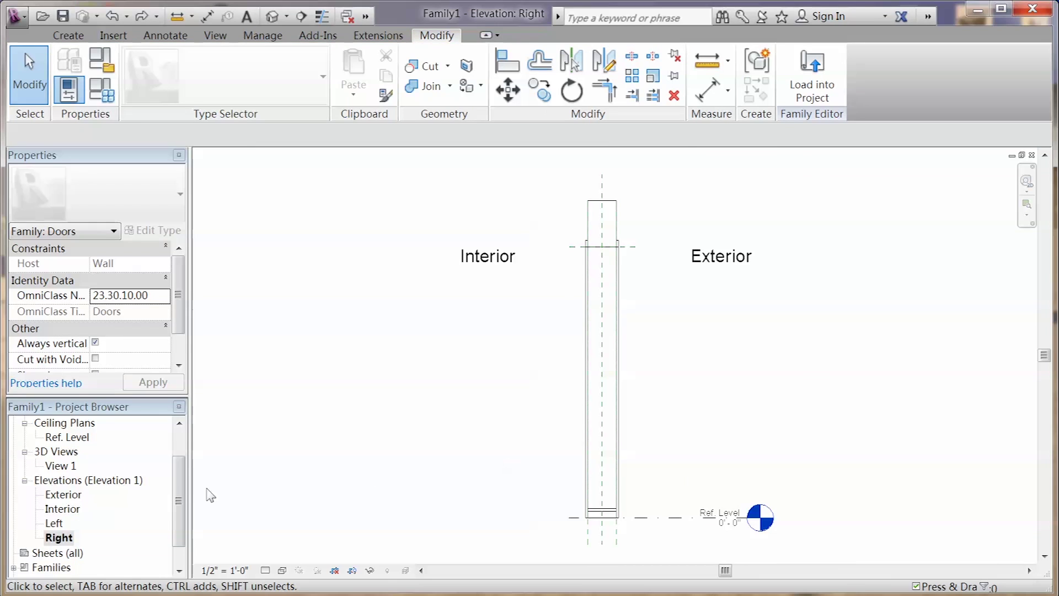
double_click(66, 494)
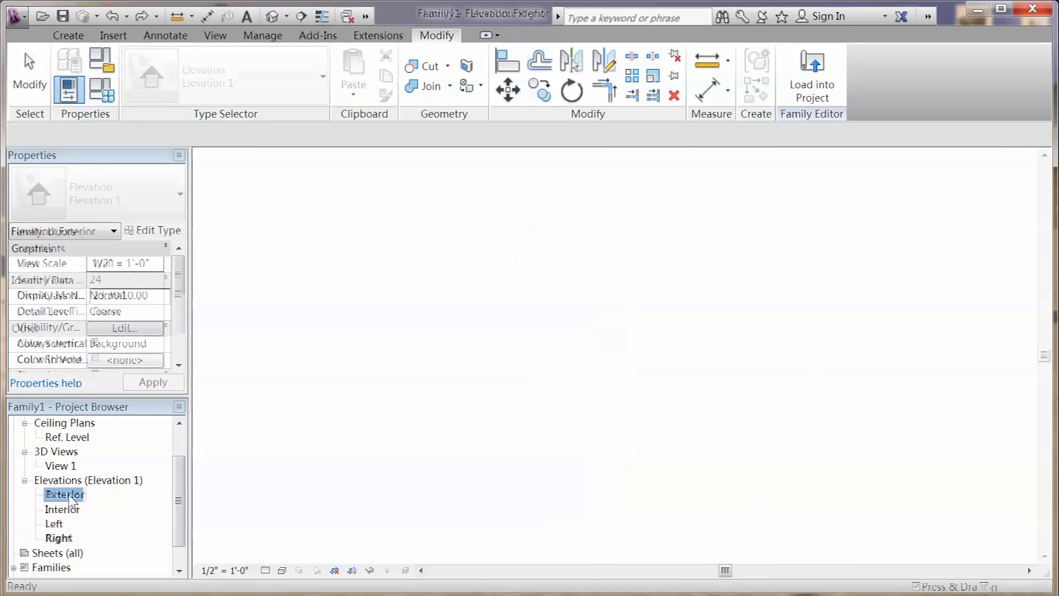
Step: Extrude a 5-inch-radius solid cylinder near the door's bottom centre
left_click(72, 36)
left_click(139, 55)
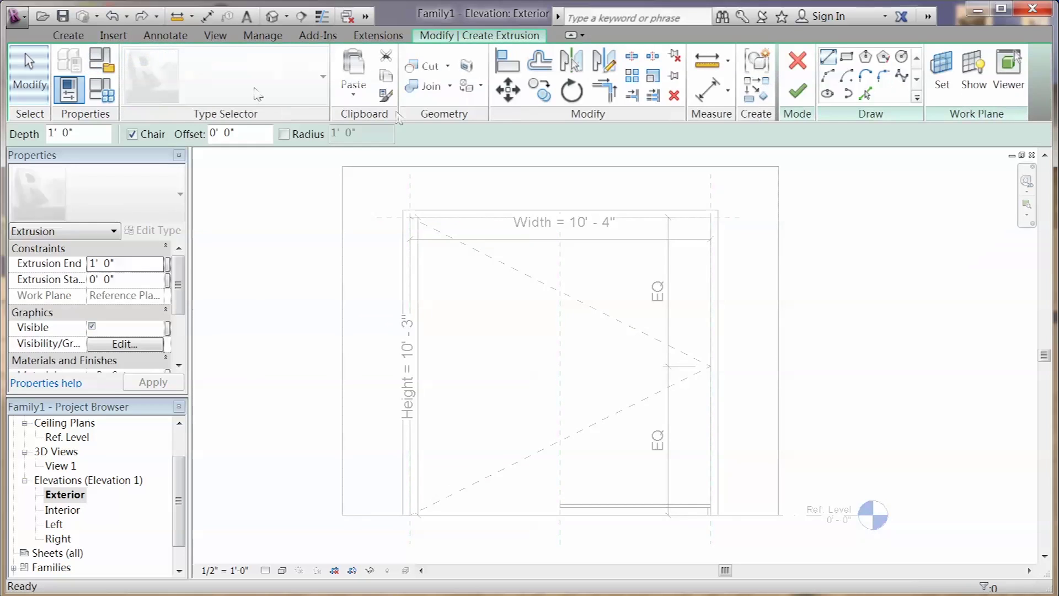
left_click(901, 58)
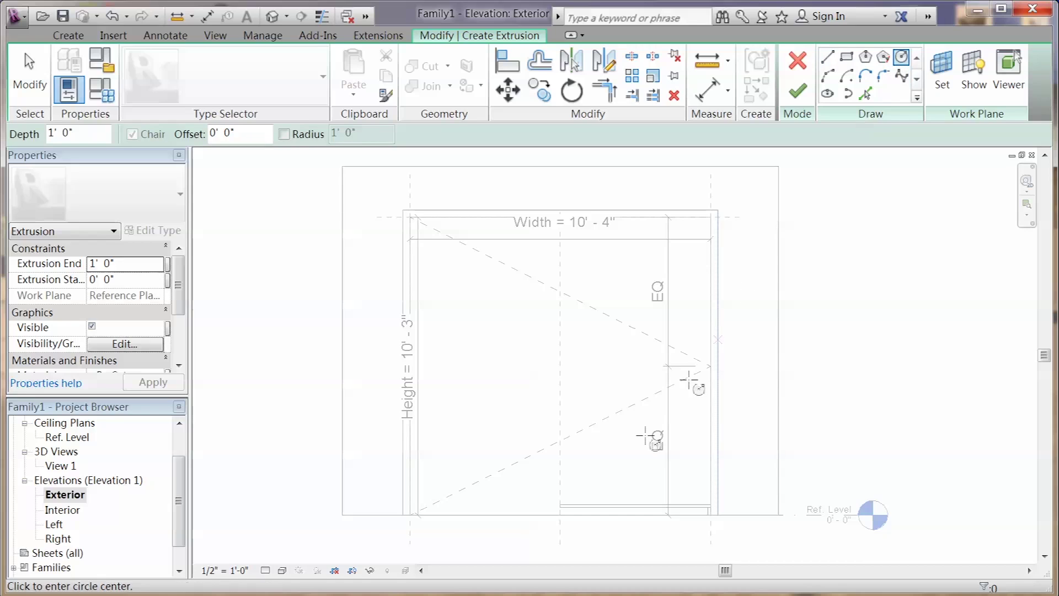
left_click(607, 492)
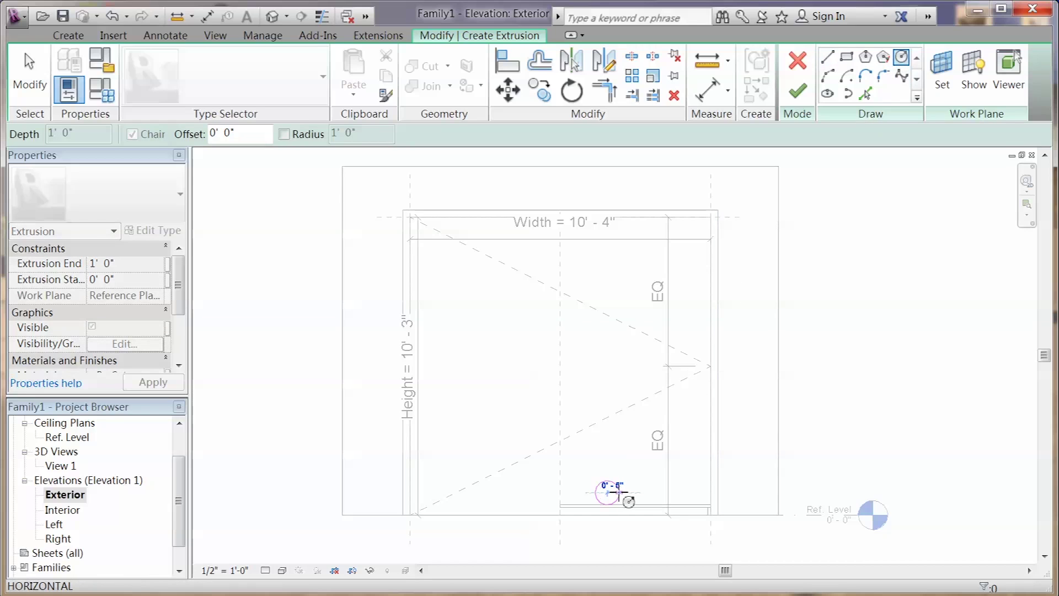
left_click(598, 483)
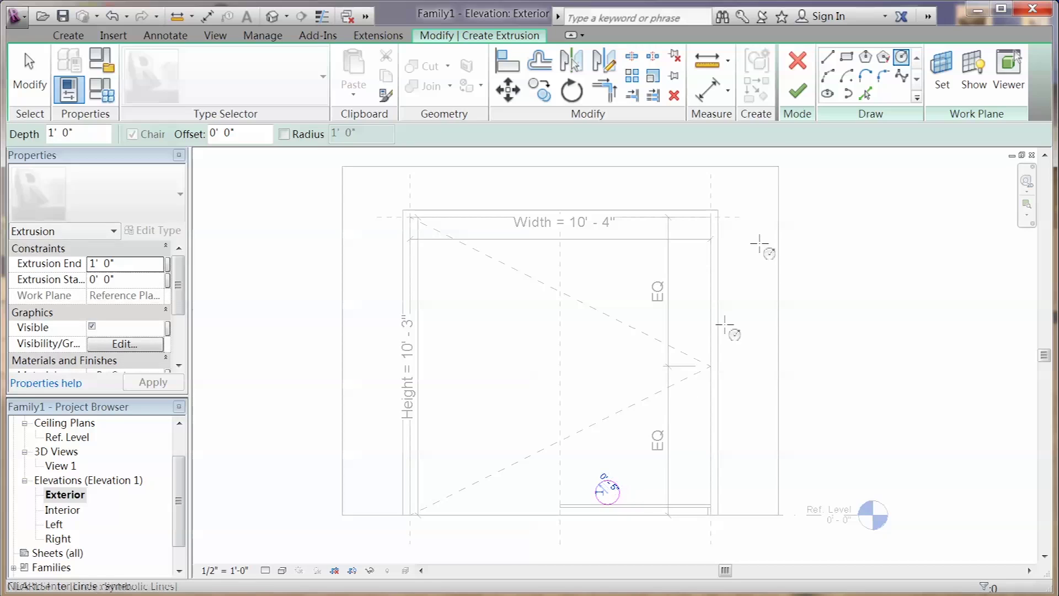
left_click(797, 90)
Step: Add a circular void extrusion centred on the cylinder
left_click(71, 36)
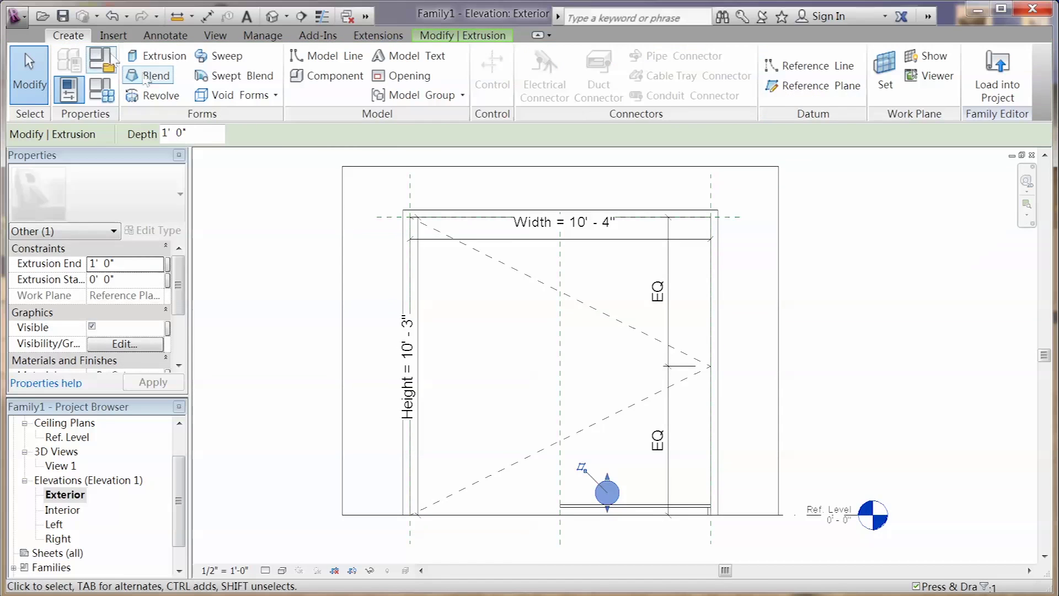
left_click(238, 94)
left_click(243, 124)
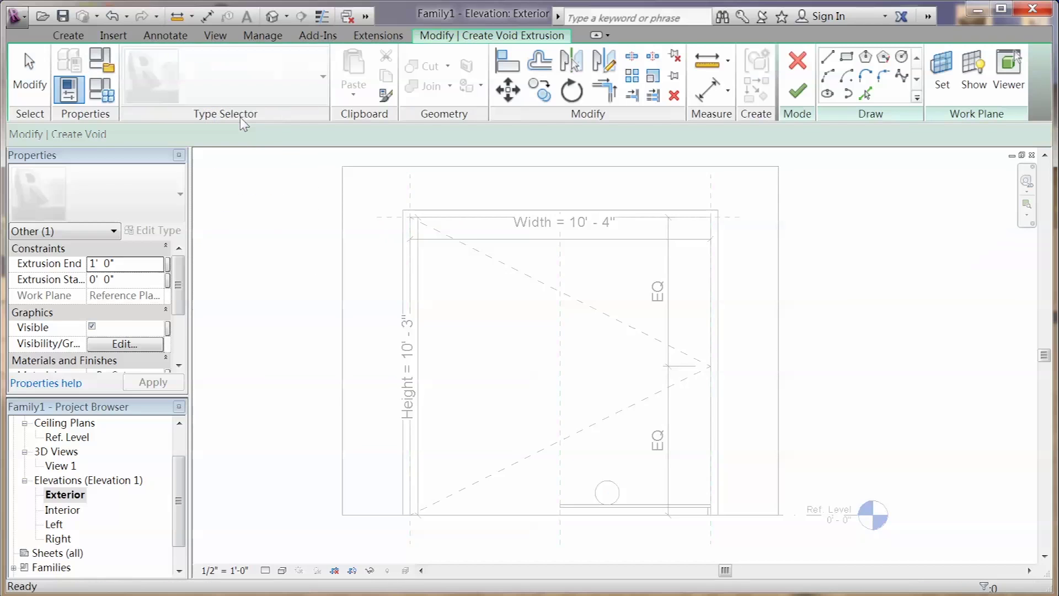
left_click(903, 57)
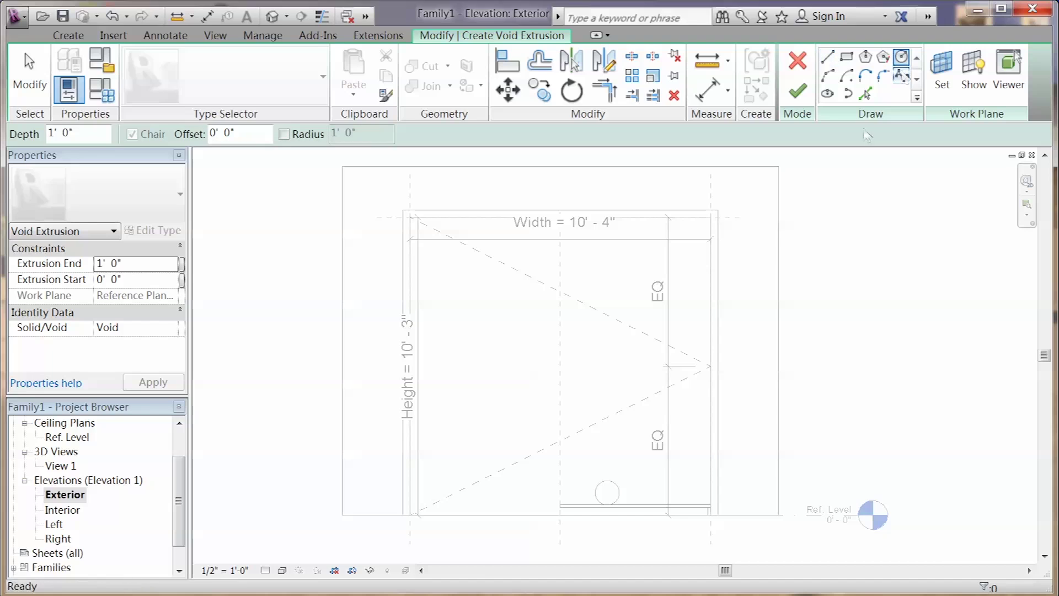
left_click(608, 492)
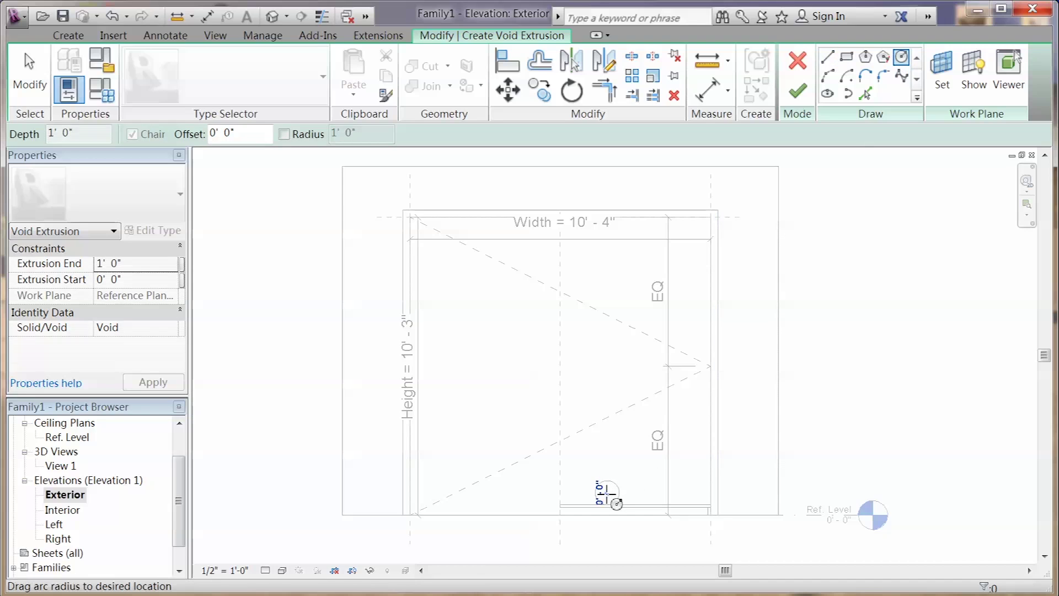
left_click(613, 489)
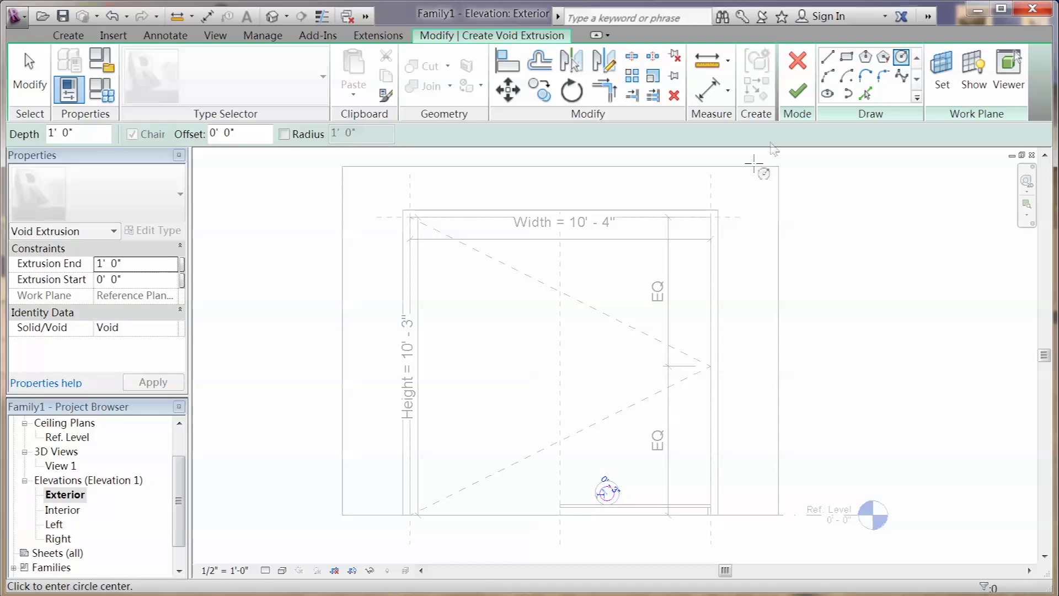
left_click(798, 89)
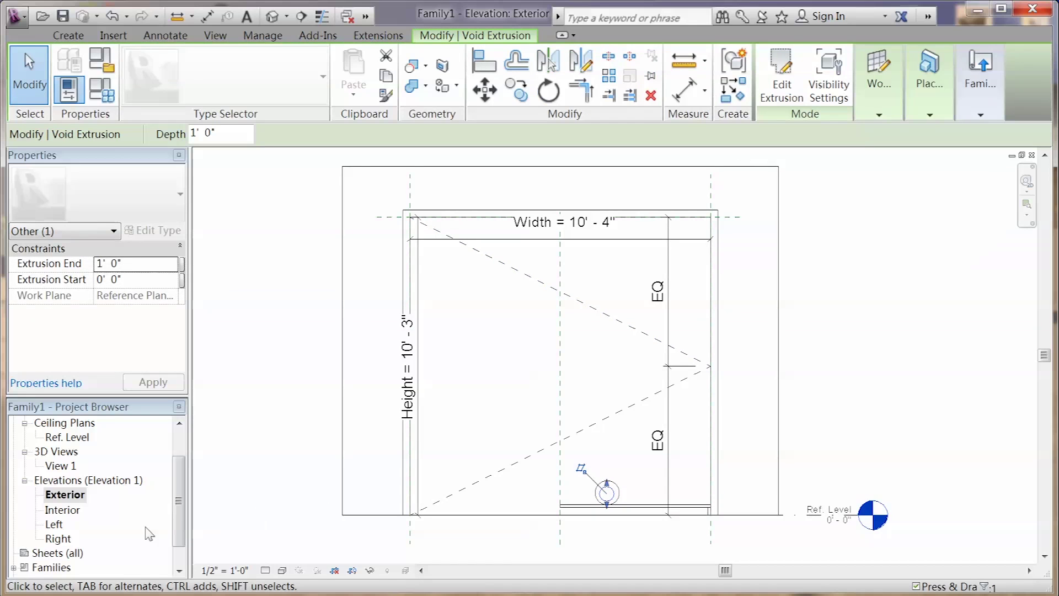
double_click(66, 538)
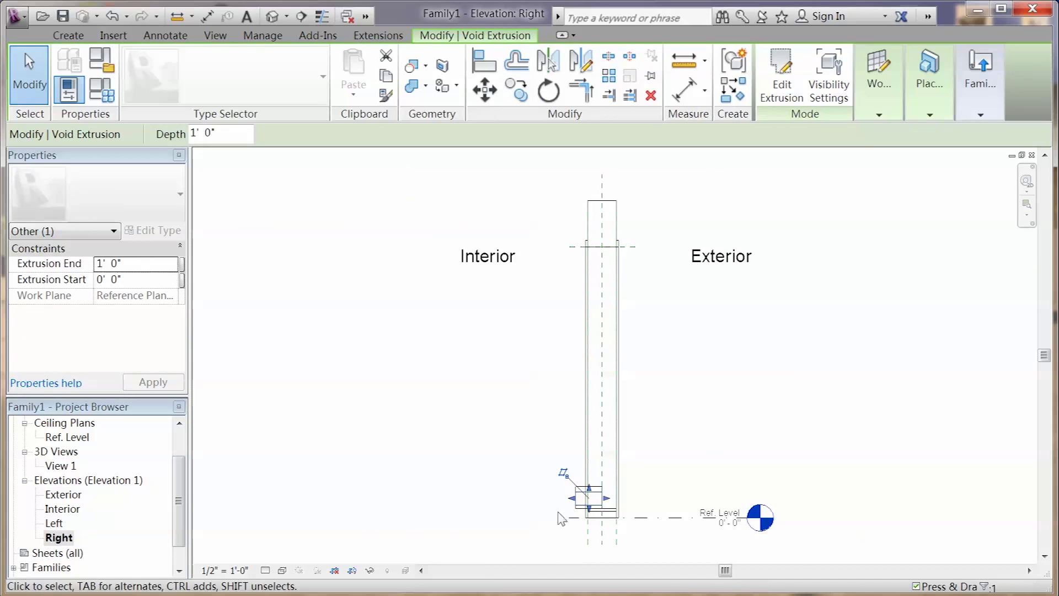
Step: Stretch the void and cylinder across the wall thickness, ending the cylinder at 0' 6 9/16"
scroll(571, 488, "up", 5)
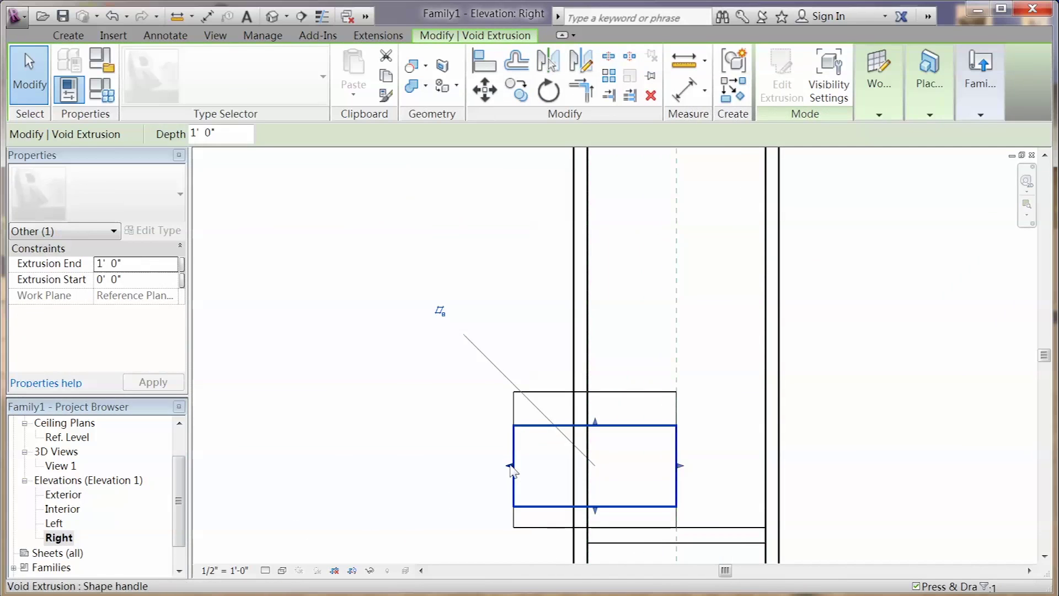
left_click_drag(512, 468, 587, 470)
left_click_drag(678, 473, 765, 472)
left_click(515, 465)
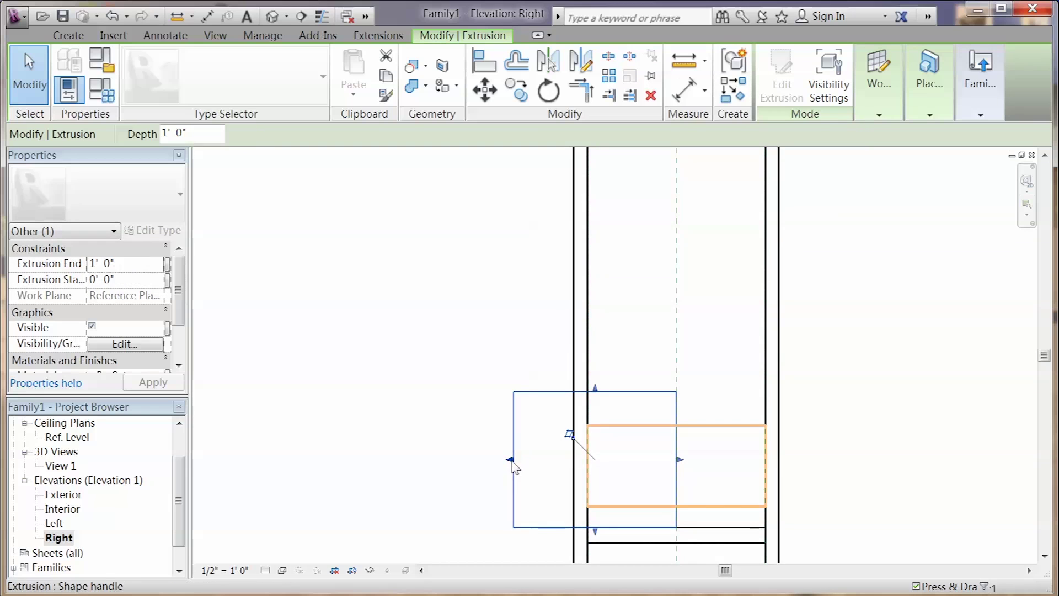
left_click_drag(512, 465, 587, 464)
left_click_drag(680, 460, 766, 472)
left_click(723, 480)
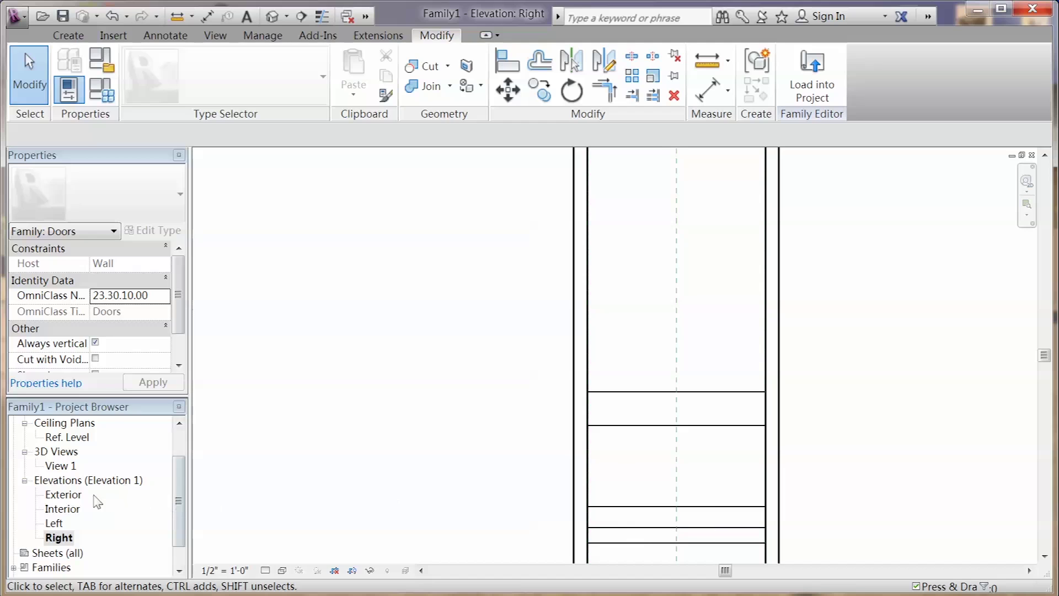
double_click(64, 494)
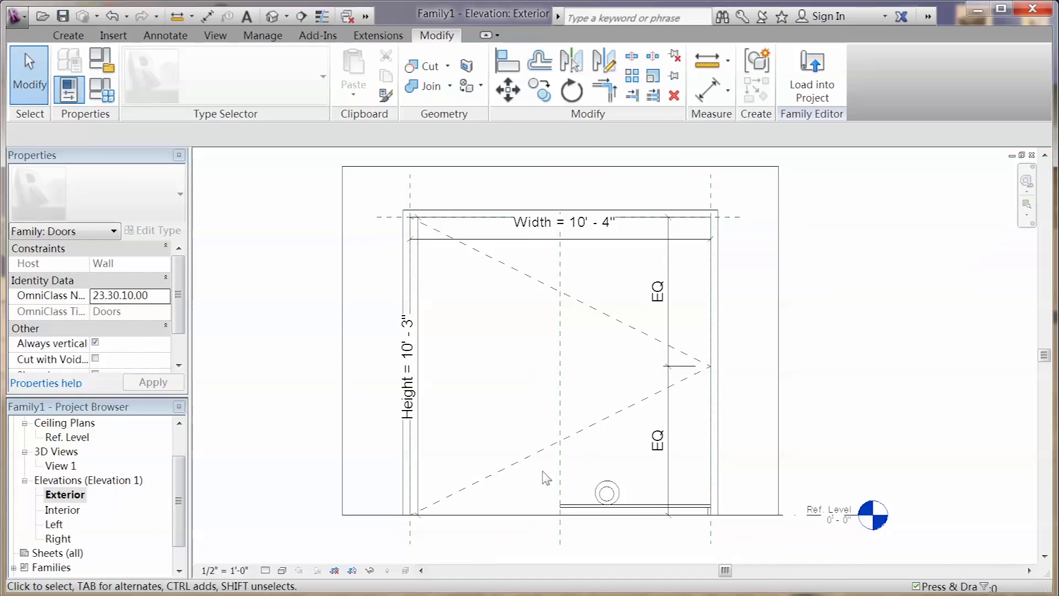
Step: Mirror copies of the bottom bar and cylinder across the centre reference plane
left_click_drag(543, 457, 723, 550)
left_click(547, 62)
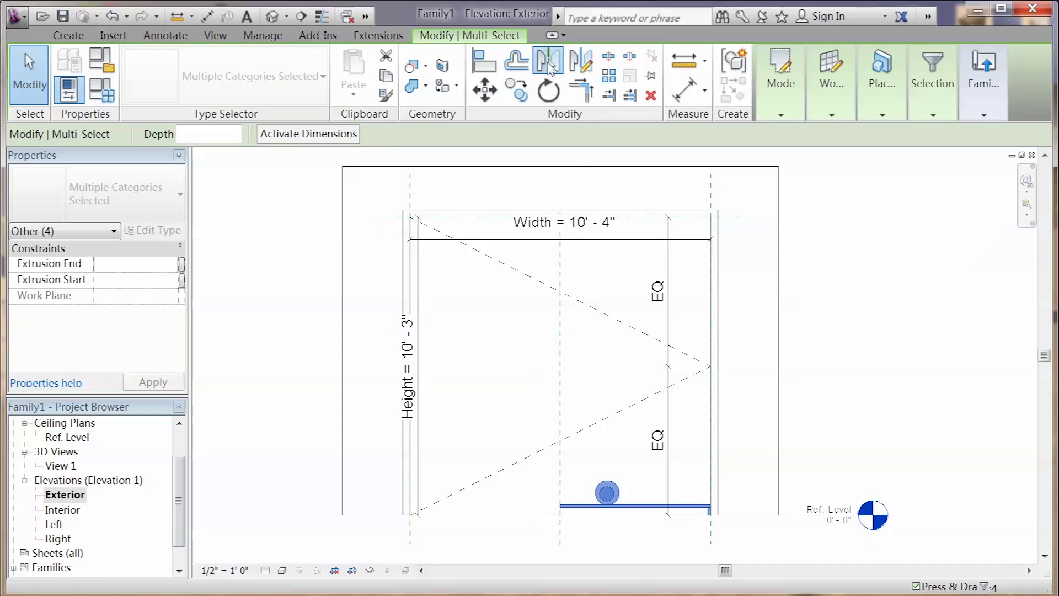
left_click(559, 323)
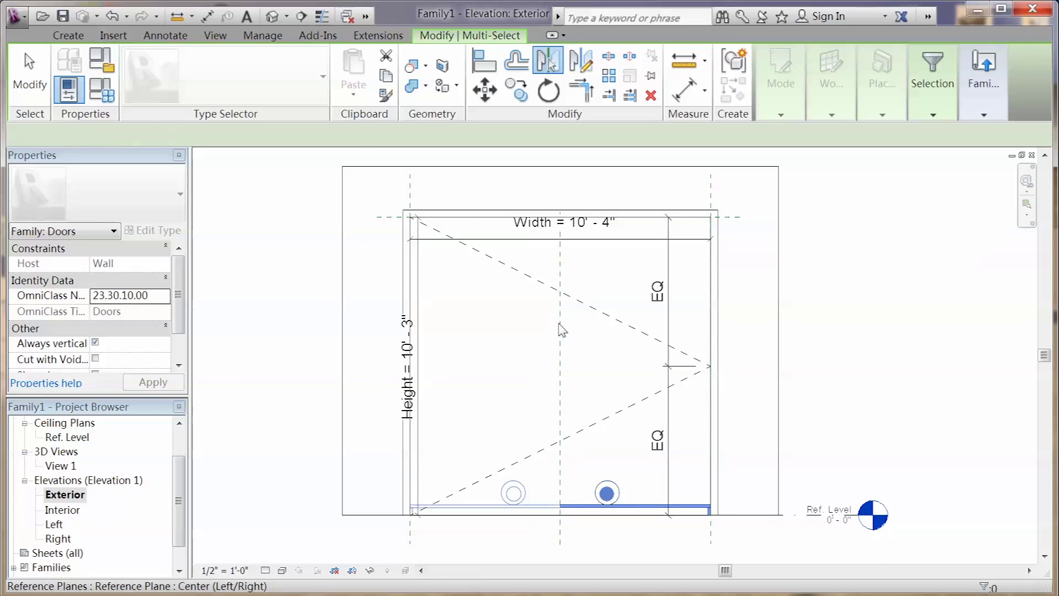
left_click(586, 360)
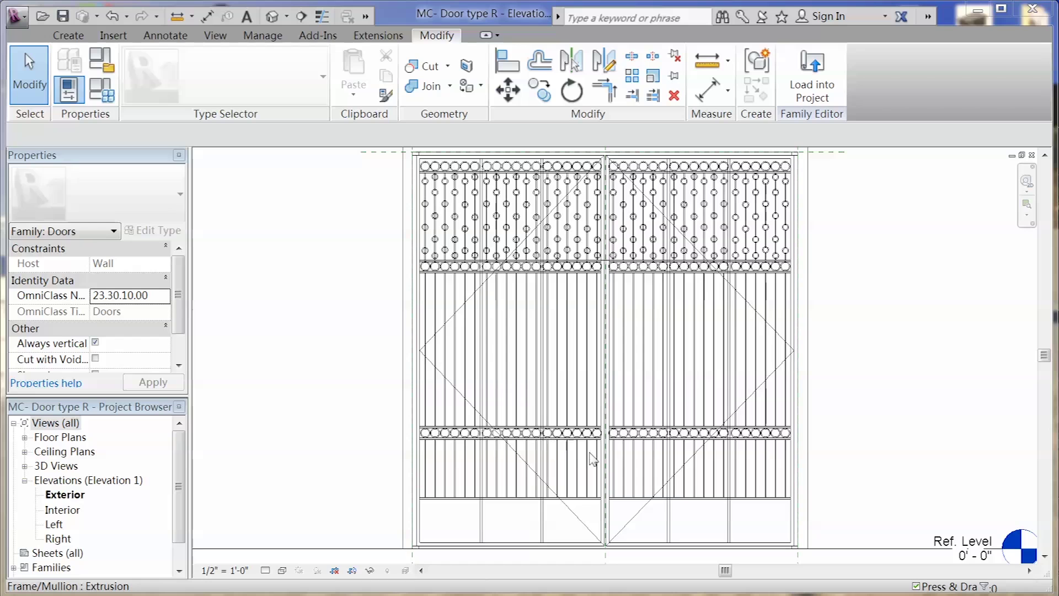
Step: Start a new family and choose the Window.rft template
middle_click_drag(591, 386, 593, 394)
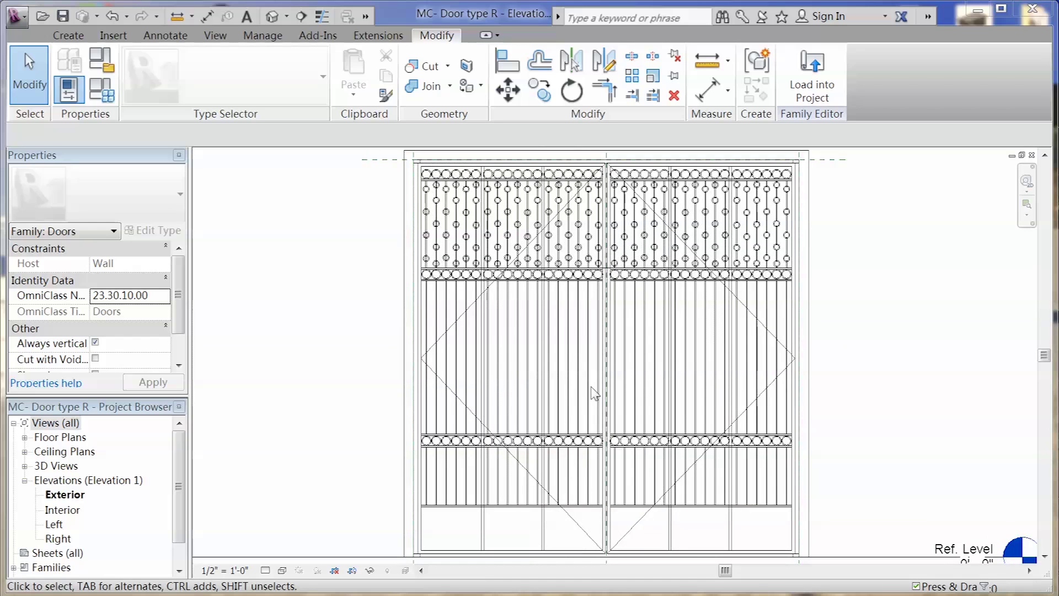
left_click(19, 15)
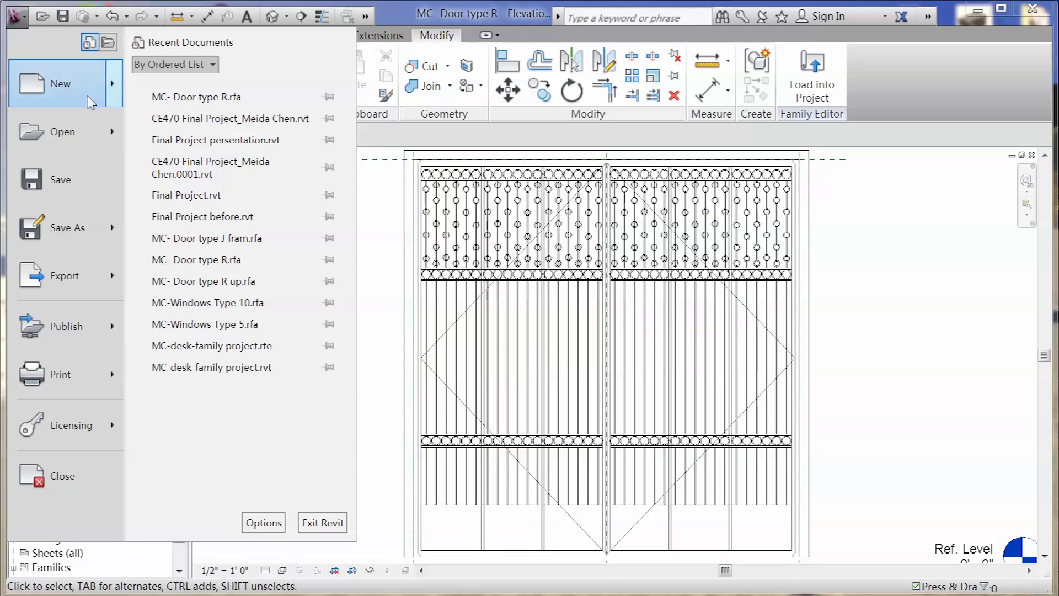
mouse_move(113, 88)
left_click(172, 129)
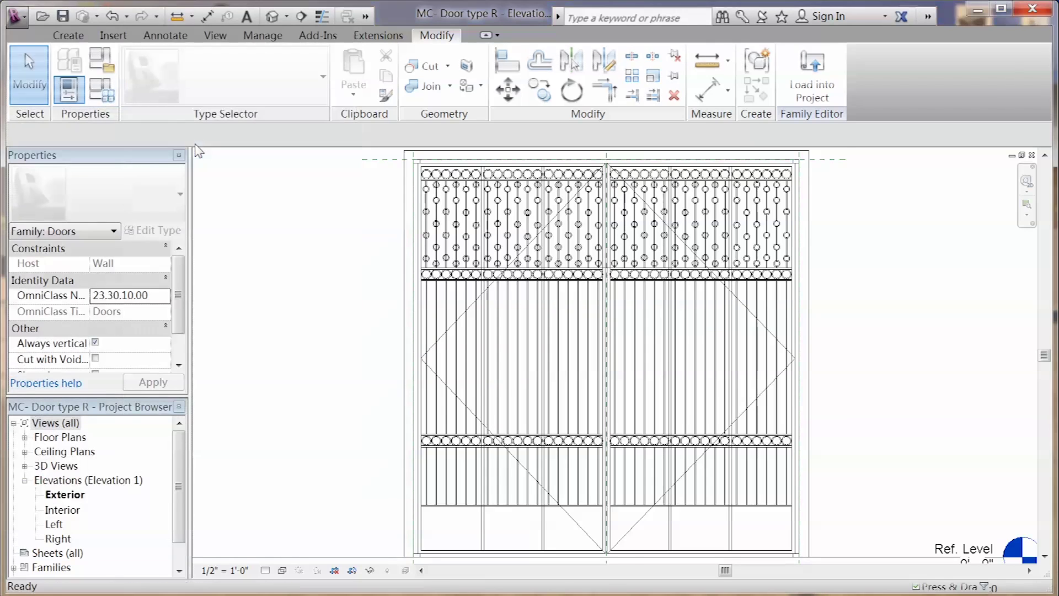
mouse_move(692, 204)
left_mouse_down()
mouse_move(675, 320)
mouse_move(641, 396)
left_mouse_up()
left_click(398, 389)
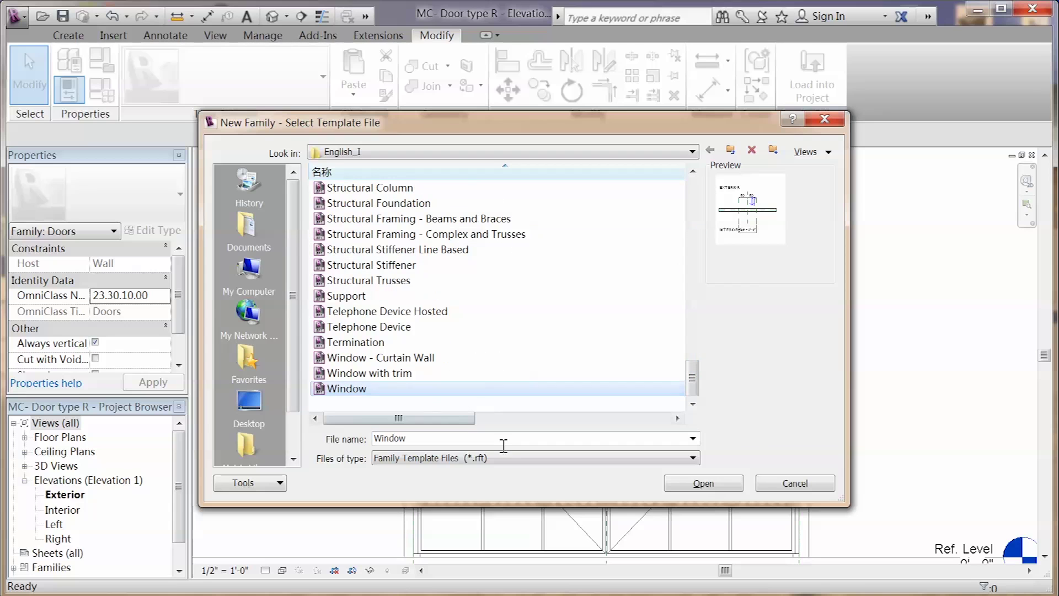
Step: Create the window family and select a reference plane in its Exterior elevation
left_click(686, 485)
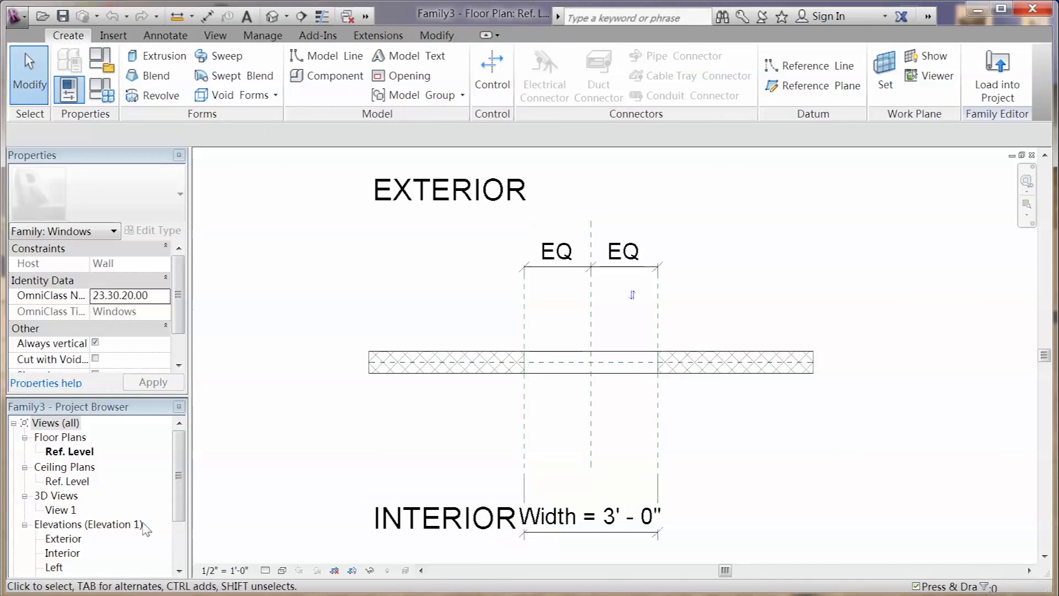
double_click(63, 539)
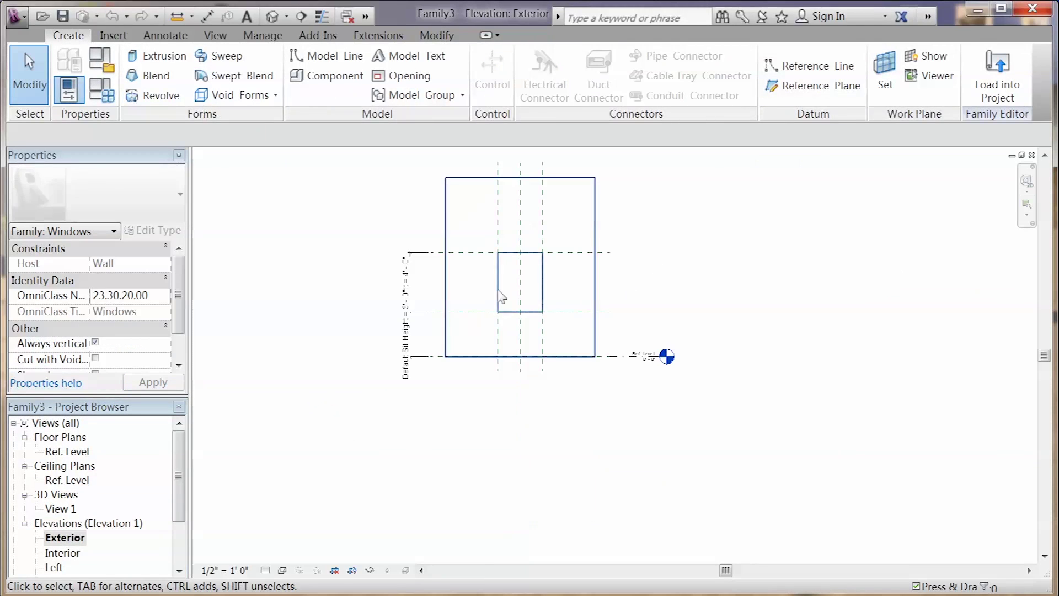
left_click(498, 238)
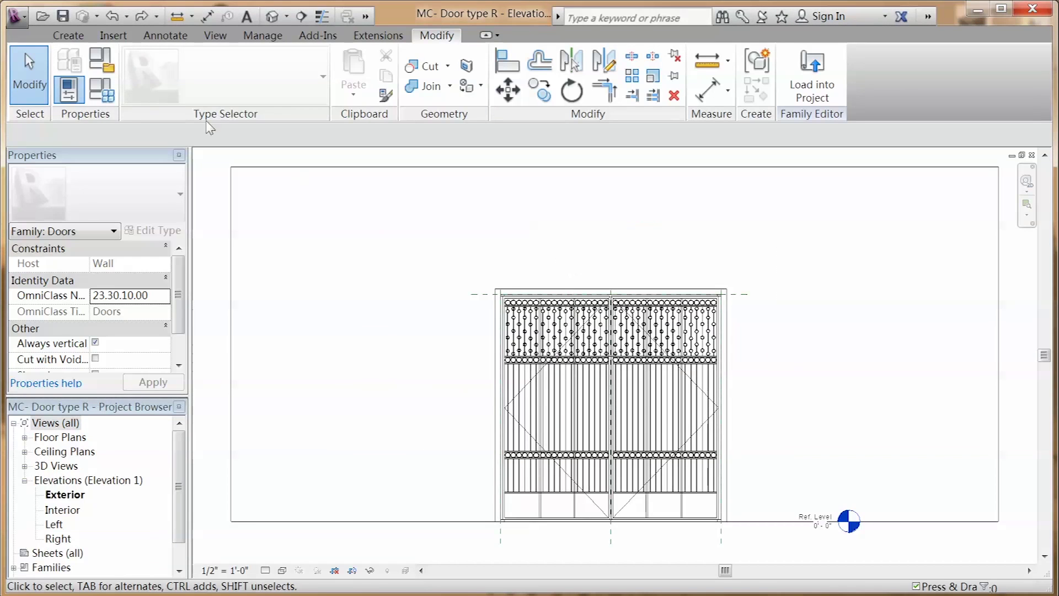
Step: Load MC- Door type R up and MC- Door type R Right from Desktop\presentation CE470\family
left_click(112, 37)
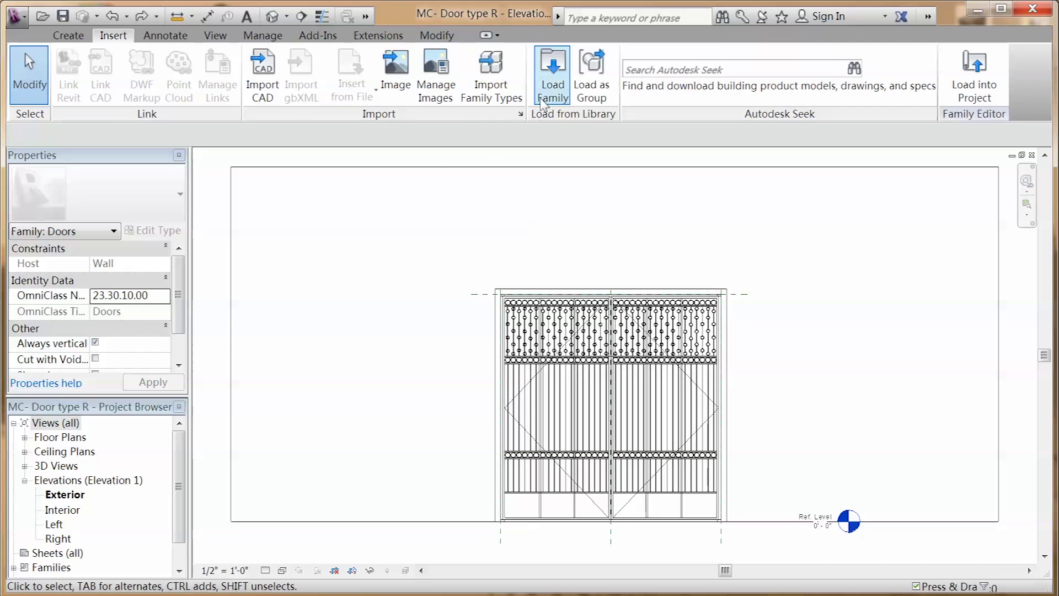
left_click(551, 77)
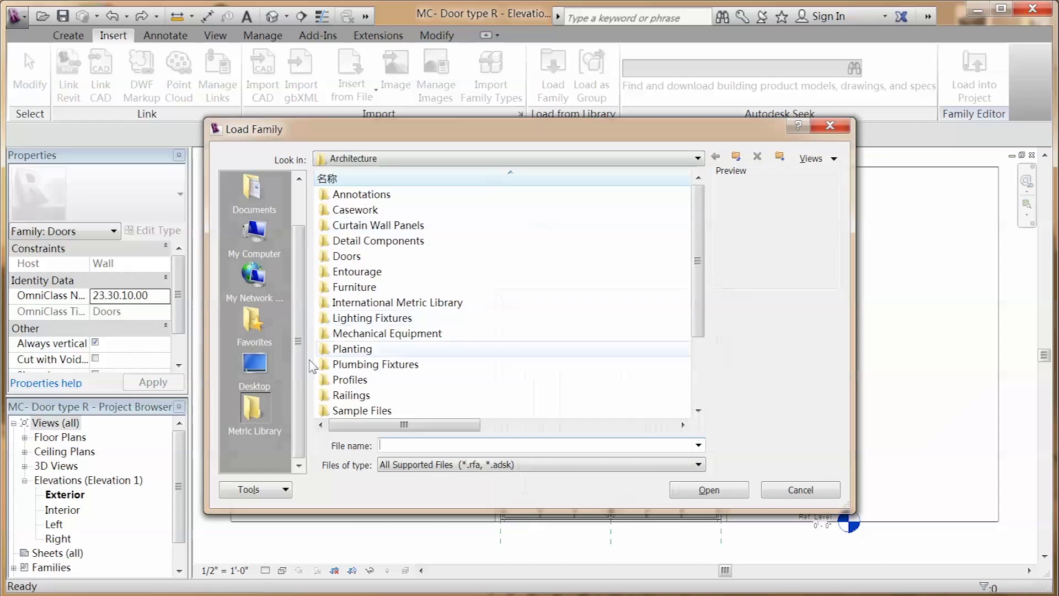
left_click(254, 367)
double_click(367, 348)
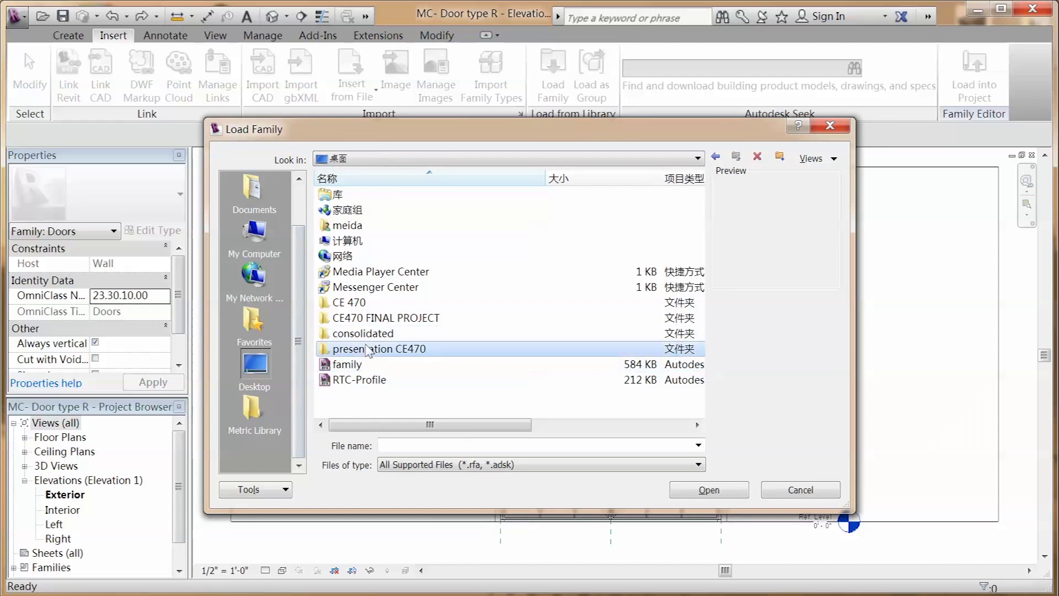
double_click(364, 196)
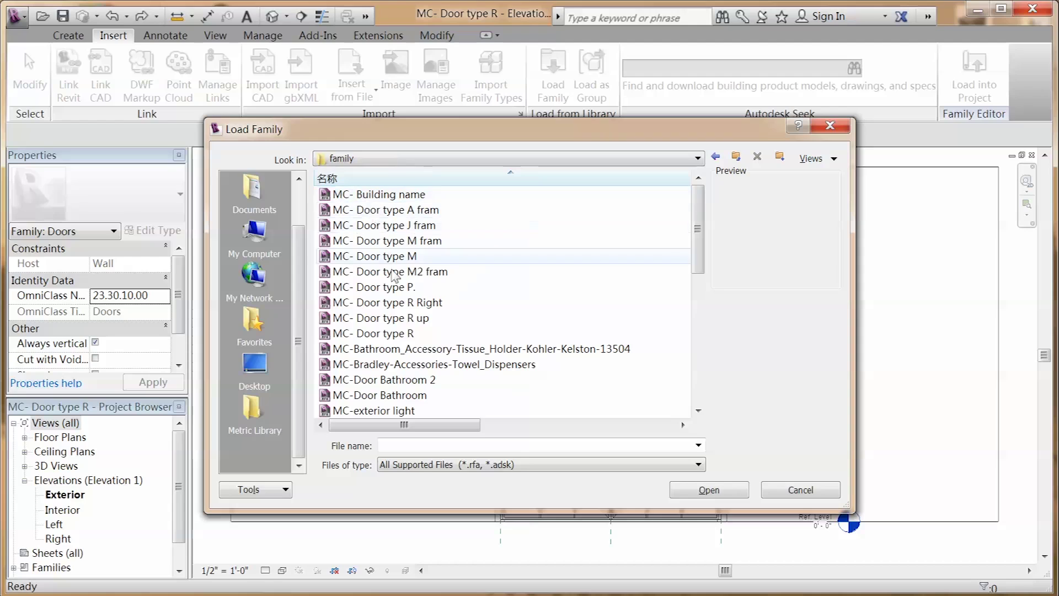
left_click(418, 318)
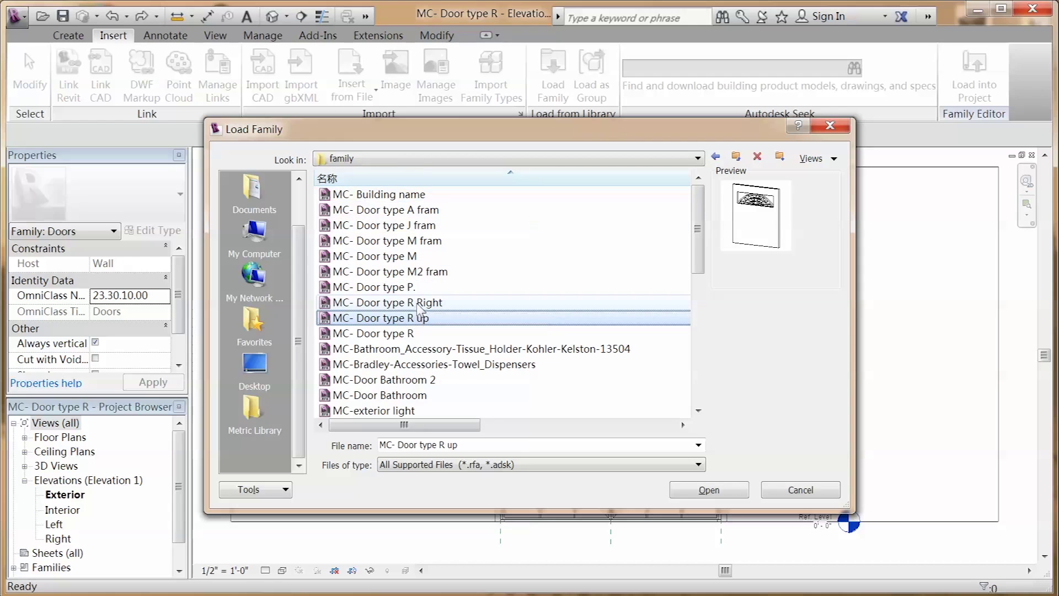
left_click(418, 303, "ctrl")
left_click(708, 490)
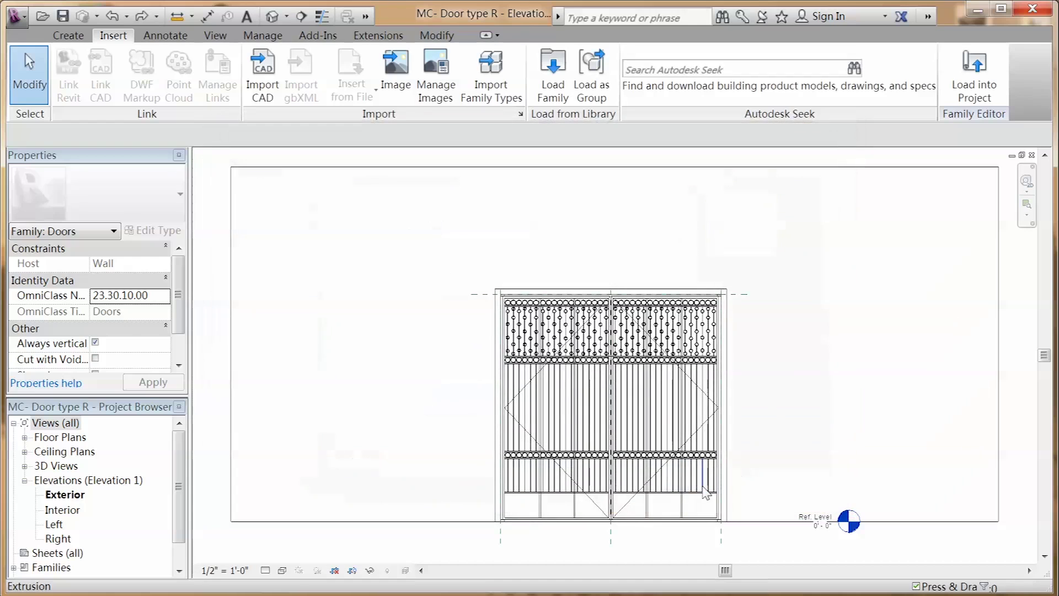
Step: Place the loaded components, including an MC- Door type R Right door right of the gate
left_click(68, 35)
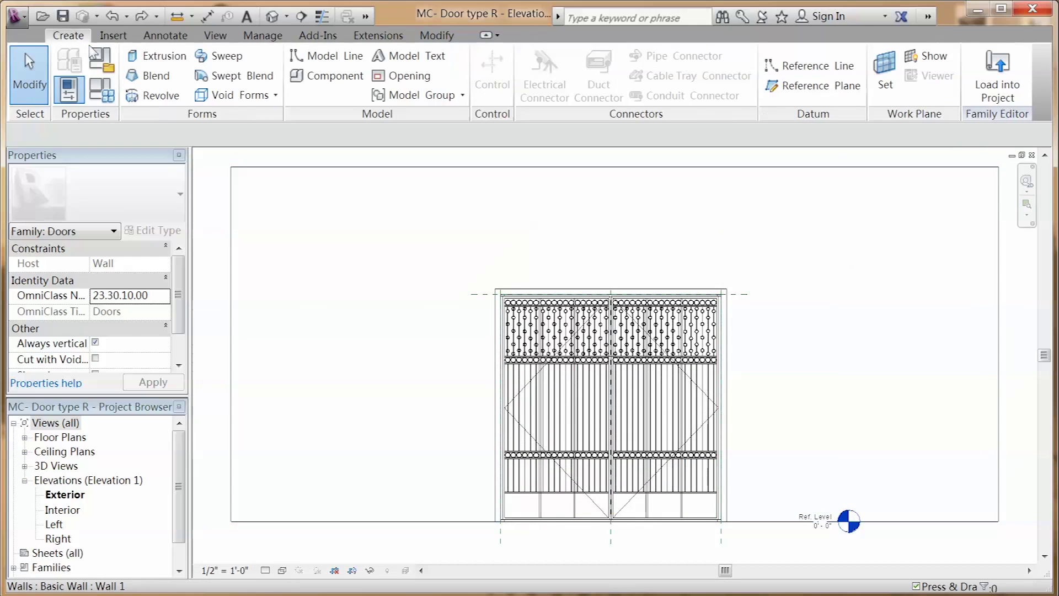
left_click(330, 74)
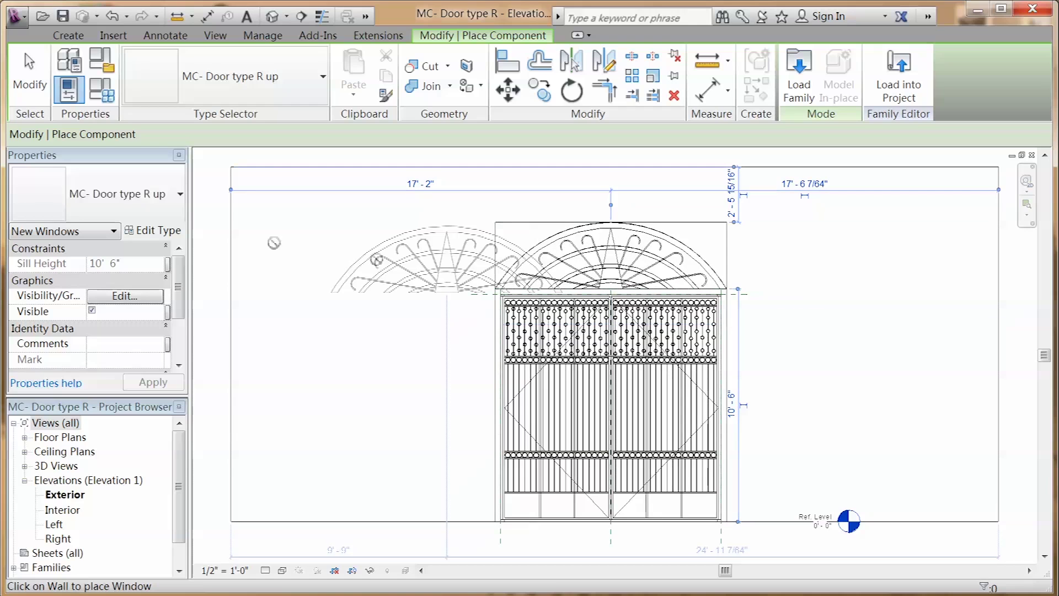
left_click(165, 194)
left_click(169, 253)
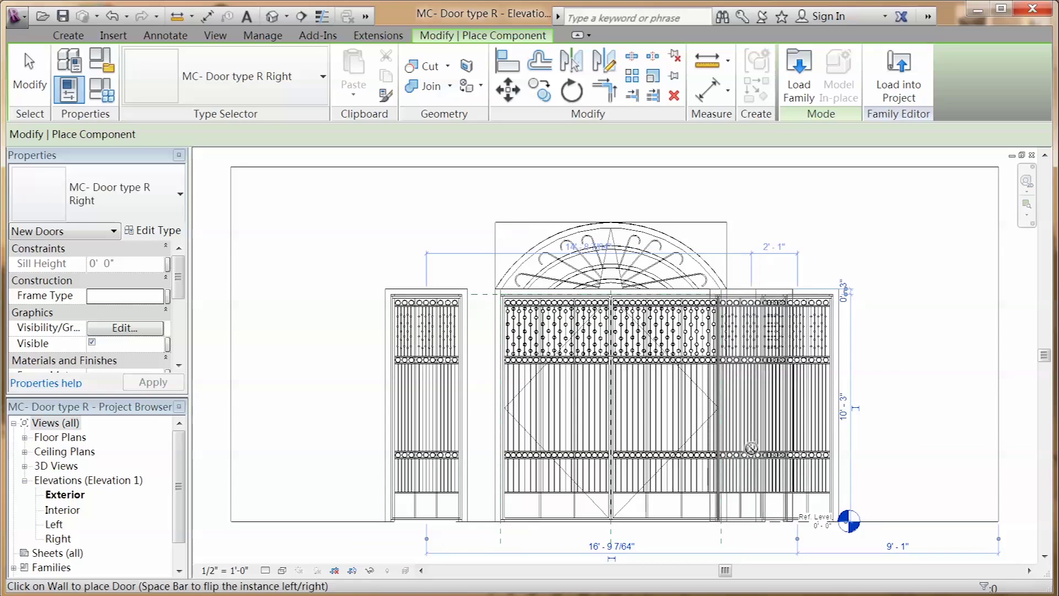
left_click(750, 439)
key("Escape")
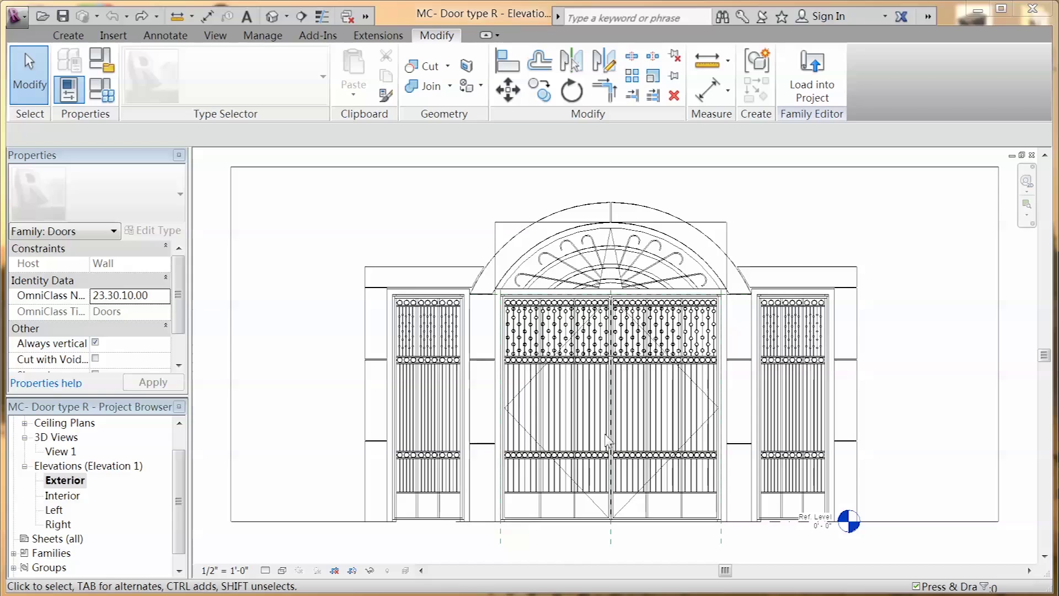
double_click(60, 451)
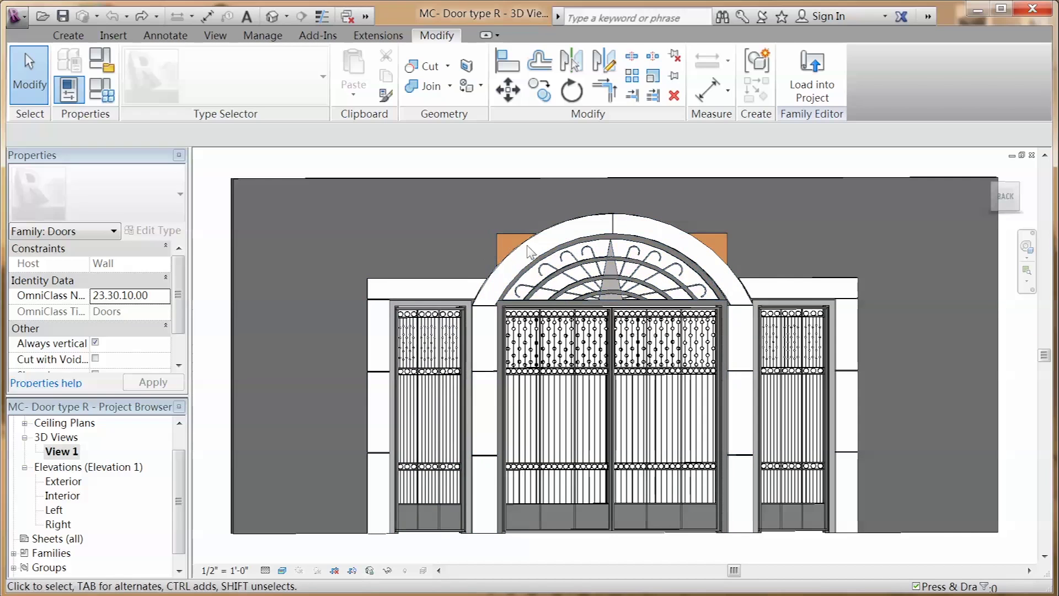
middle_click_drag(825, 389, 458, 375, "shift")
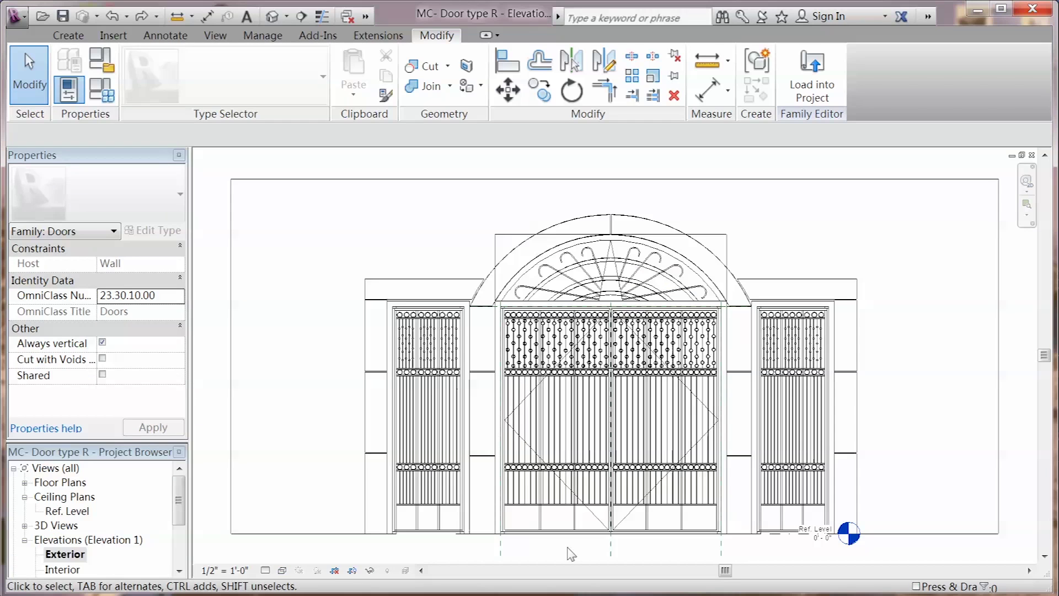
Step: Draw the door swing arc with symbolic lines in the Ref. Level ceiling plan
double_click(72, 512)
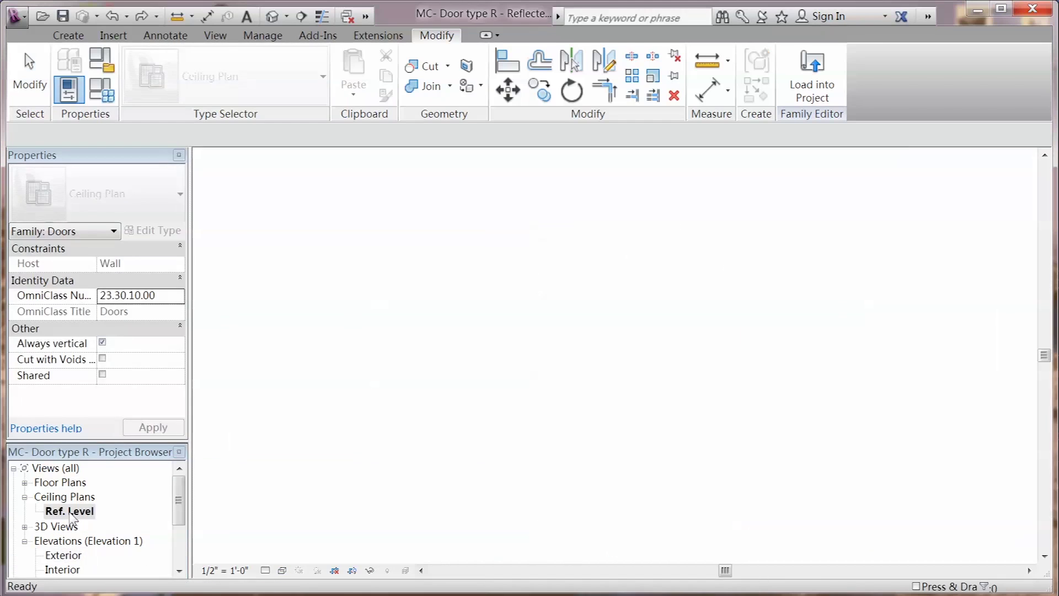
left_click(165, 35)
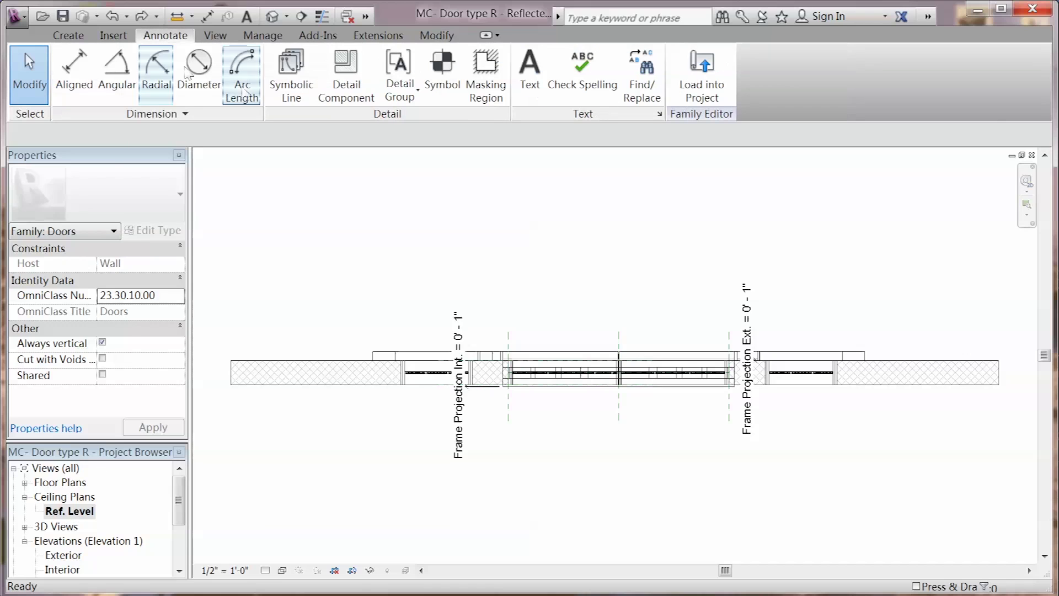
left_click(294, 85)
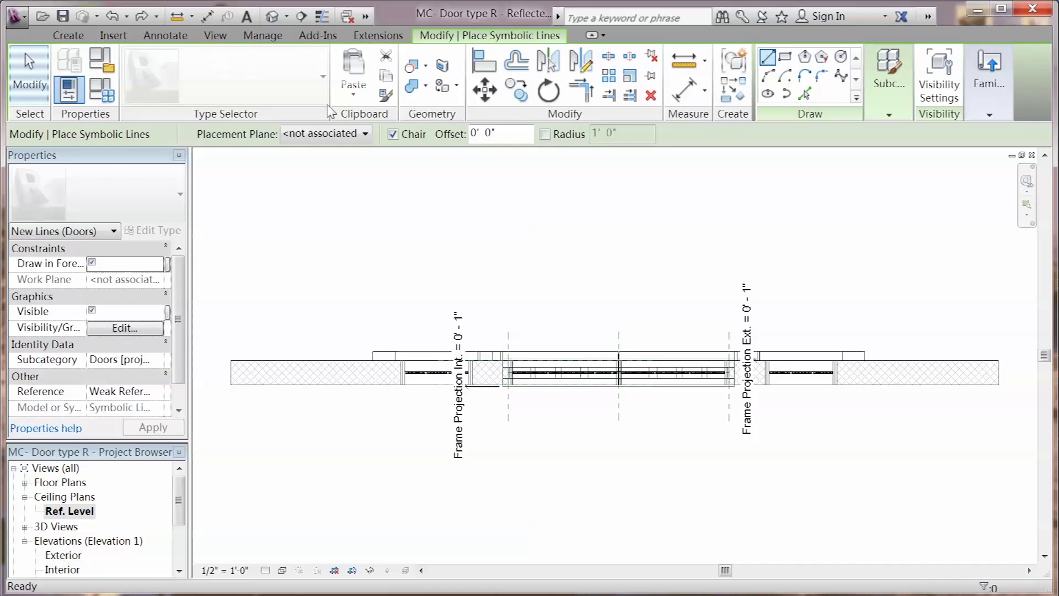
left_click(783, 59)
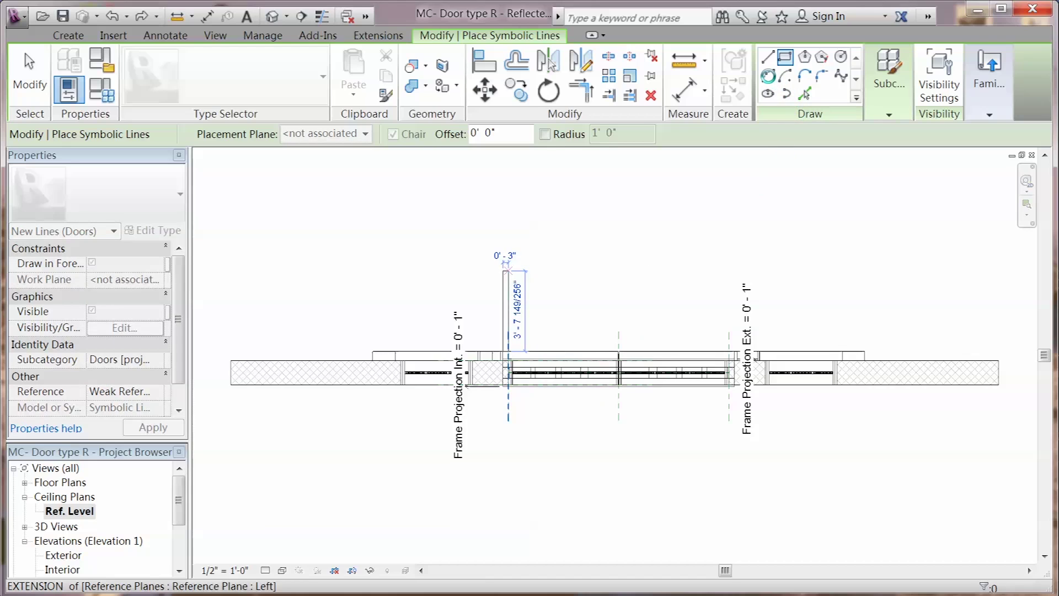
left_click(768, 76)
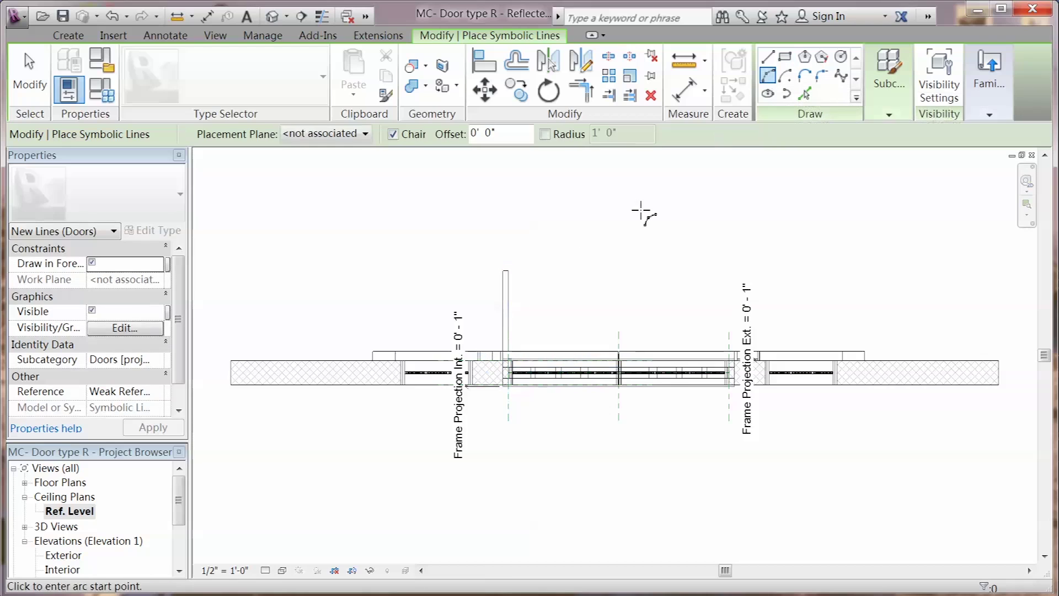
left_click(508, 271)
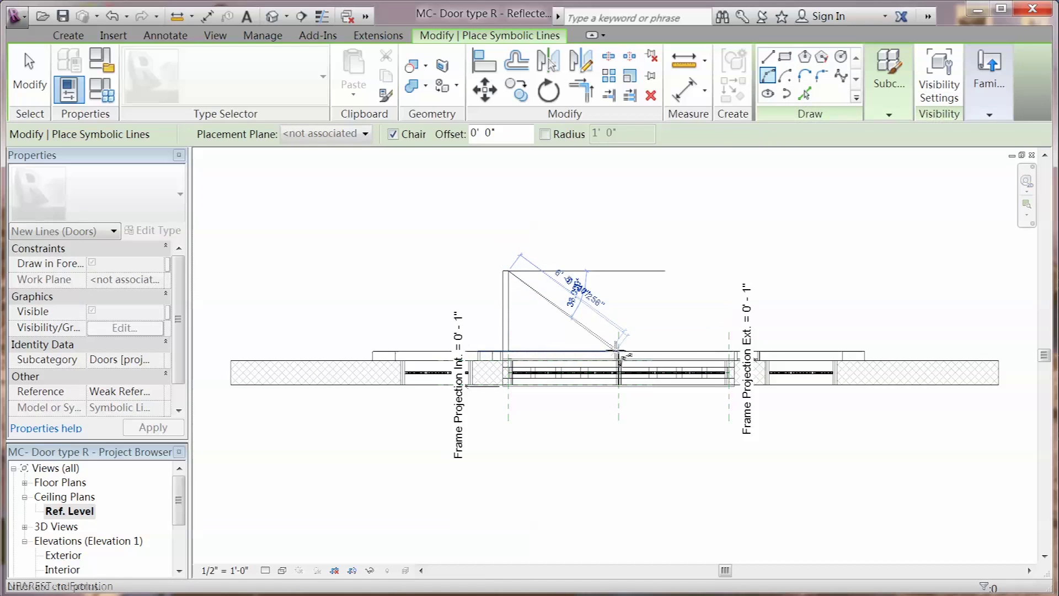
left_click(619, 350)
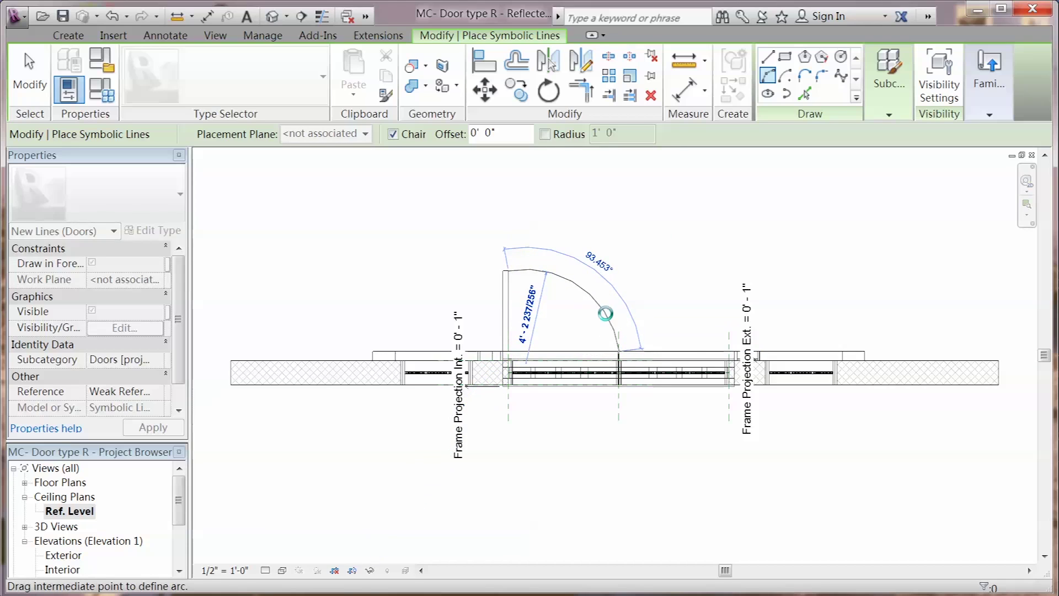
left_click(604, 309)
key("Escape")
key("Escape")
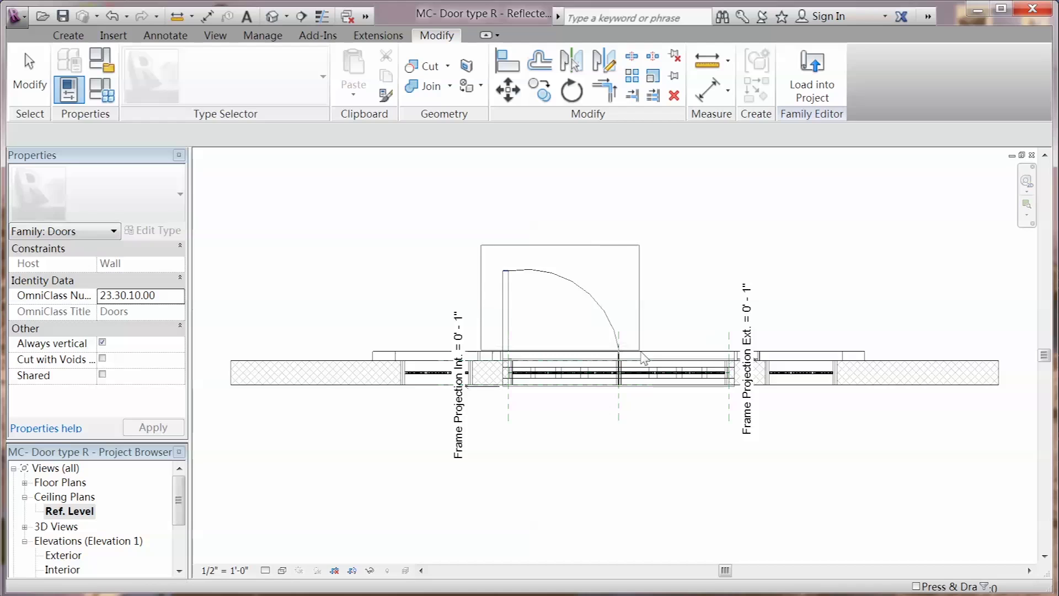
Step: Mirror the door leaf and swing arc across the centre reference plane
left_click_drag(649, 366, 557, 230)
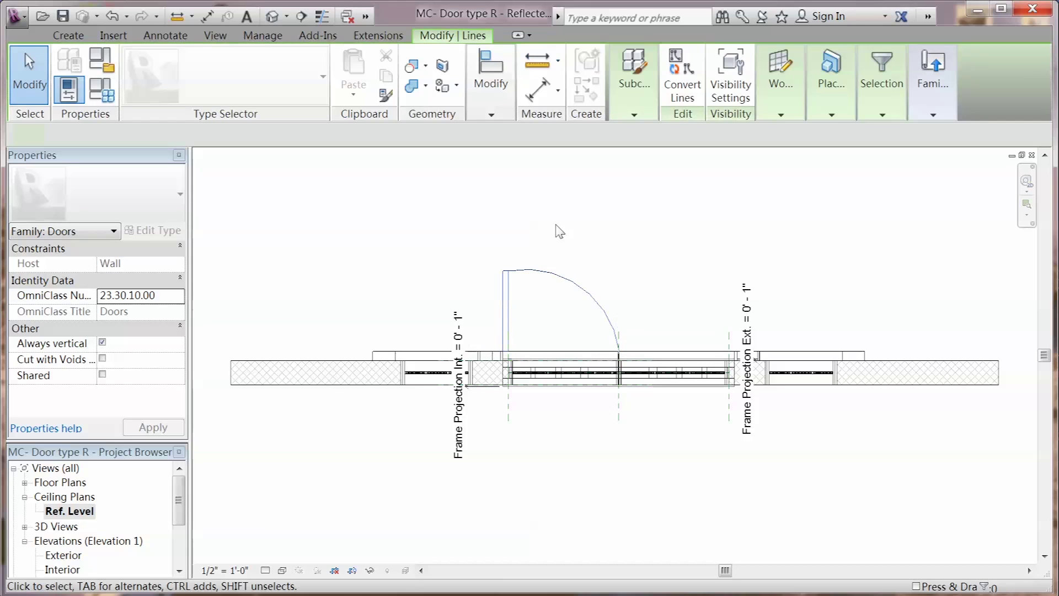
left_click(490, 108)
left_click(546, 140)
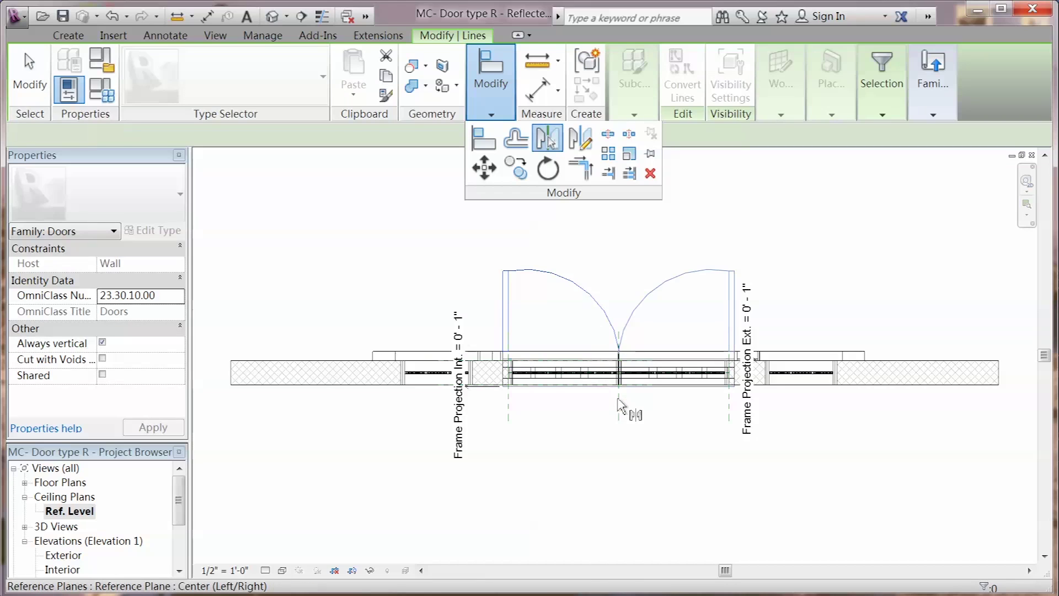
left_click(618, 405)
key("Escape")
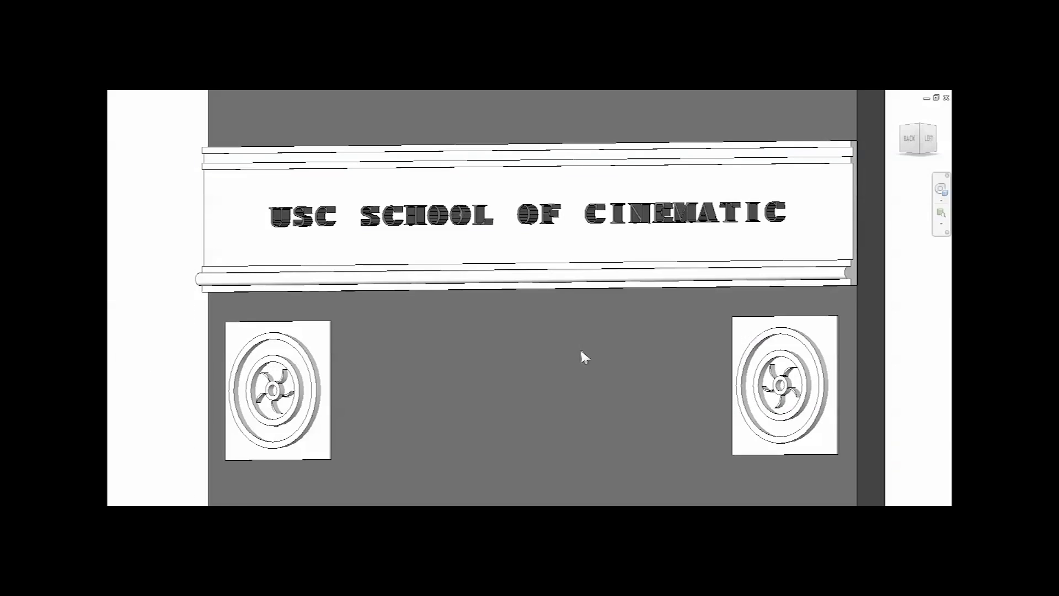
Step: Orbit the USC sign, arch, iron gate, plain arch and sphere lamp family models in 3D
middle_click_drag(584, 356, 754, 358, "shift")
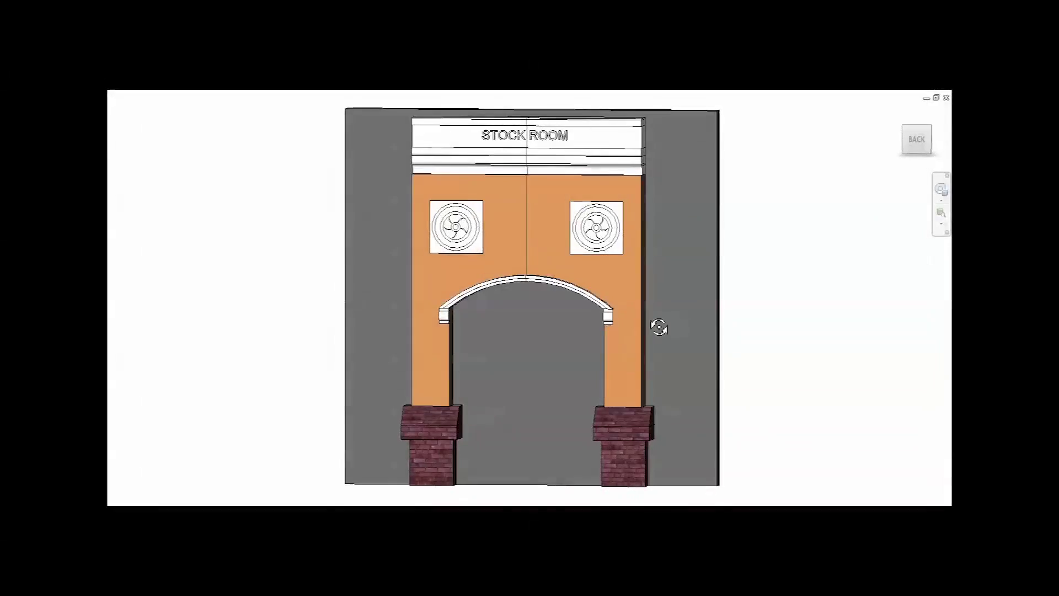
middle_click_drag(657, 325, 772, 329, "shift")
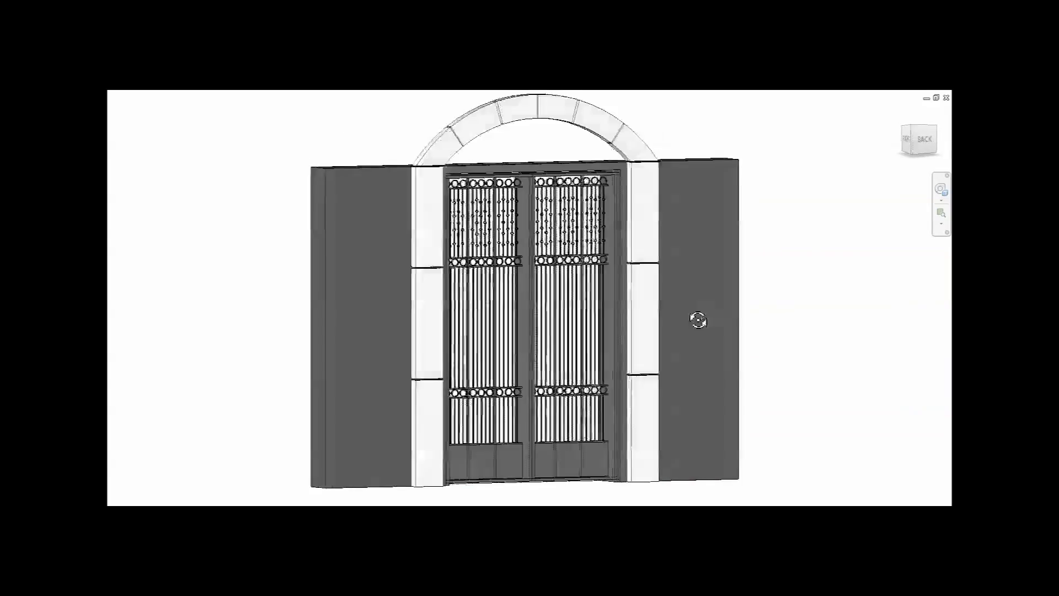
middle_click_drag(697, 314, 551, 321, "shift")
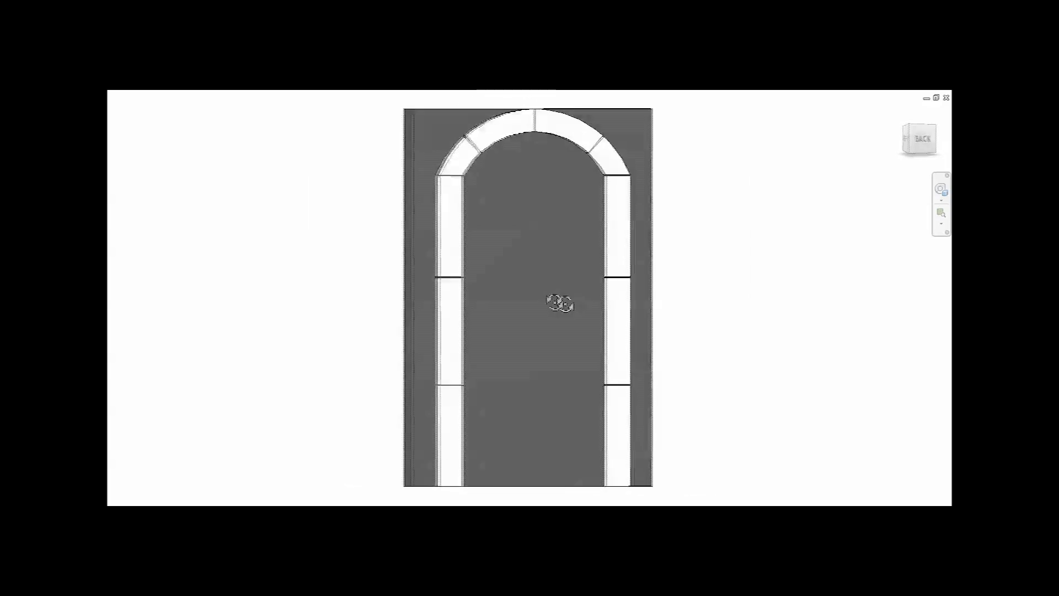
middle_click_drag(560, 300, 462, 304, "shift")
middle_click_drag(533, 304, 591, 300, "shift")
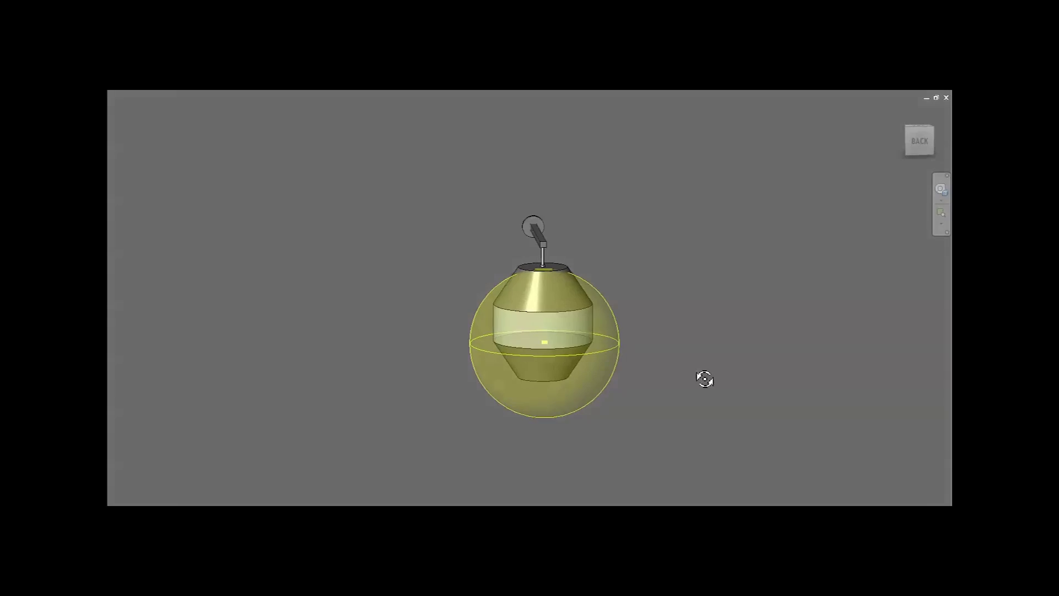
middle_click_drag(702, 378, 631, 378, "shift")
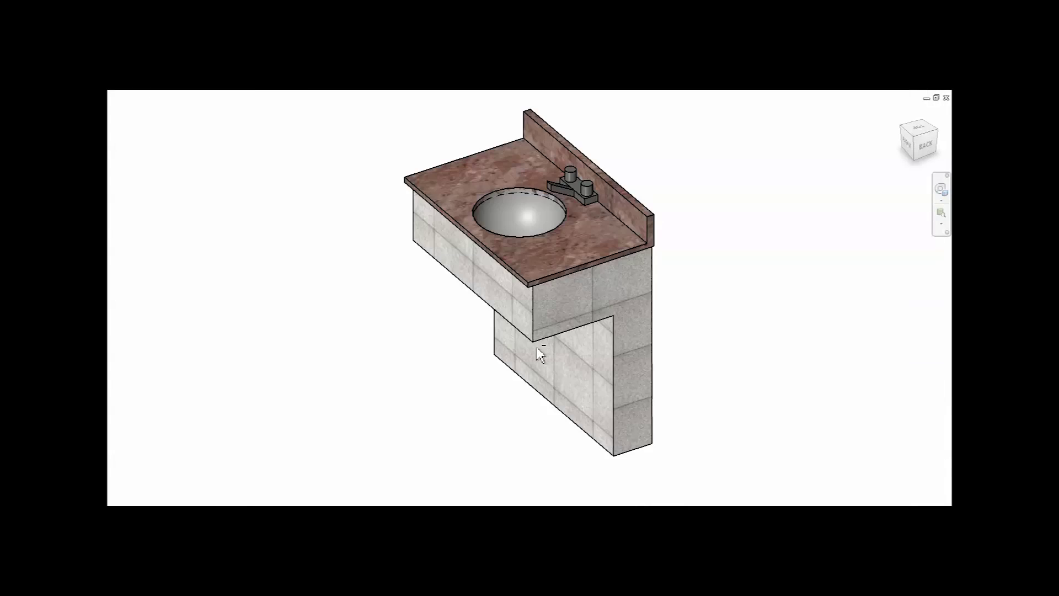
Step: Orbit the sink vanity, tiled window, brick-lined opening wall and wooden window wall models
middle_click_drag(536, 346, 797, 347, "shift")
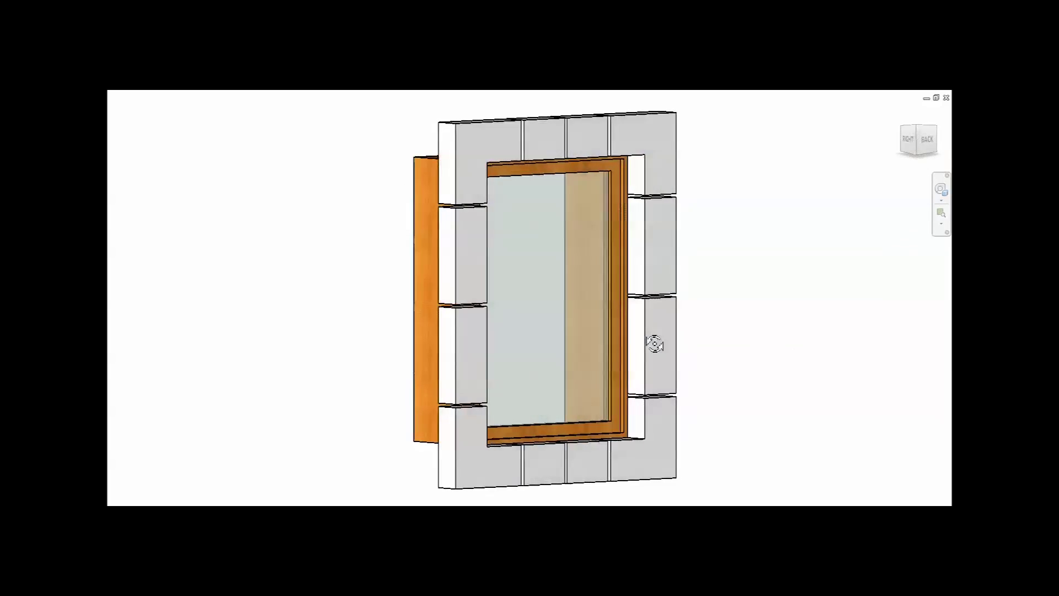
middle_click_drag(653, 342, 408, 338, "shift")
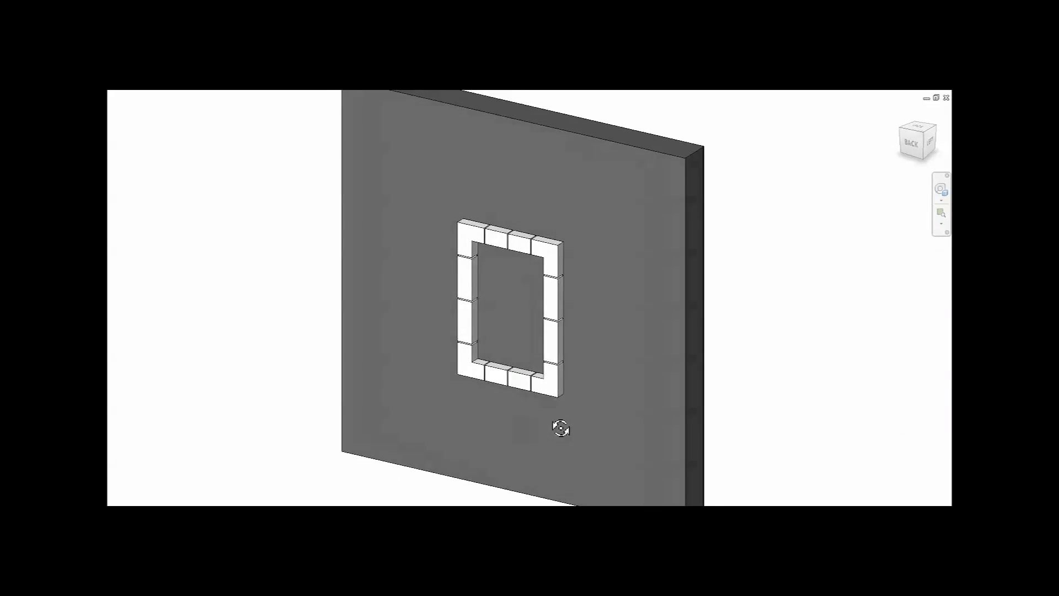
middle_click_drag(560, 429, 759, 323, "shift")
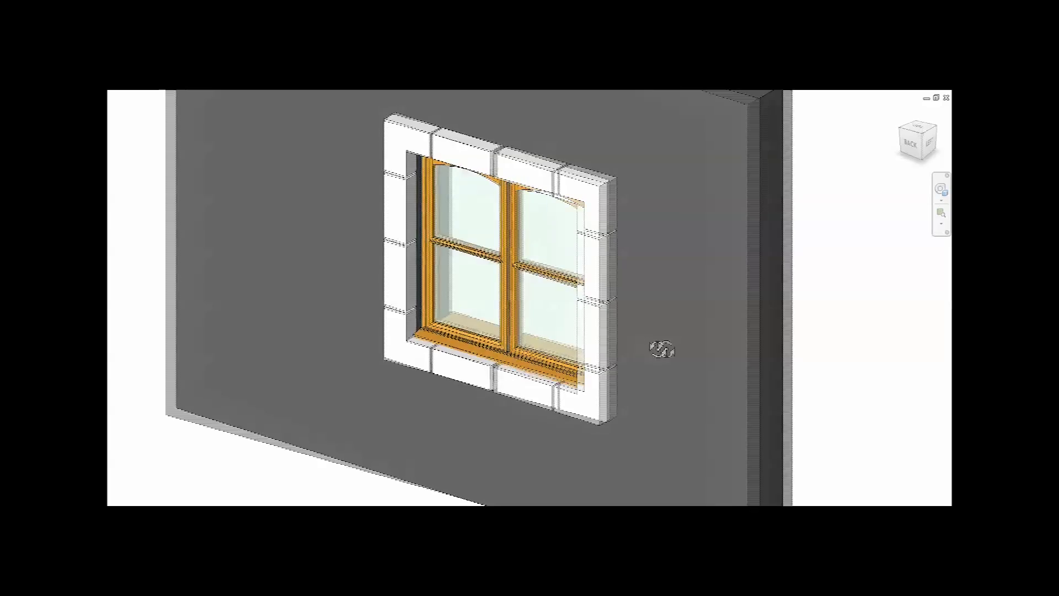
middle_click_drag(659, 349, 834, 264, "shift")
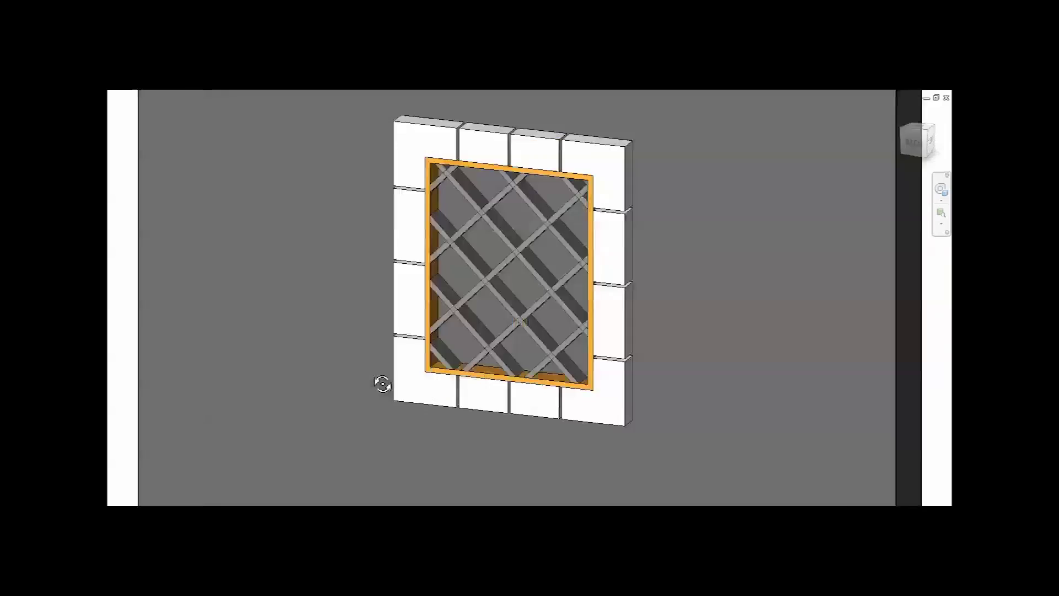
middle_click_drag(380, 380, 816, 350, "shift")
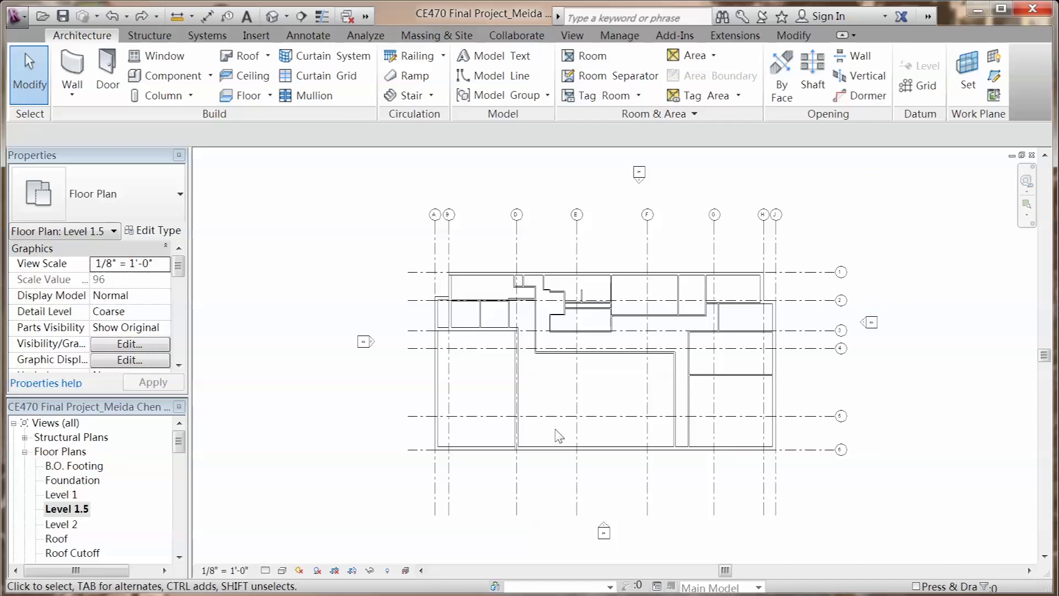
Step: Load MC- Door type R and MC-window type 6 from Desktop > presentation CE470 > family
left_click(269, 36)
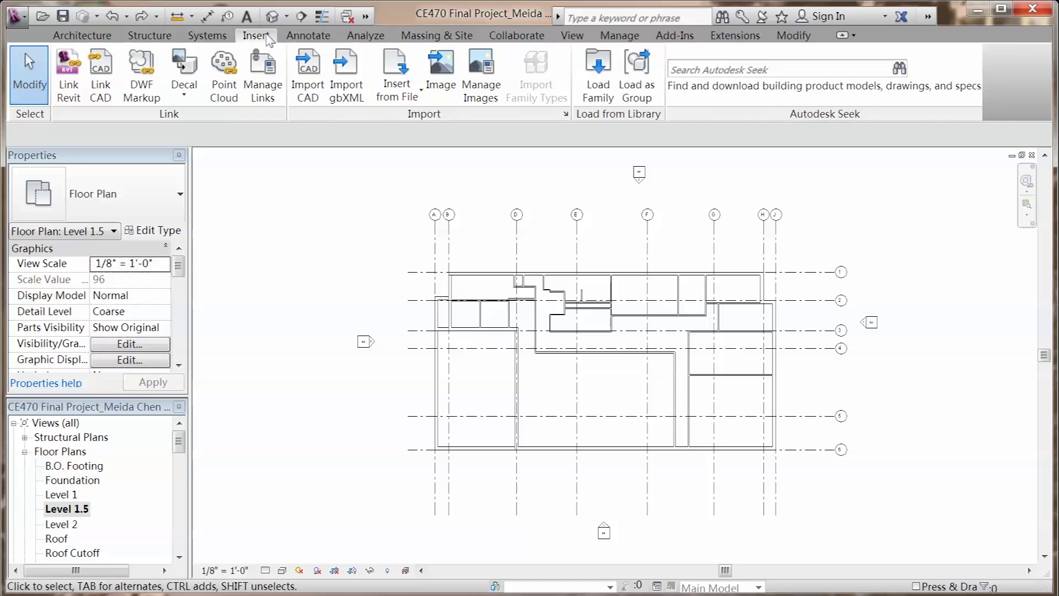
left_click(598, 77)
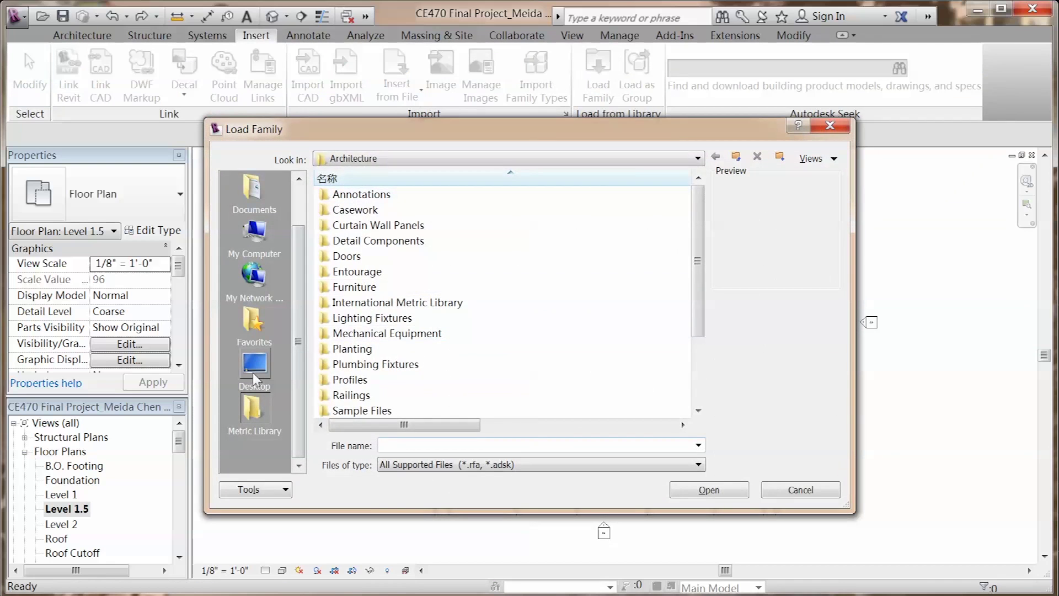
left_click(254, 366)
double_click(389, 350)
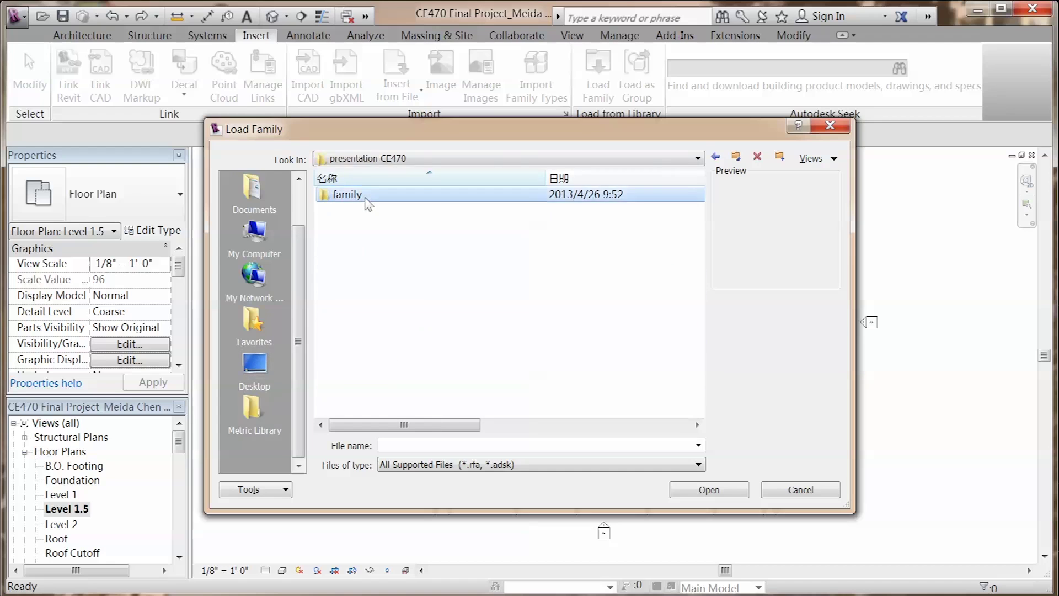
double_click(366, 199)
left_click(402, 334)
scroll(441, 334, "down", 10)
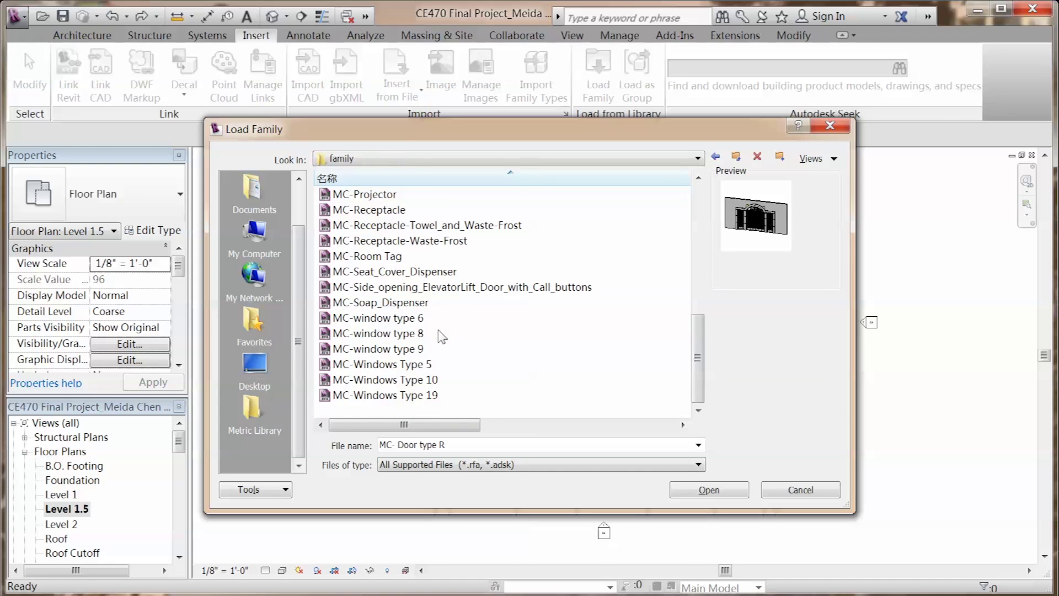
left_click(441, 319, "ctrl")
left_click(700, 489)
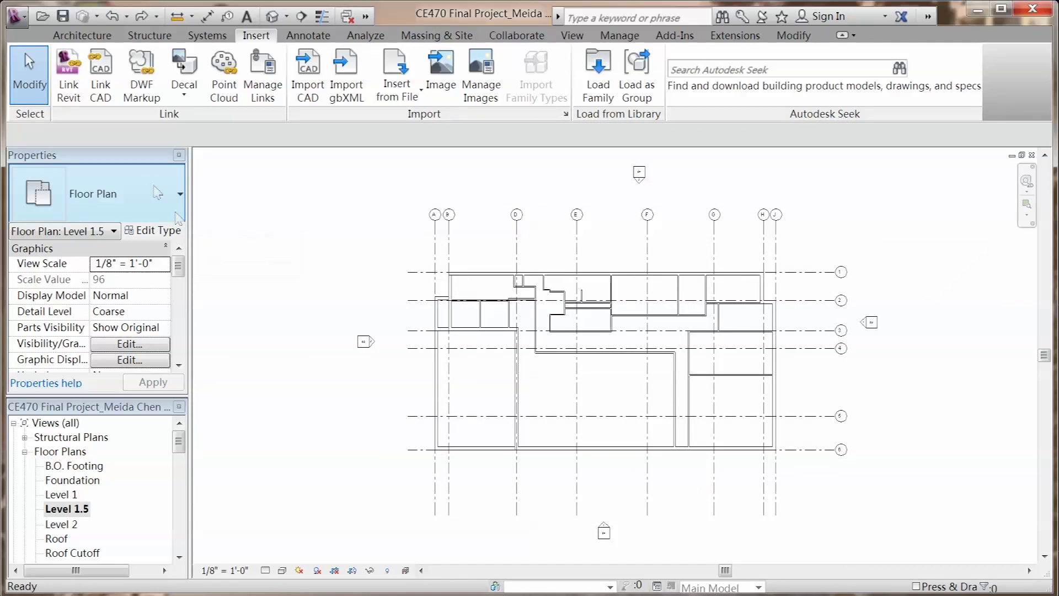
Step: Place an MC- Door type R door in Level 1.5's left exterior wall
left_click(94, 36)
left_click(106, 71)
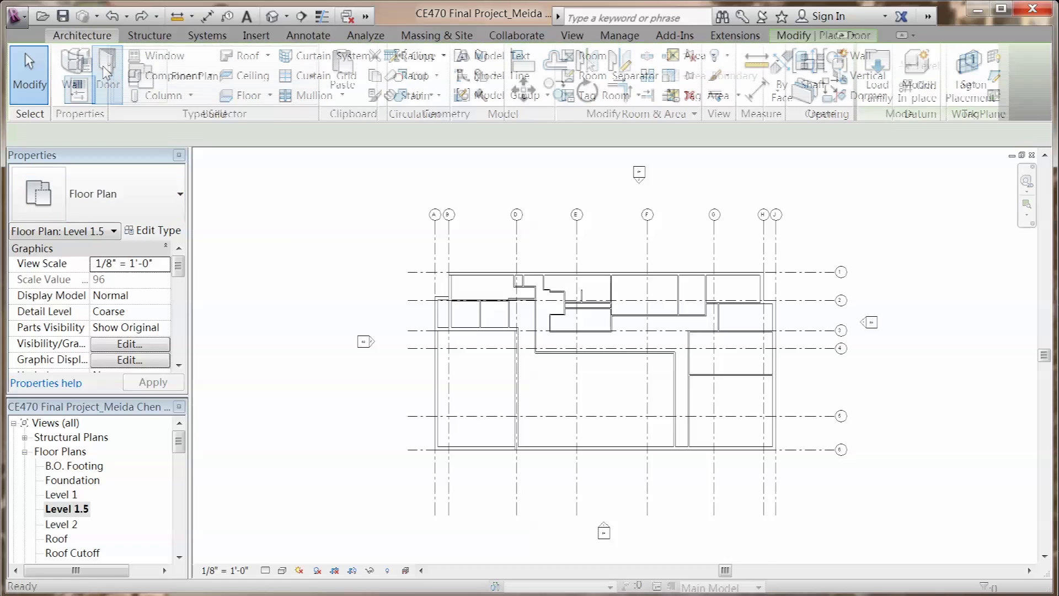
left_click(148, 210)
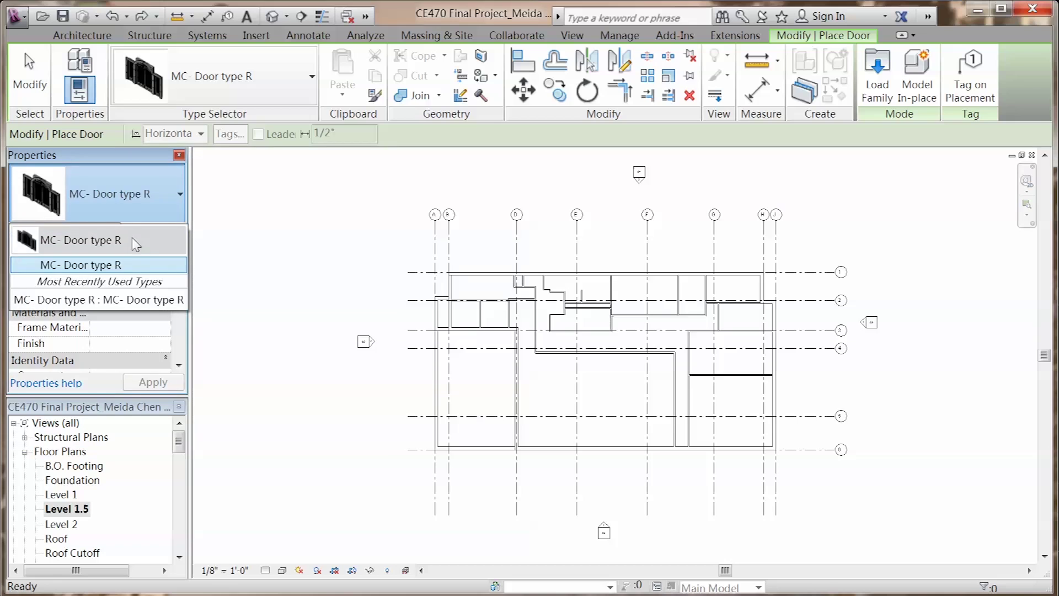
left_click(130, 267)
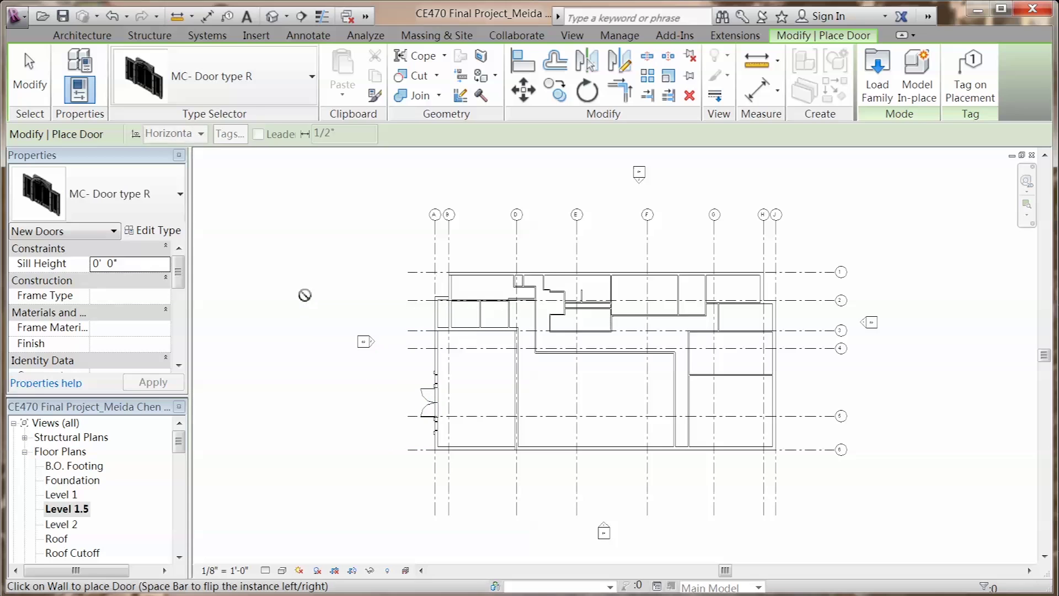
key("Escape")
key("Escape")
Step: Place an MC-Window type 7 in the bottom wall, then switch to the Level 1 plan
left_click(145, 57)
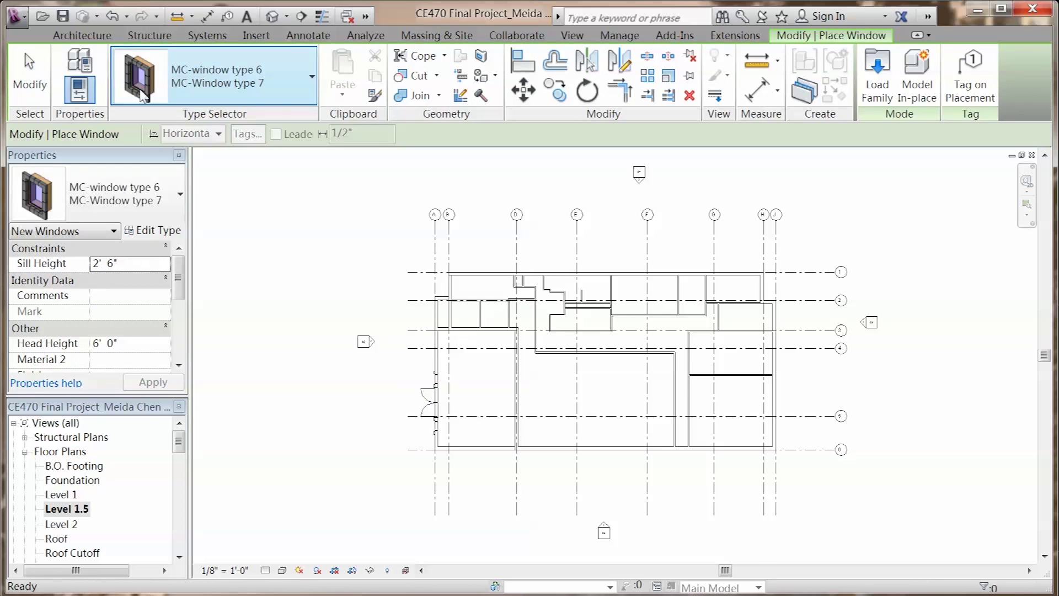
left_click(149, 194)
left_click(141, 266)
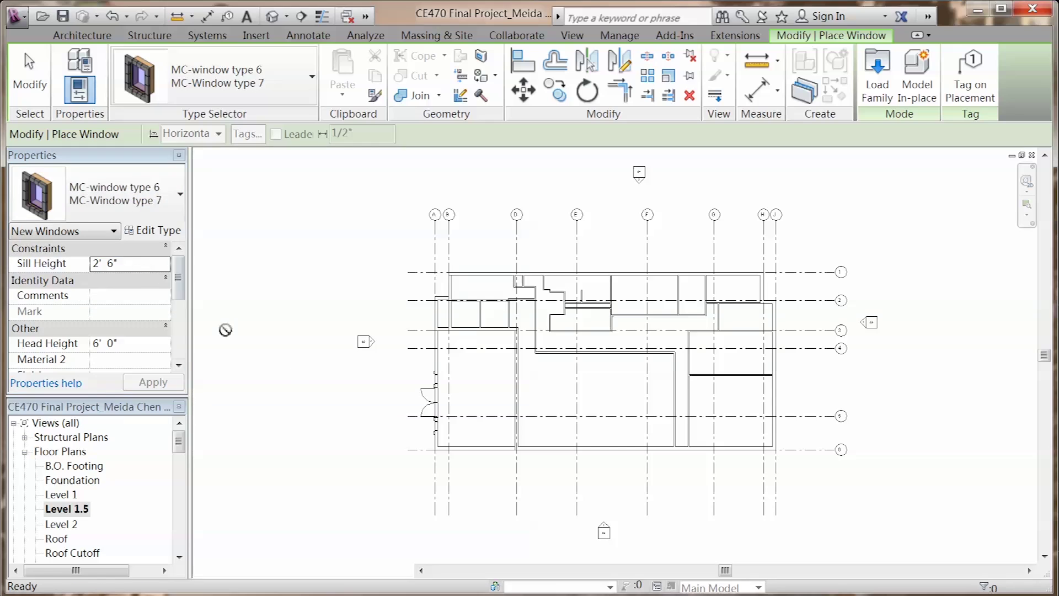
left_click(552, 449)
key("Escape")
key("Escape")
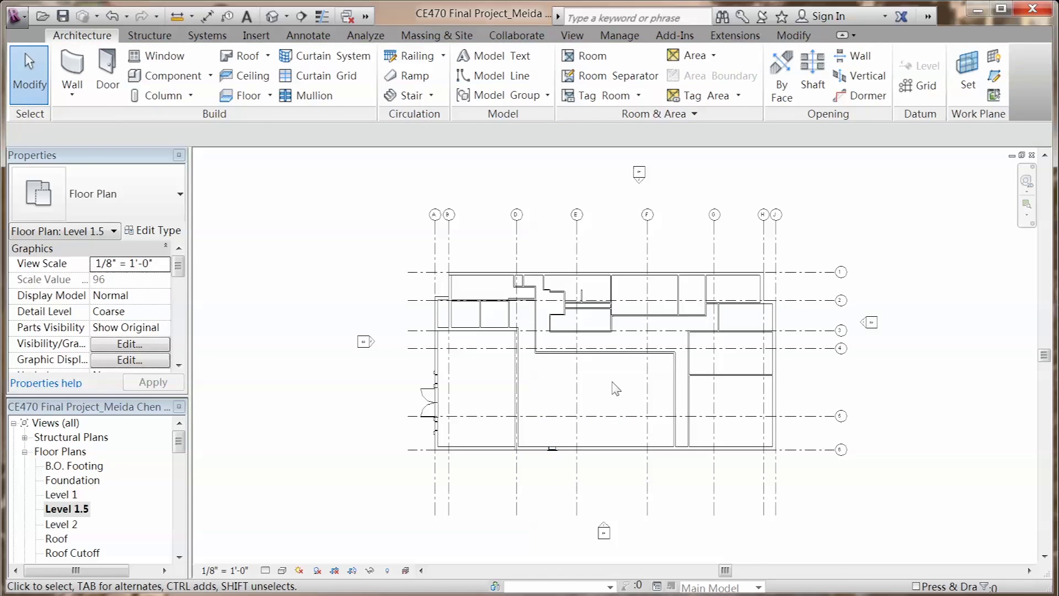
key("ctrl+Tab")
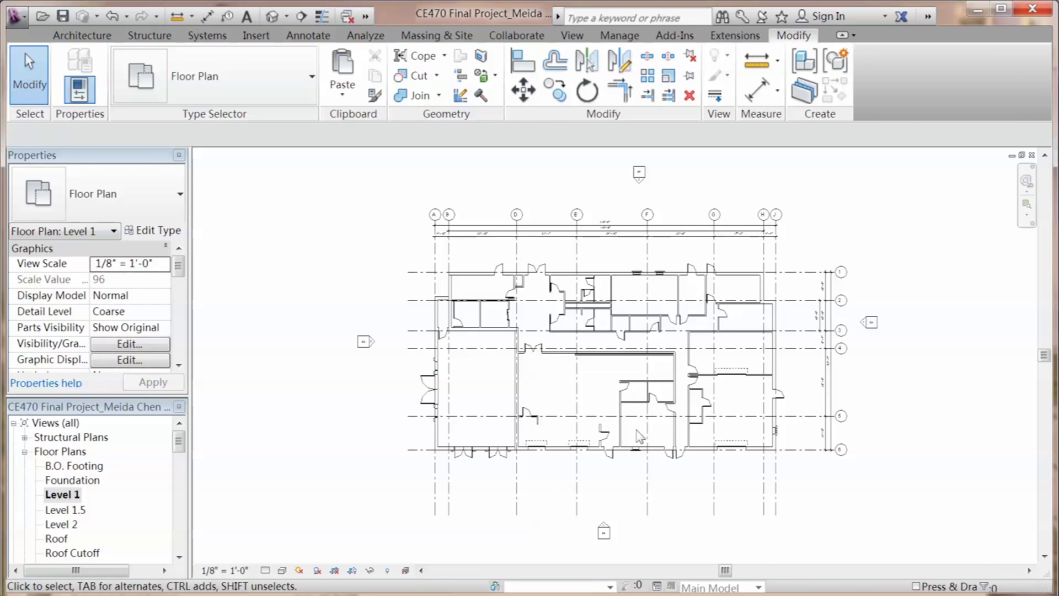
Step: Browse the Level 1.5 and Level 2 plans, then orbit the default 3D view to the front facade
double_click(70, 509)
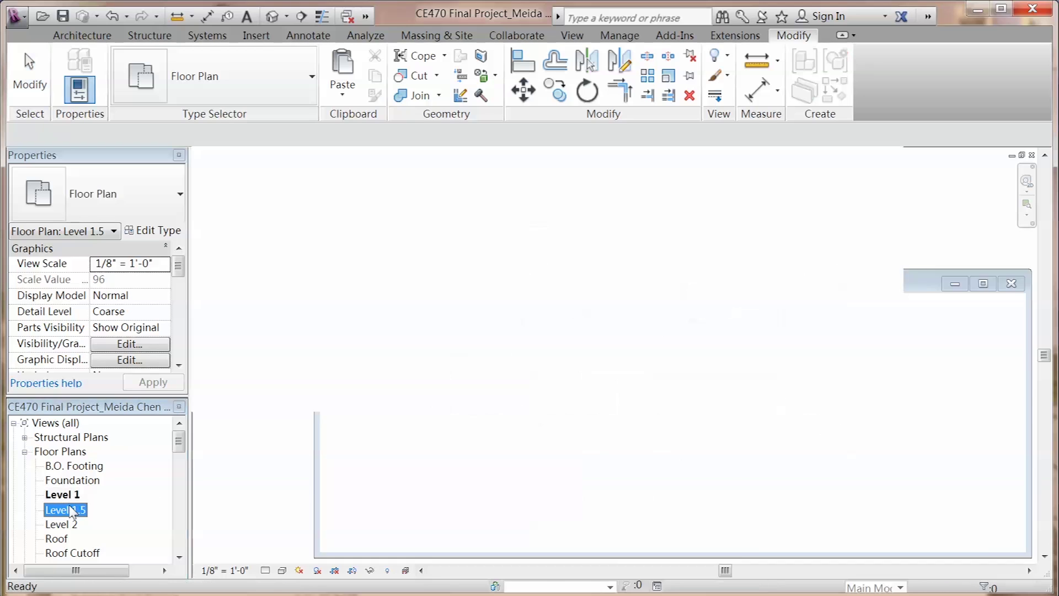
double_click(70, 524)
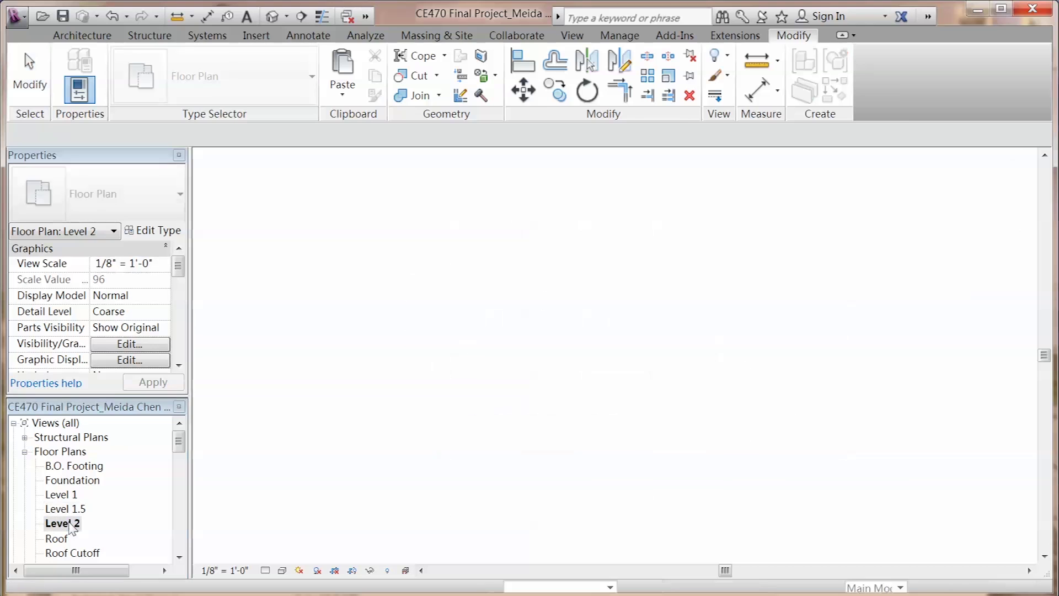
left_click(270, 18)
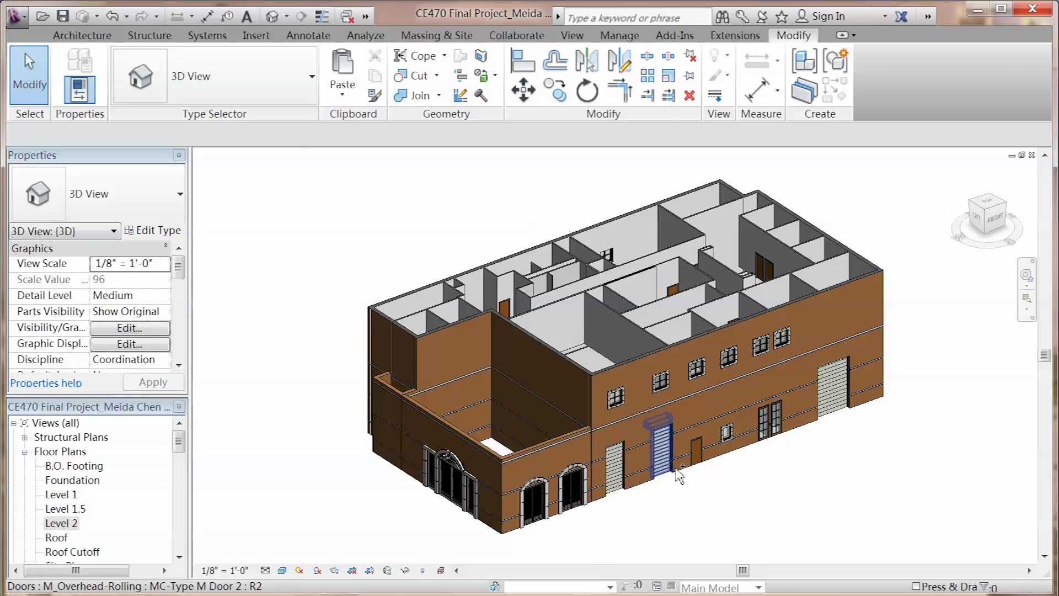
middle_click_drag(680, 475, 601, 508, "shift")
left_click(256, 36)
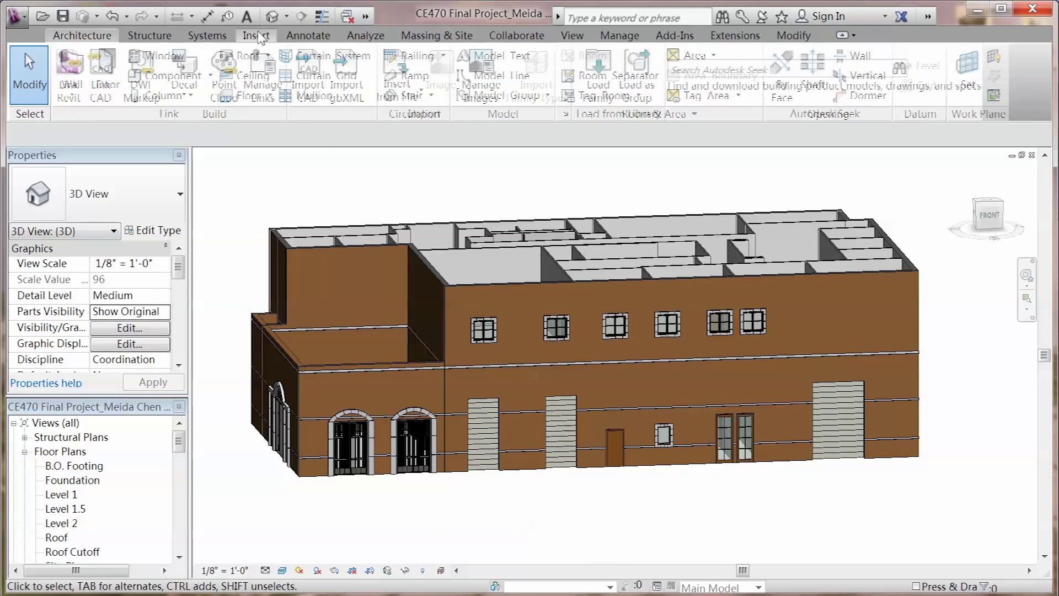
Step: Load the MC- Door type J fram and M2 fram families from the presentation CE470 family folder
left_click(578, 89)
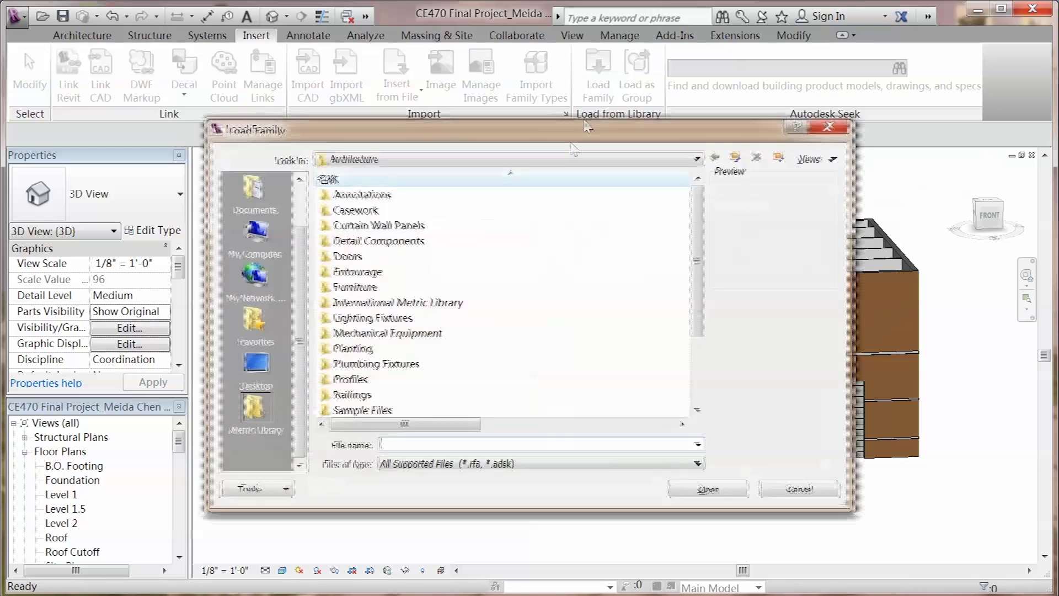
left_click(255, 365)
double_click(375, 348)
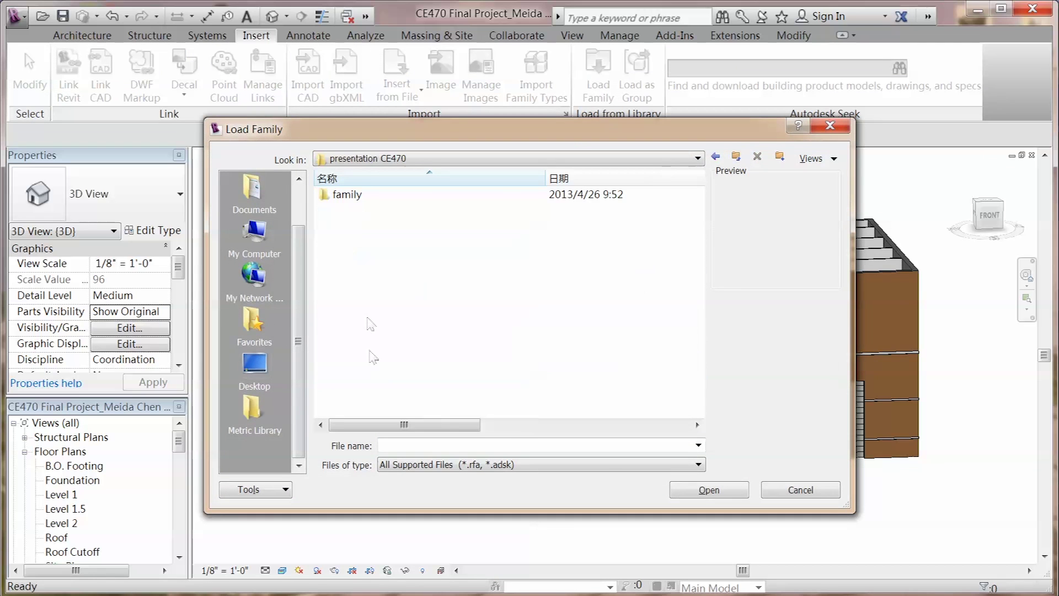
double_click(368, 196)
left_click(389, 227)
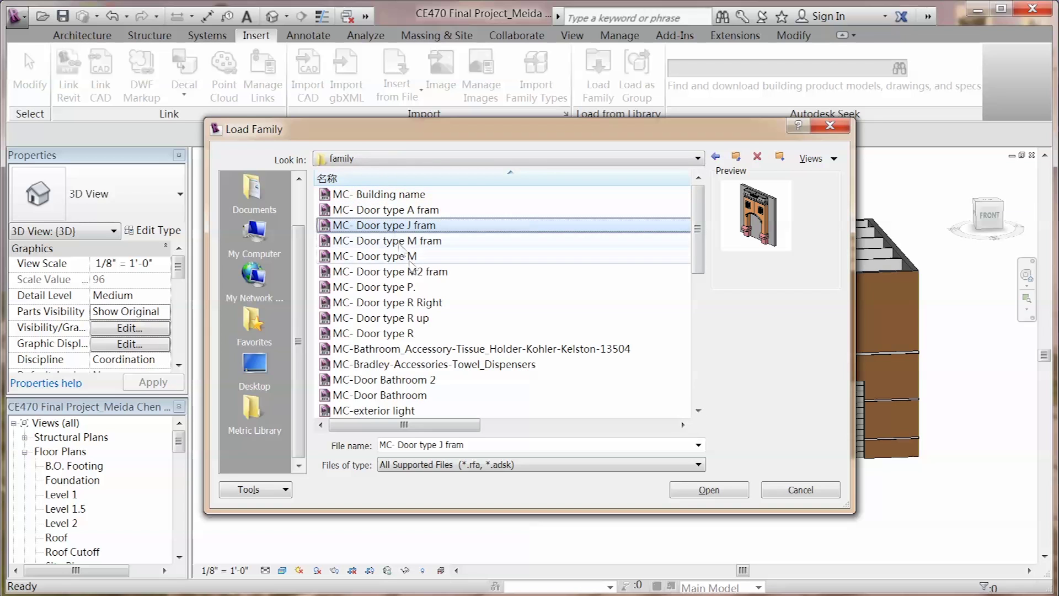
left_click(419, 272, "ctrl")
left_click(712, 498)
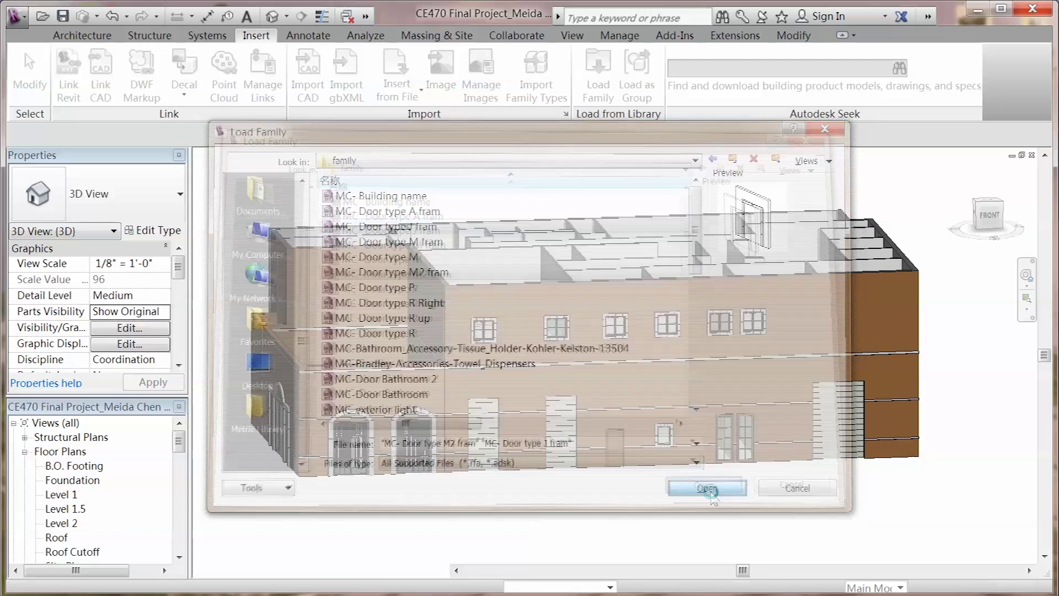
Step: Place the MC- Door type J fram component around the front double doors
left_click(99, 39)
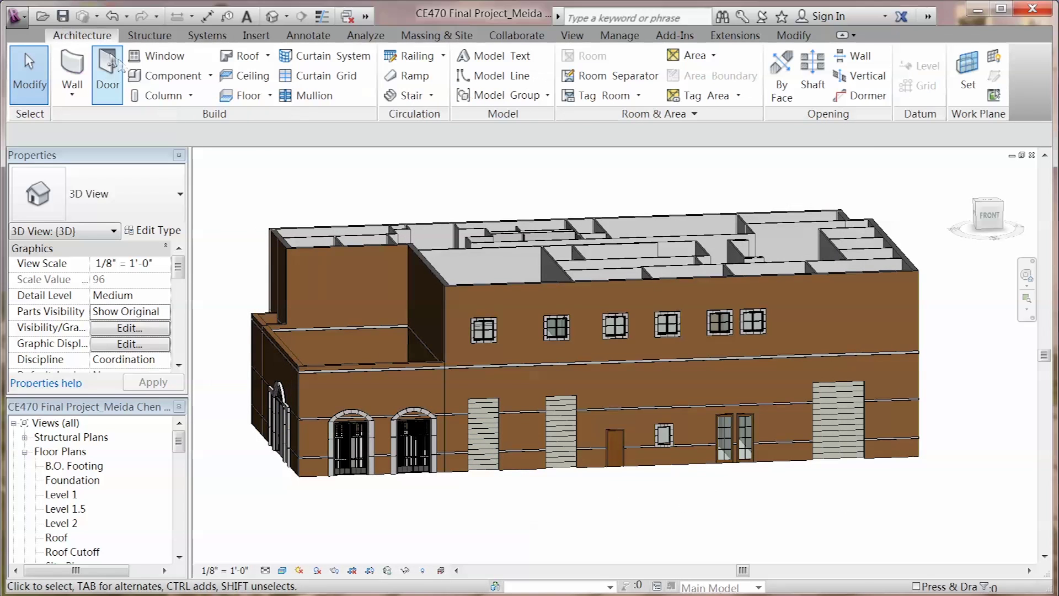
left_click(162, 77)
left_click(167, 211)
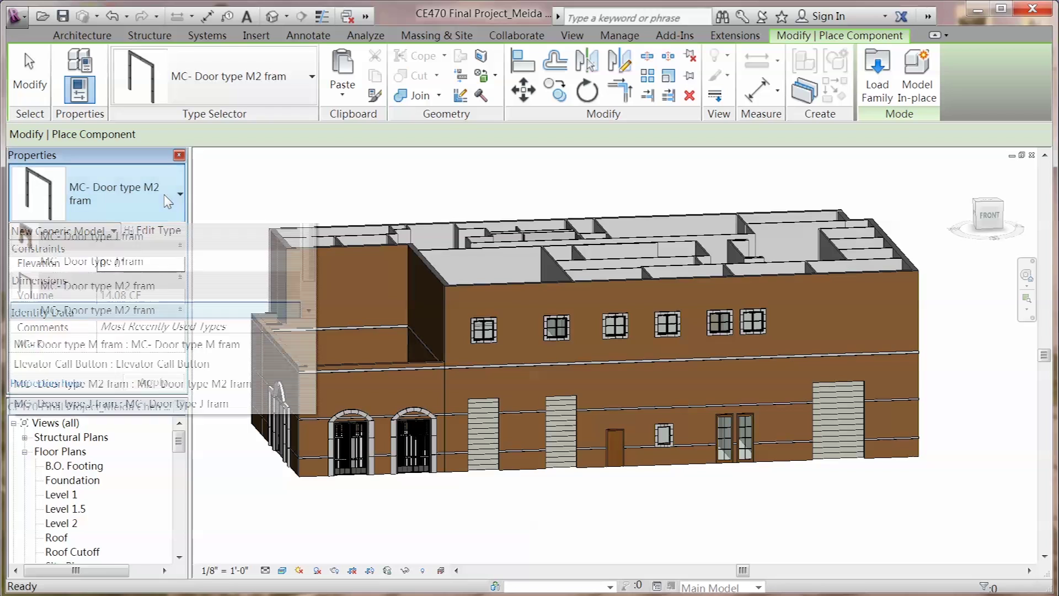
left_click(141, 504)
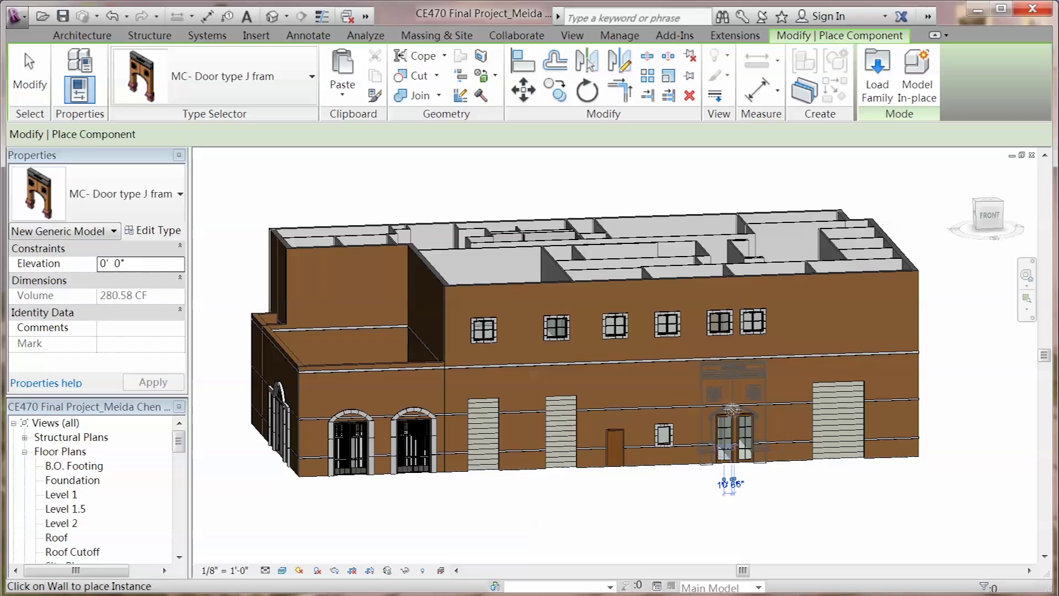
left_click(764, 483)
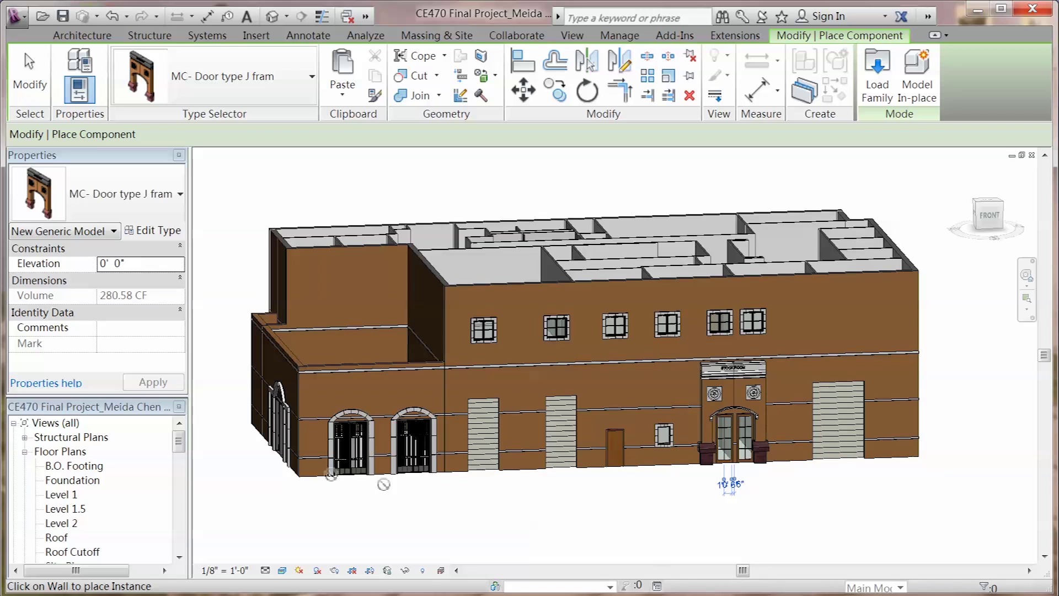
key("Escape")
key("Escape")
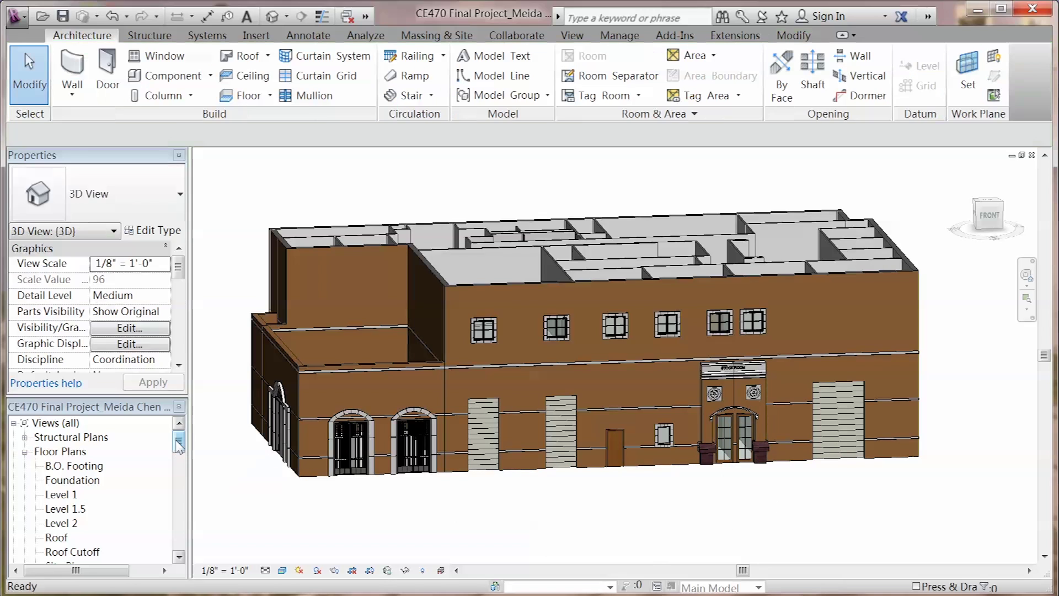
Step: Open the South elevation view from the Project Browser
scroll(178, 480, "down", 3)
left_click_drag(177, 483, 175, 493)
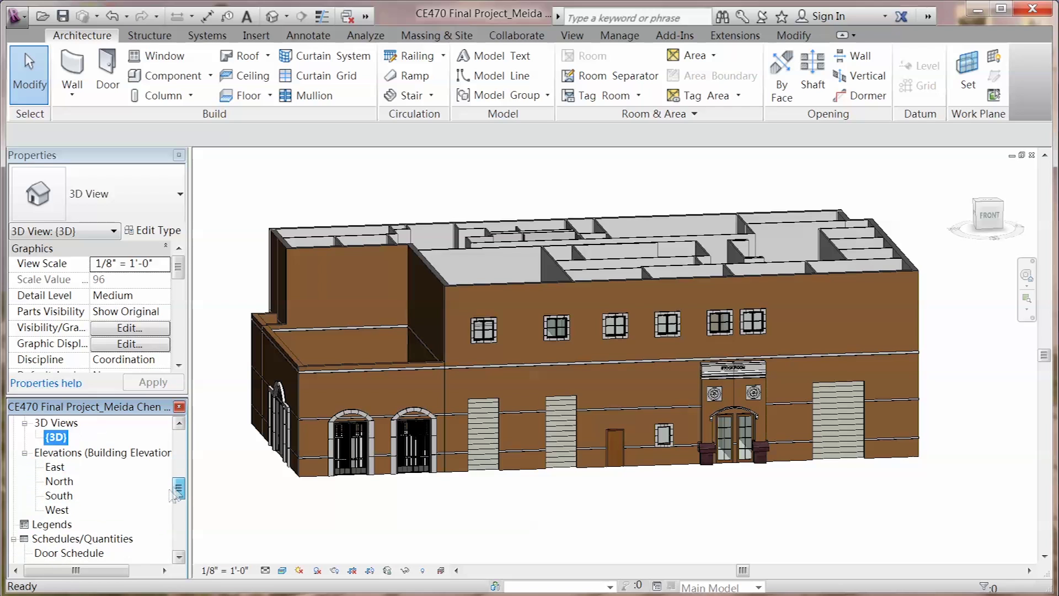
double_click(59, 496)
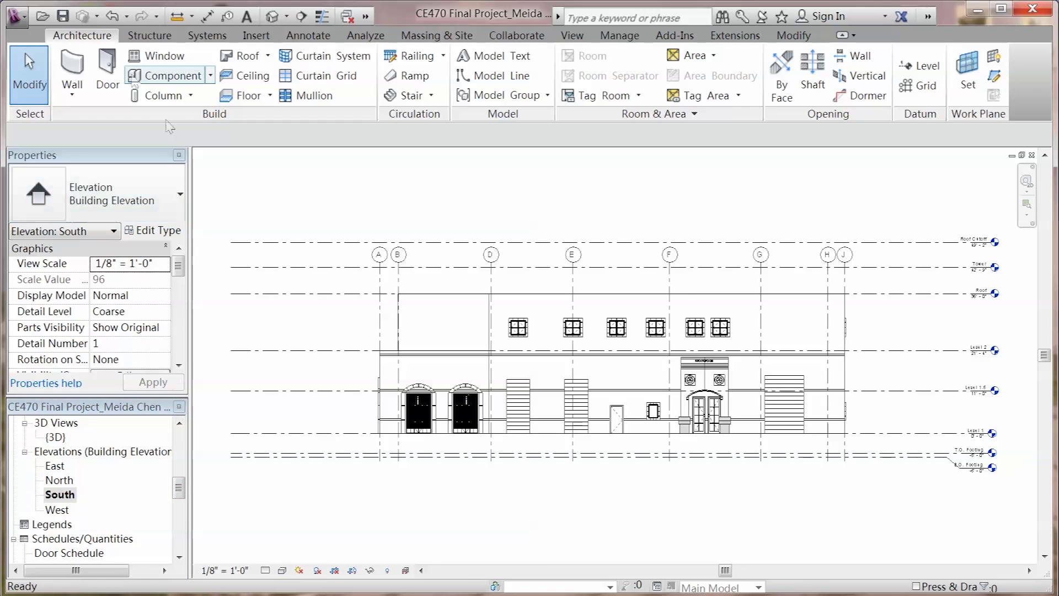
Step: Pick the MC- Door type M2 fram component and orbit to the building's other side
left_click(158, 79)
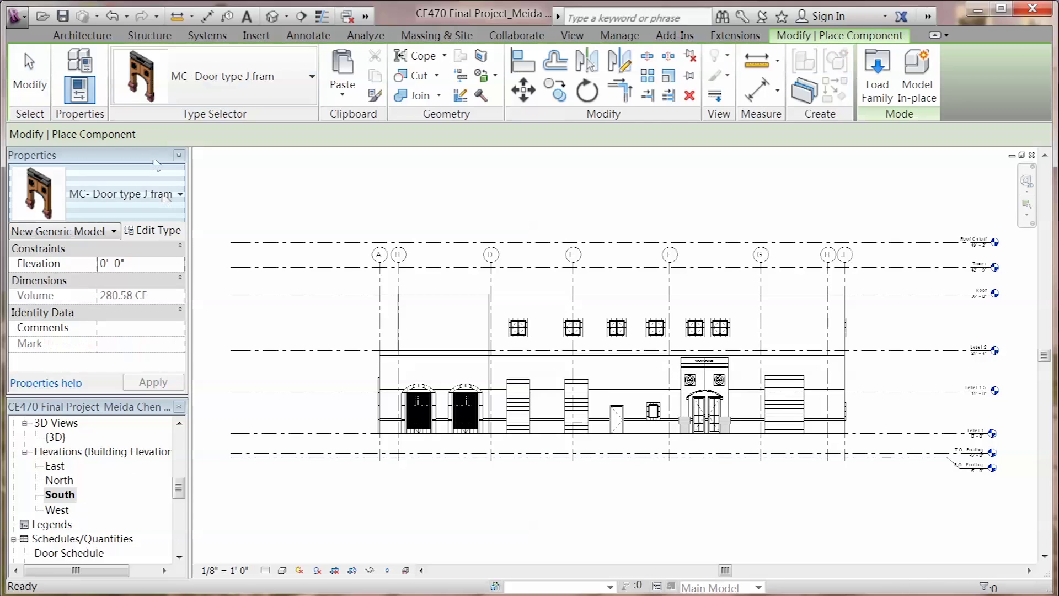
left_click(174, 205)
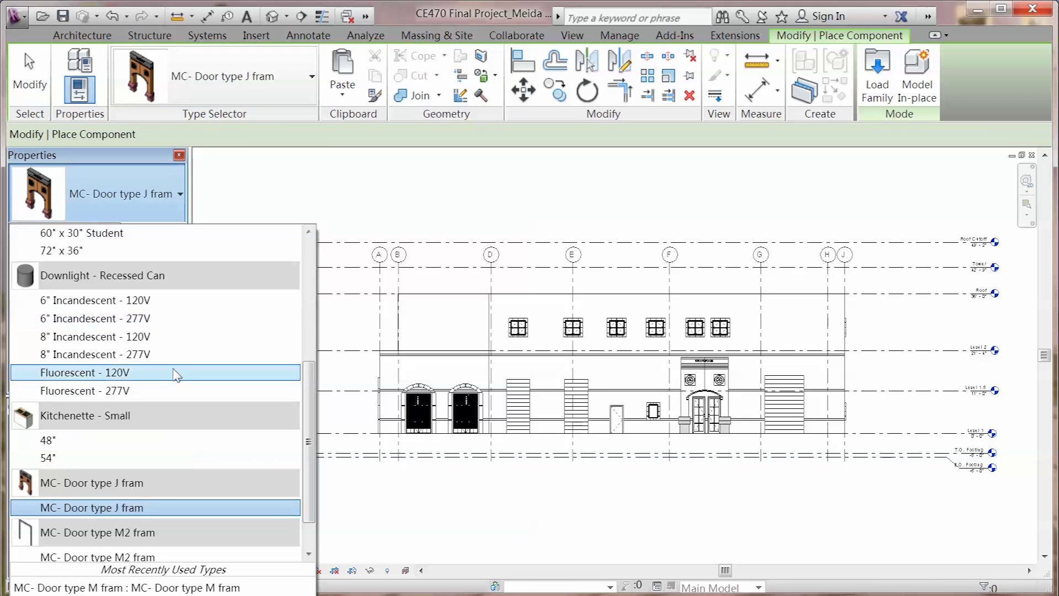
left_click(141, 558)
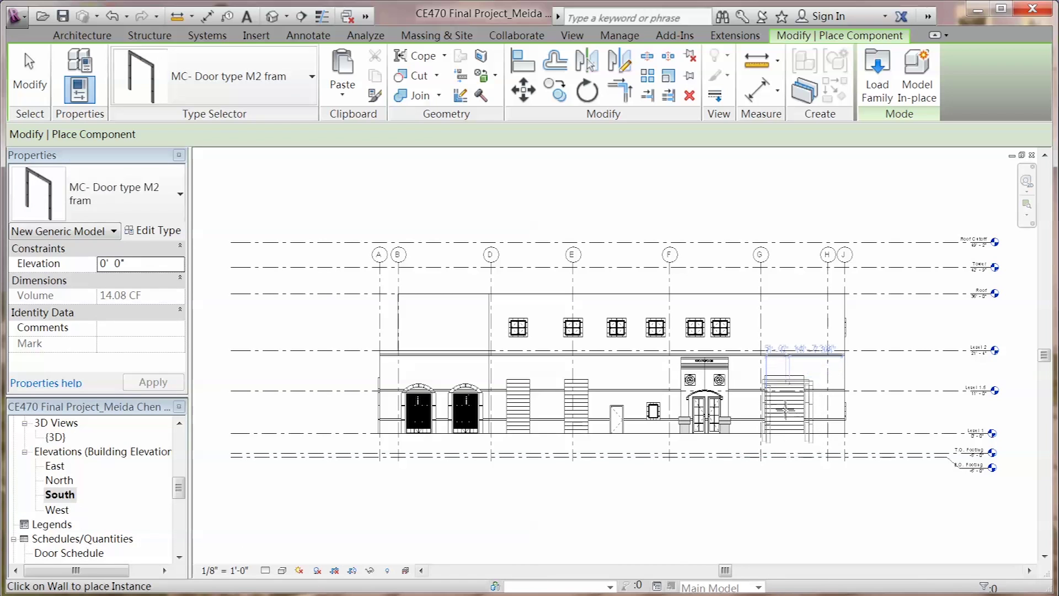
scroll(785, 409, "up", 3)
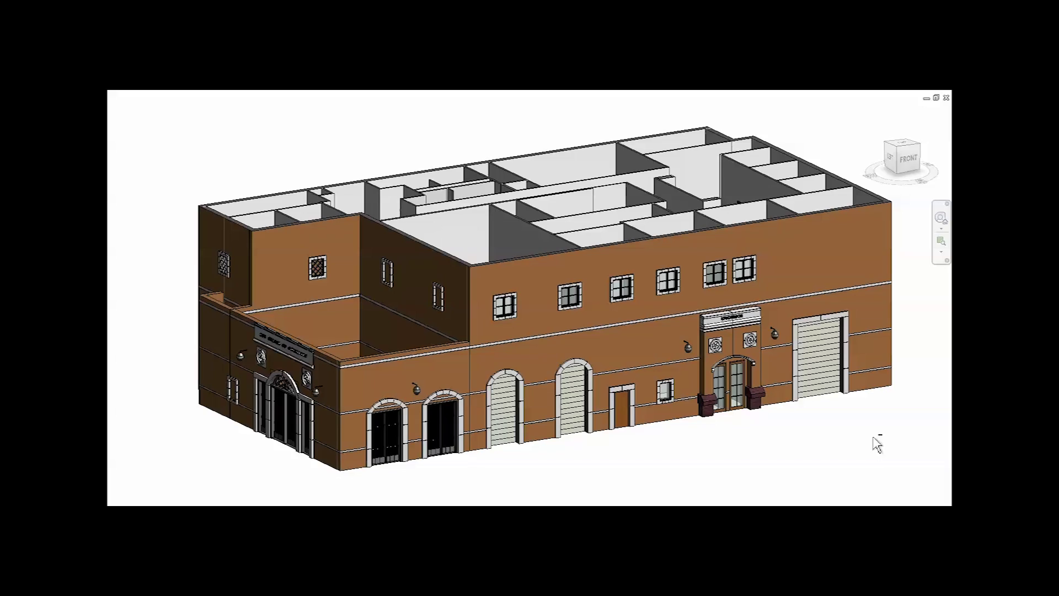
middle_click_drag(877, 444, 134, 428, "shift")
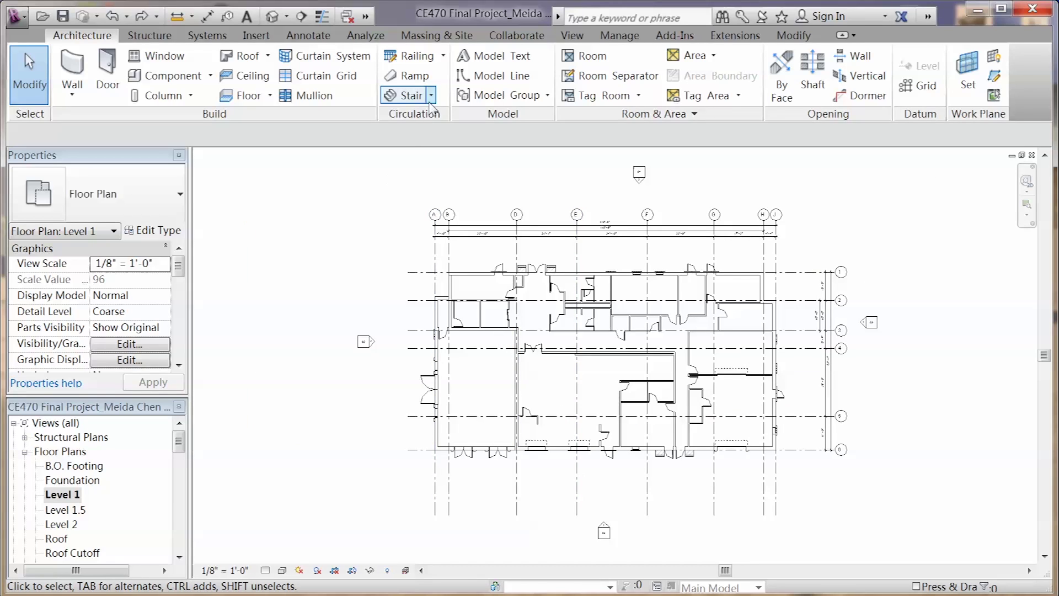
Step: Sketch a 19-riser U-shaped stair, 10 risers in the first run, and finish it
left_click(431, 96)
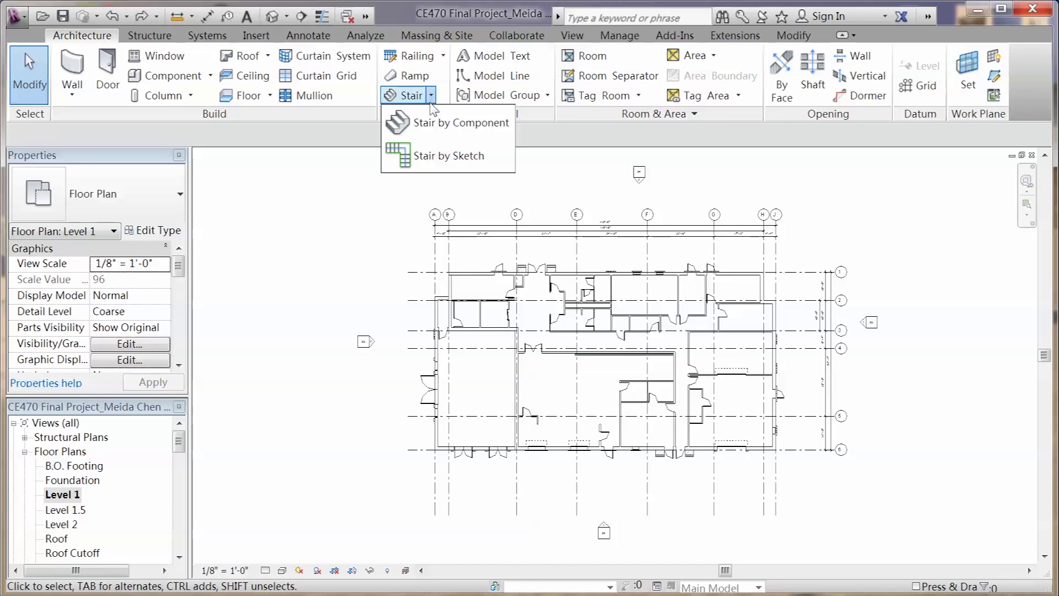
left_click(432, 156)
scroll(486, 284, "up", 8)
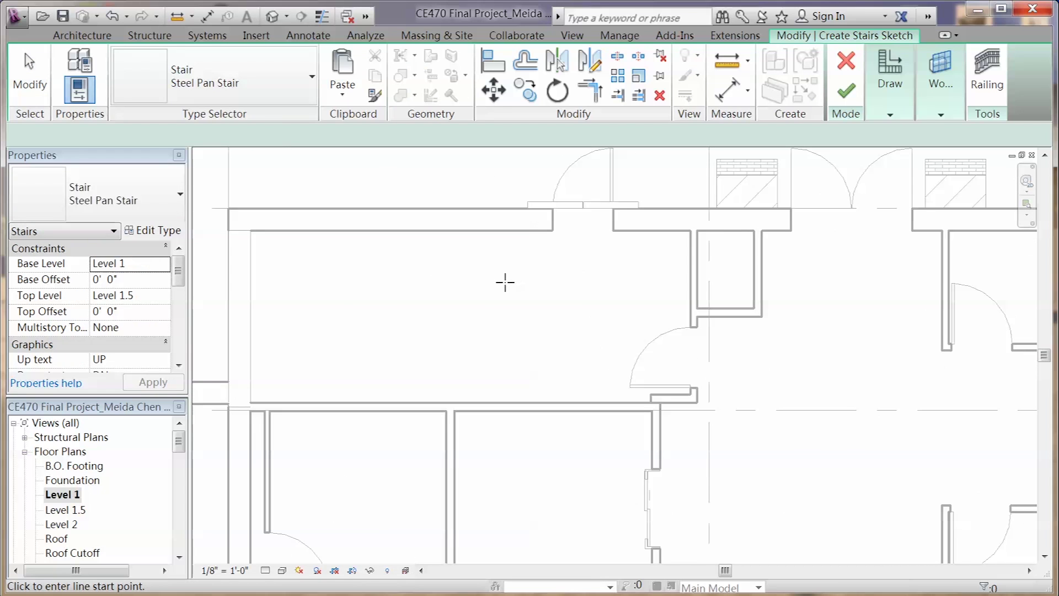
left_click(505, 282)
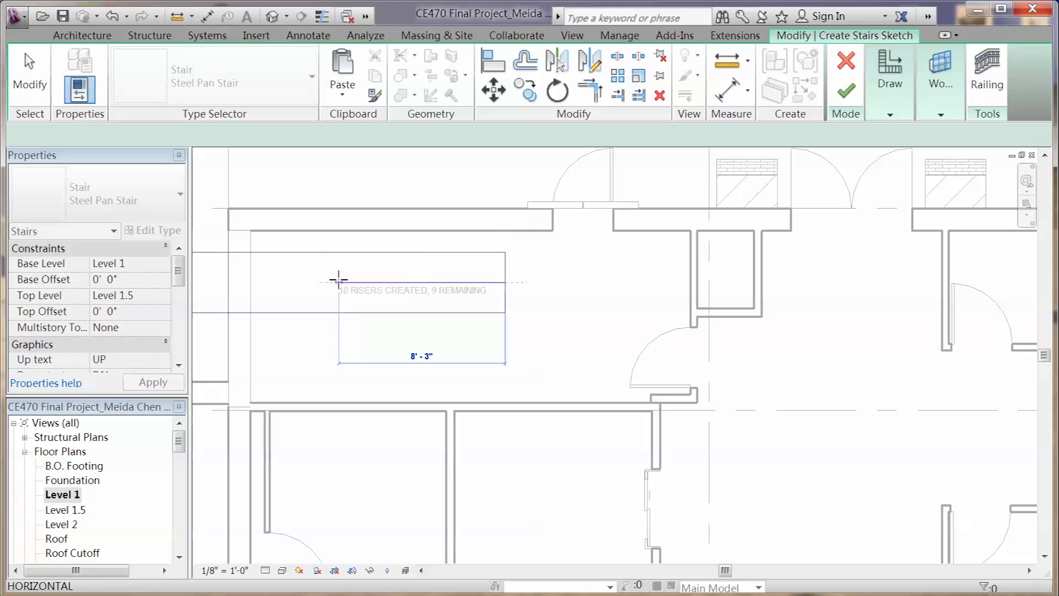
left_click(339, 282)
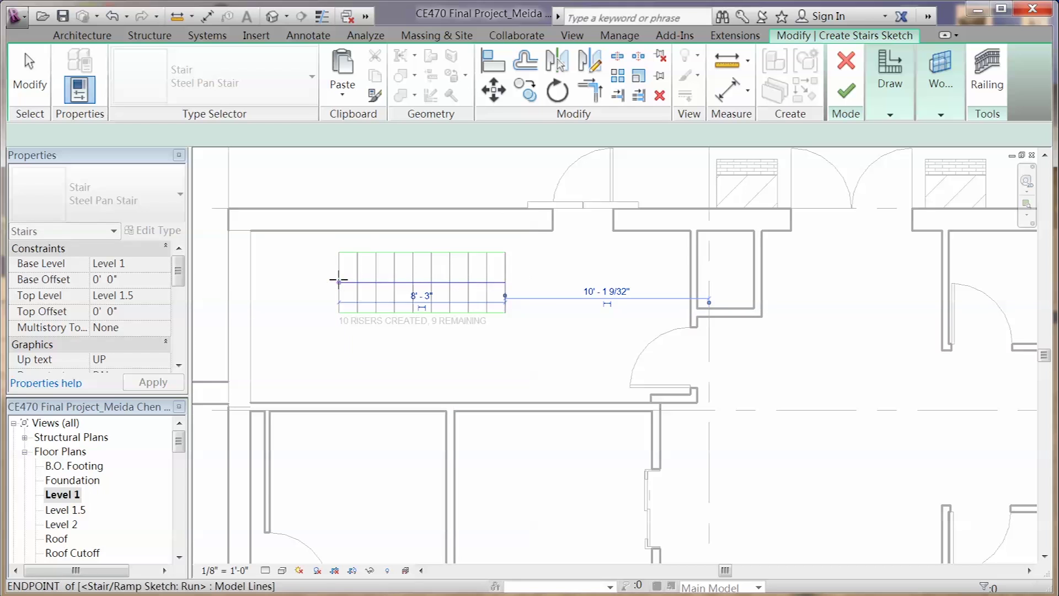
left_click(339, 357)
left_click(514, 357)
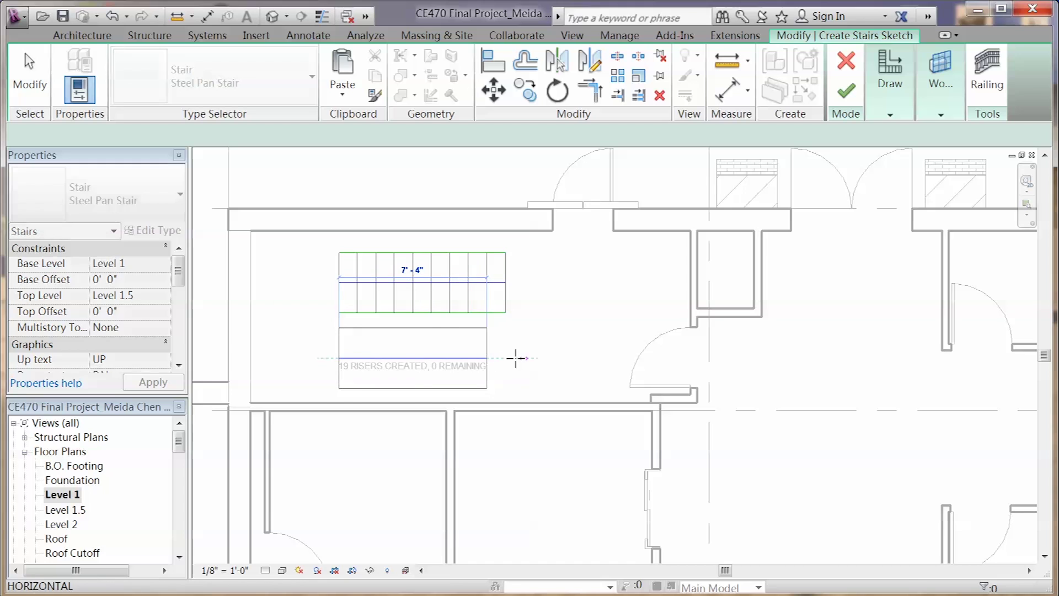
left_click(845, 90)
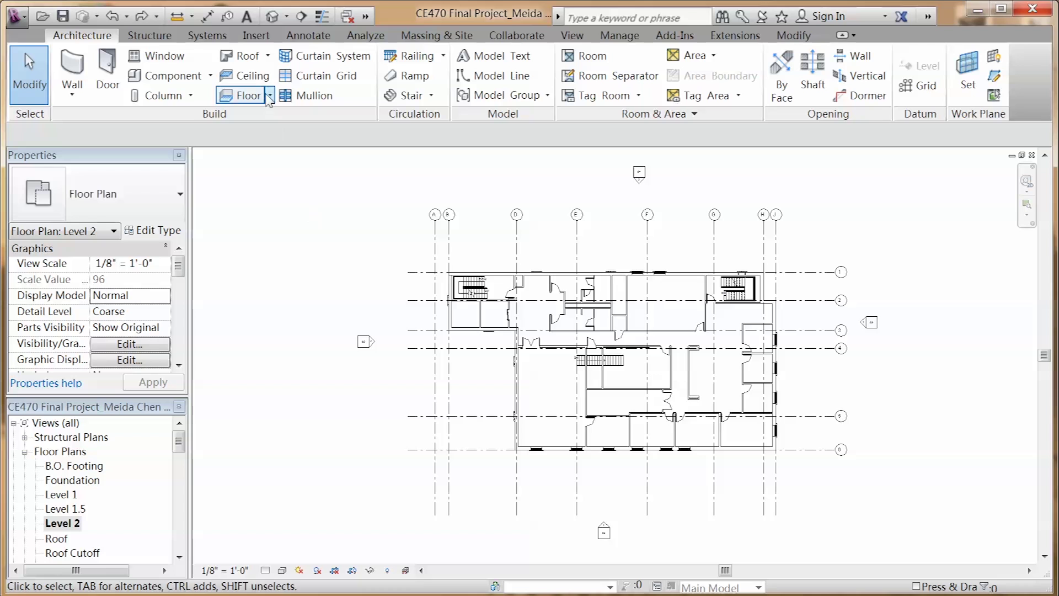
Step: Sketch a 4" Concrete Slab floor, attach walls below, detach misses and join geometry
left_click(268, 95)
left_click(281, 117)
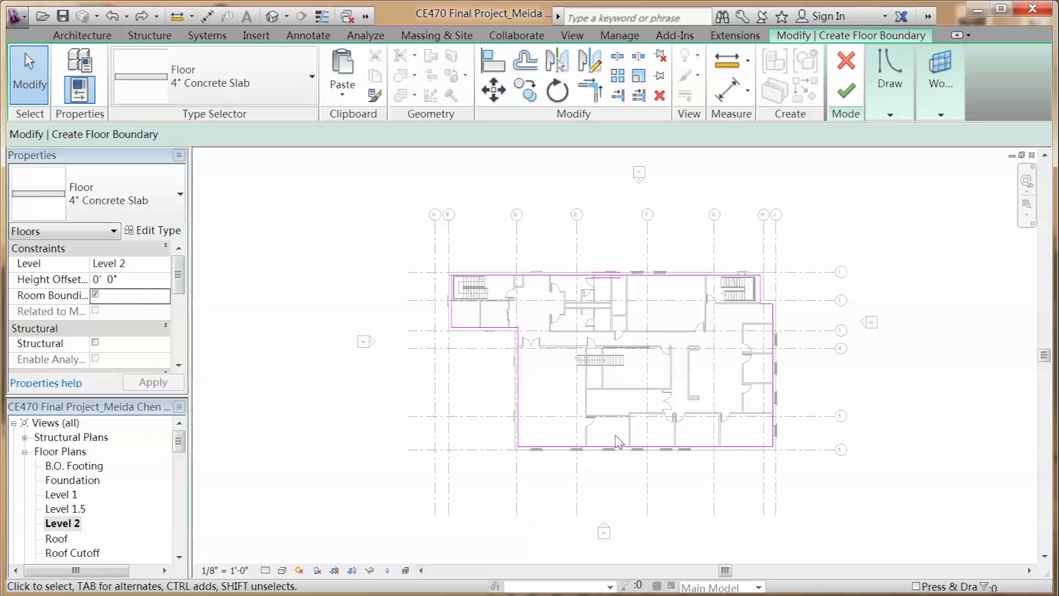
left_click(846, 93)
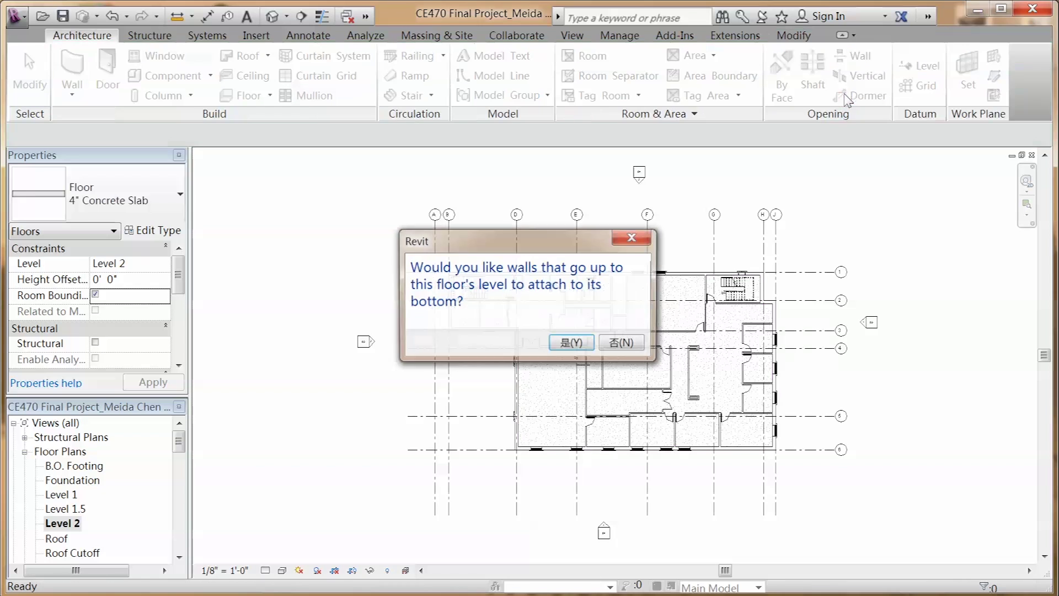
left_click(571, 344)
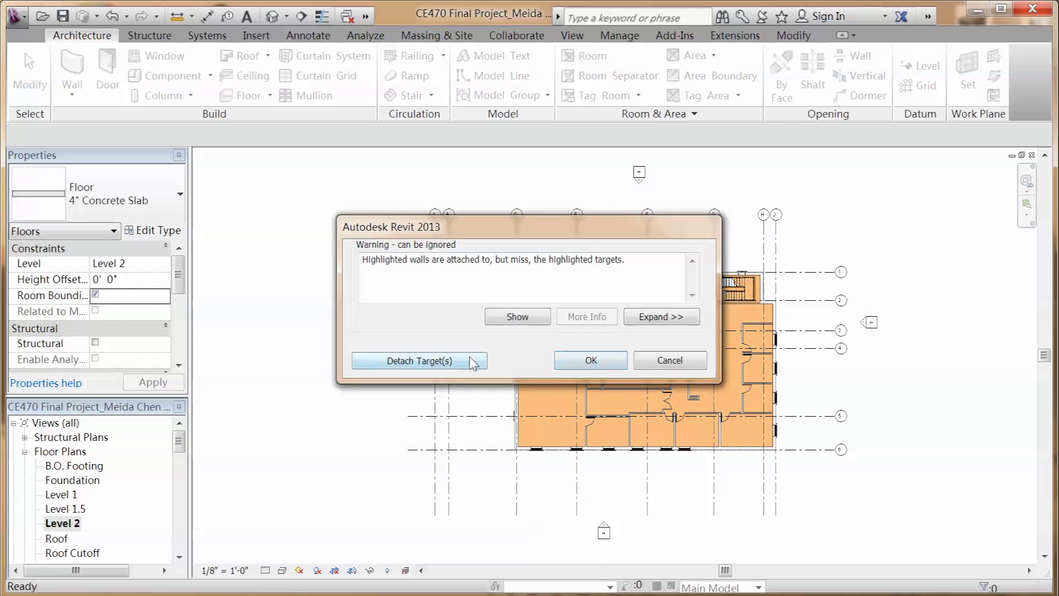
left_click(472, 361)
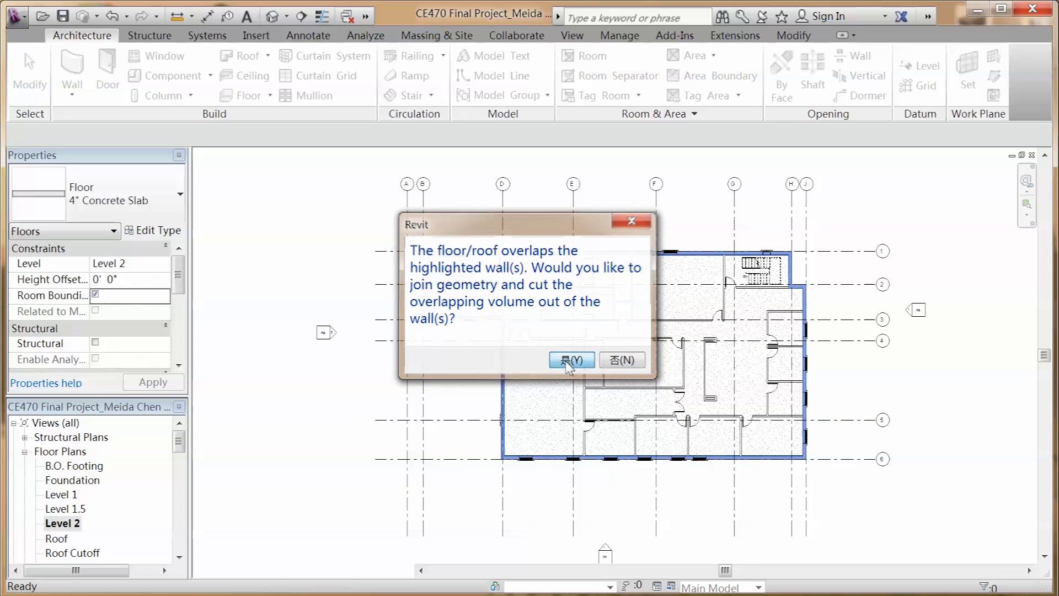
left_click(567, 361)
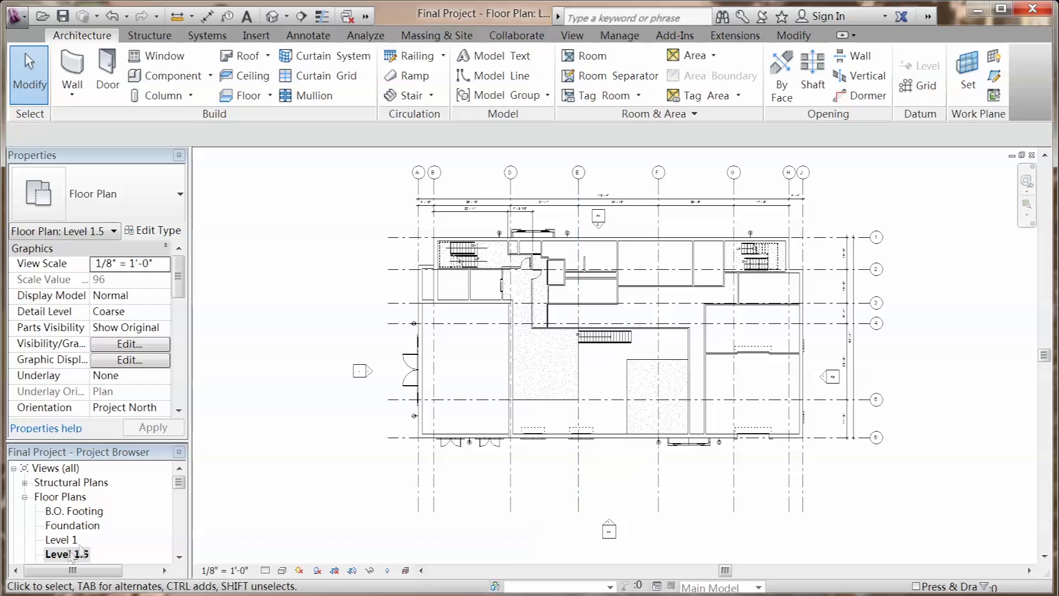
Step: Sketch an L-shaped Guardrail - Pipe railing path with a 0' 5" offset and finish it
left_click(443, 56)
left_click(439, 83)
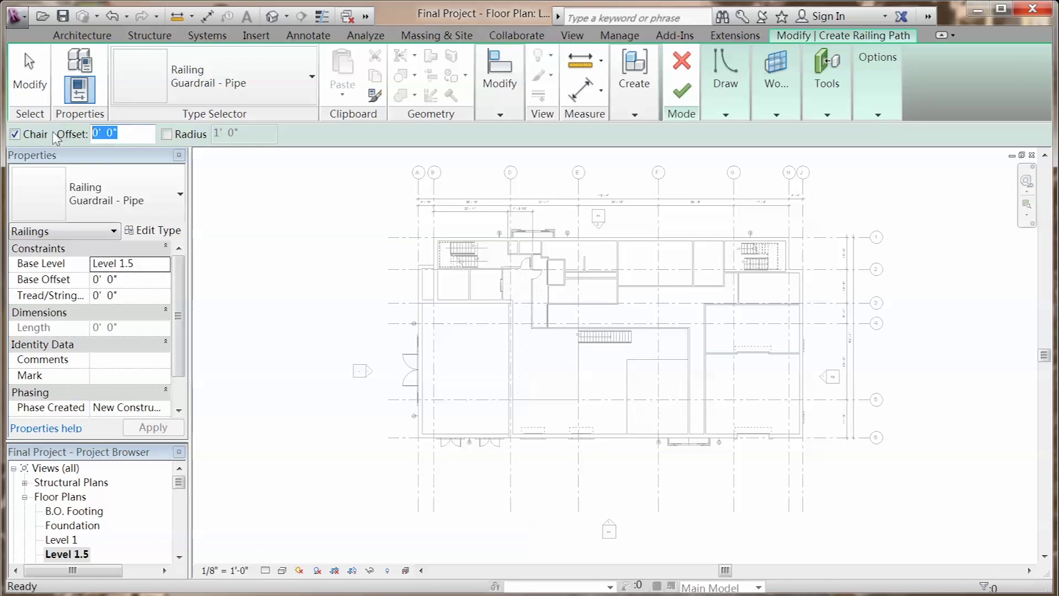
key("Return")
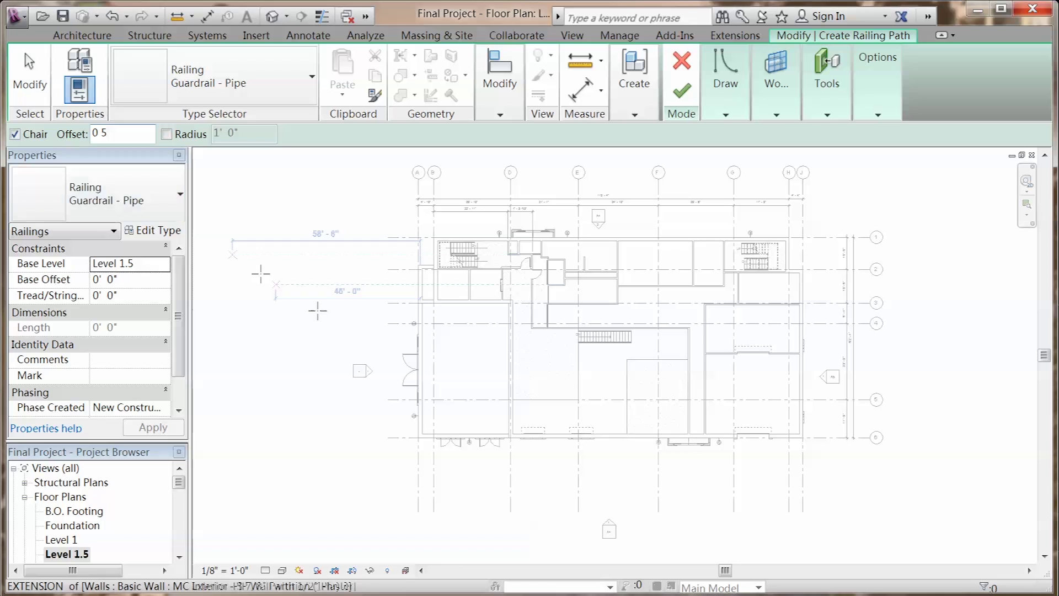
left_click(512, 398)
left_click(578, 399)
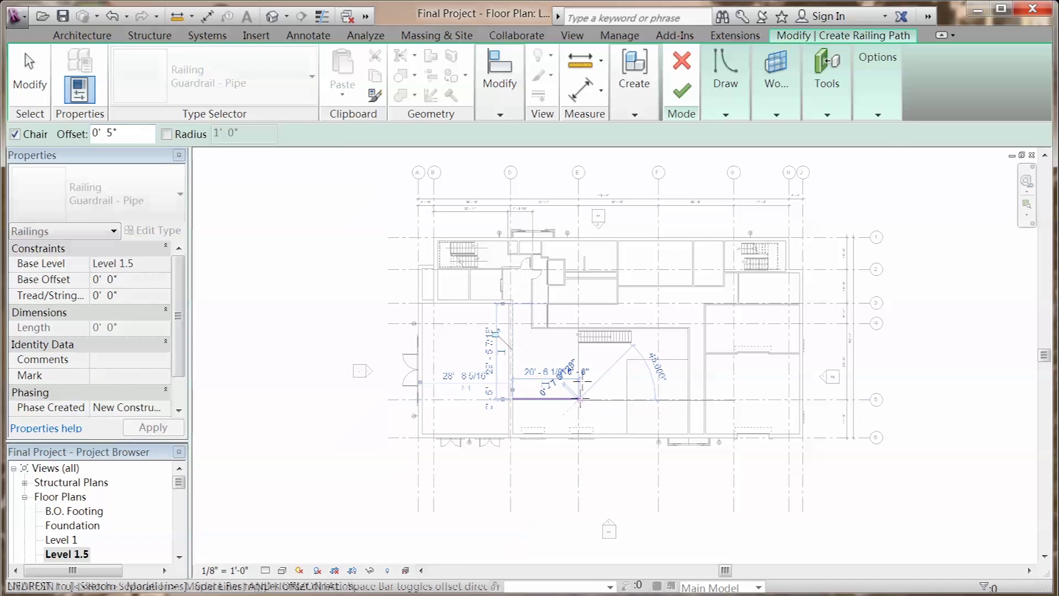
left_click(577, 342)
key("Escape")
key("Escape")
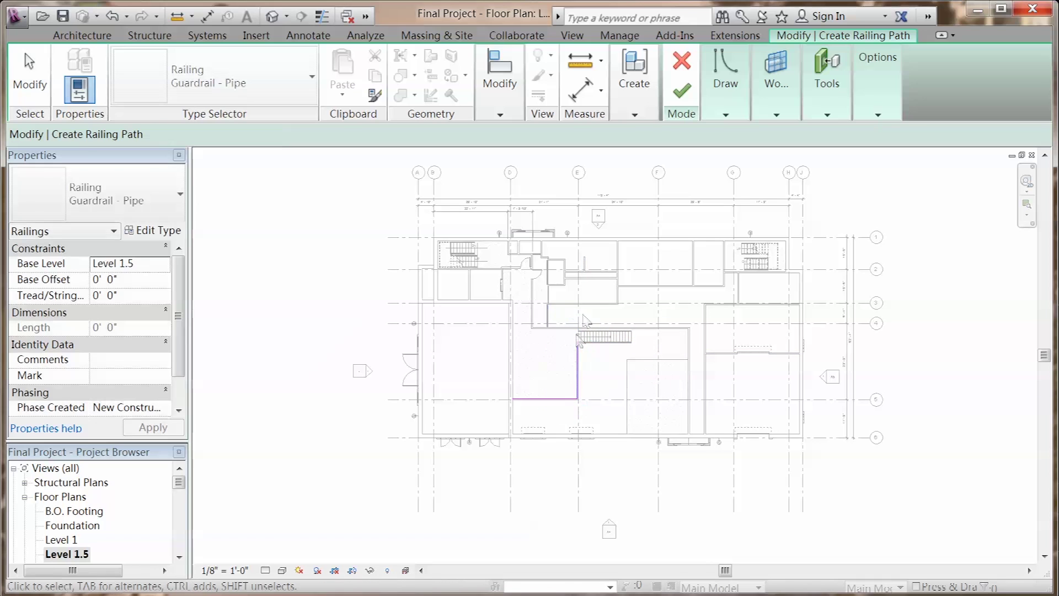
left_click(681, 90)
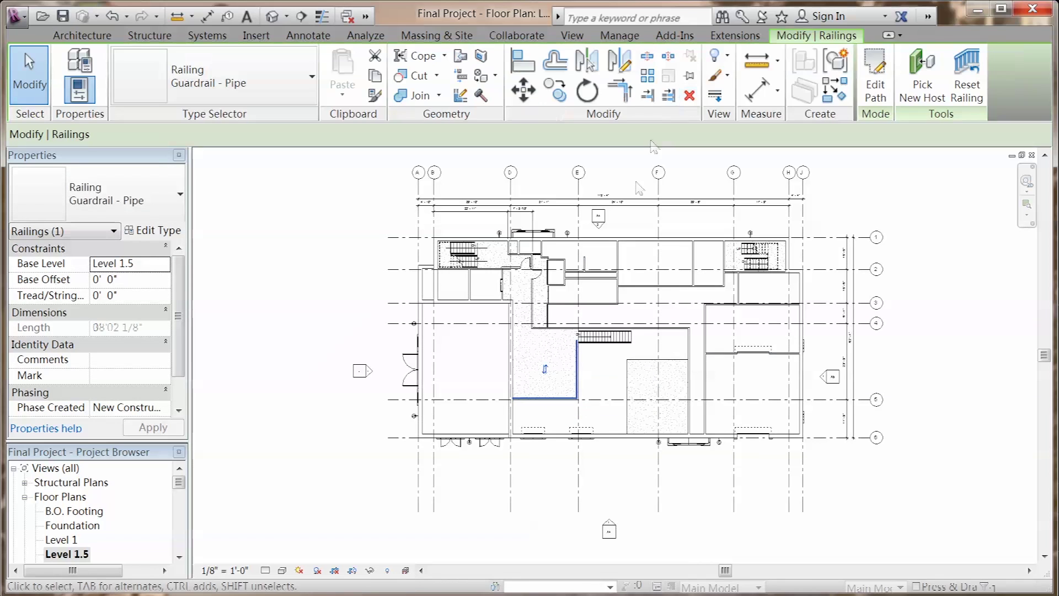
key("Escape")
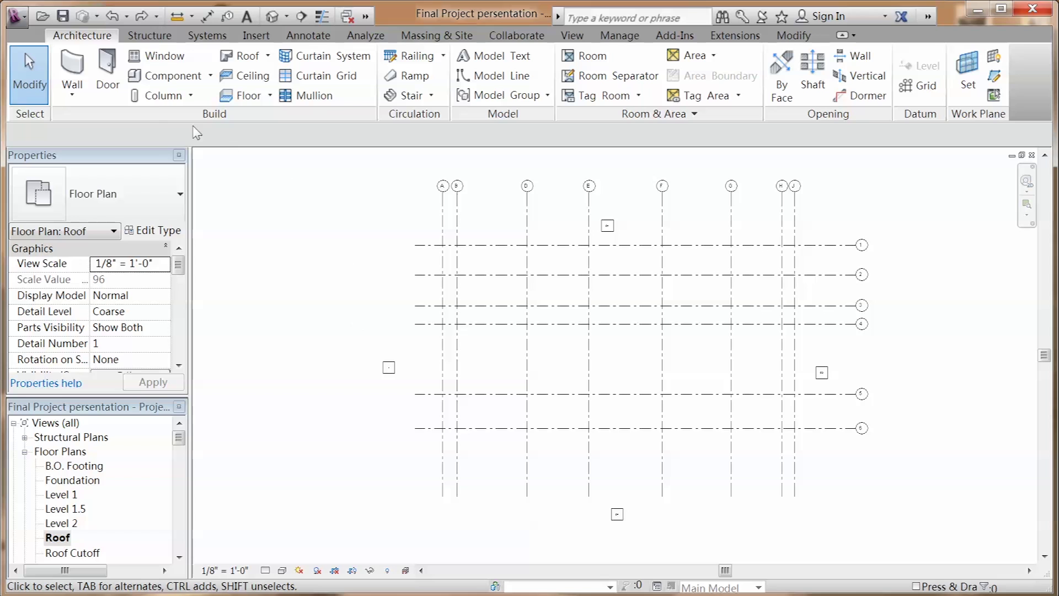
Step: Duplicate the current wall type as a new type named MC Exterior Roof
left_click(72, 75)
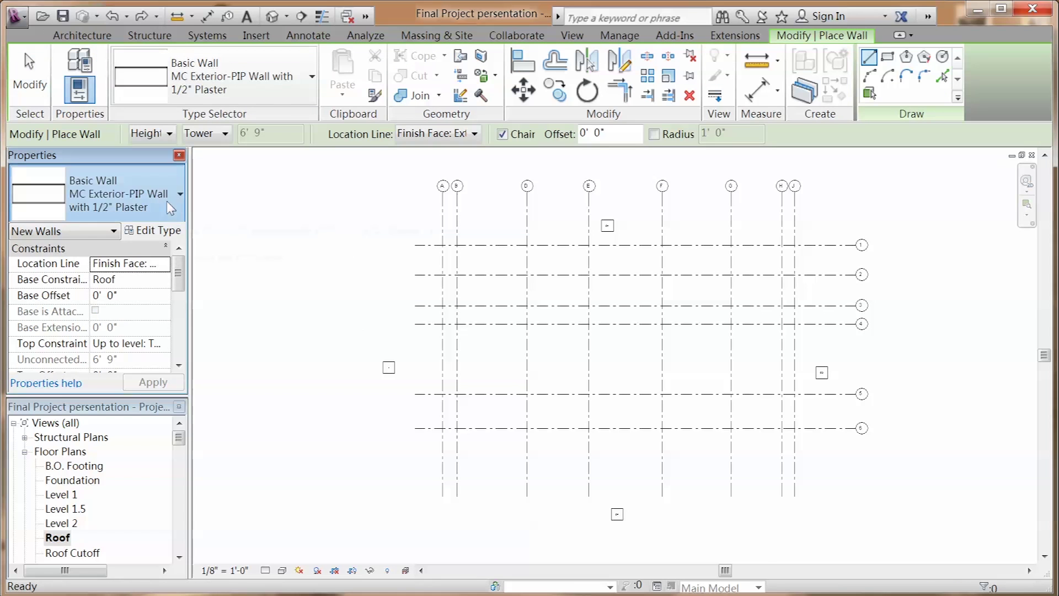
left_click(170, 209)
left_click(165, 300)
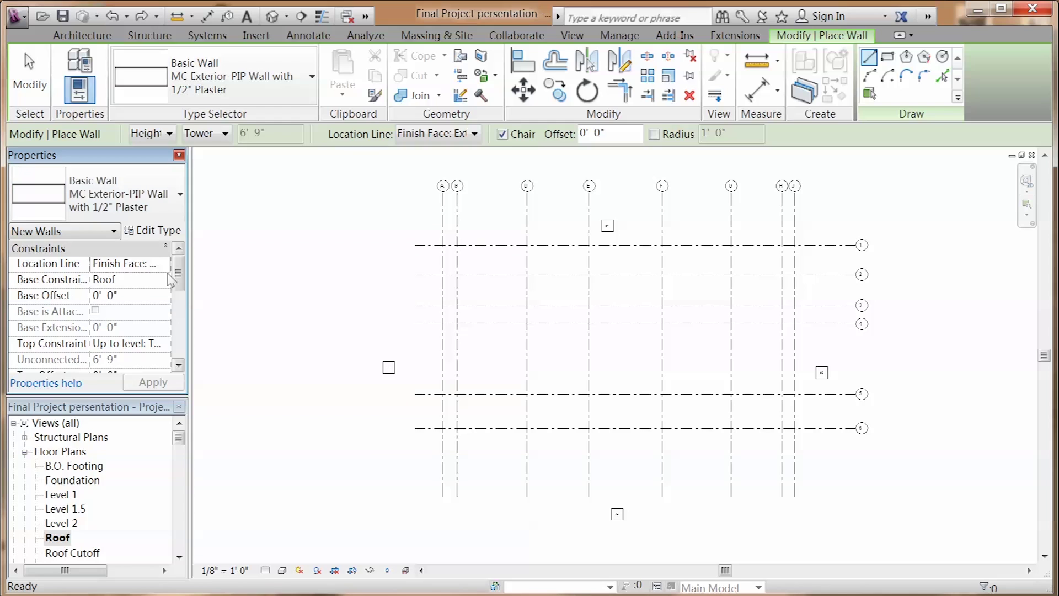
left_click(160, 231)
left_click(973, 98)
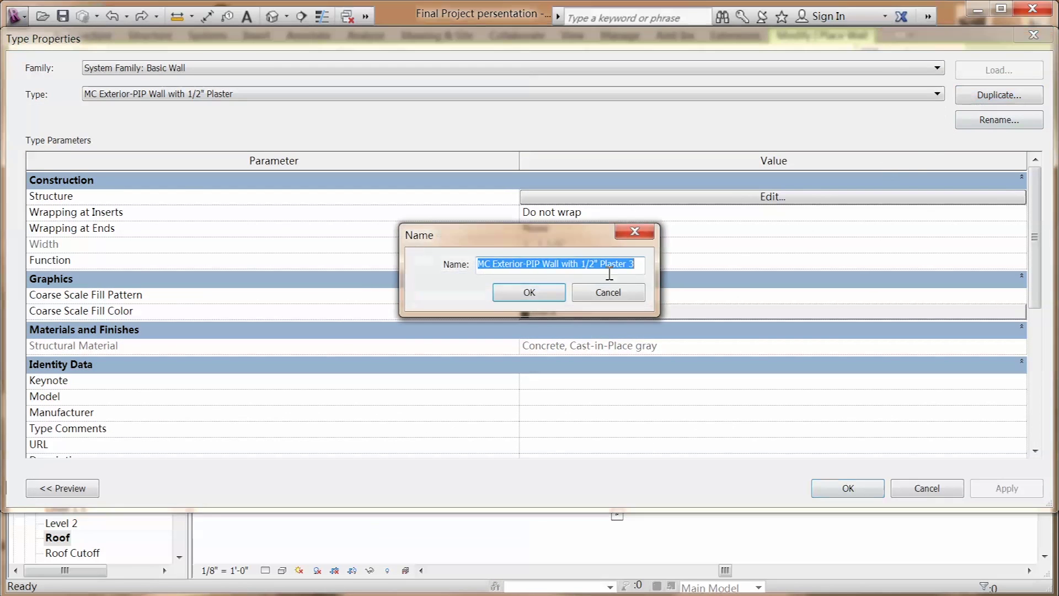
double_click(528, 259)
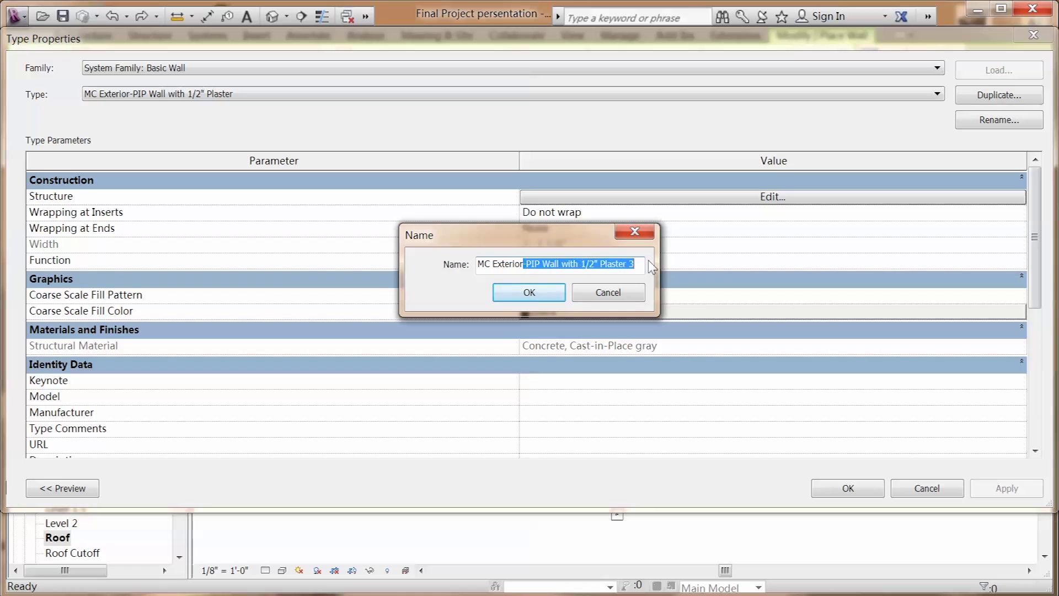
left_click(556, 300)
Step: Set the exterior layer 1 material to Exposed Masonry and save the wall type
left_click(617, 199)
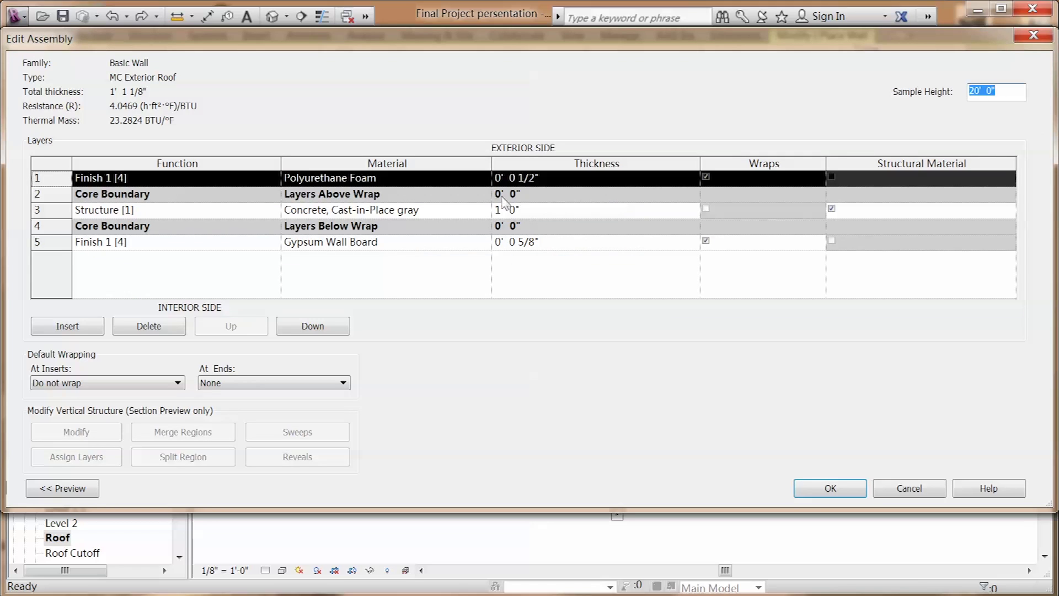
left_click(479, 178)
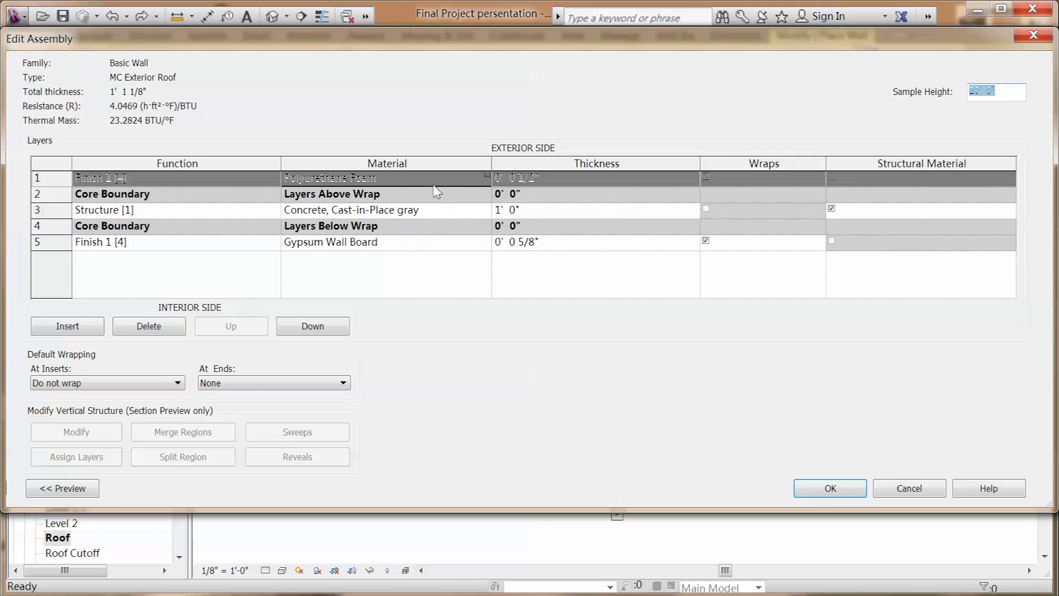
left_click(487, 177)
left_click(278, 80)
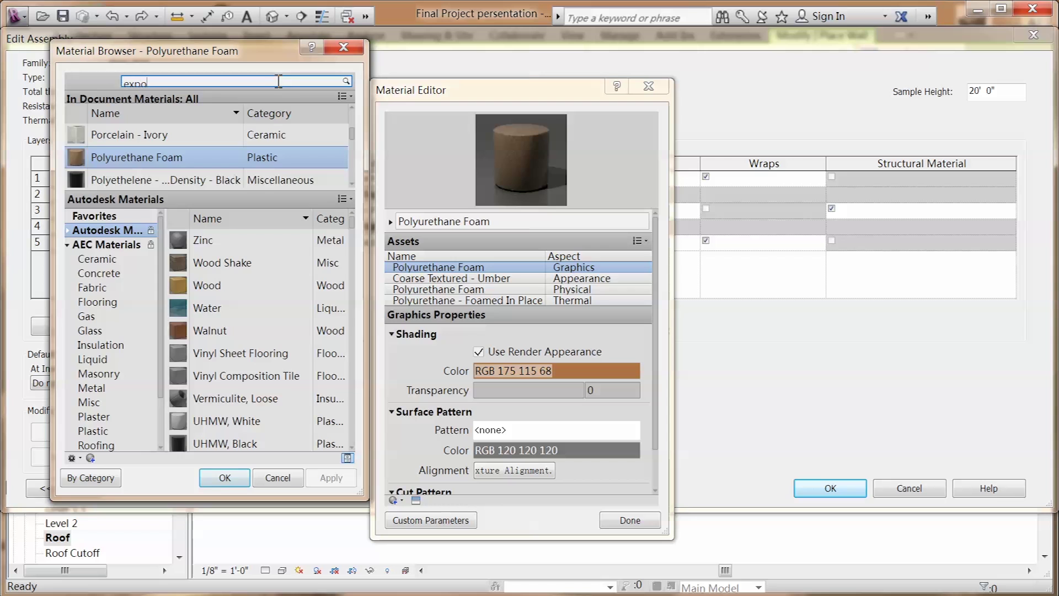
left_click(236, 144)
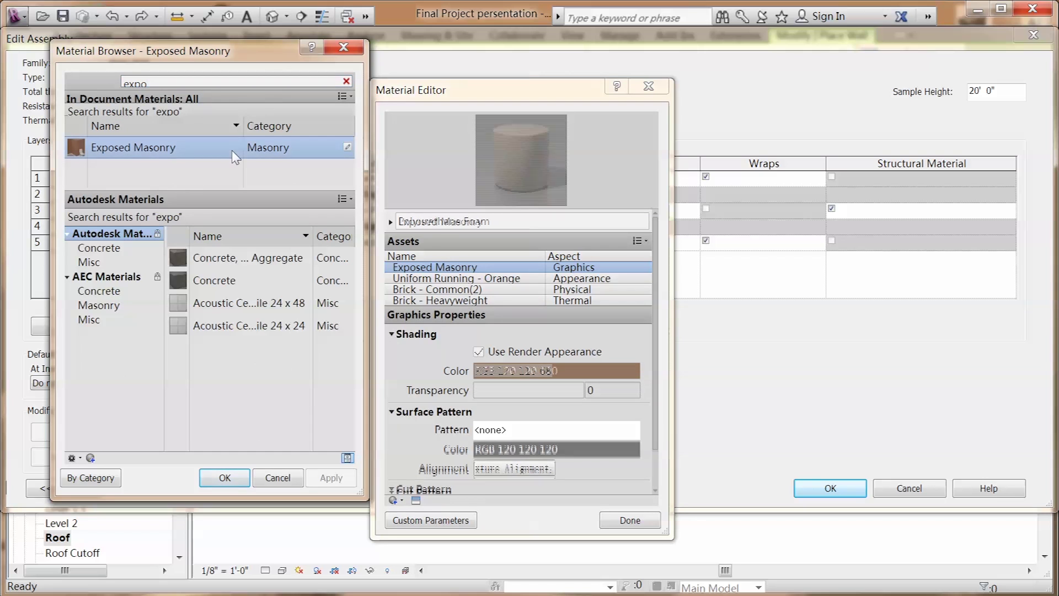
left_click(226, 477)
left_click(818, 493)
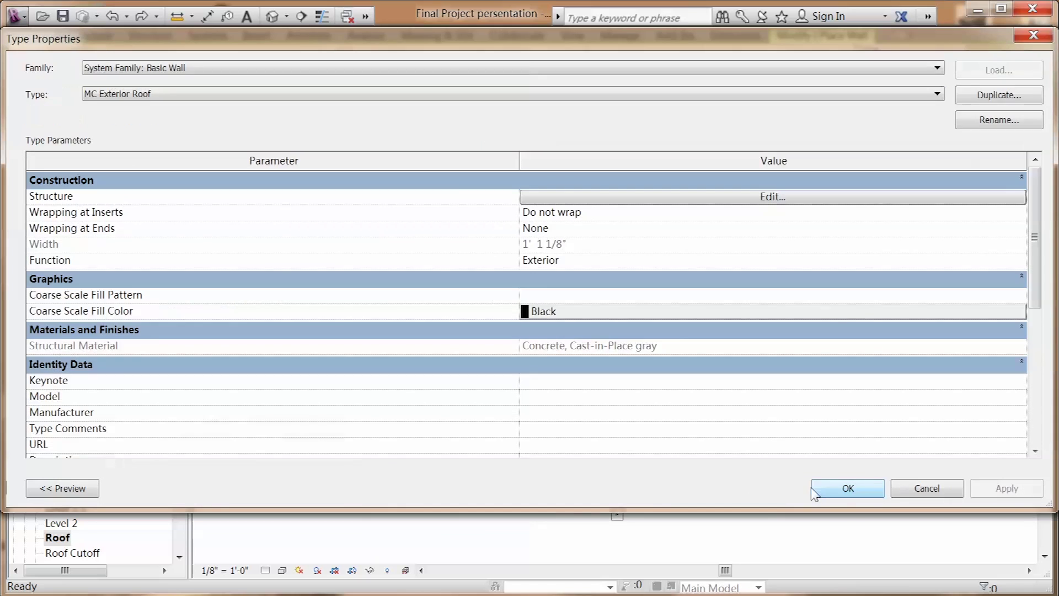
left_click(847, 489)
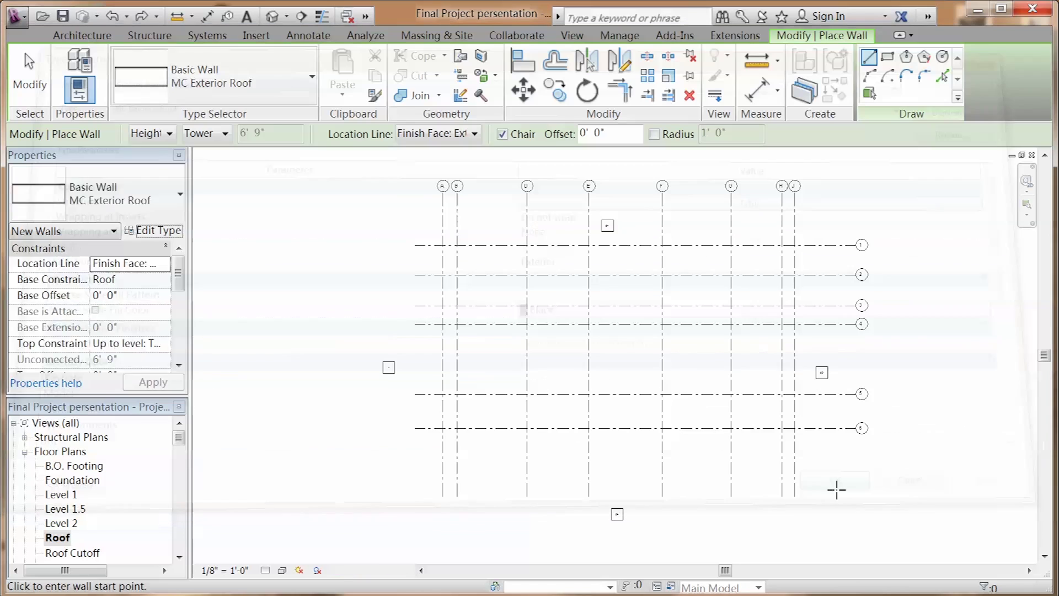
Step: Draw a closed rectangle of MC Exterior Roof walls through B/1, D/1, D/3 and B/3
left_click(457, 244)
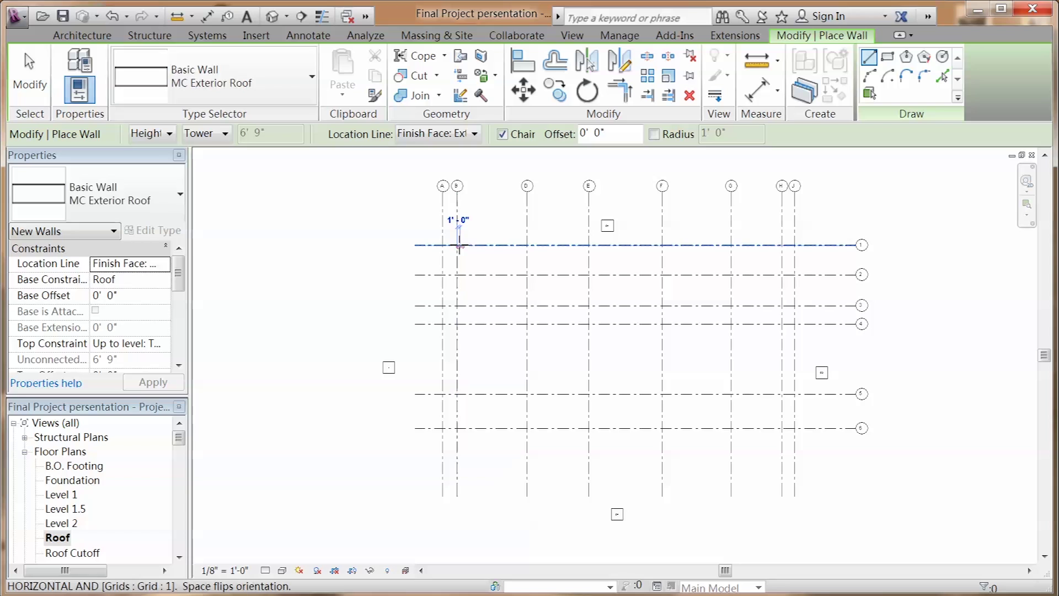
left_click(526, 245)
left_click(526, 305)
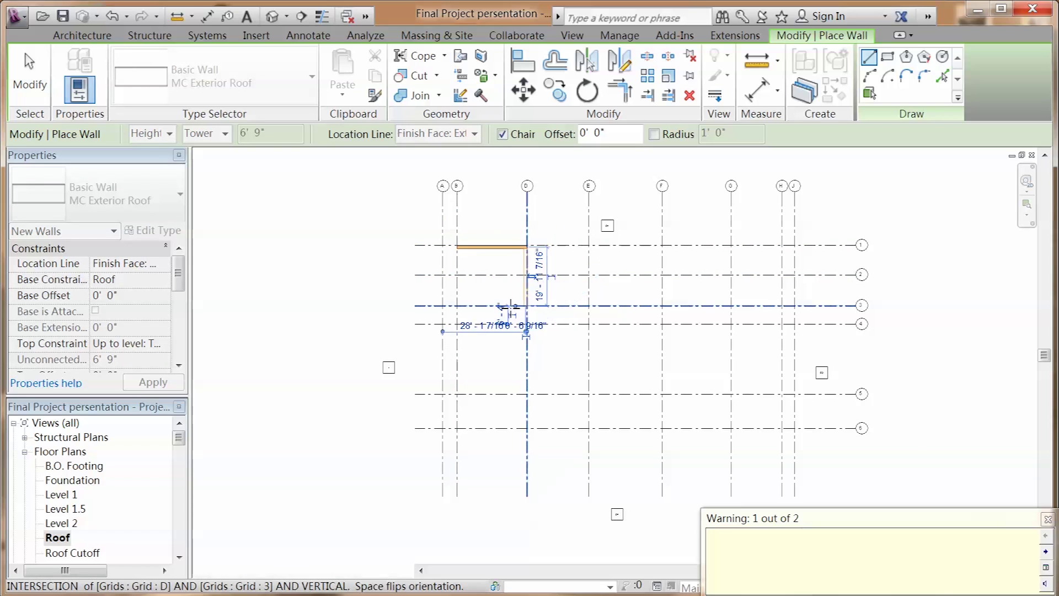
left_click(457, 305)
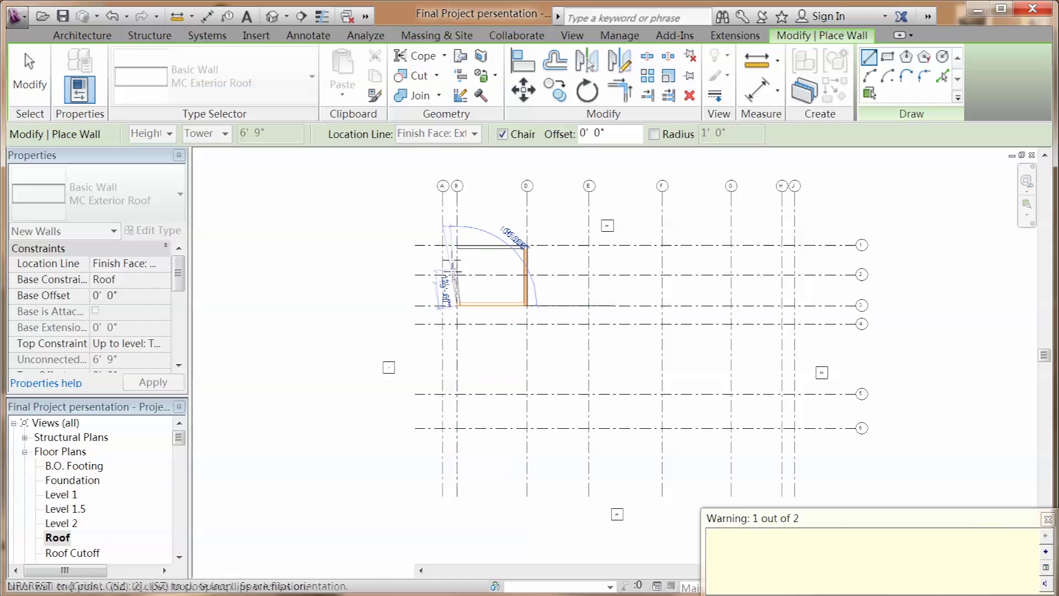
left_click(456, 244)
key("Escape")
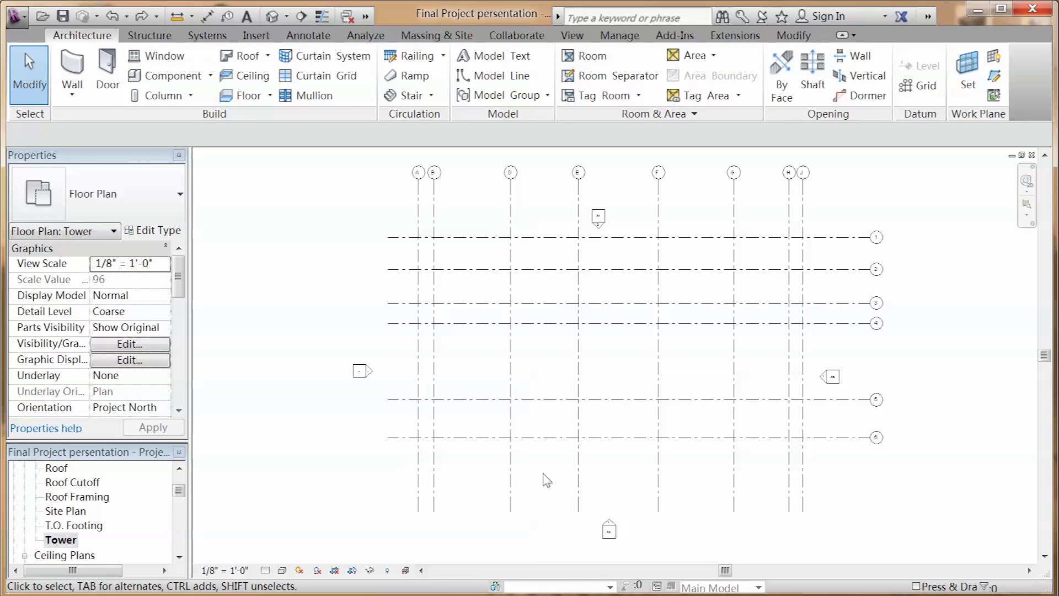
Step: Show the Tower floor plan with the Roof level as its underlay
double_click(62, 539)
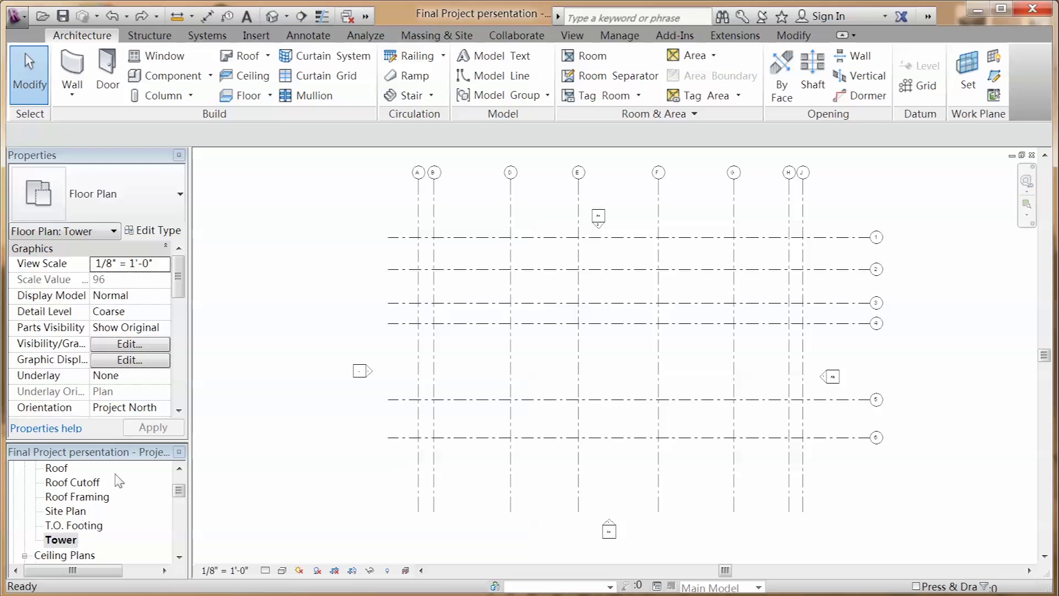
left_click(164, 377)
left_click_drag(167, 404, 161, 425)
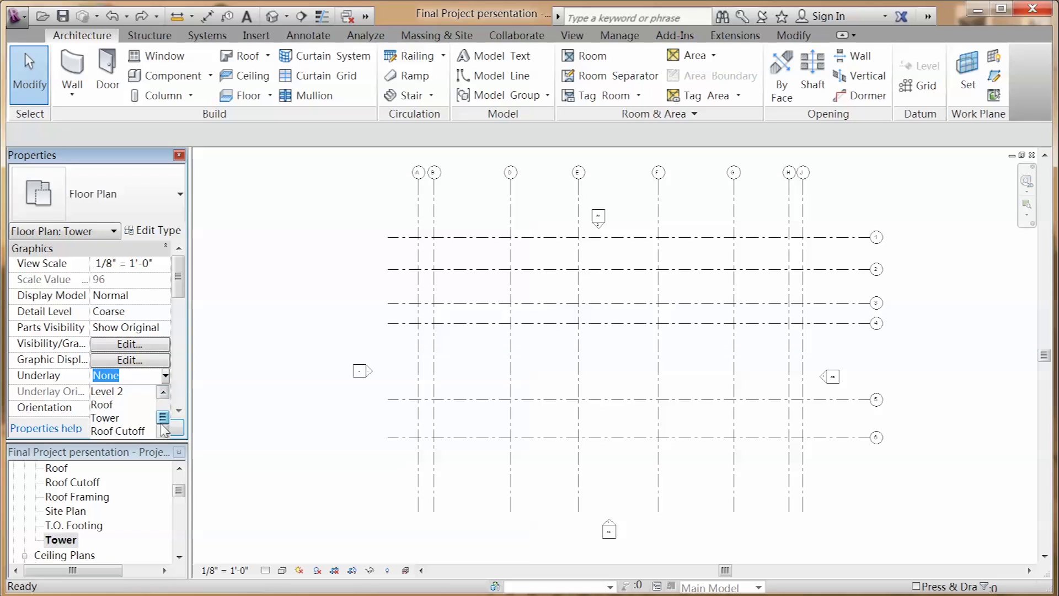
left_click(113, 408)
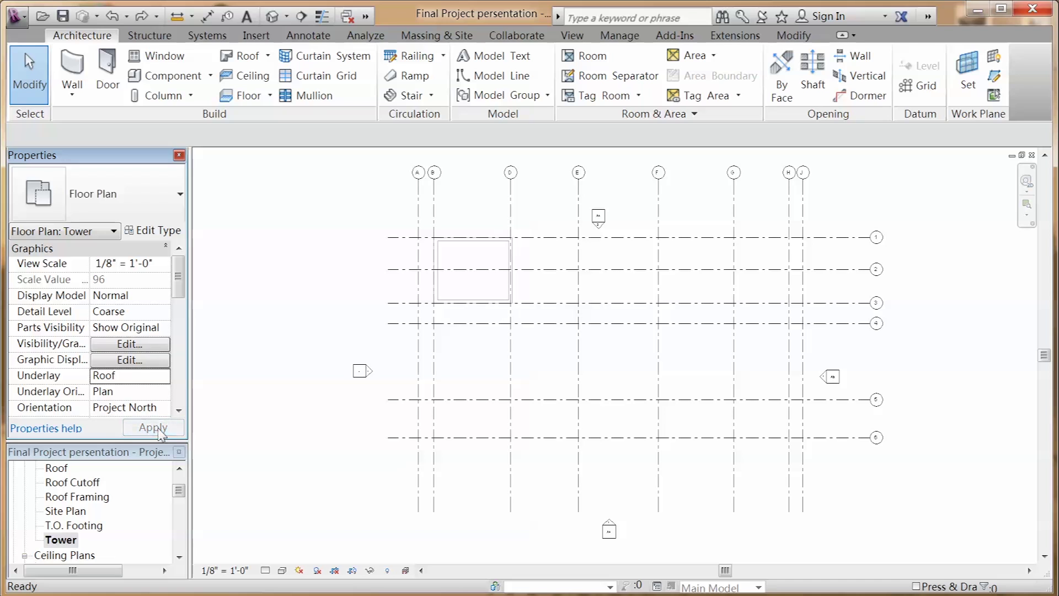
Step: Create a footprint roof with a 2' overhang on the four tower walls, then return to the Roof plan
left_click(247, 56)
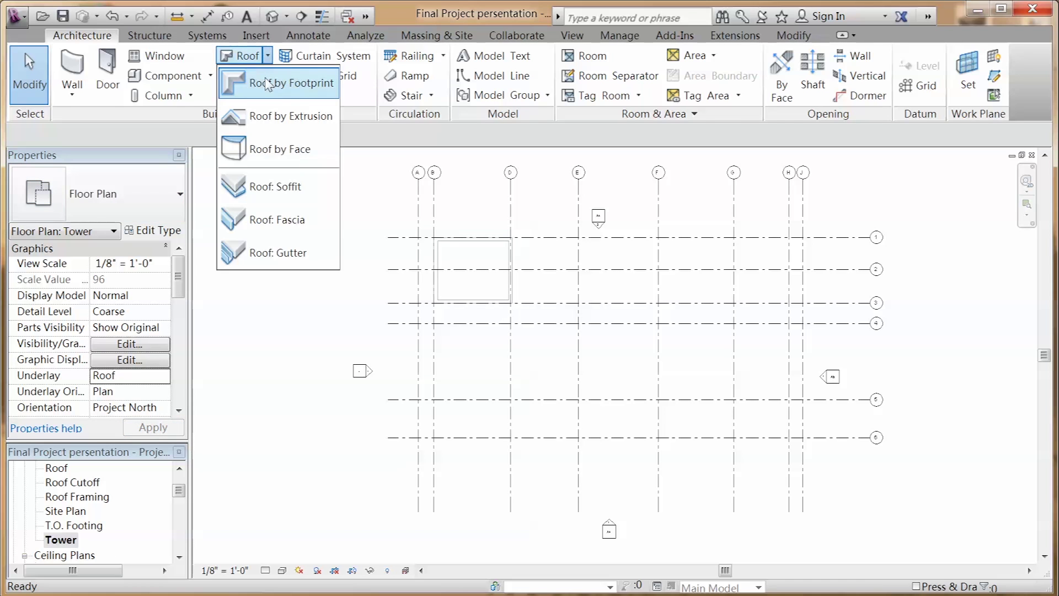
left_click(248, 82)
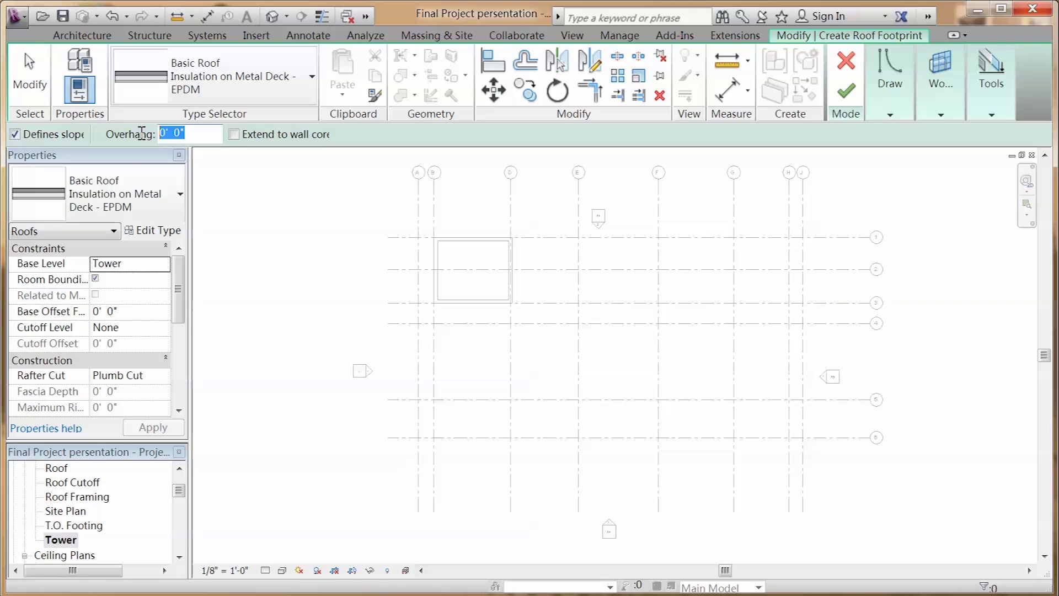
type("2")
left_click(435, 270)
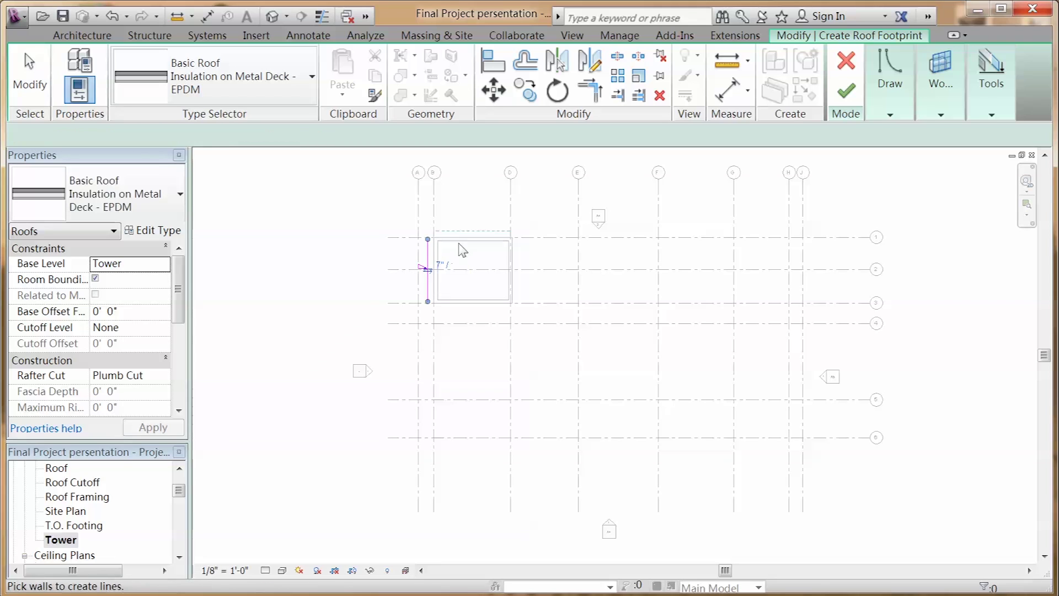
left_click(469, 240)
left_click(513, 263)
left_click(486, 301)
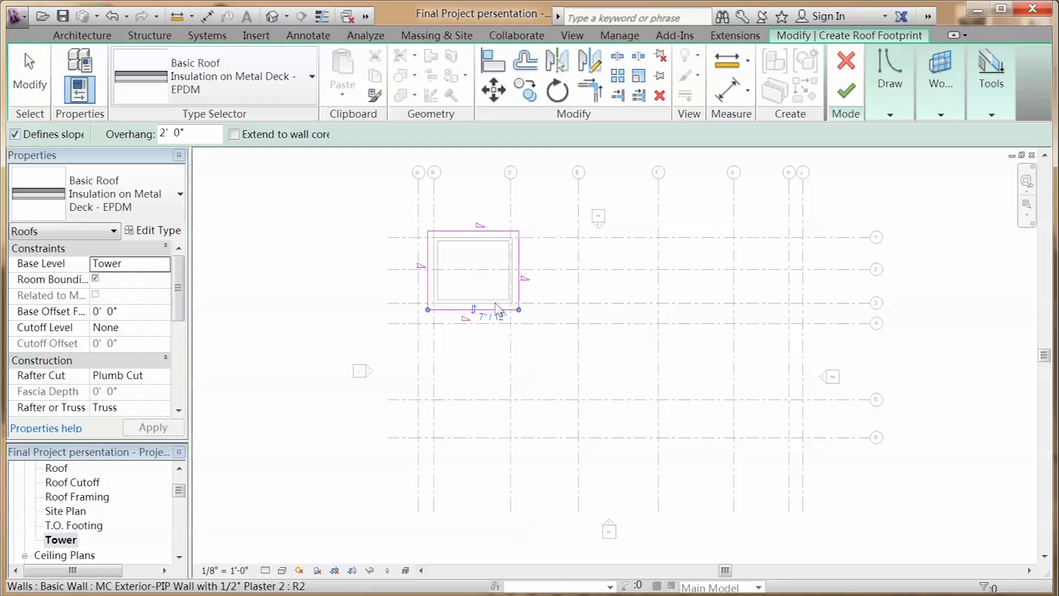
left_click(849, 100)
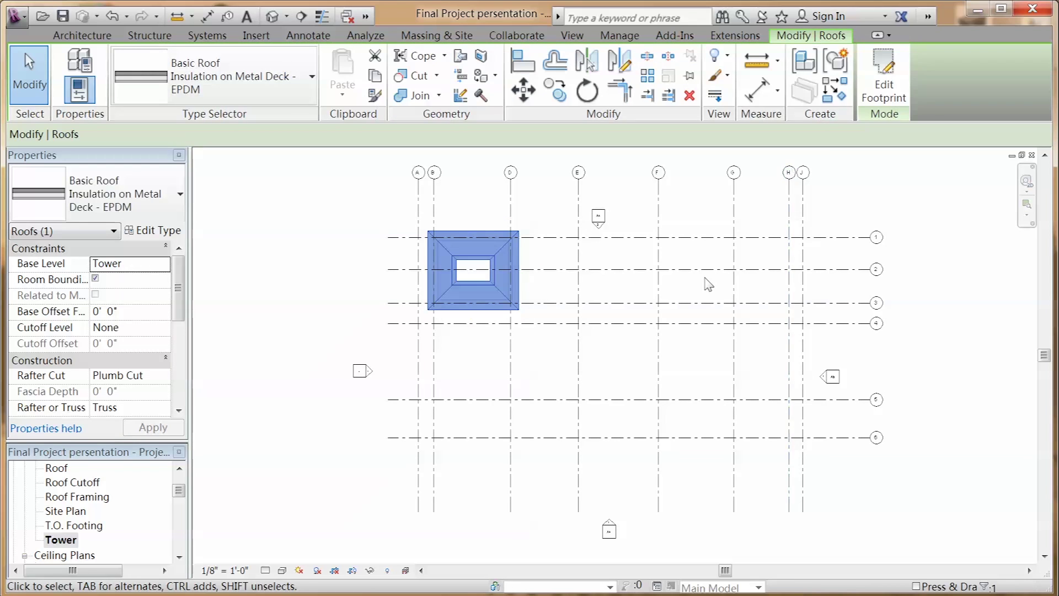
left_click(622, 363)
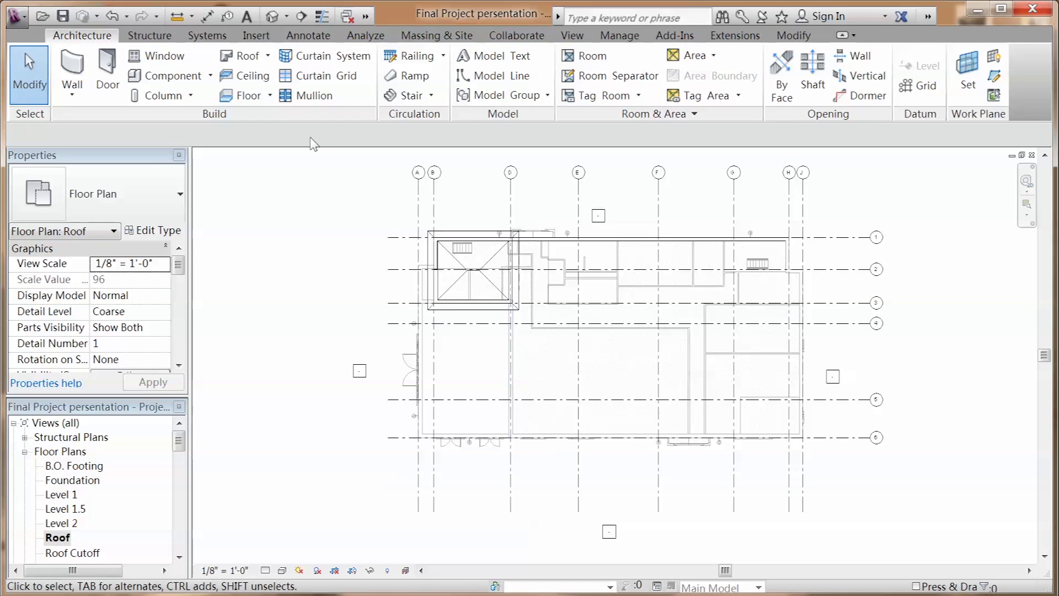
Step: Start a footprint roof over the main block, cut off at Roof Cutoff, picking the building wall
left_click(266, 55)
left_click(274, 77)
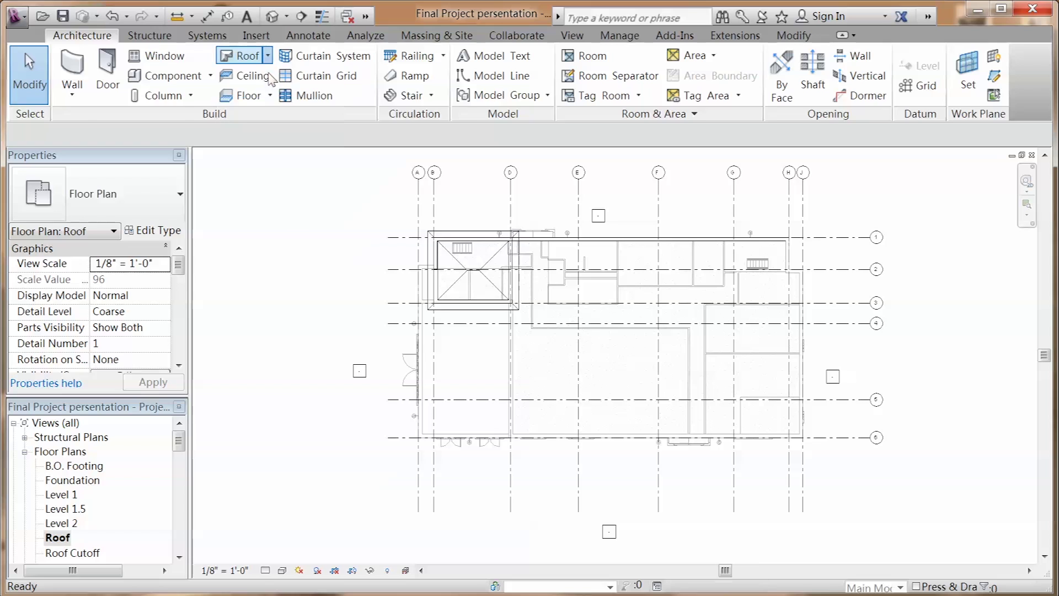
left_click(148, 328)
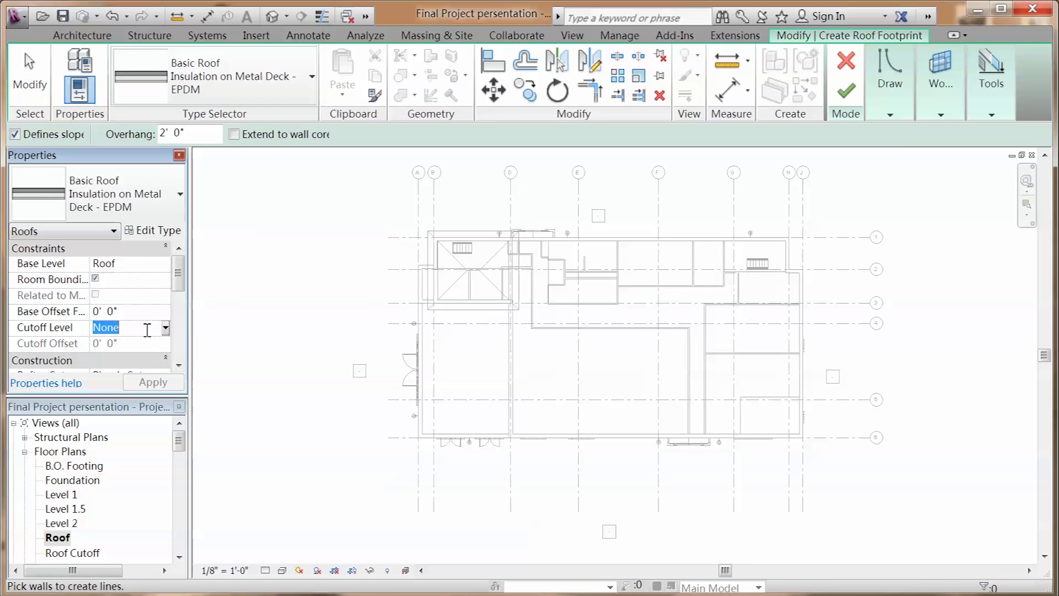
left_click(165, 329)
scroll(166, 365, "down", 1)
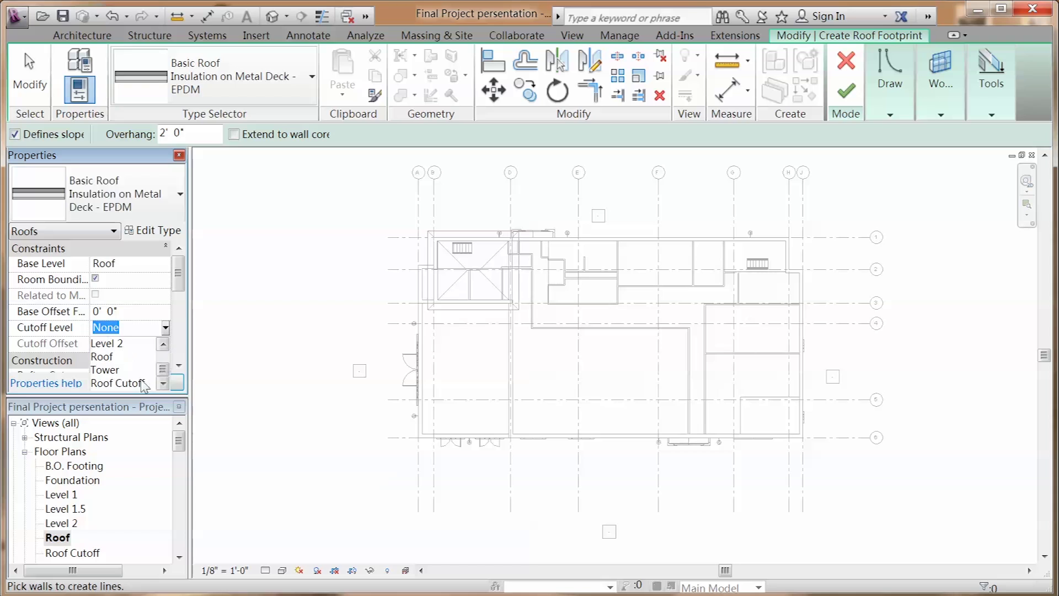
left_click(118, 383)
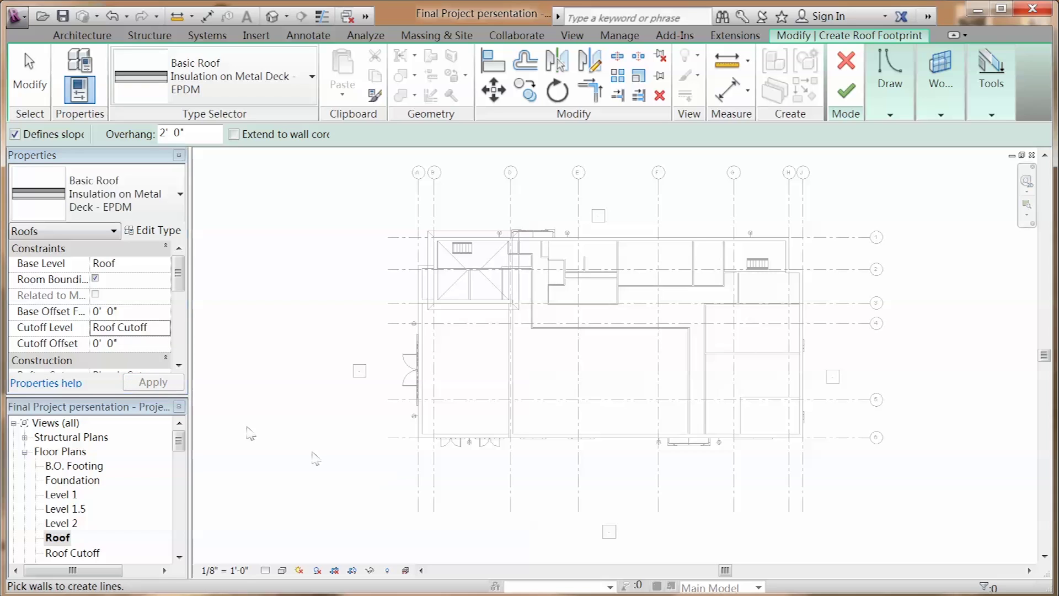
left_click(508, 386)
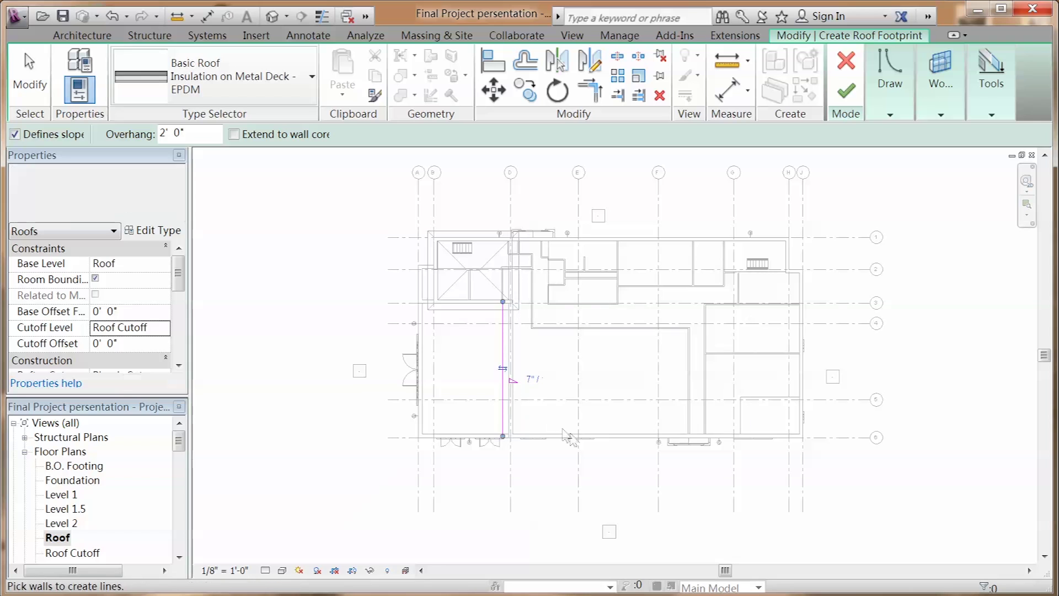
Step: Trim the footprint lines into corners, finish the roof, and attach the highlighted walls to it
left_click(595, 93)
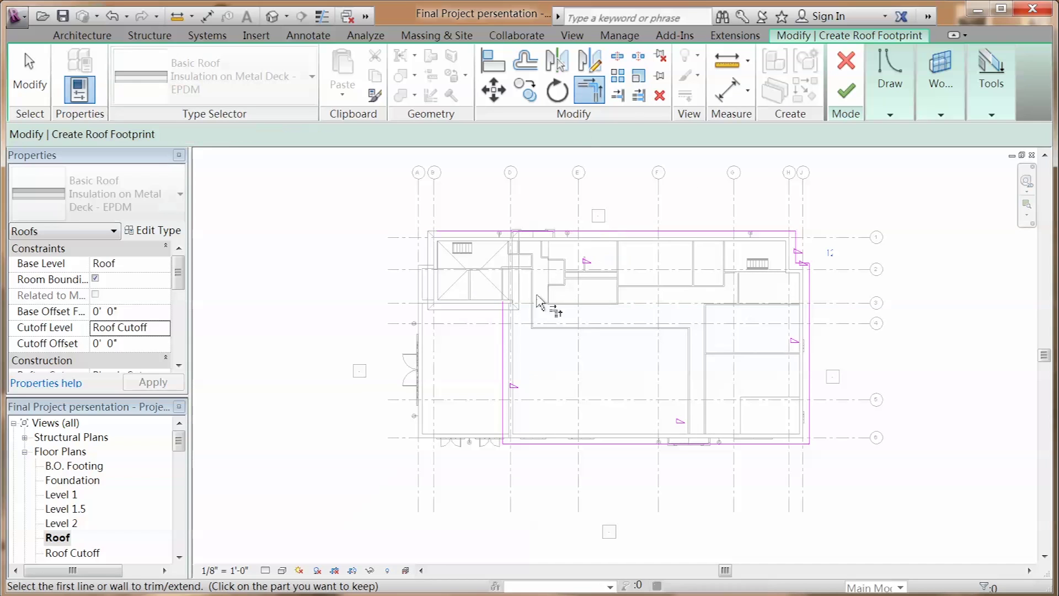
left_click(503, 346)
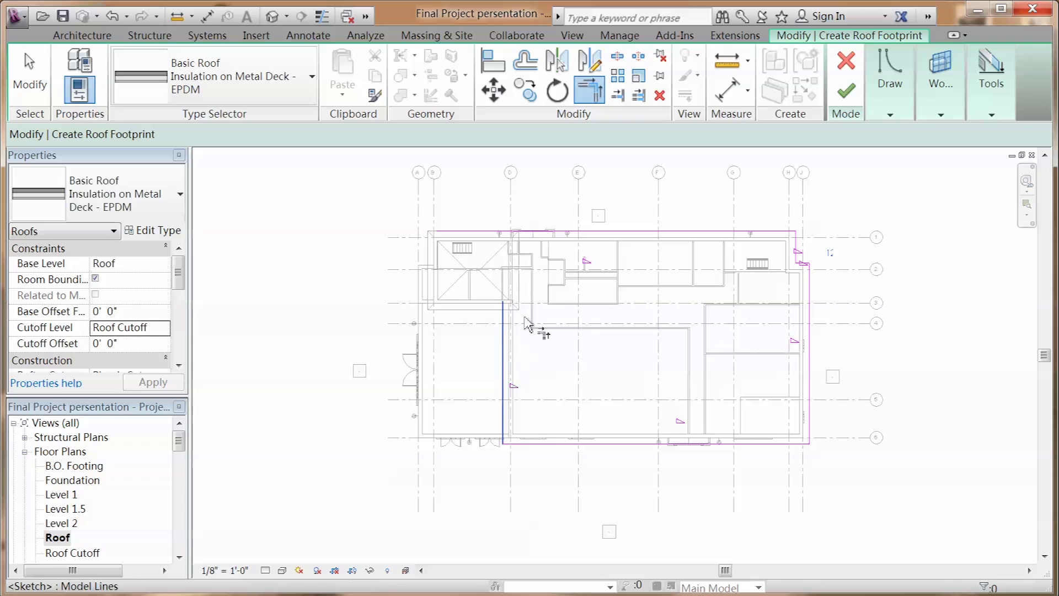
left_click(584, 234)
left_click(516, 440)
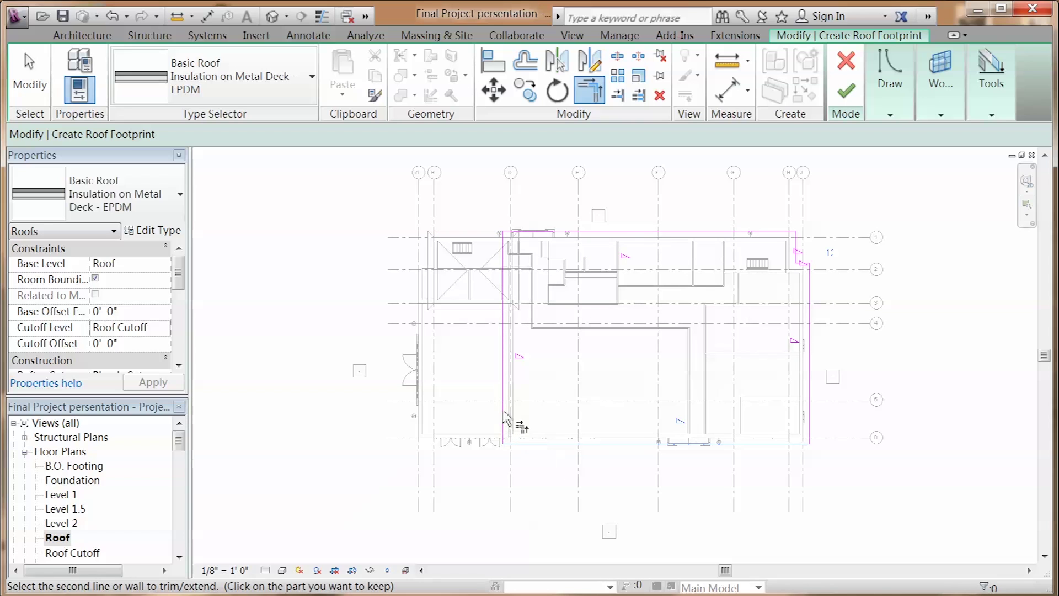
left_click(503, 414)
left_click(843, 93)
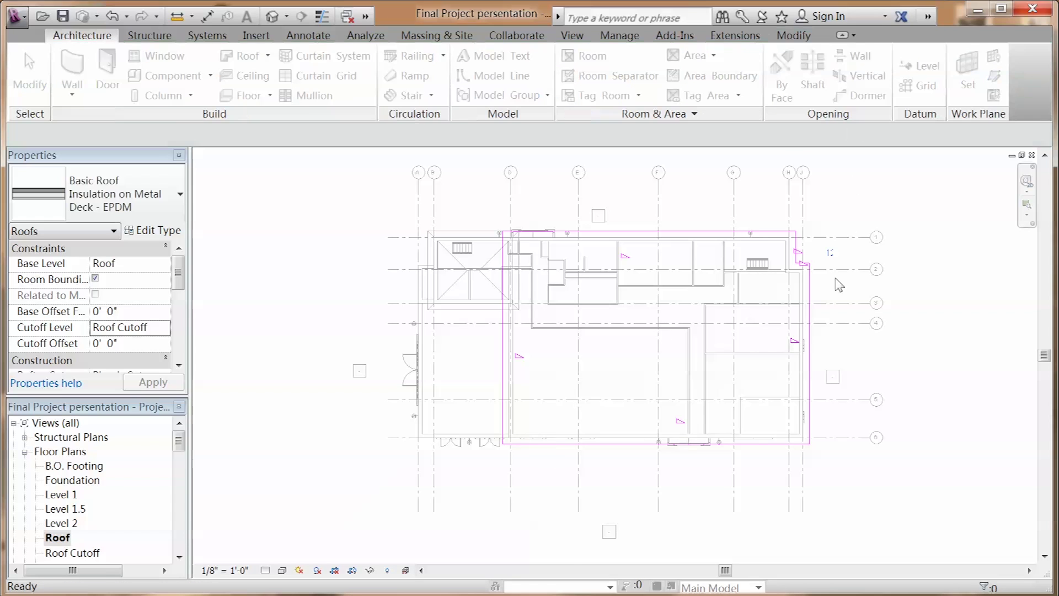
left_click(571, 334)
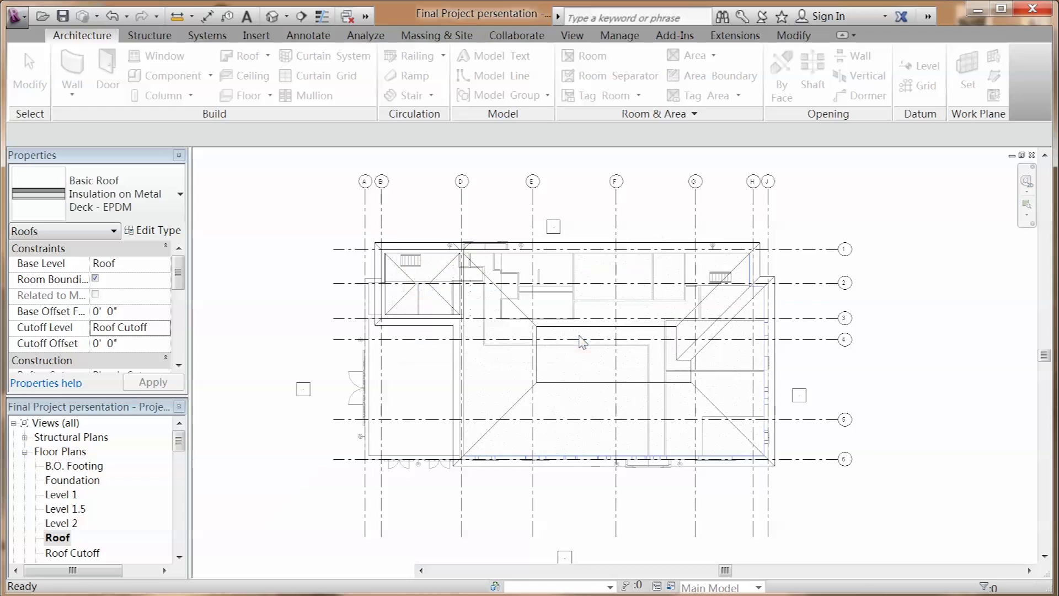
left_click(622, 481)
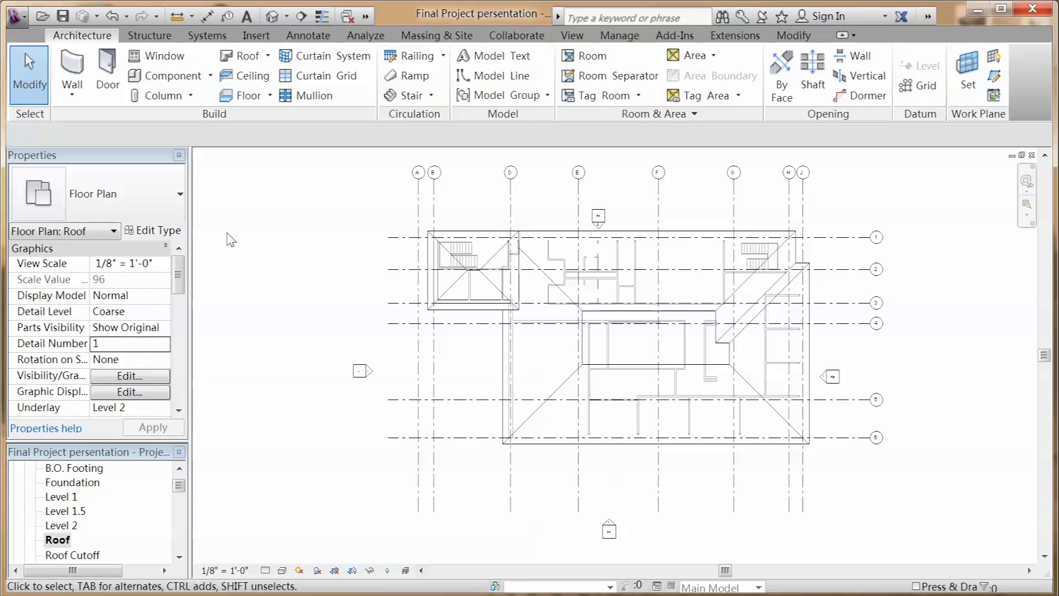
Step: Set up a new wall of type MC Exterior Roof with its top at Roof Cutoff
left_click(72, 71)
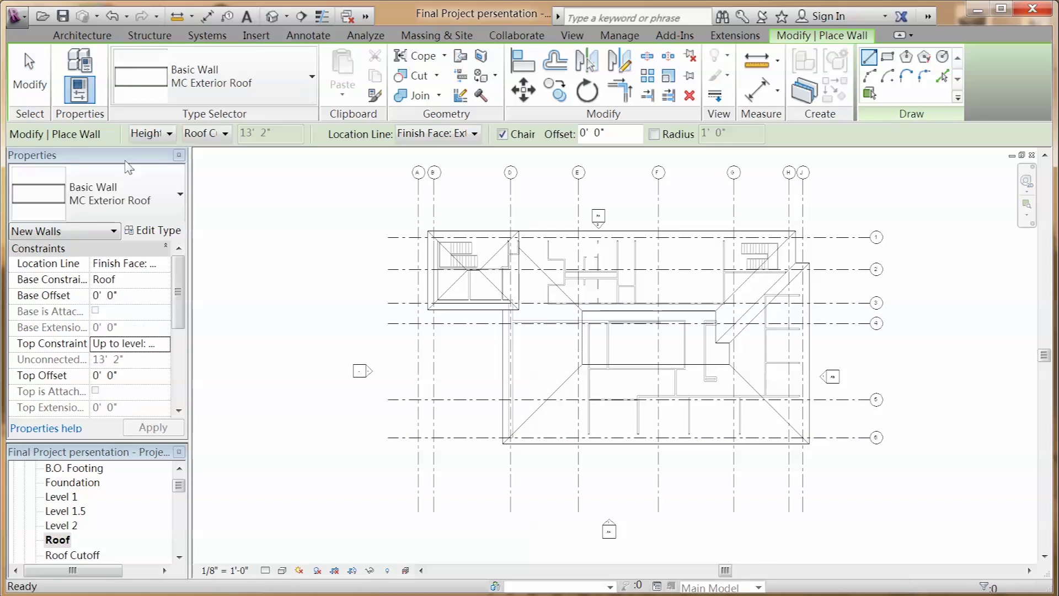
left_click(171, 196)
left_click(159, 300)
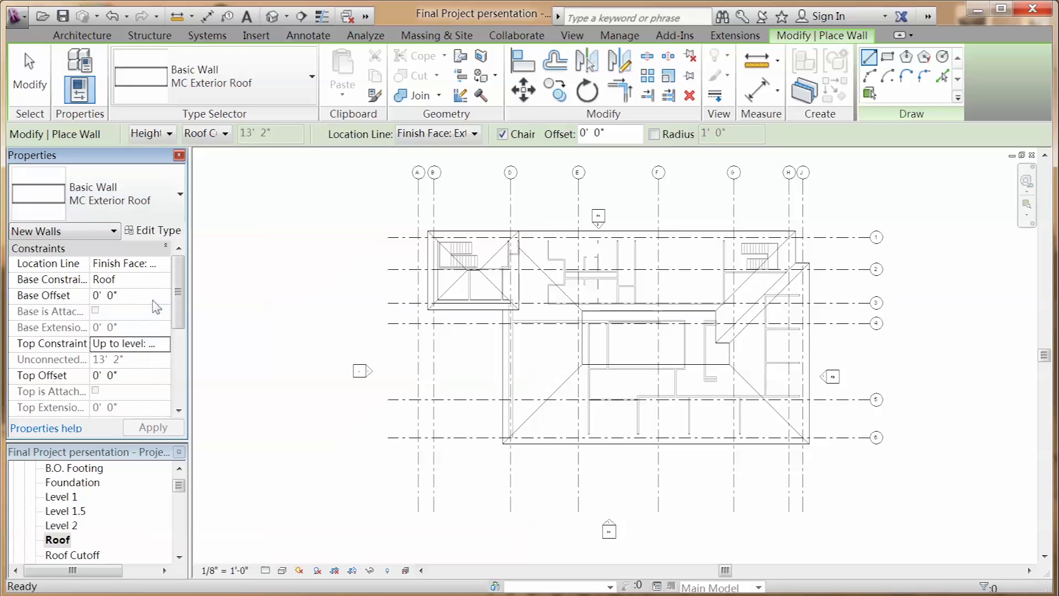
left_click(225, 134)
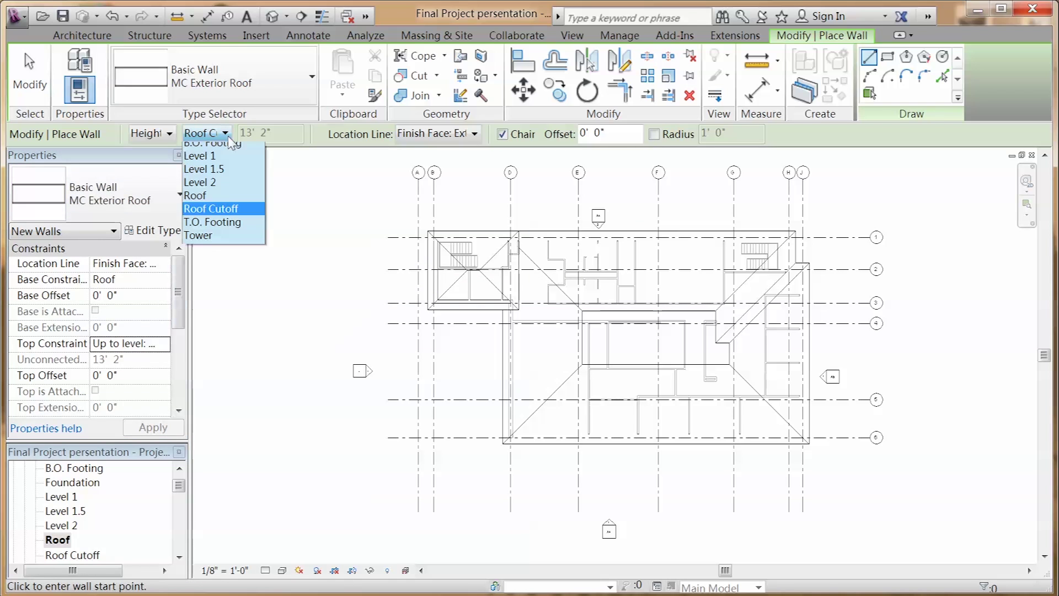
left_click(225, 211)
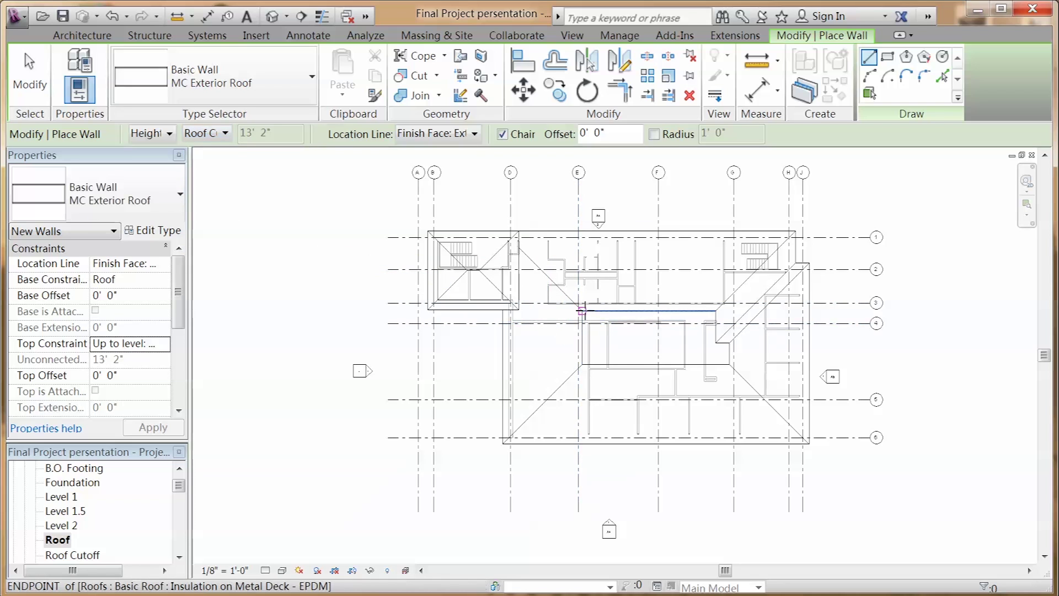
Step: Draw the chain of walls around the roof's cutoff opening, from the roof intersection back across
left_click(581, 318)
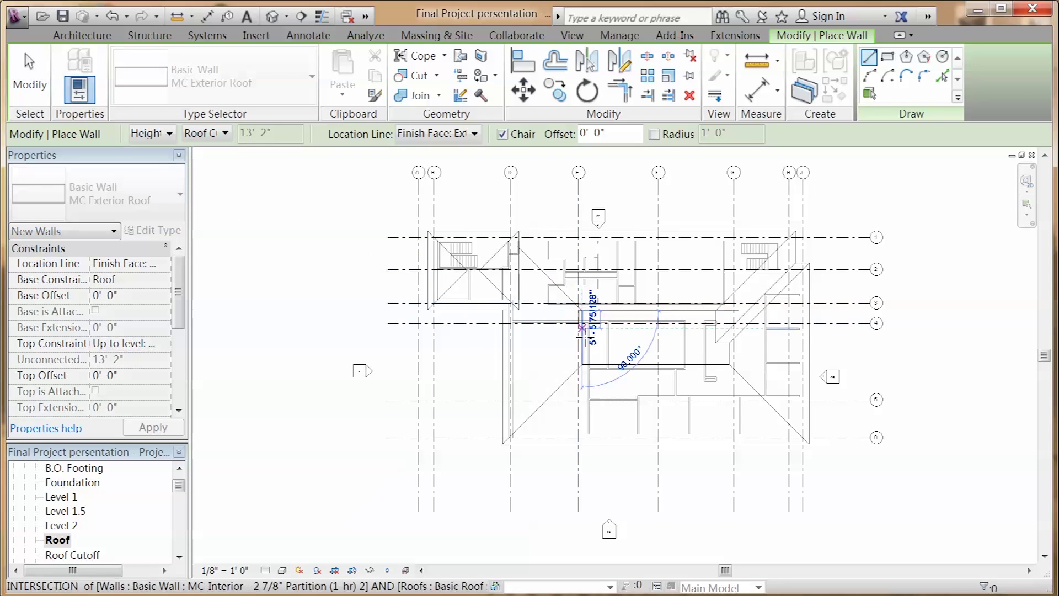
left_click(730, 363)
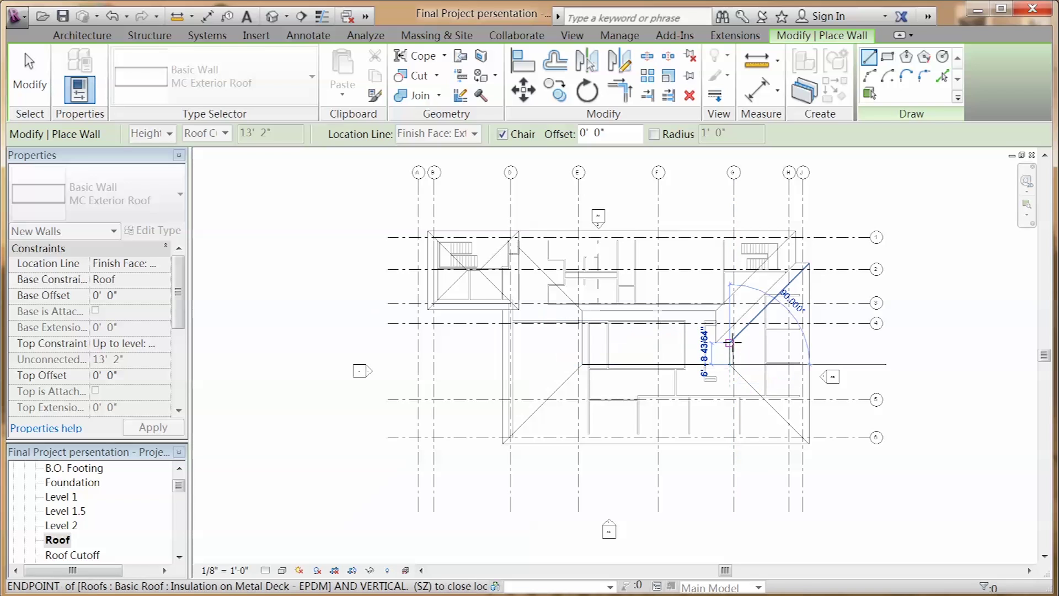
left_click(718, 342)
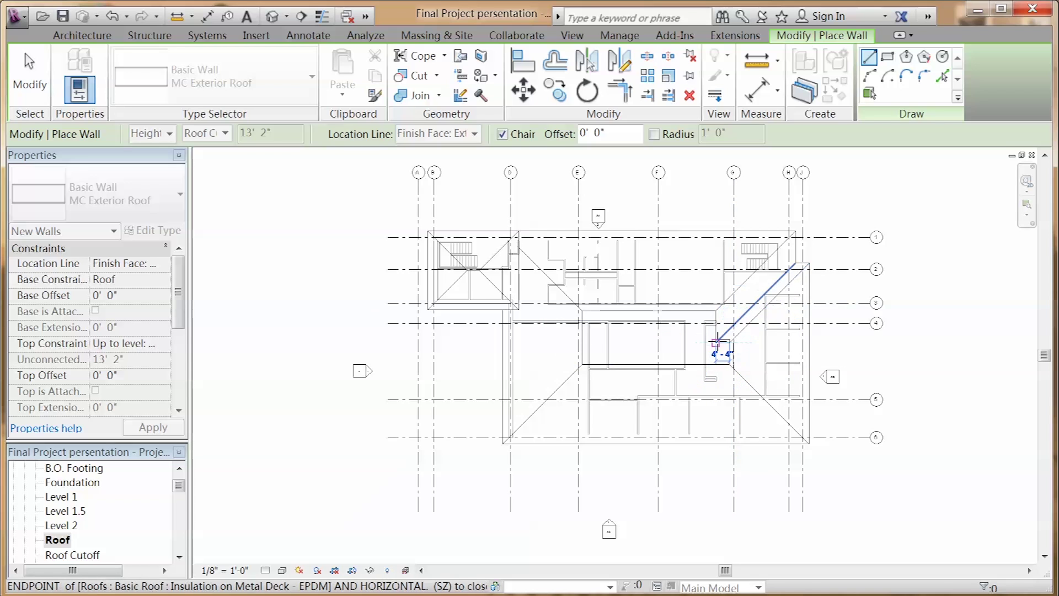
left_click(716, 308)
left_click(576, 308)
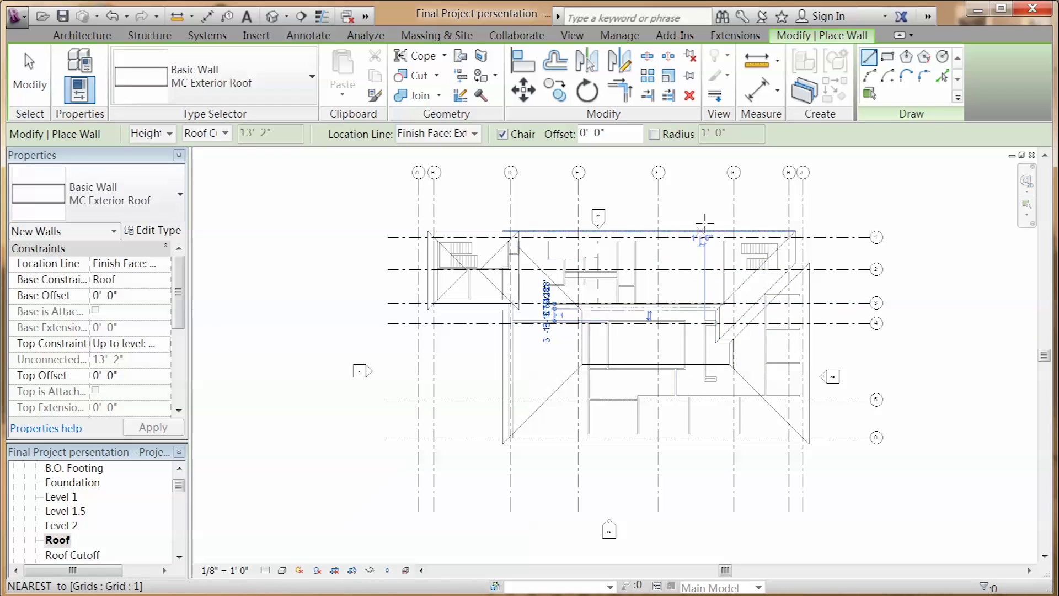
key("Escape")
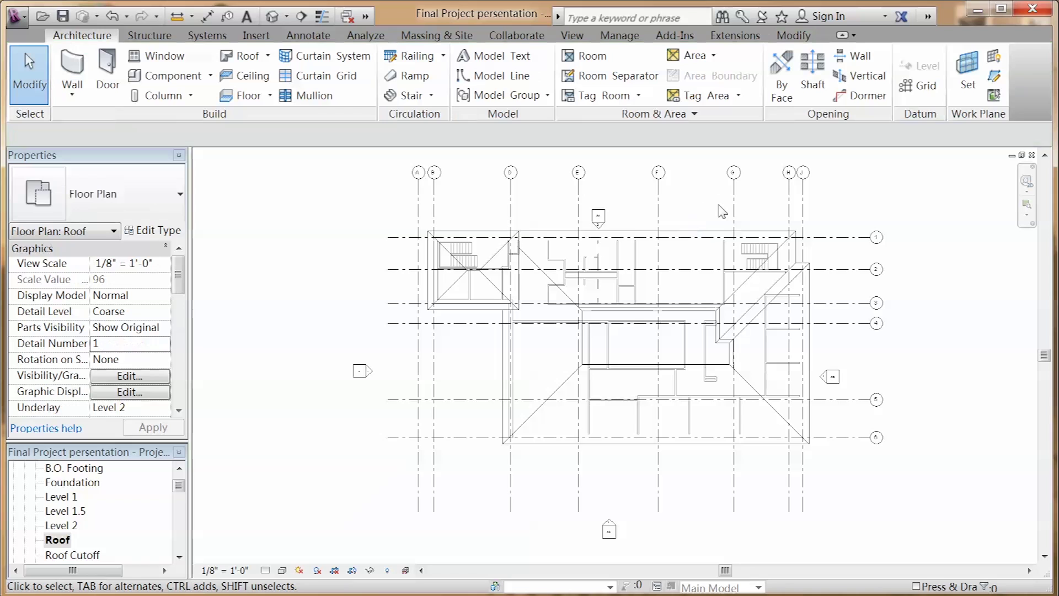
double_click(598, 216)
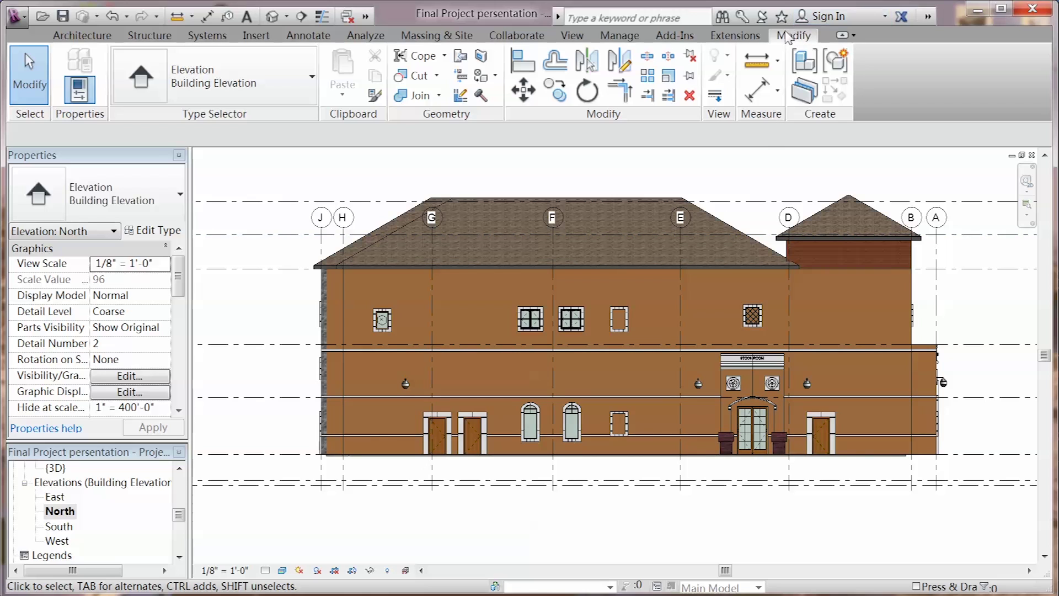
Step: Split the north wall face with a rectangular region near the lower-left doors
left_click(489, 60)
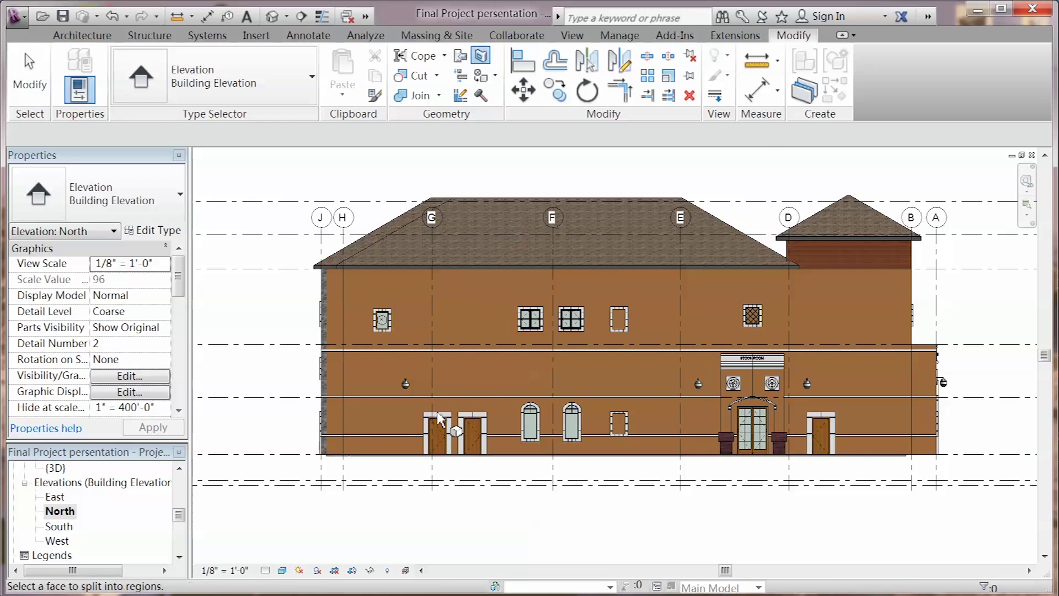
left_click(364, 431)
scroll(364, 440, "up", 5)
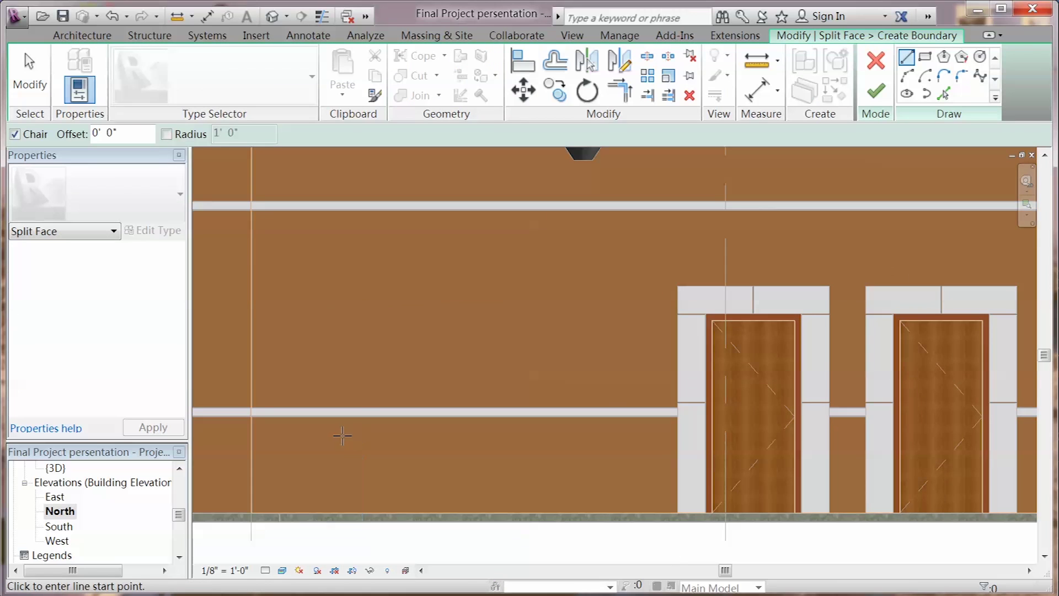
left_click(924, 57)
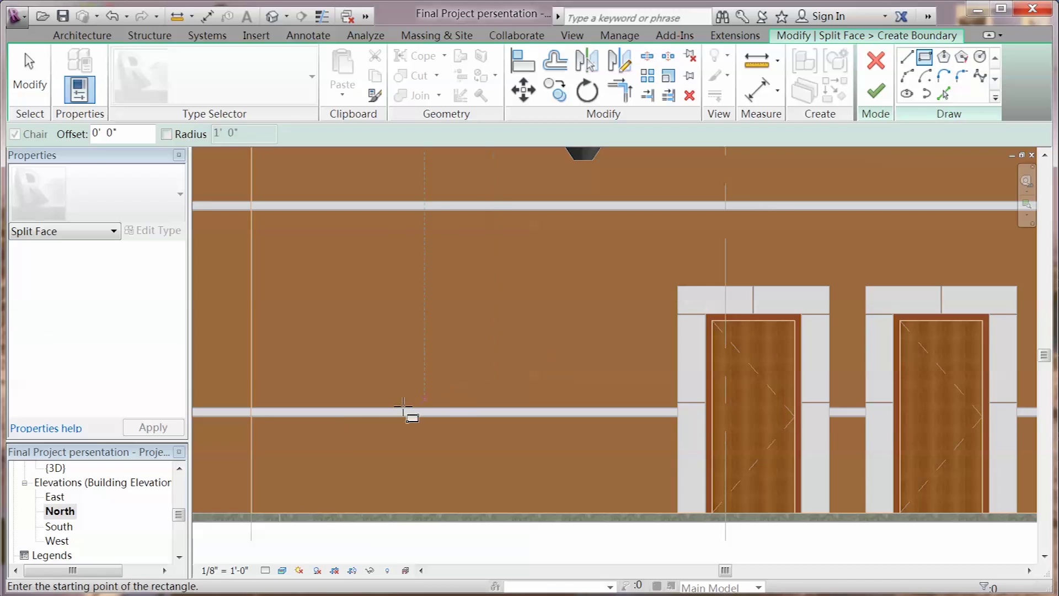
left_click(327, 426)
left_click(522, 490)
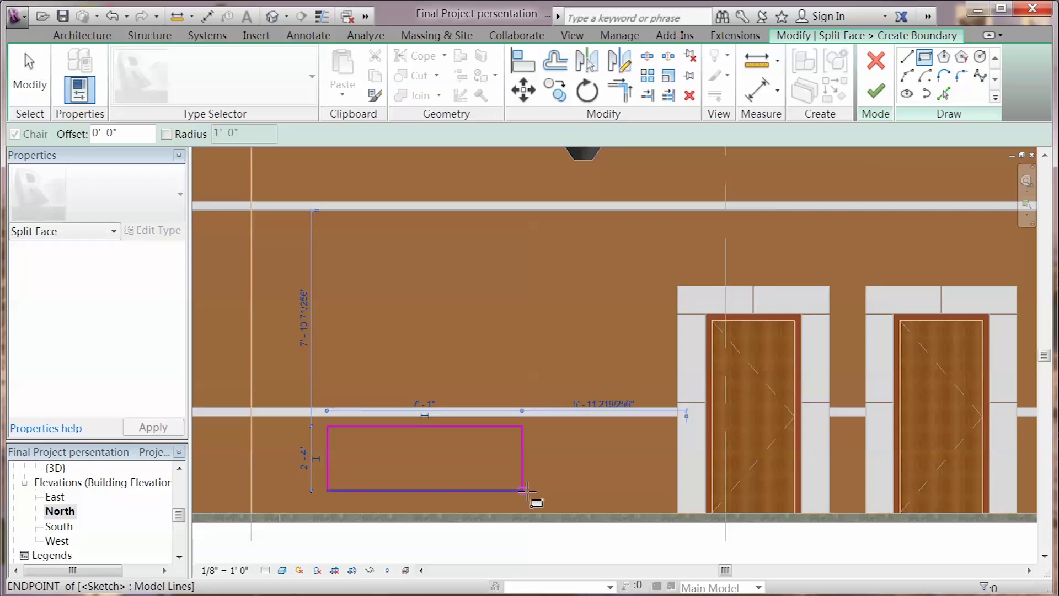
left_click(874, 93)
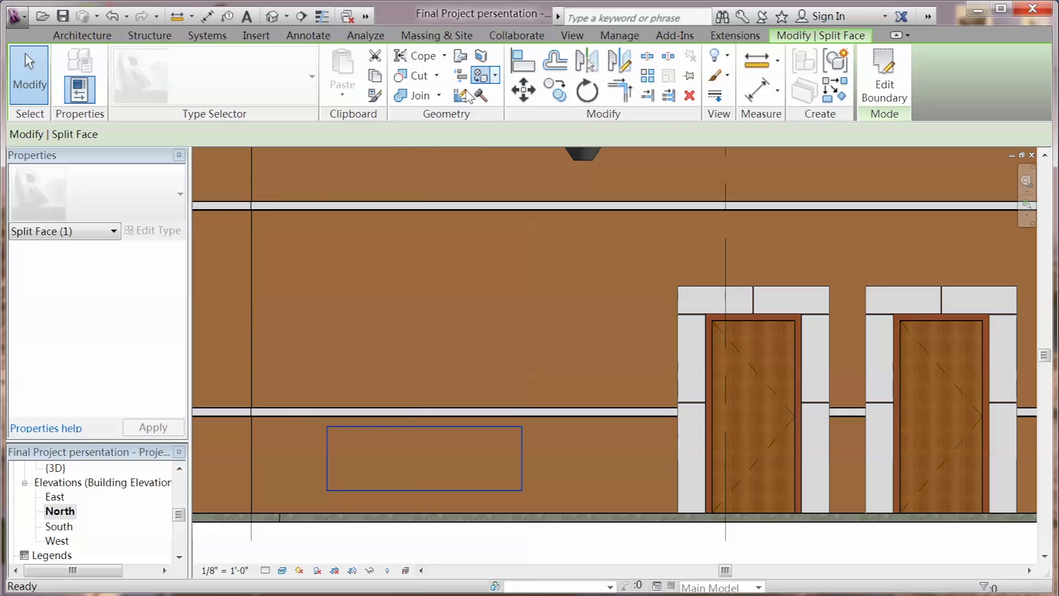
Step: Paint the new rectangular region with the Brick, Common material
left_click(481, 77)
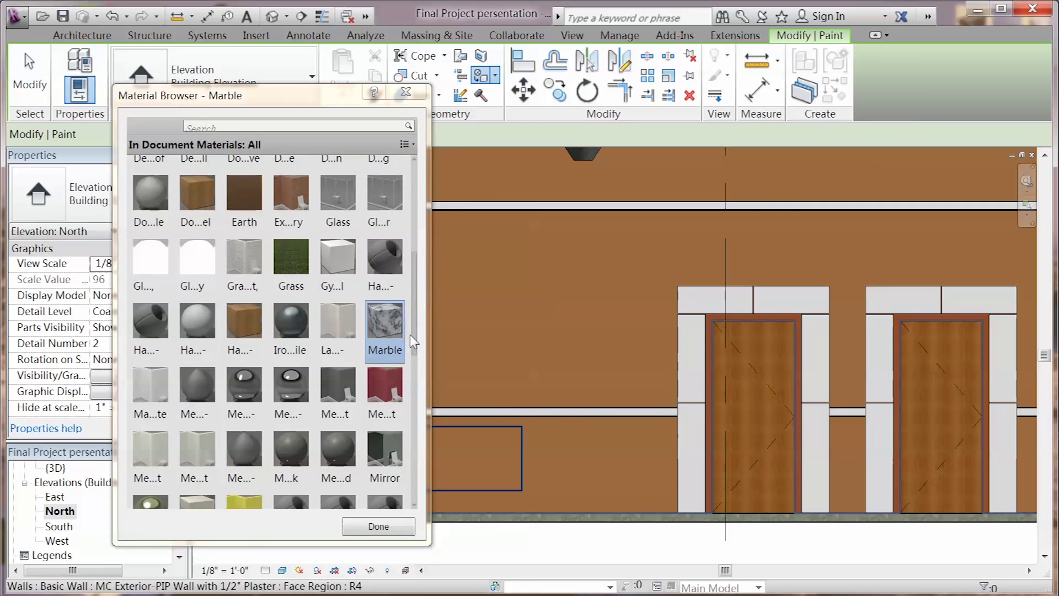
left_click_drag(413, 339, 419, 223)
left_click(158, 239)
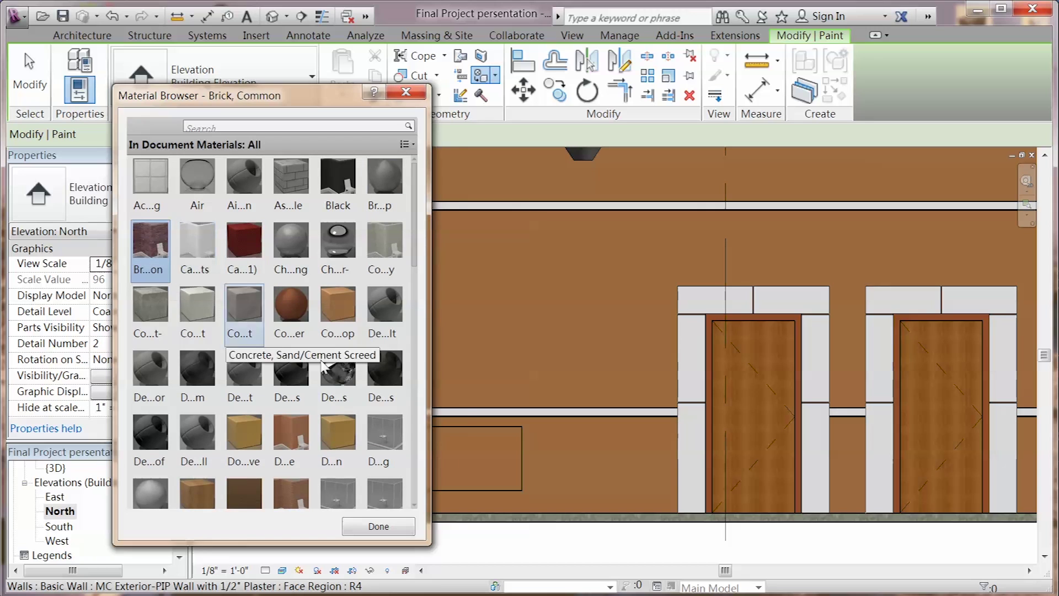
left_click(463, 477)
scroll(386, 499, "down", 1)
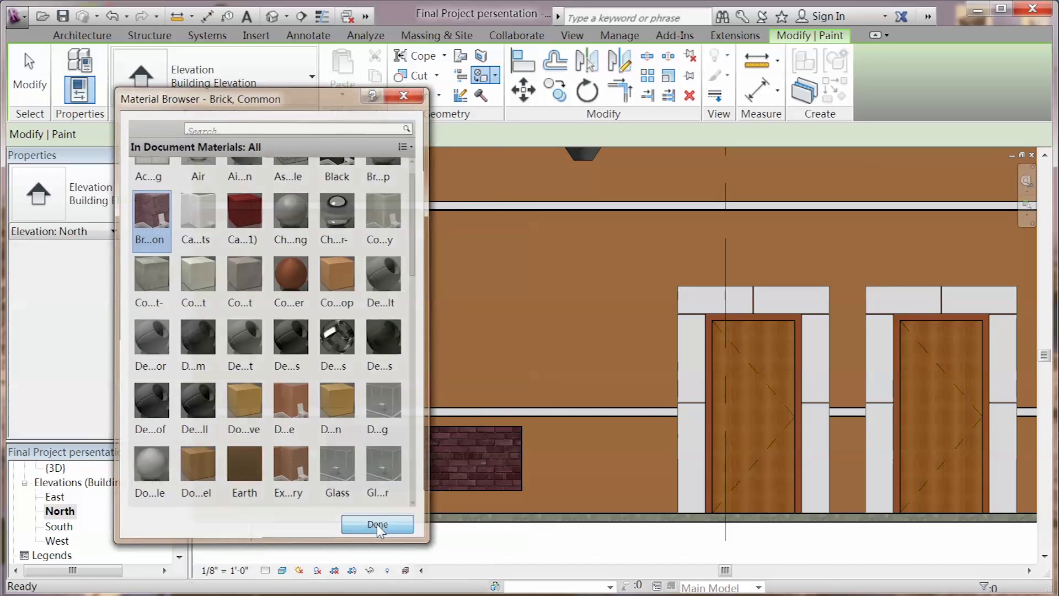
left_click(386, 523)
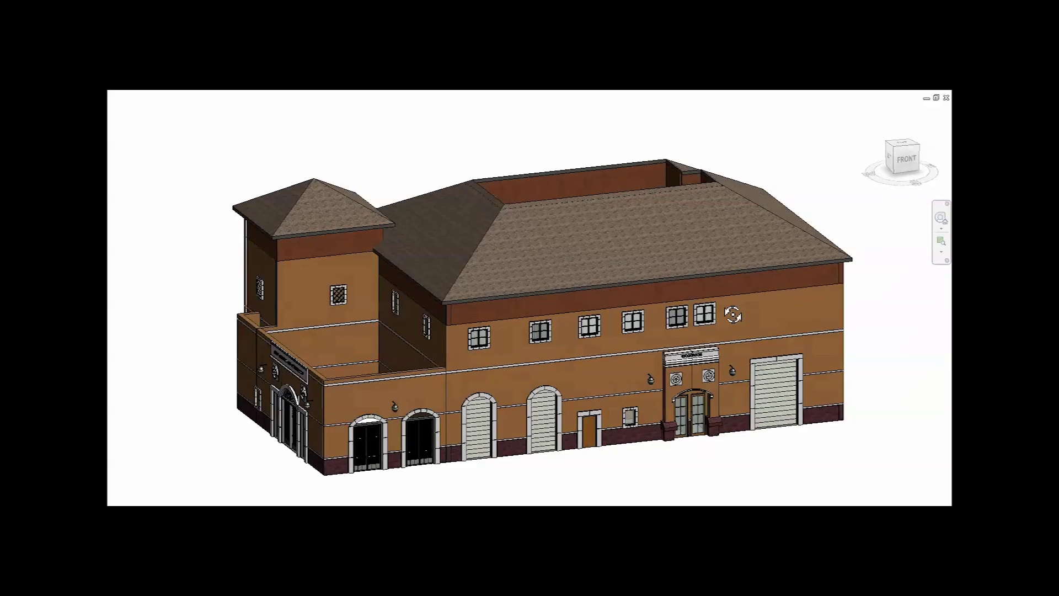
Step: Orbit the 3D model to view the building's right side
middle_click_drag(732, 315, 5, 301, "shift")
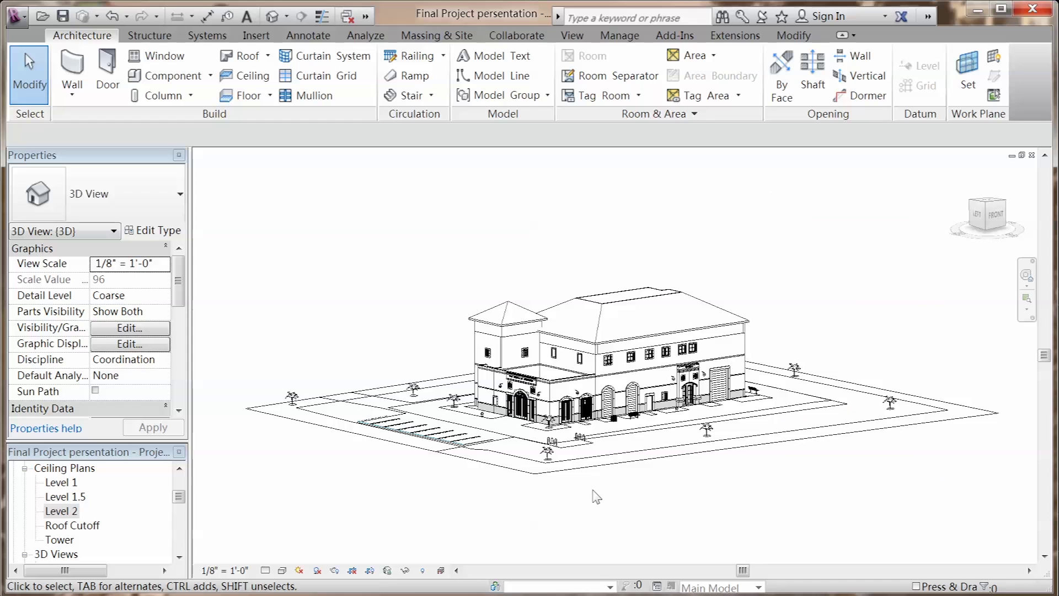
Step: In the Level 2 ceiling plan, start a Compound Ceiling of type MC-2' x 2' ACT System 2
double_click(116, 513)
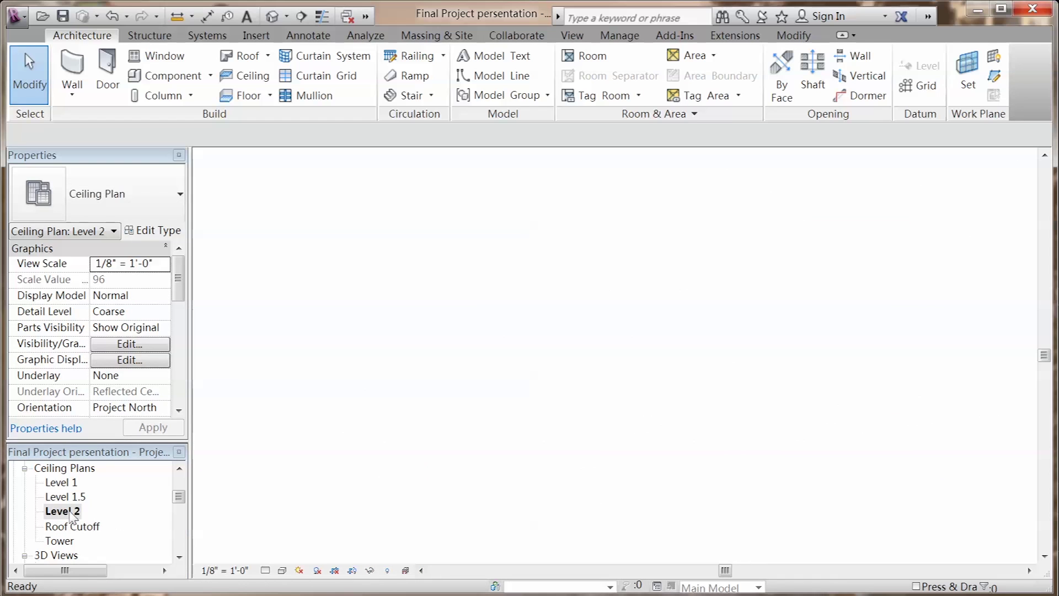
left_click(245, 76)
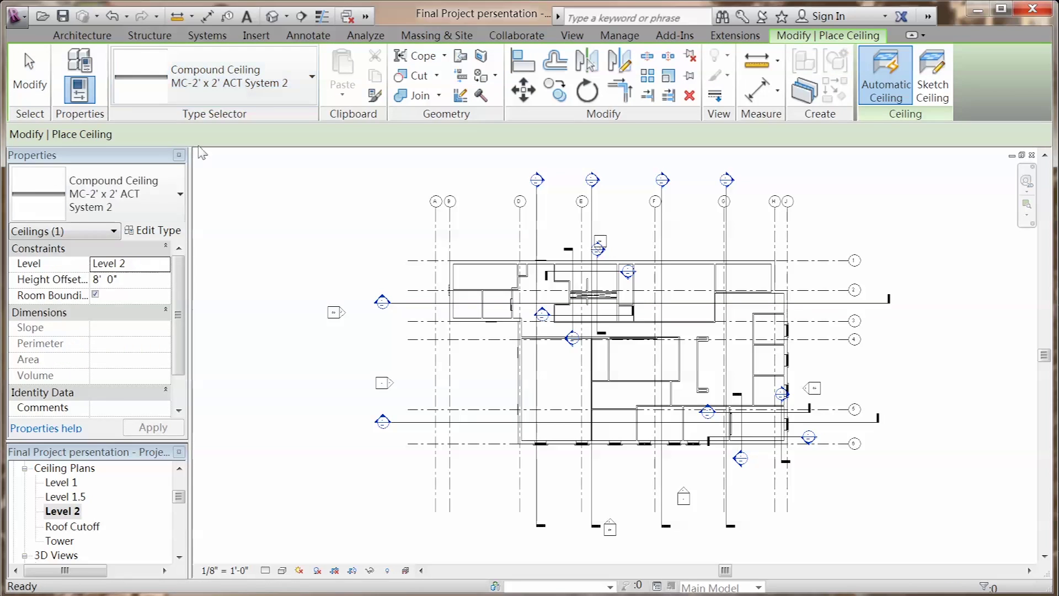
left_click(154, 204)
left_click(147, 308)
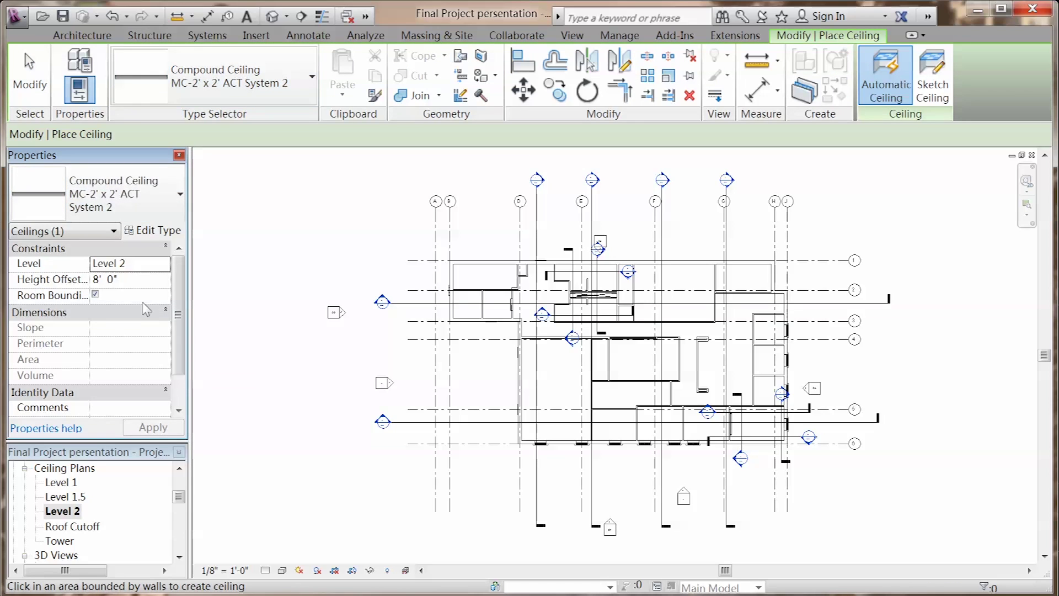
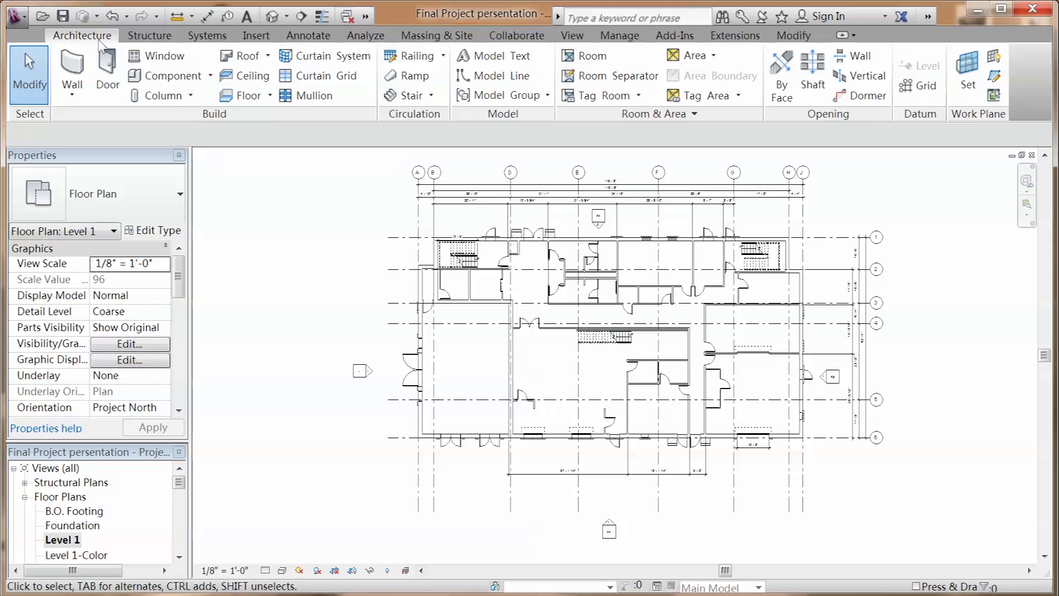
Step: Place a new room in the enclosed lower-middle space of the Level 1 plan
left_click(587, 61)
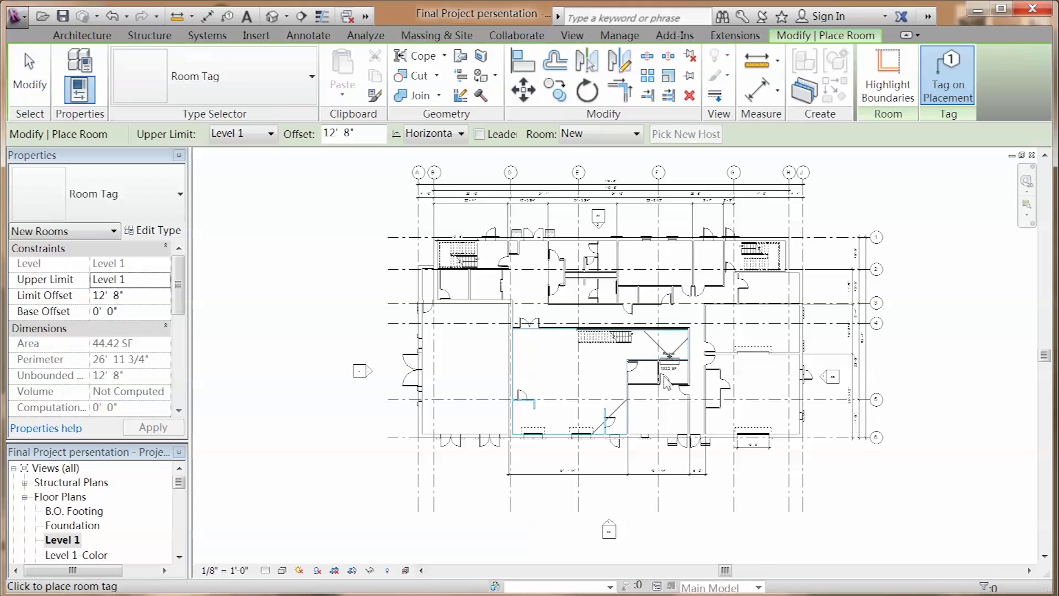
left_click(656, 411)
scroll(656, 411, "up", 5)
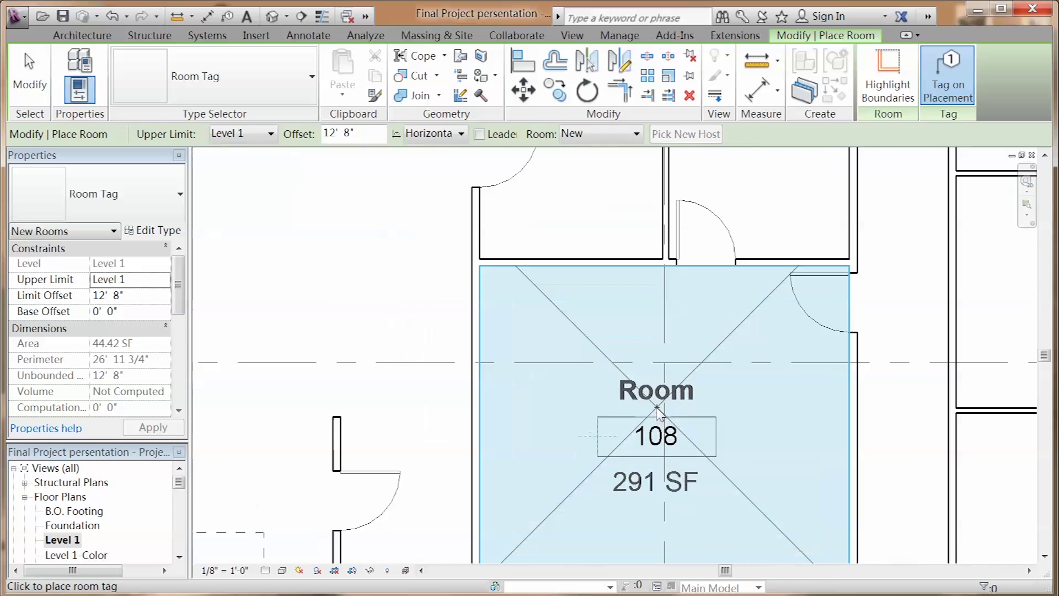
key("Escape")
Step: Label the new room's tag OPERATIONS with number 106, then zoom to fit the plan
left_click(663, 404)
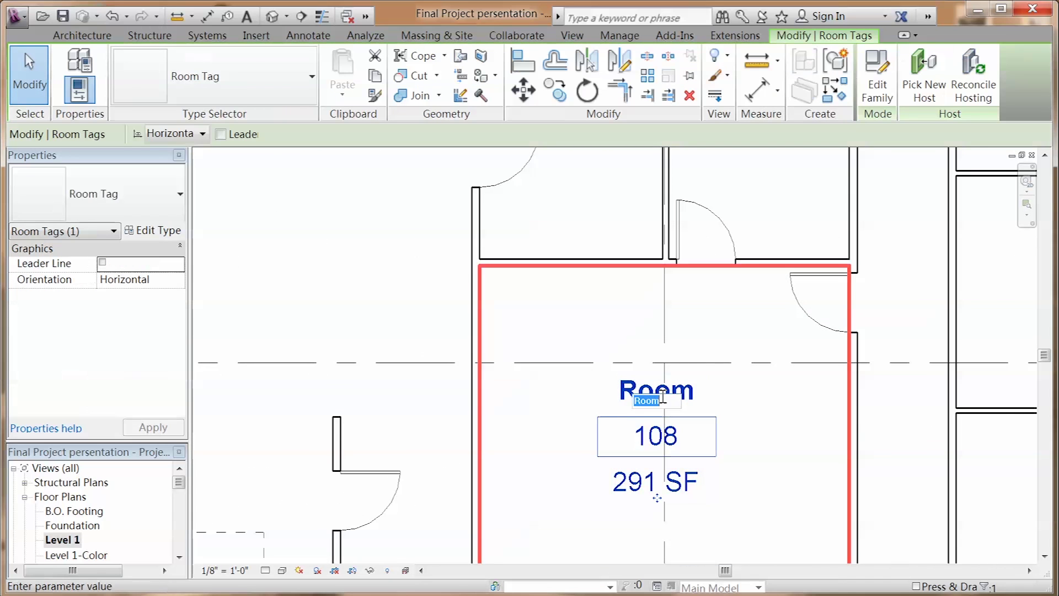
type("OPERATIONS")
key("Return")
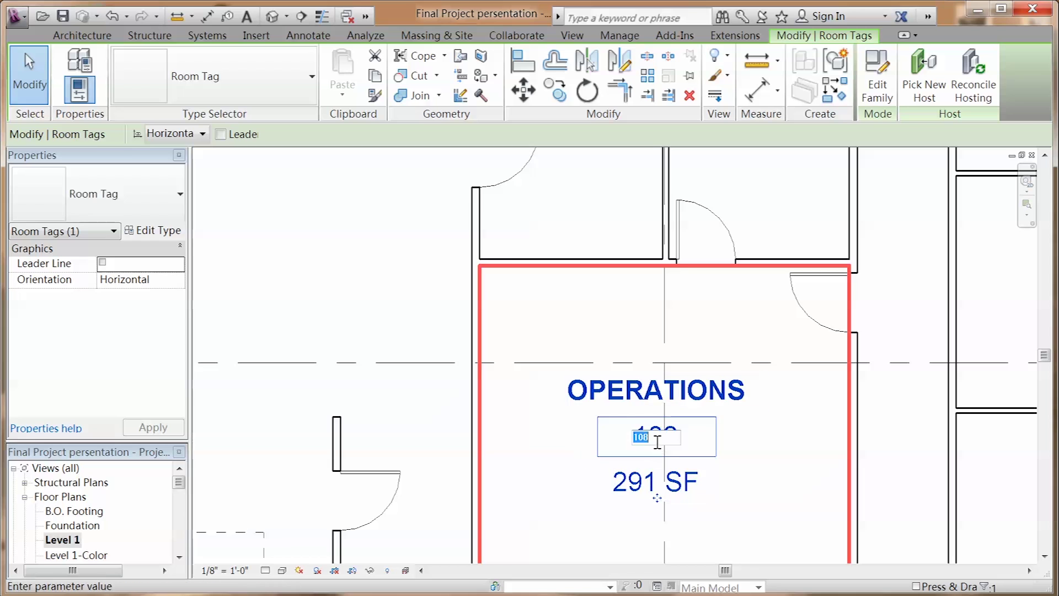
left_click(653, 441)
type("106")
key("Return")
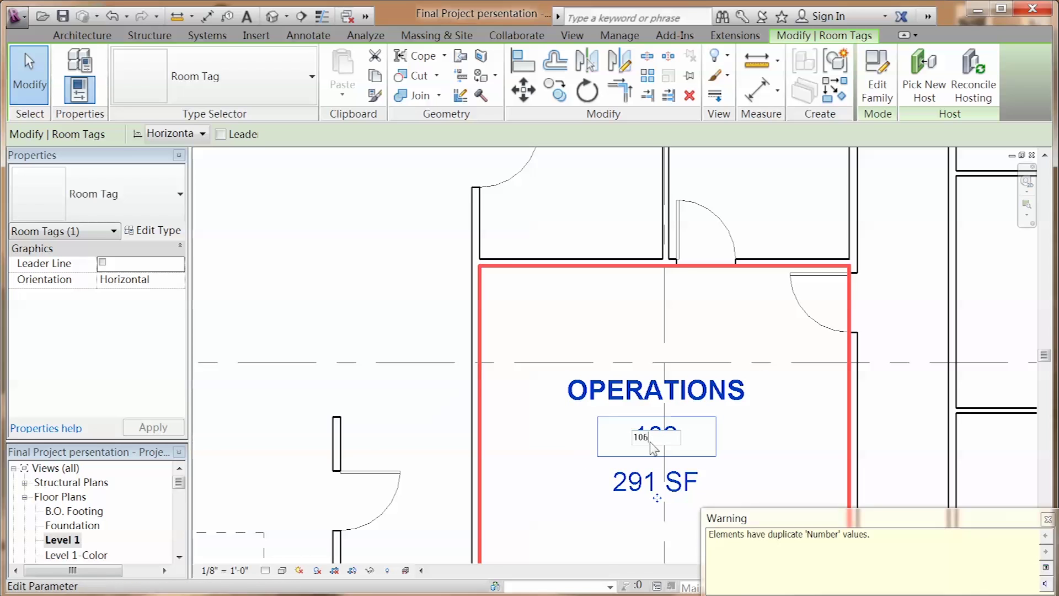
left_click(781, 453)
key("z")
key("f")
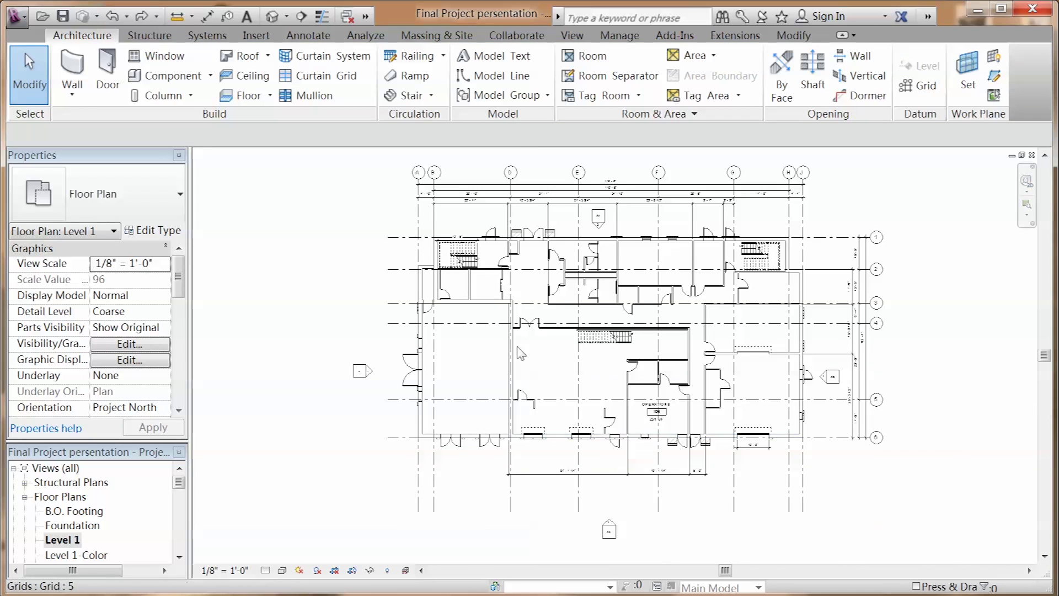
Step: Tag all untagged doors on Level 1 and relabel door tag 100.B as 100.b
left_click(317, 37)
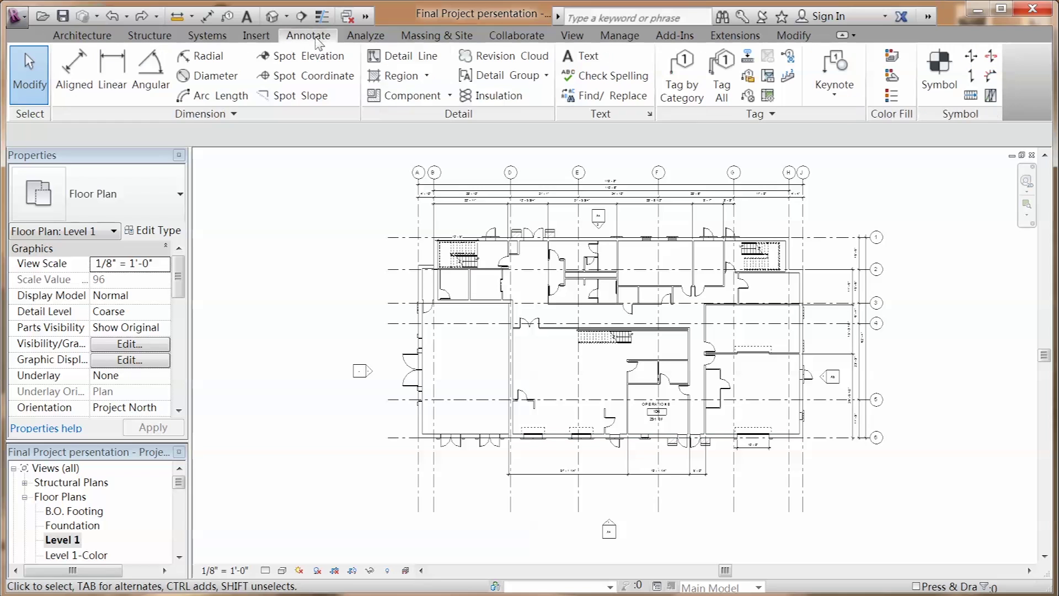
left_click(719, 86)
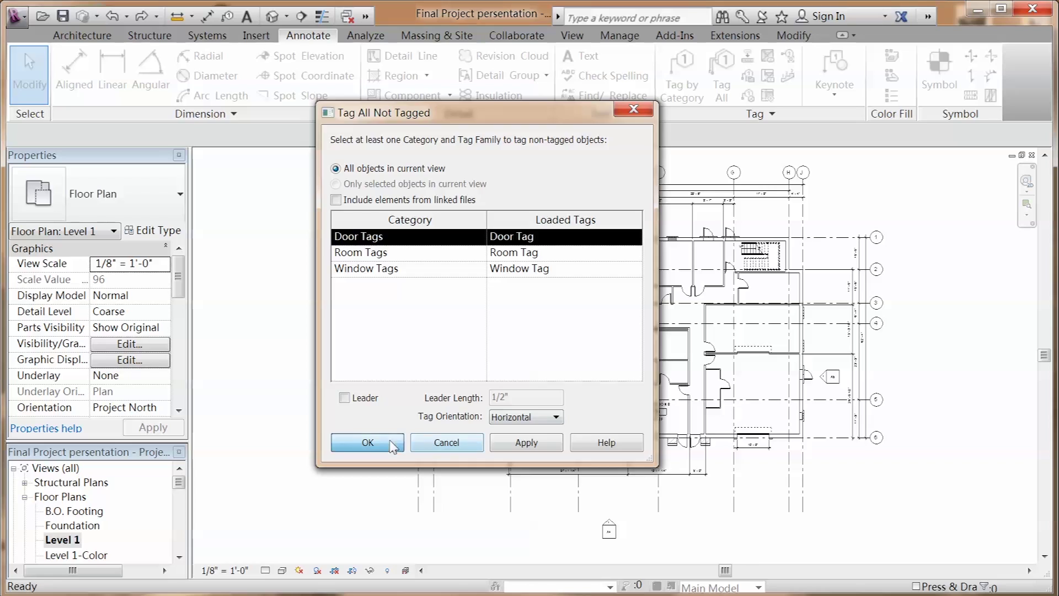
left_click(368, 443)
scroll(698, 441, "up", 5)
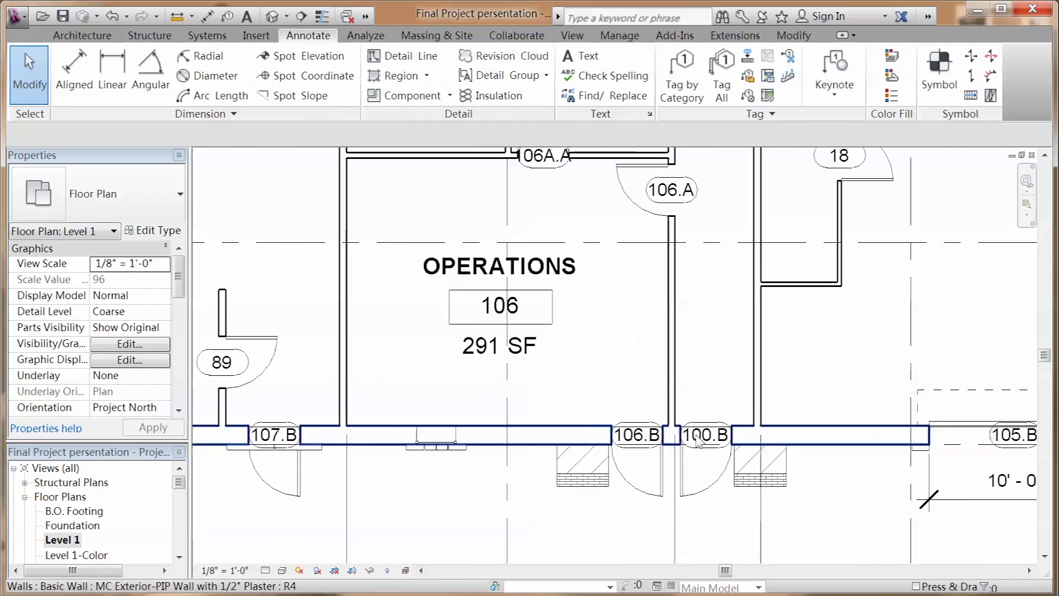
scroll(699, 442, "up", 3)
left_click(701, 441)
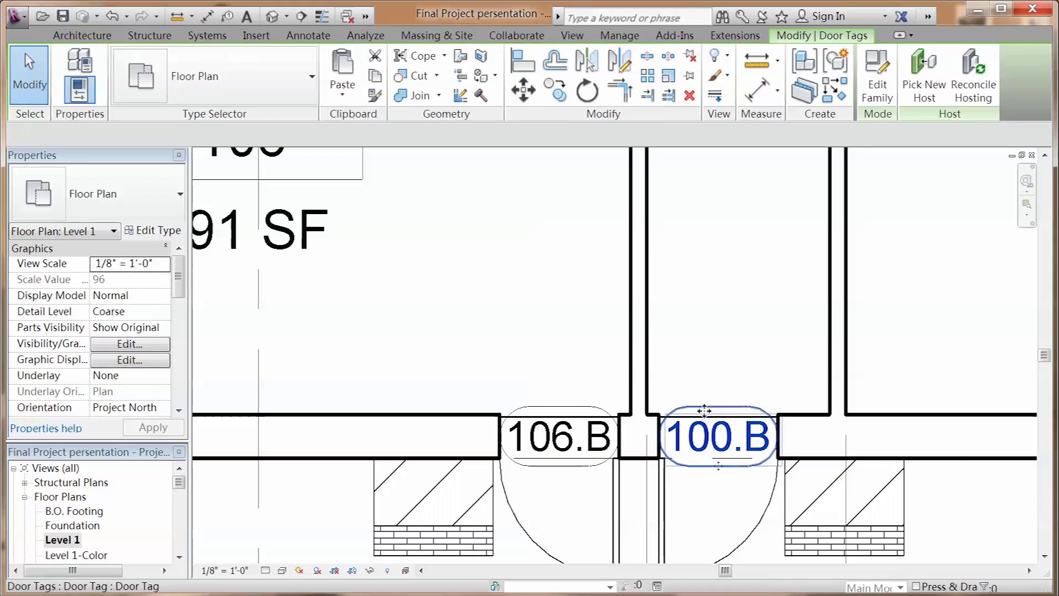
left_click(708, 440)
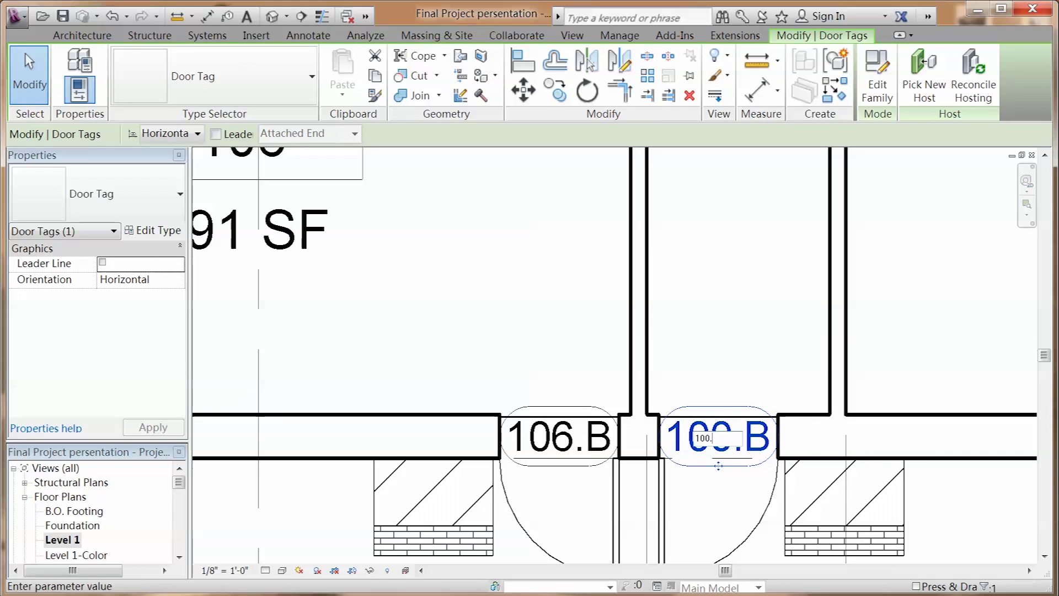
key("Return")
key("z")
key("f")
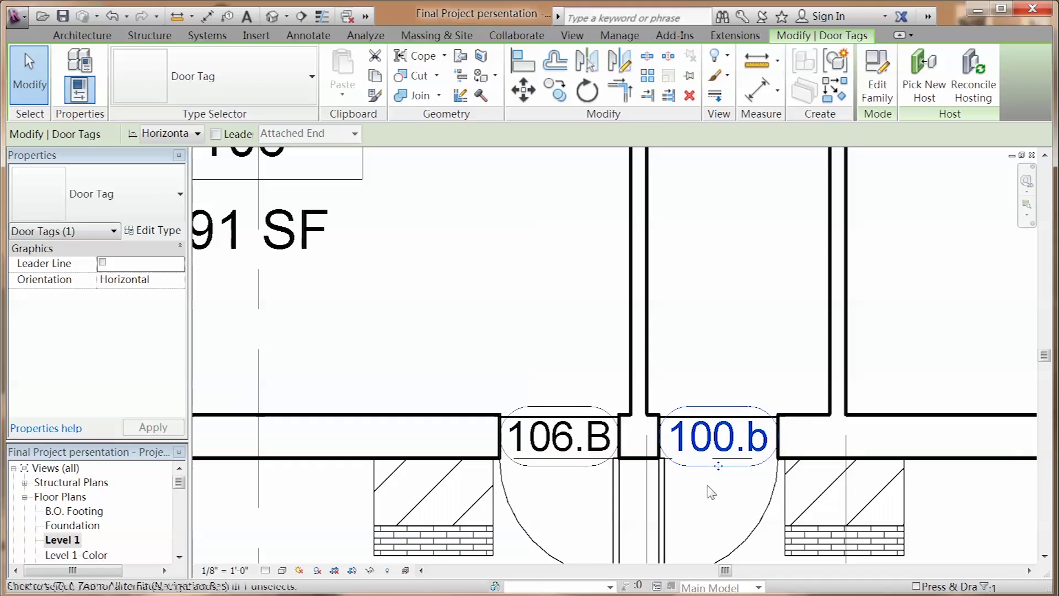
key("Escape")
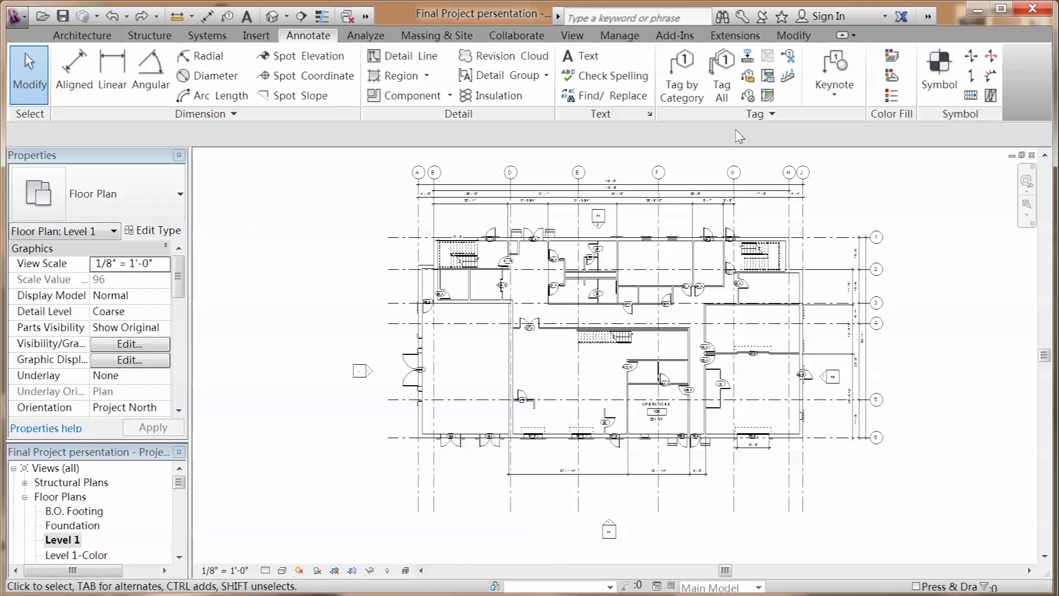
Step: Tag all untagged windows and relabel window tag K as k, accepting the type-parameter change
left_click(722, 88)
left_click(427, 270)
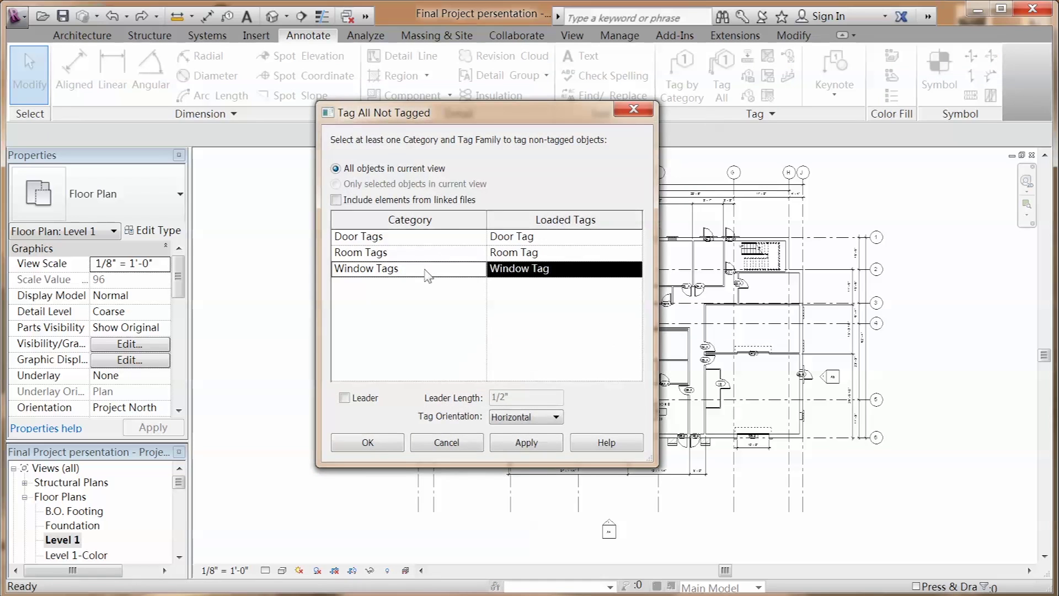
left_click(367, 443)
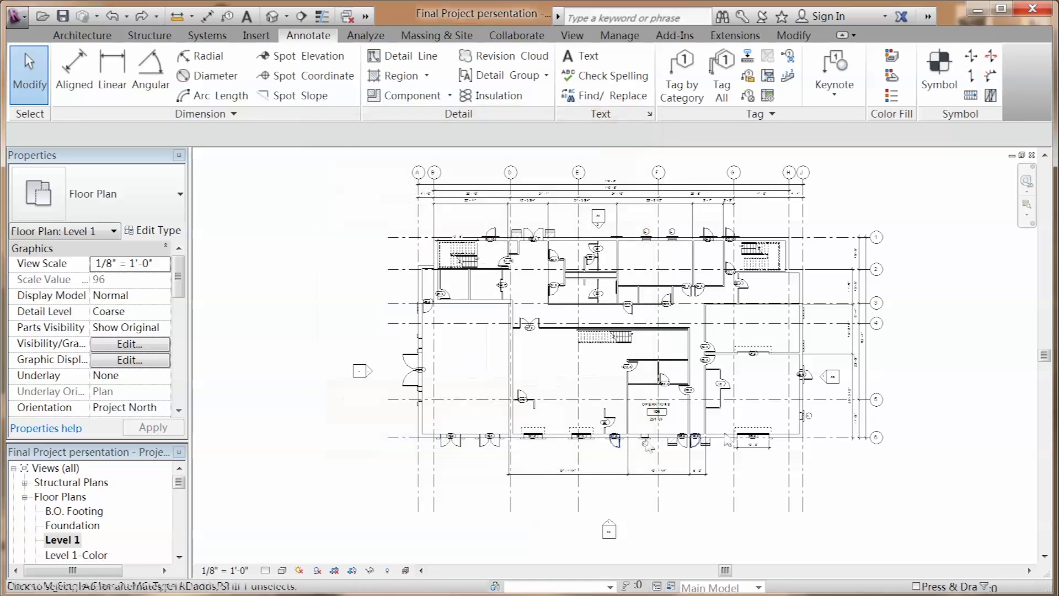
scroll(804, 407, "up", 6)
left_click(804, 412)
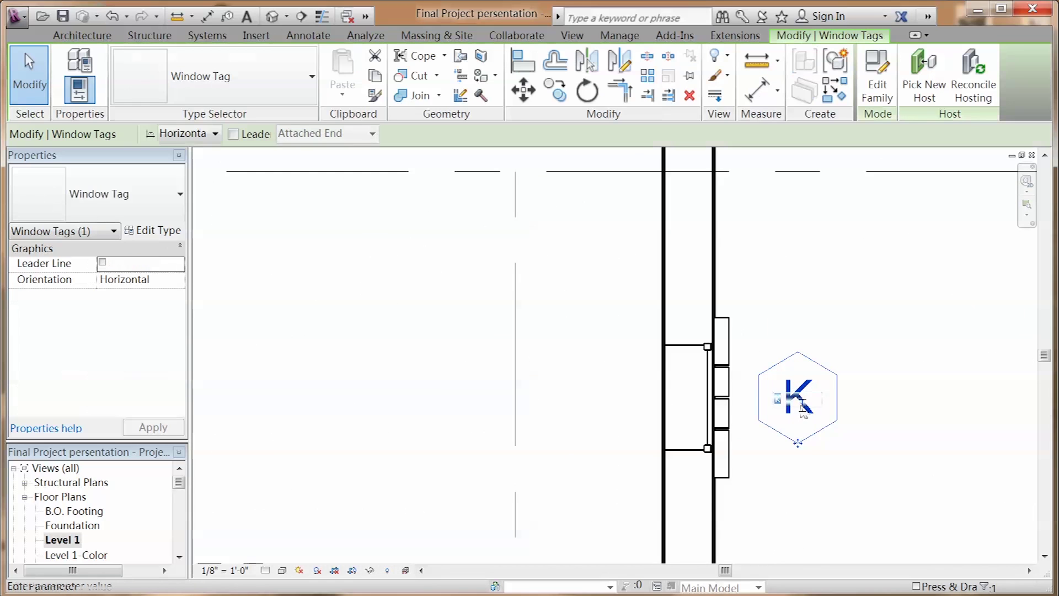
key("Return")
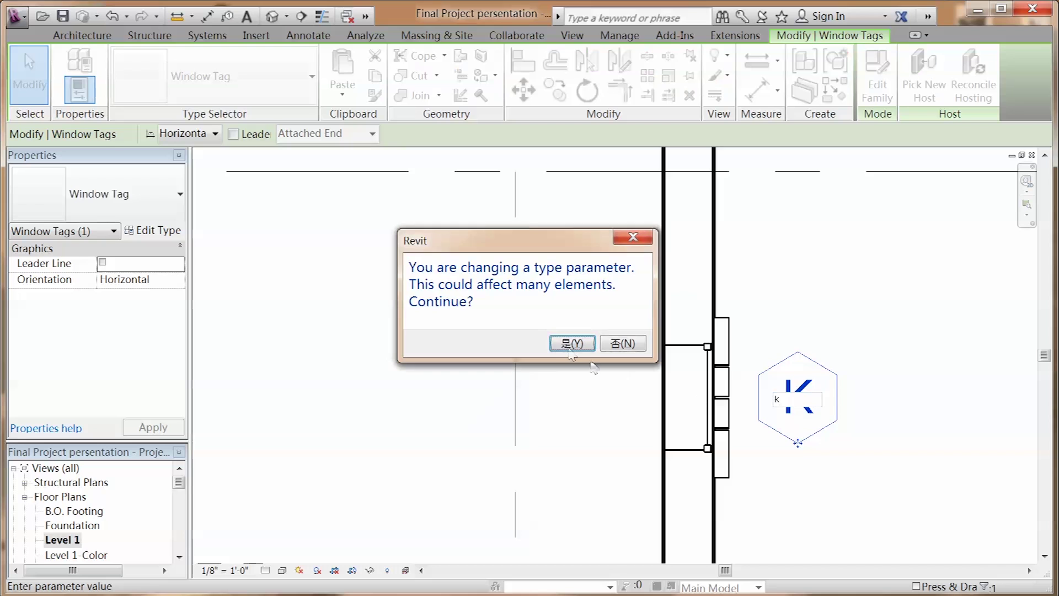
left_click(571, 343)
left_click(563, 371)
key("z")
key("f")
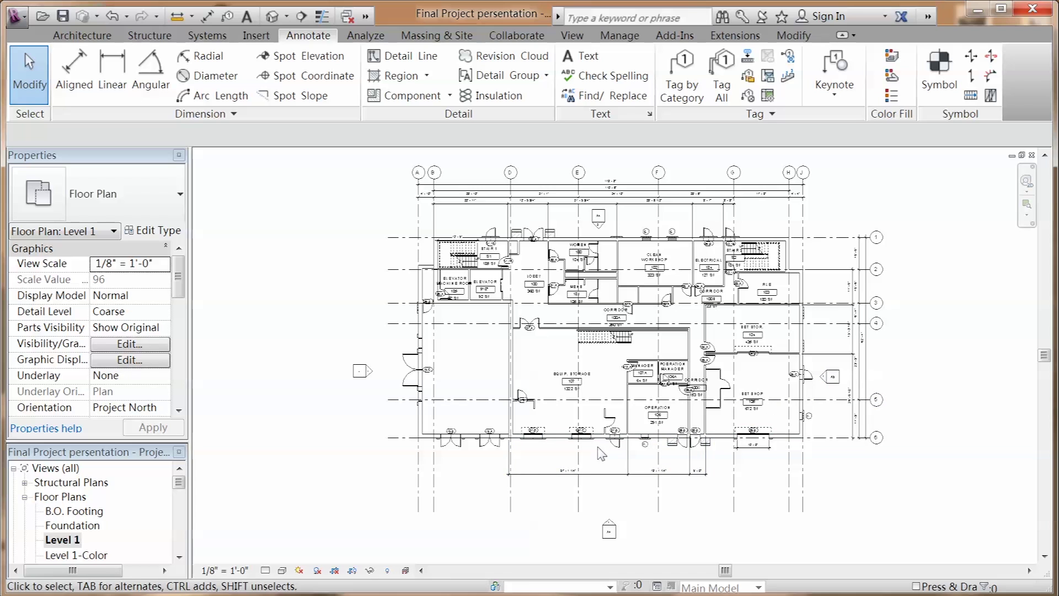
Step: Draw a vertical section line across the plan, open Section 1, then return to Level 1
left_click(571, 35)
left_click(544, 76)
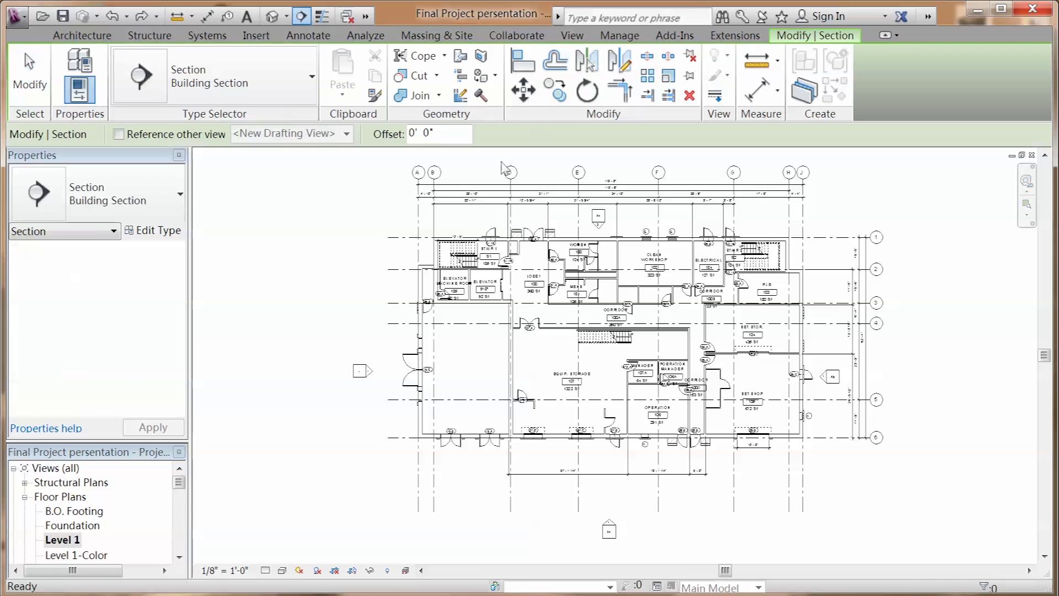
left_click(479, 155)
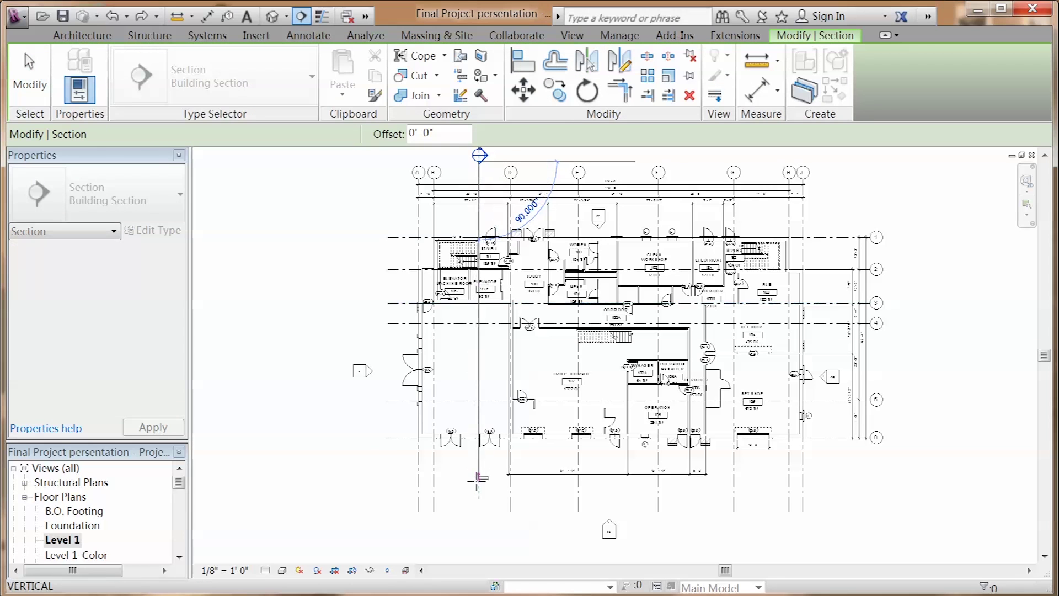
left_click(479, 498)
key("Escape")
key("Escape")
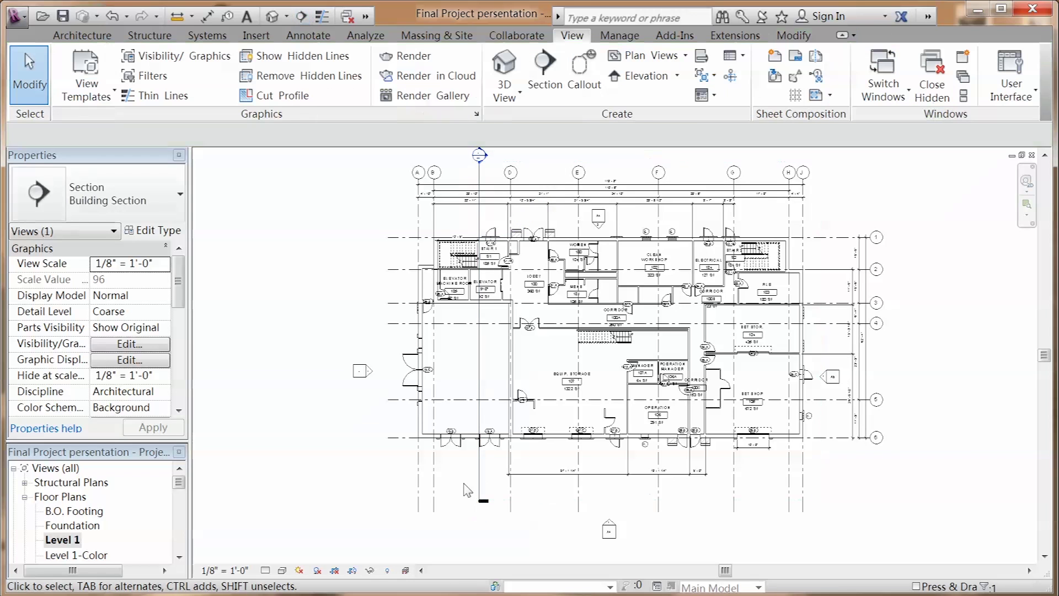
double_click(479, 155)
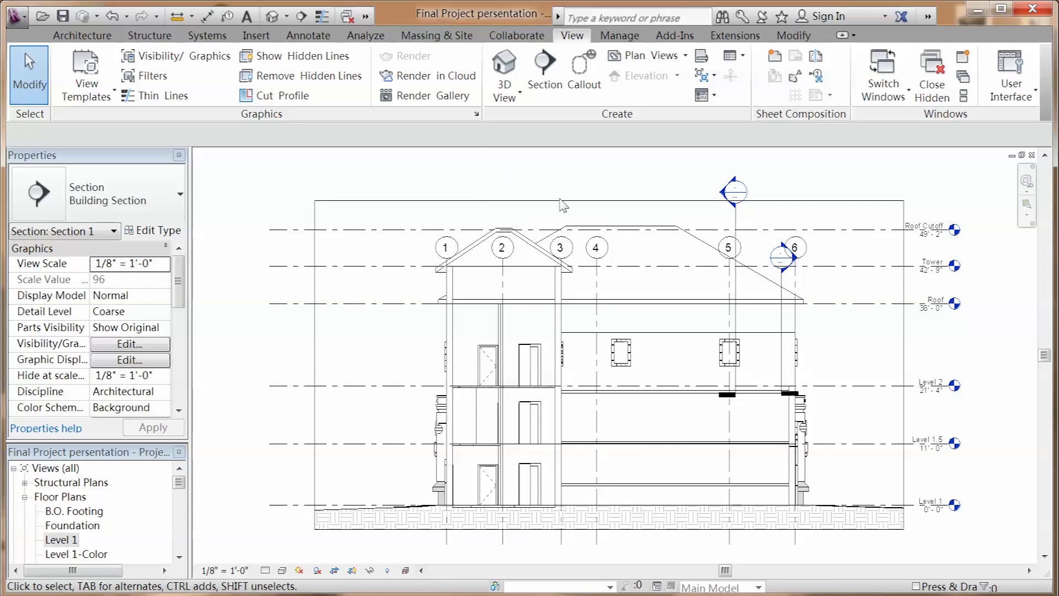
key("ctrl+Tab")
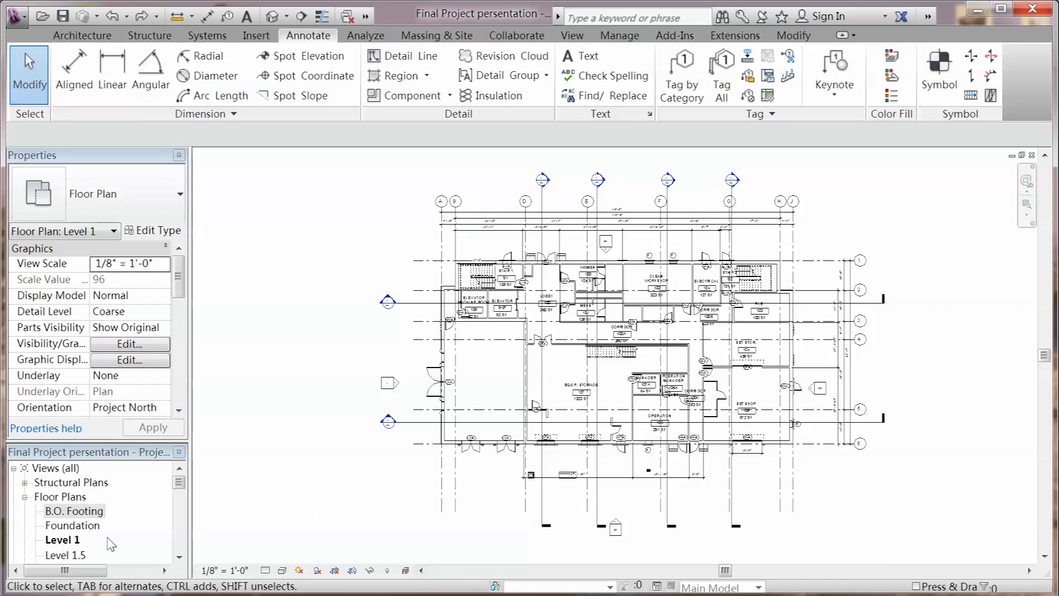
Step: Duplicate the Level 1 plan view and rename the copy Level 1-Color
left_click(65, 540)
right_click(65, 540)
mouse_move(252, 382)
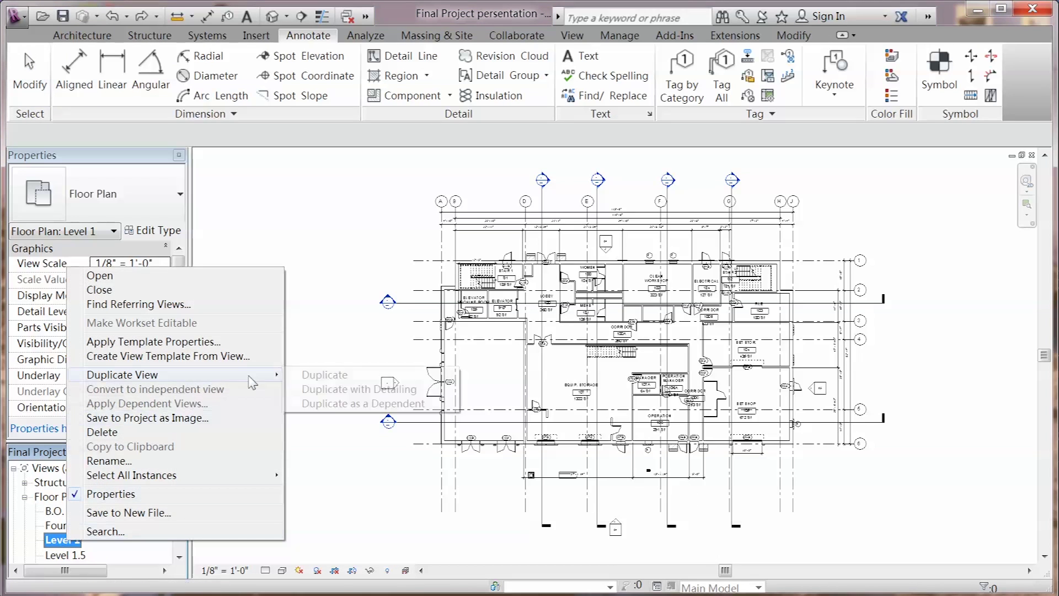
left_click(325, 374)
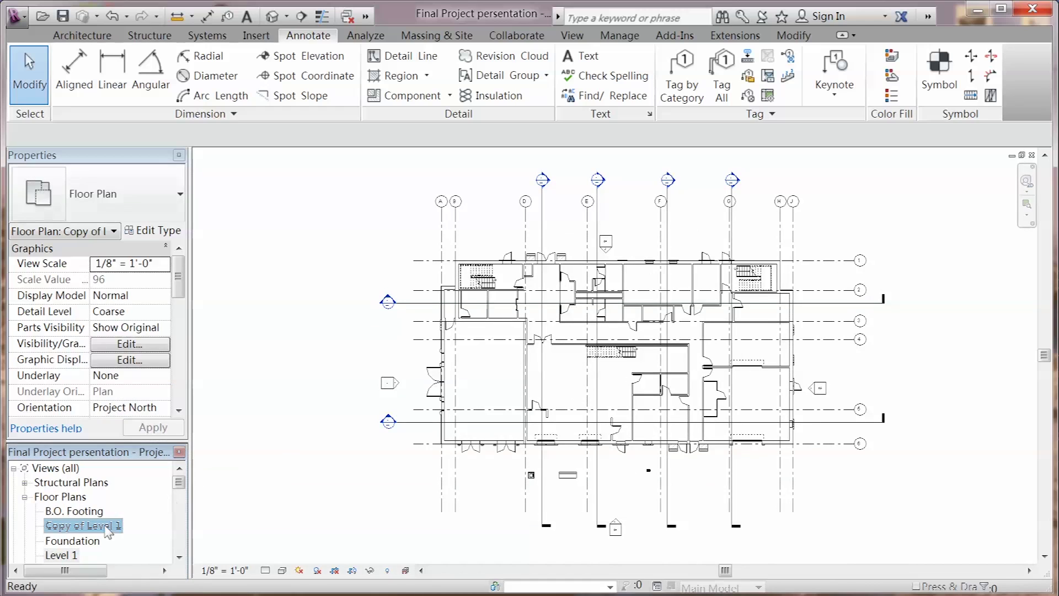
right_click(107, 531)
left_click(205, 447)
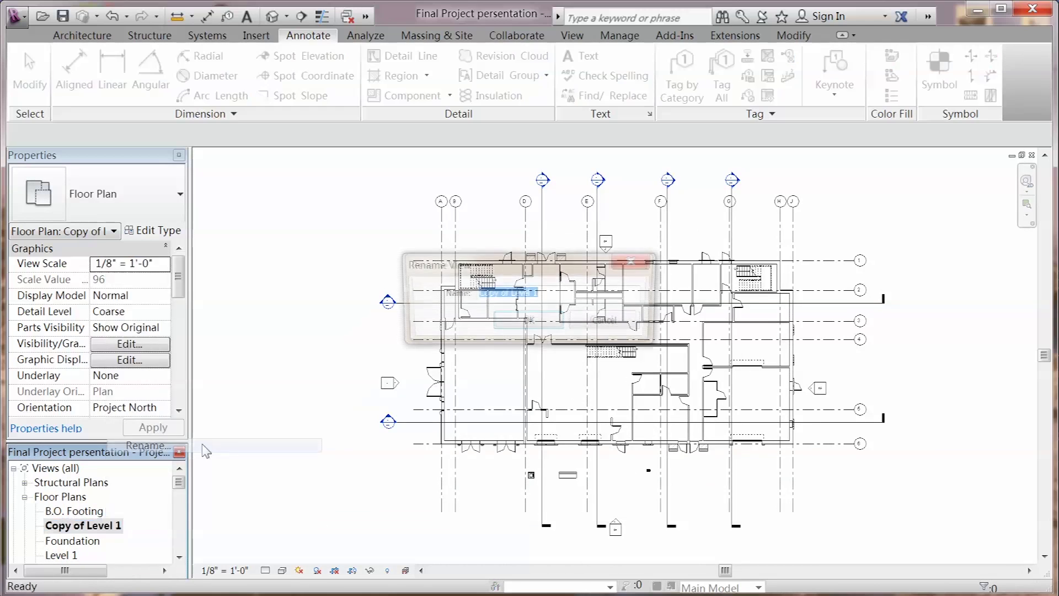
left_click(550, 324)
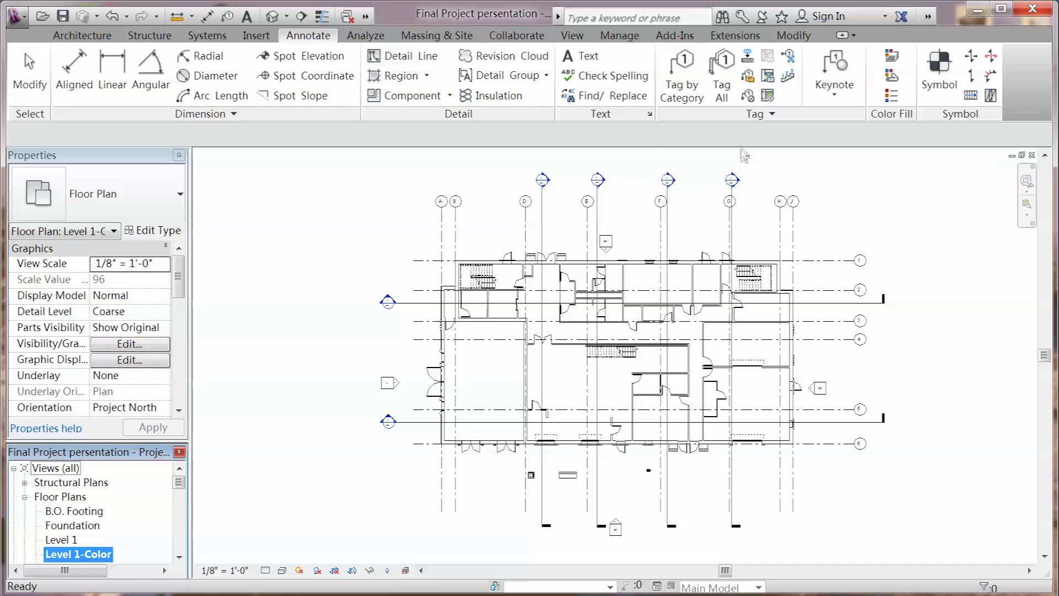
Step: Tag every room in Level 1-Color with room tags
left_click(721, 83)
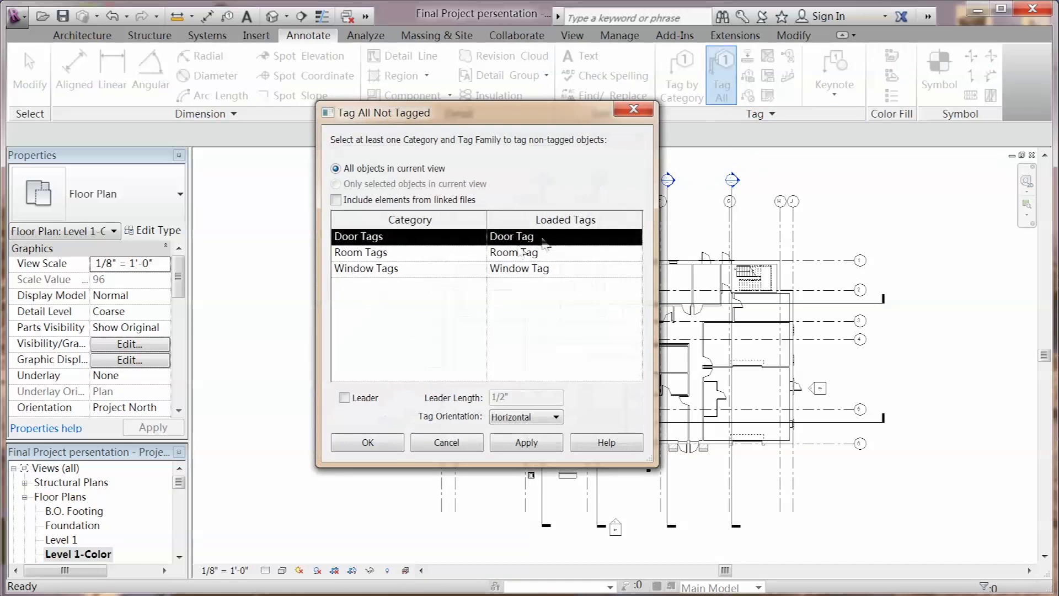
left_click(437, 253)
left_click(367, 443)
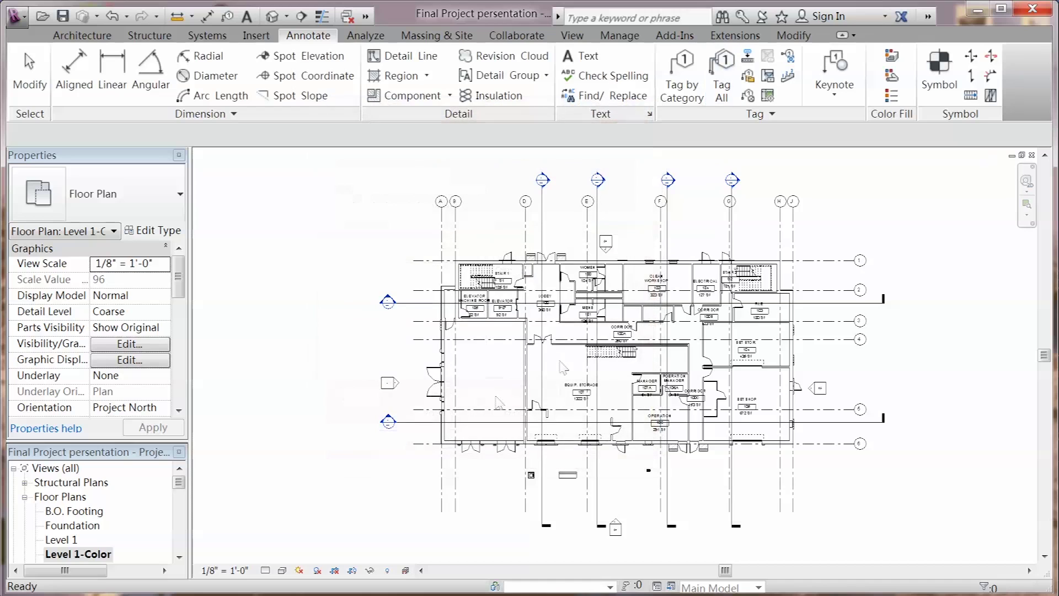
Step: Place a color fill legend right of the plan using the Rooms / Name scheme
left_click(891, 55)
left_click(900, 204)
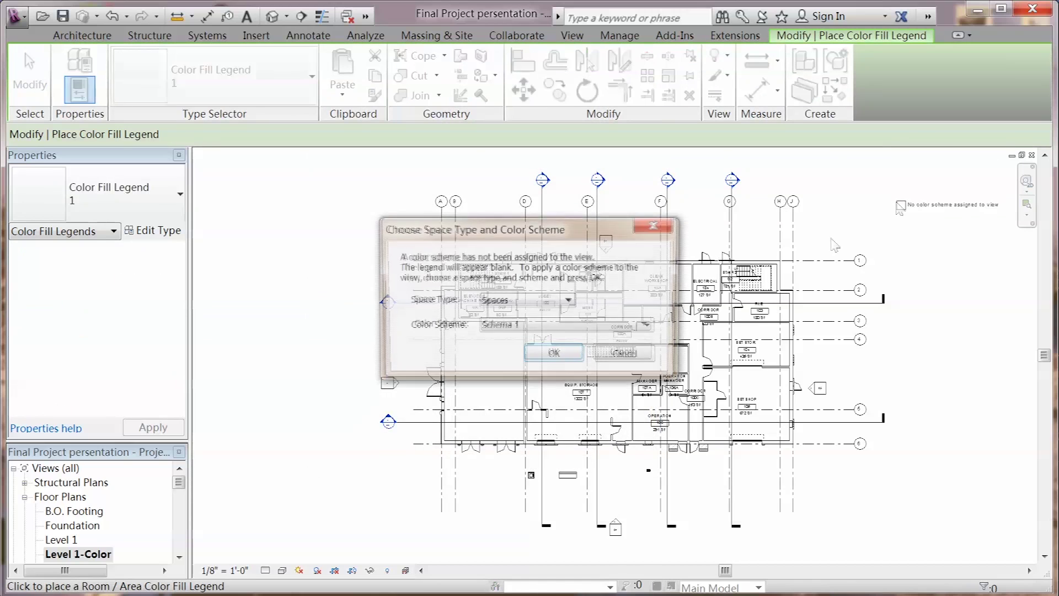
left_click(568, 300)
left_click(526, 315)
left_click(530, 325)
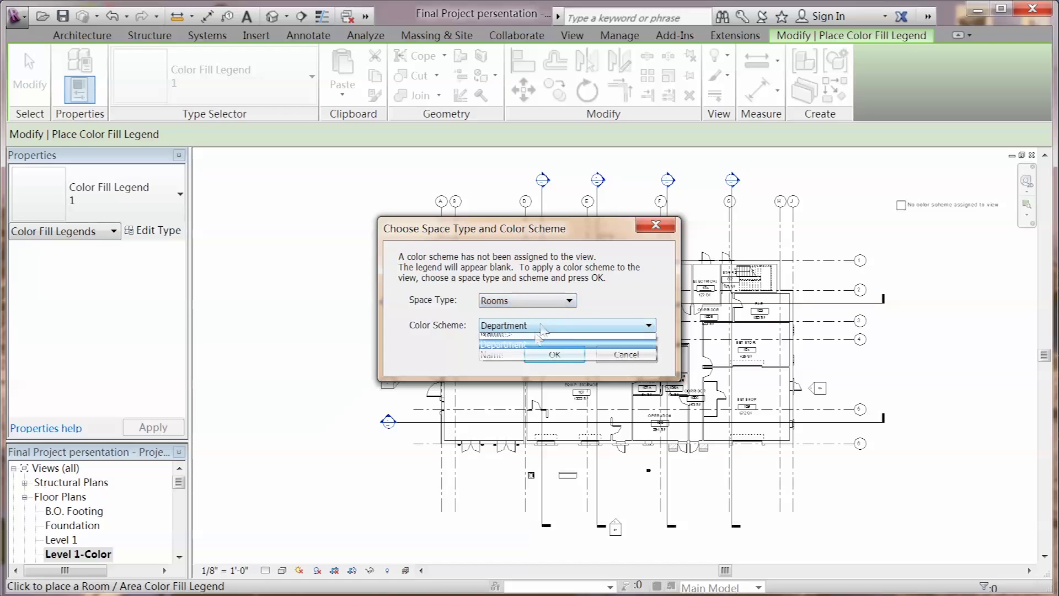
left_click(527, 359)
left_click(553, 356)
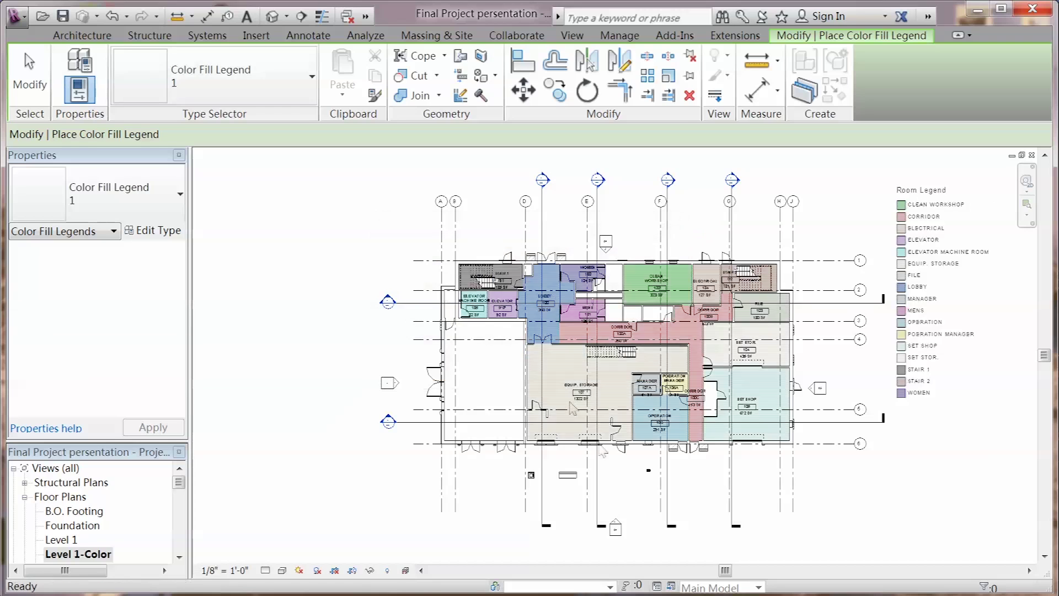
key("Escape")
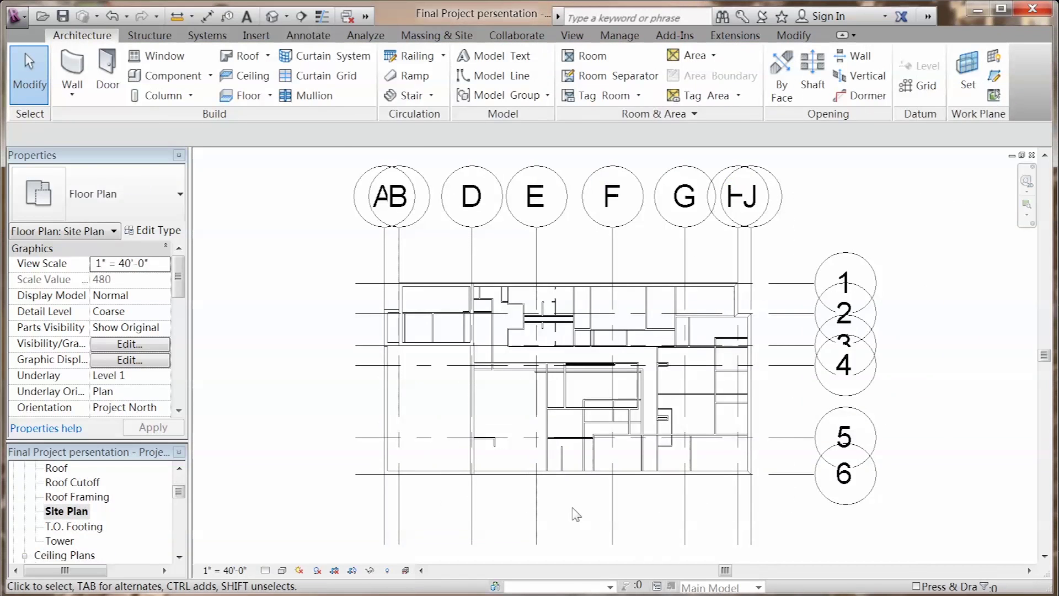
Step: Set the Site Plan's view range depth level to Unlimited
left_click(81, 514)
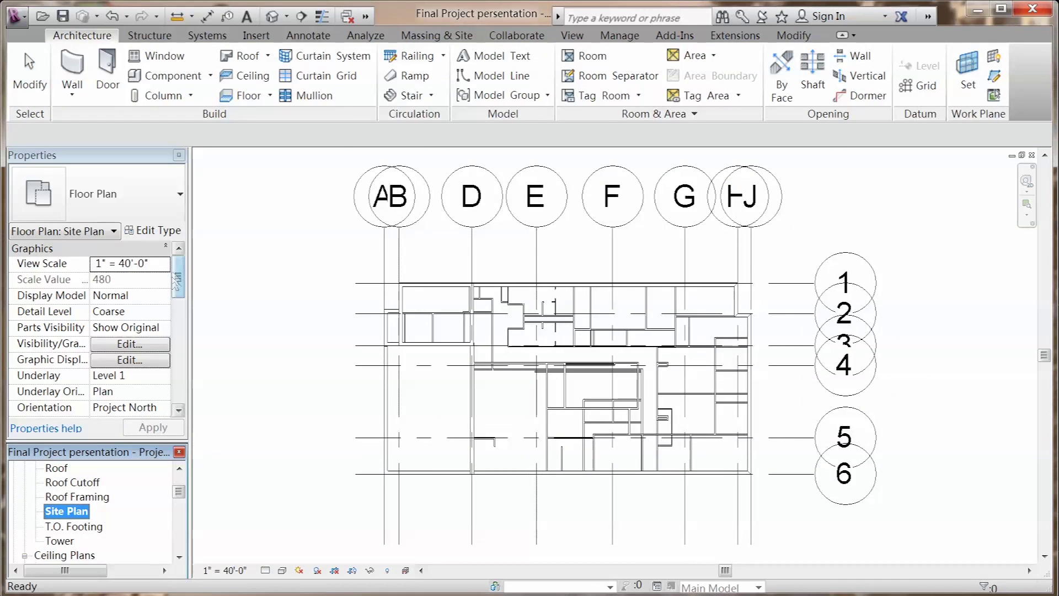
left_click_drag(177, 282, 167, 409)
left_click(148, 301)
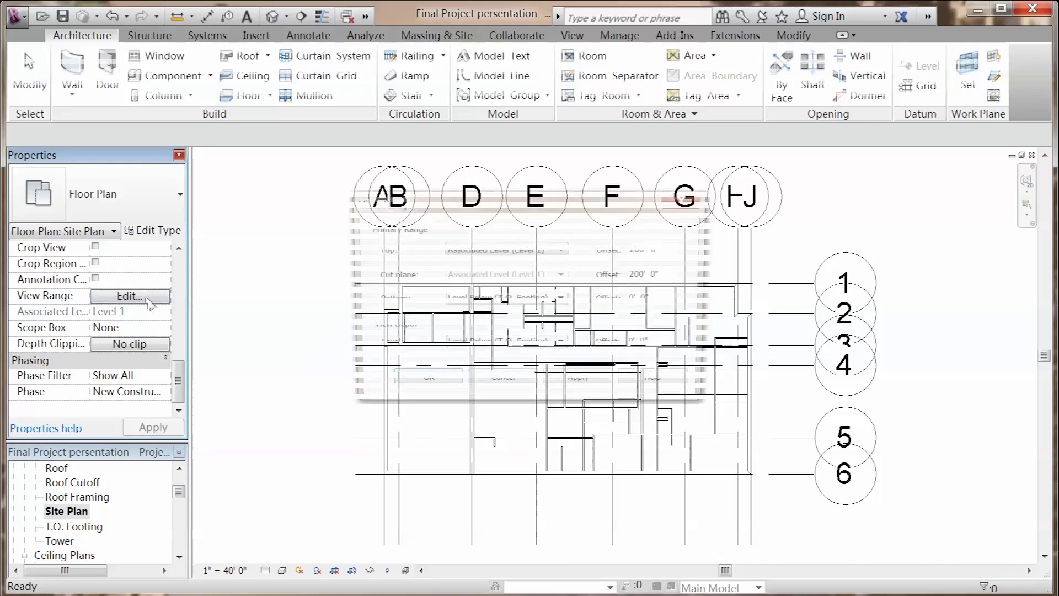
left_click(475, 345)
left_click(467, 392)
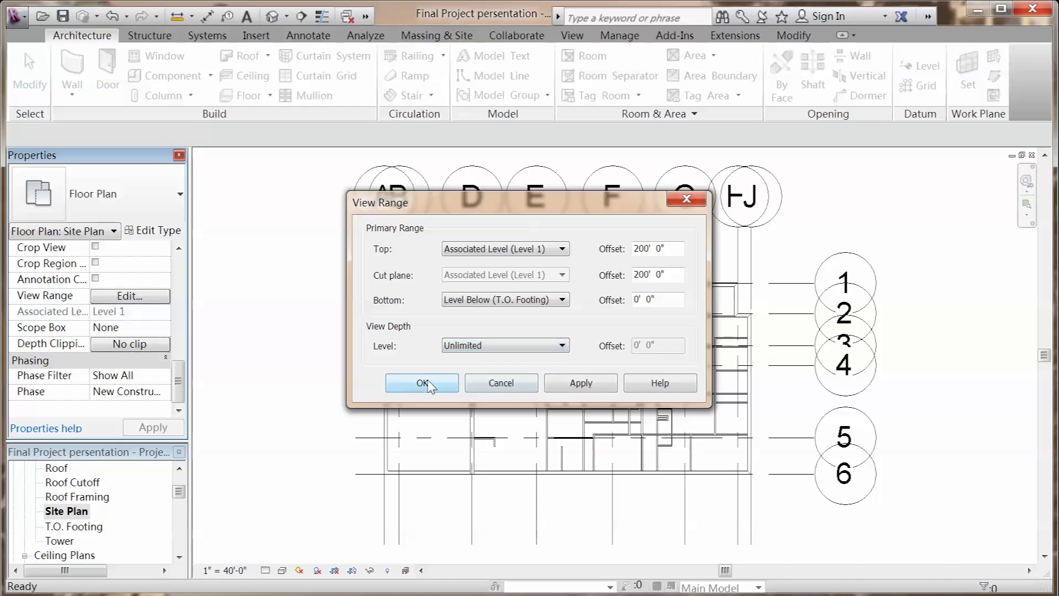
left_click(421, 382)
left_click(423, 36)
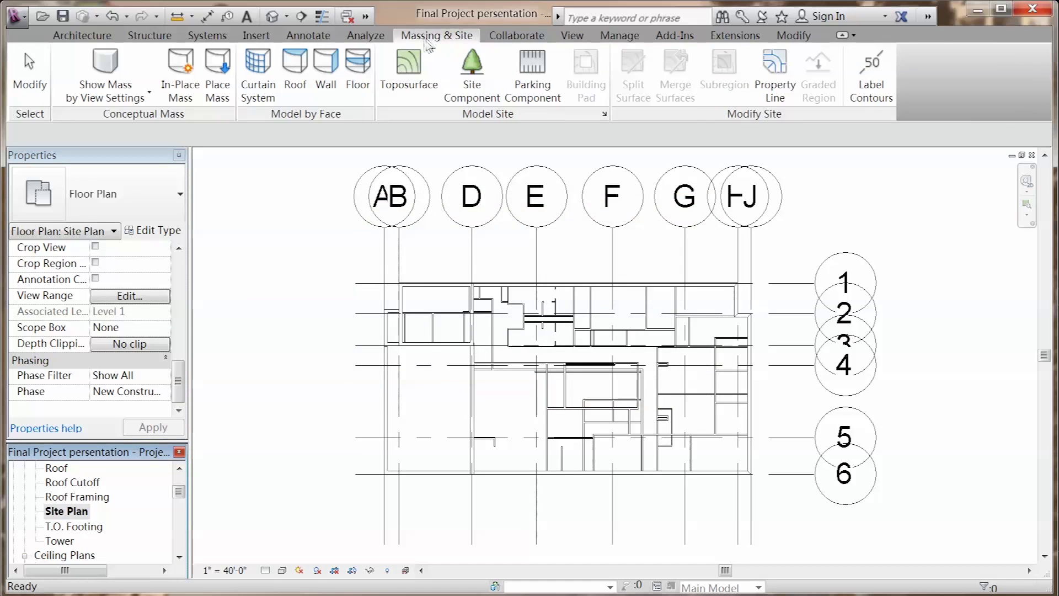
Step: Start a toposurface with points at the building corners A/1, J/1, J/6 and the fourth corner
left_click(411, 69)
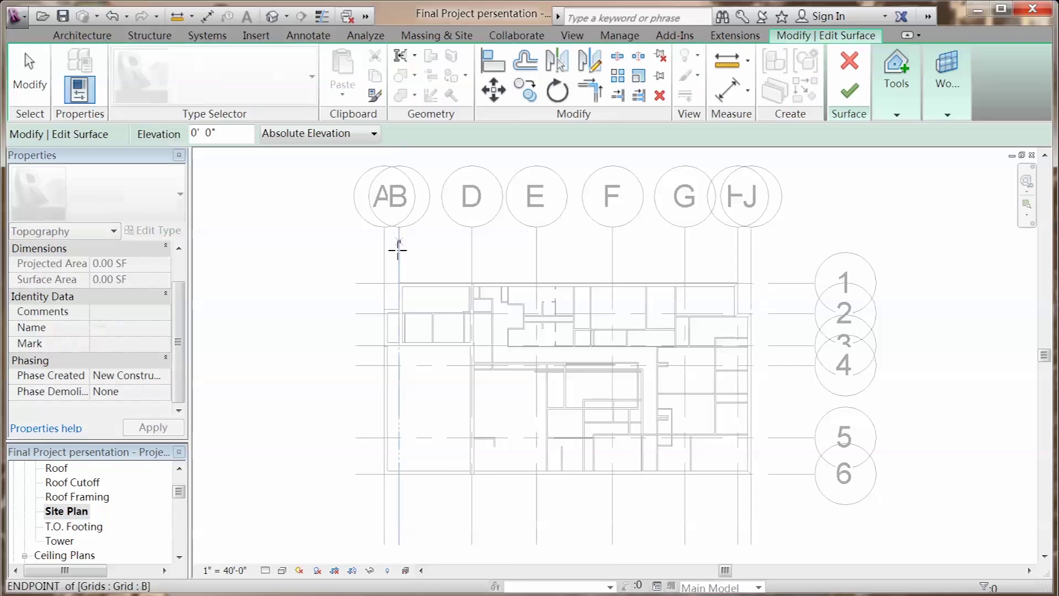
left_click(385, 283)
left_click(750, 283)
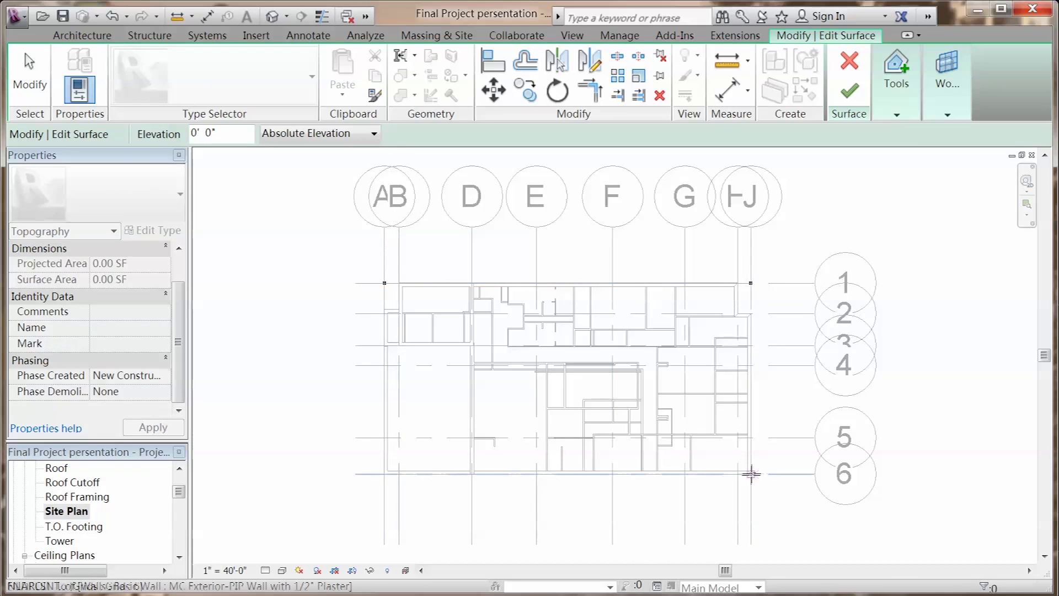
left_click(750, 474)
left_click(384, 473)
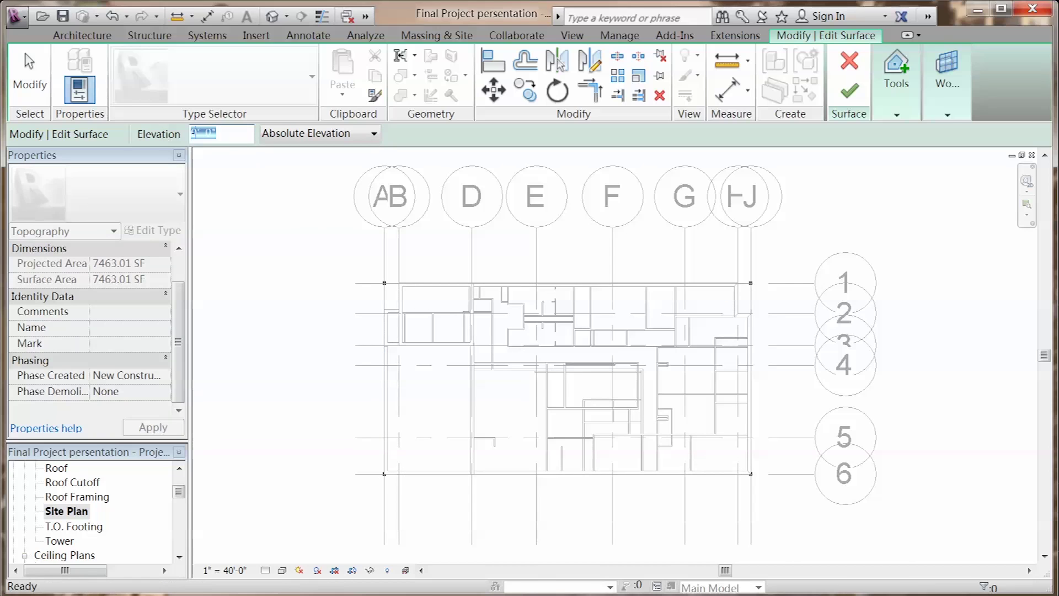
Step: Add four toposurface points just outside each building corner
left_click(366, 269)
left_click(770, 265)
left_click(769, 495)
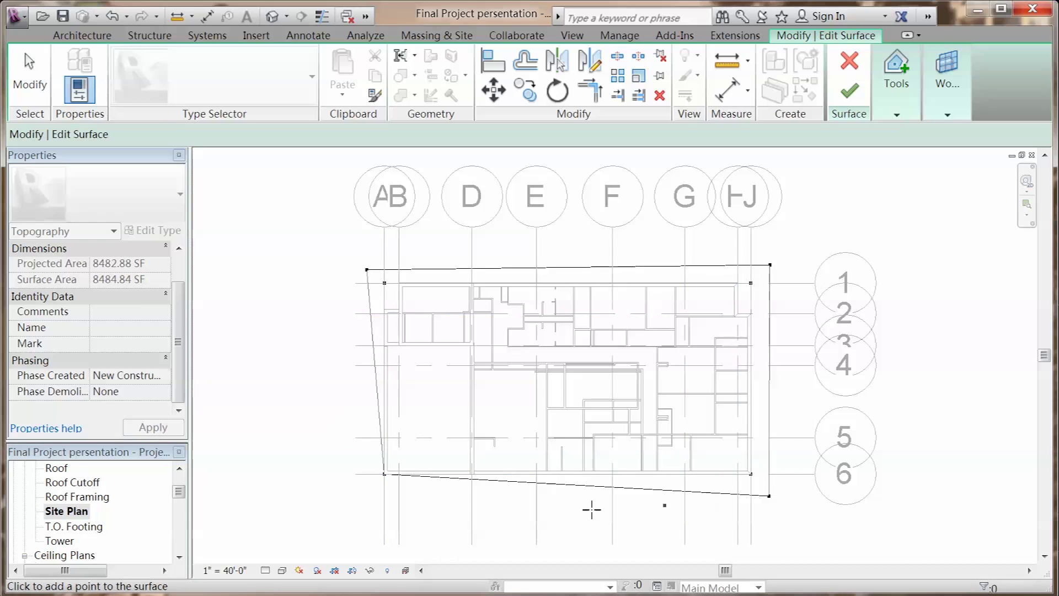
left_click(363, 499)
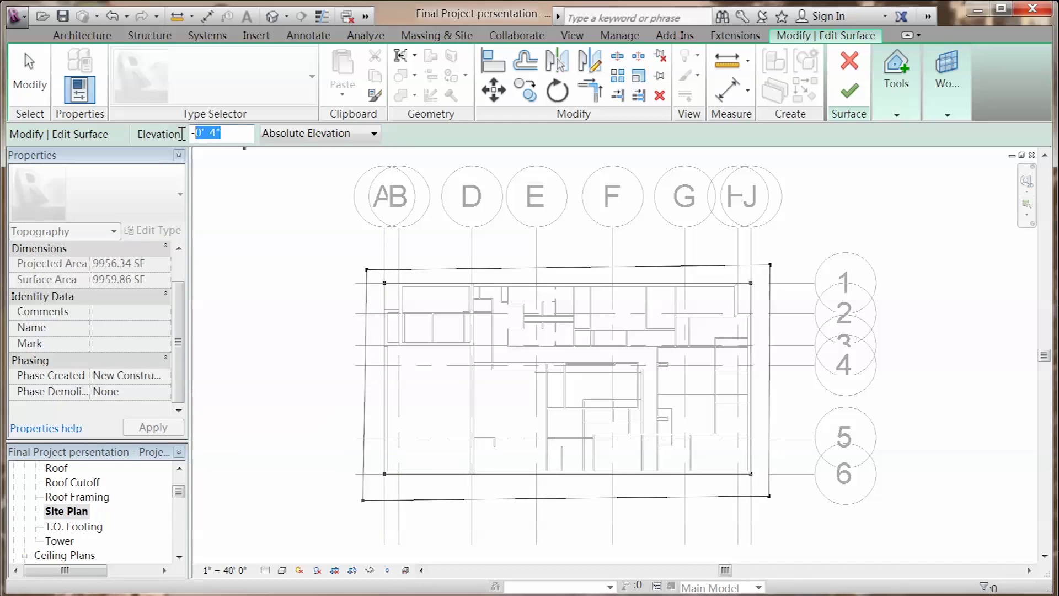
Step: Add four far outer points at elevation -2 and finish the toposurface
type("-2")
key("Return")
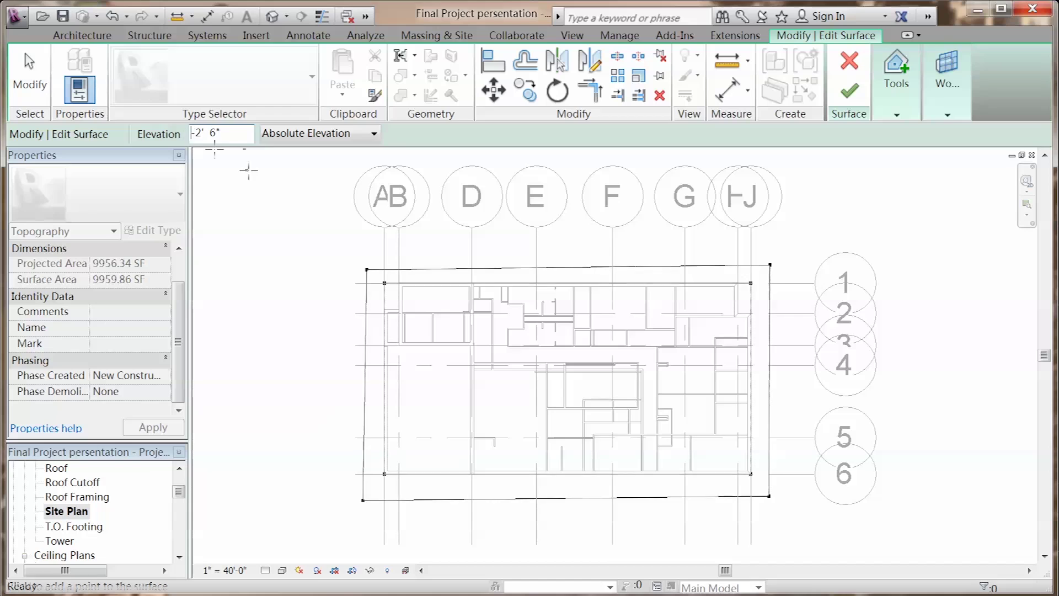
left_click(234, 175)
left_click(844, 172)
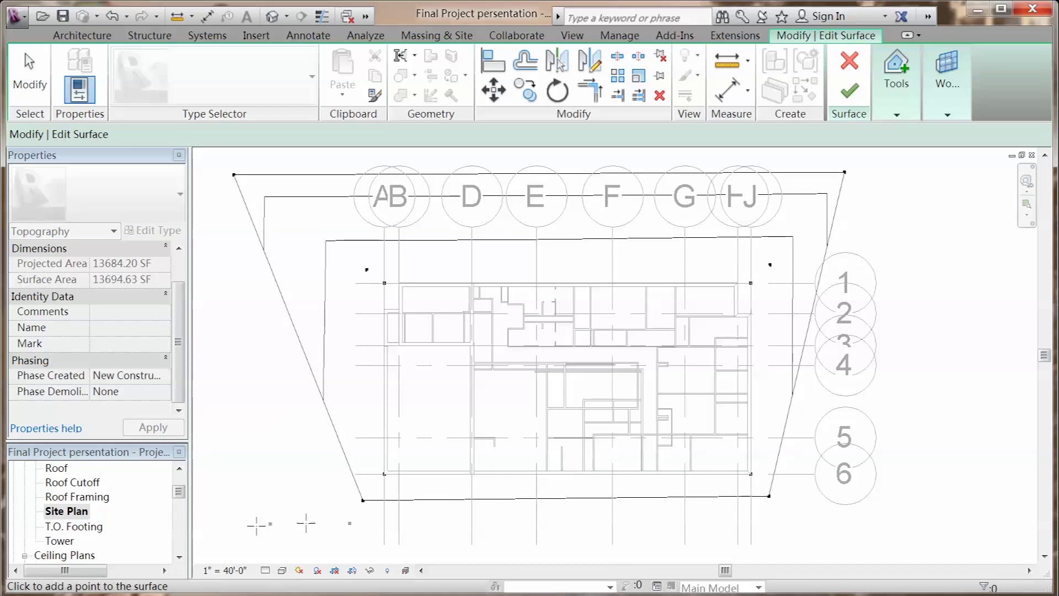
left_click(236, 543)
left_click(836, 549)
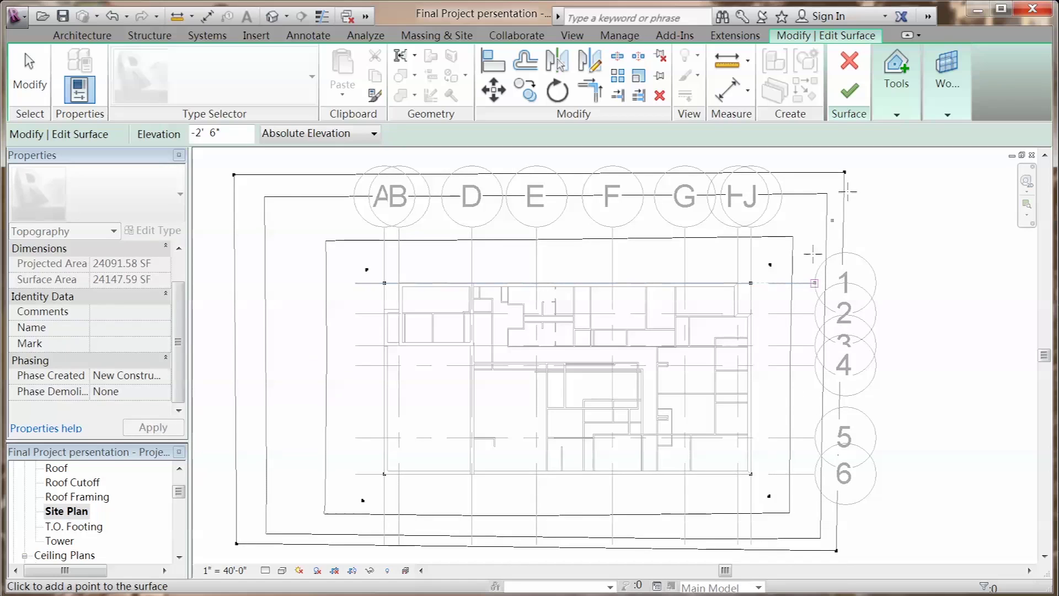
left_click(848, 88)
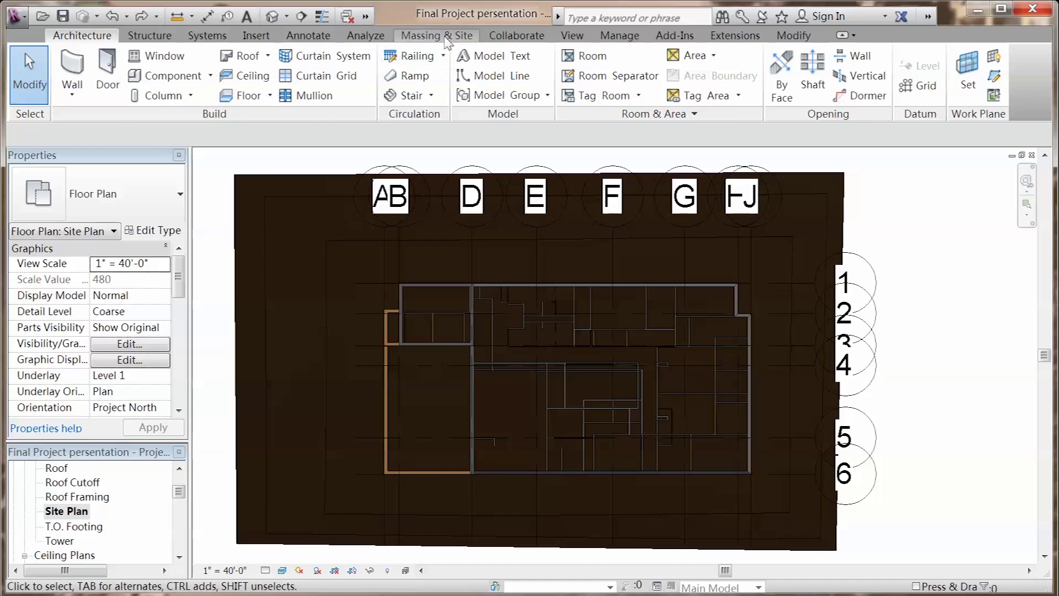
Step: Draw a rectangular subregion on the toposurface west of the building
left_click(724, 69)
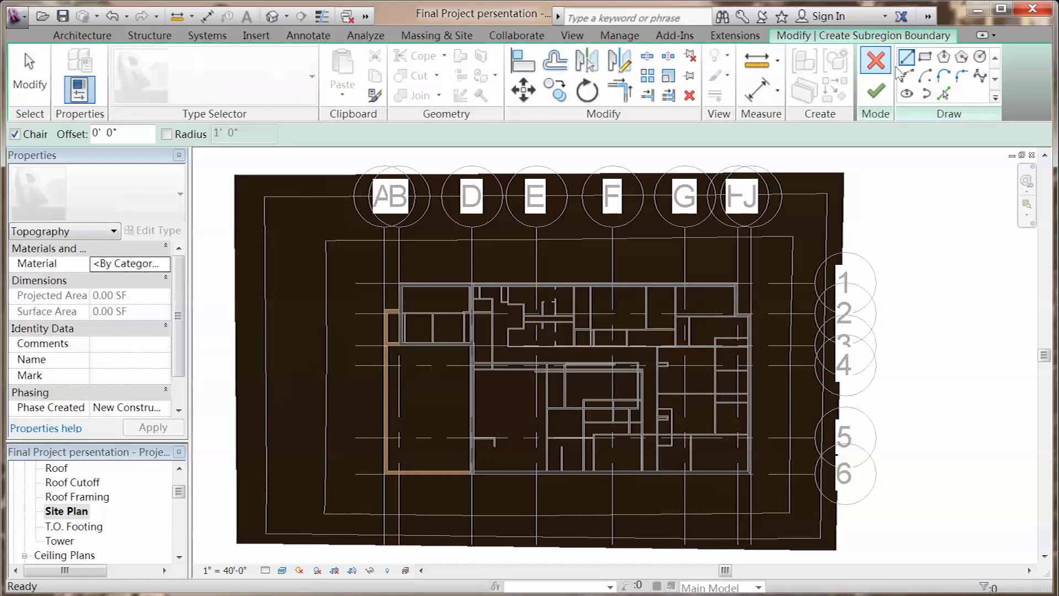
left_click(925, 57)
left_click(283, 260)
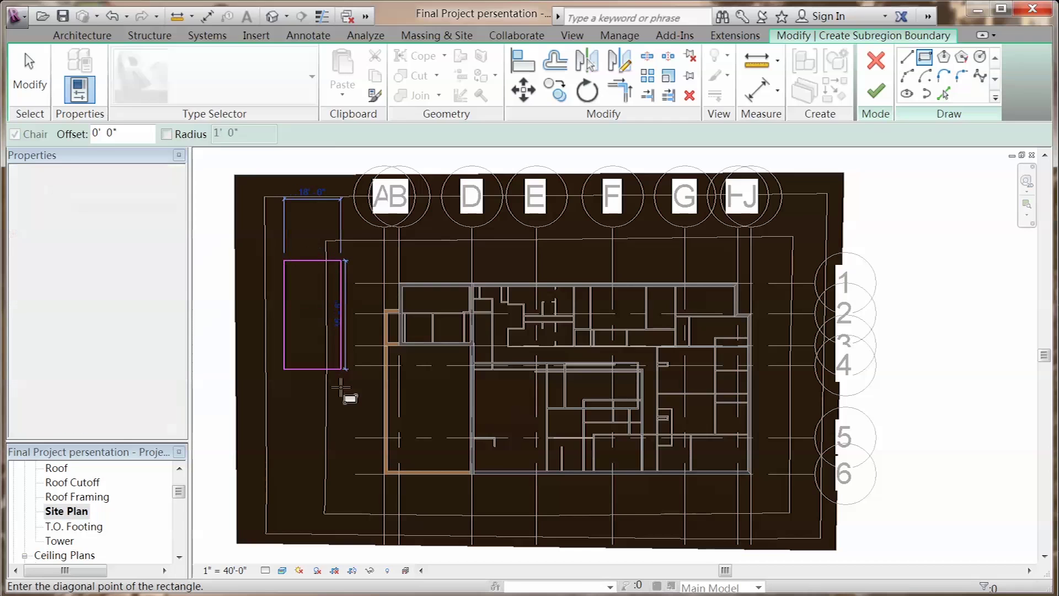
left_click(346, 397)
left_click(877, 92)
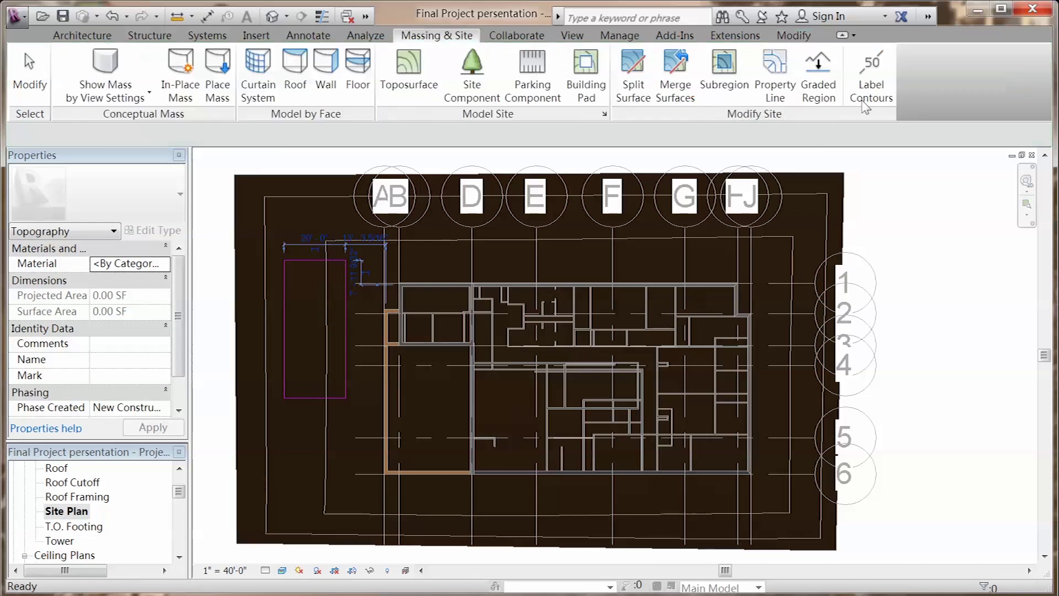
Step: Set the subregion's material to Grass
left_click(156, 265)
left_click(165, 262)
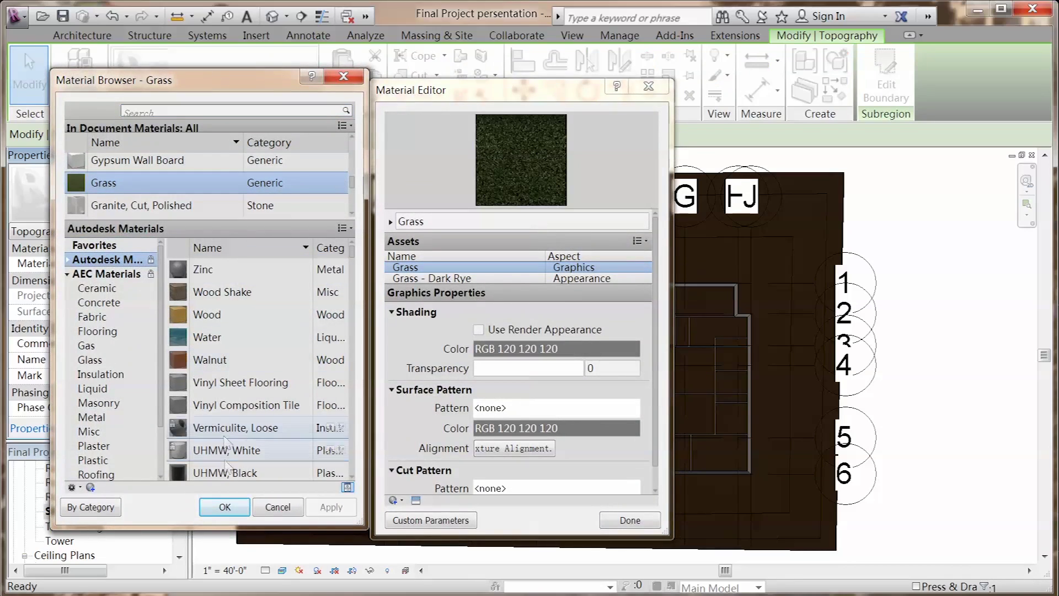
left_click(223, 506)
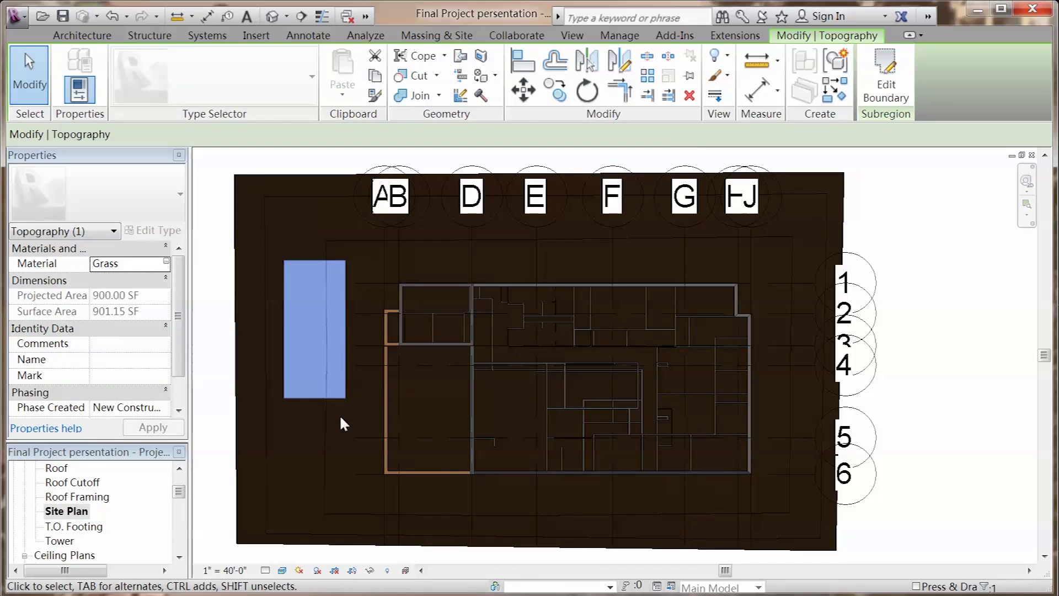
key("Escape")
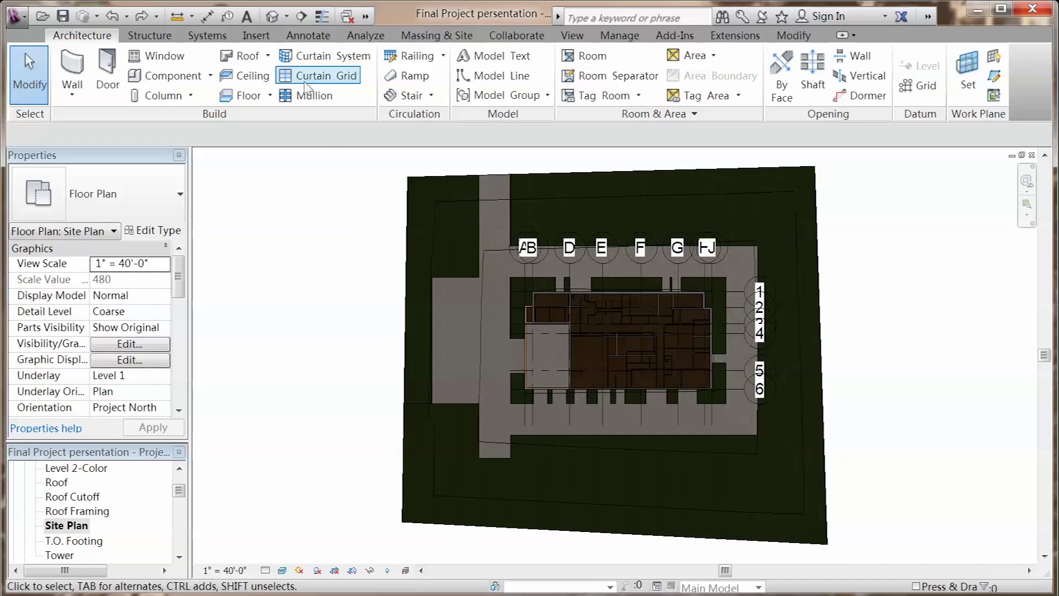
Step: Place an M_Park Bench 1800mm in front of the building, then switch to the Level 2 ceiling plan
left_click(272, 16)
left_click(185, 80)
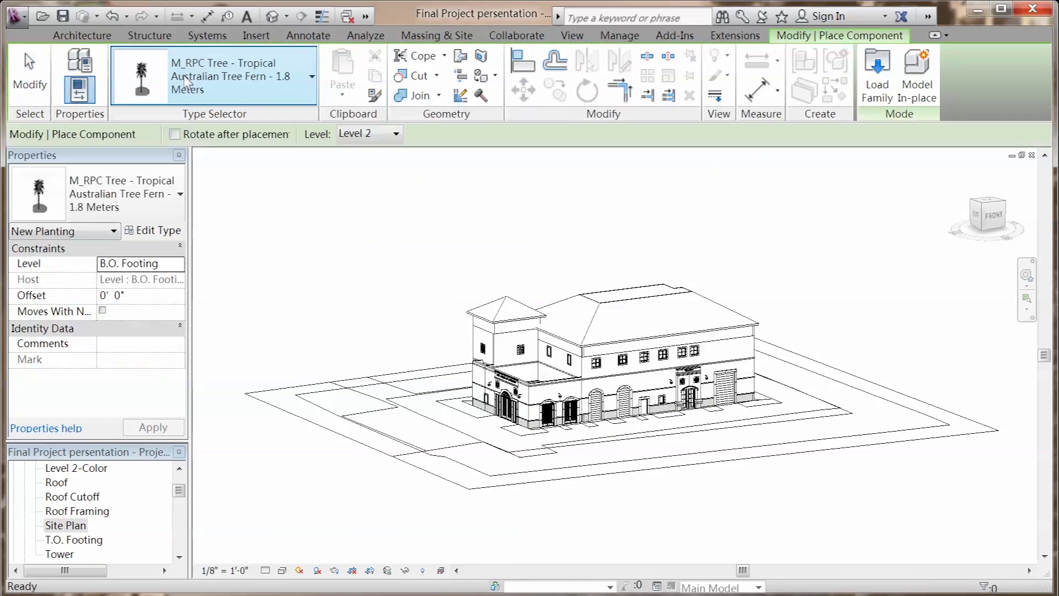
left_click(158, 206)
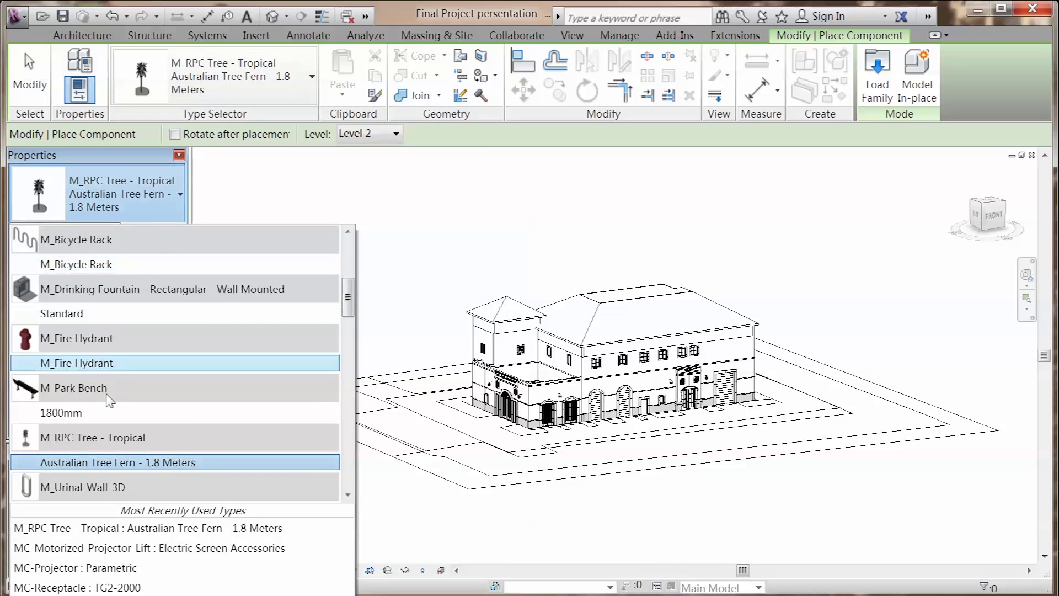
left_click(106, 413)
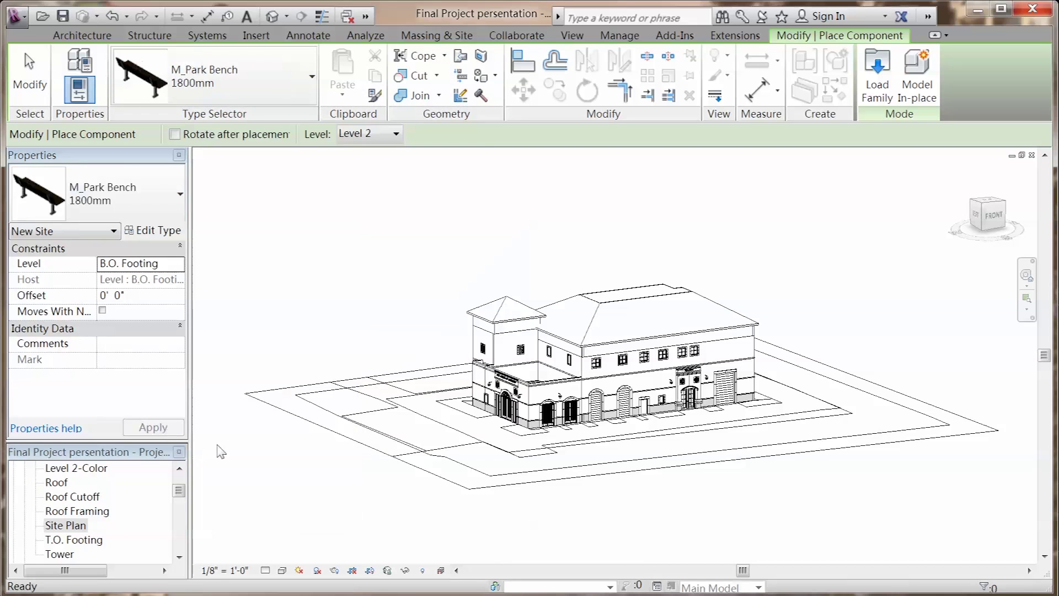
left_click(580, 444)
key("Escape")
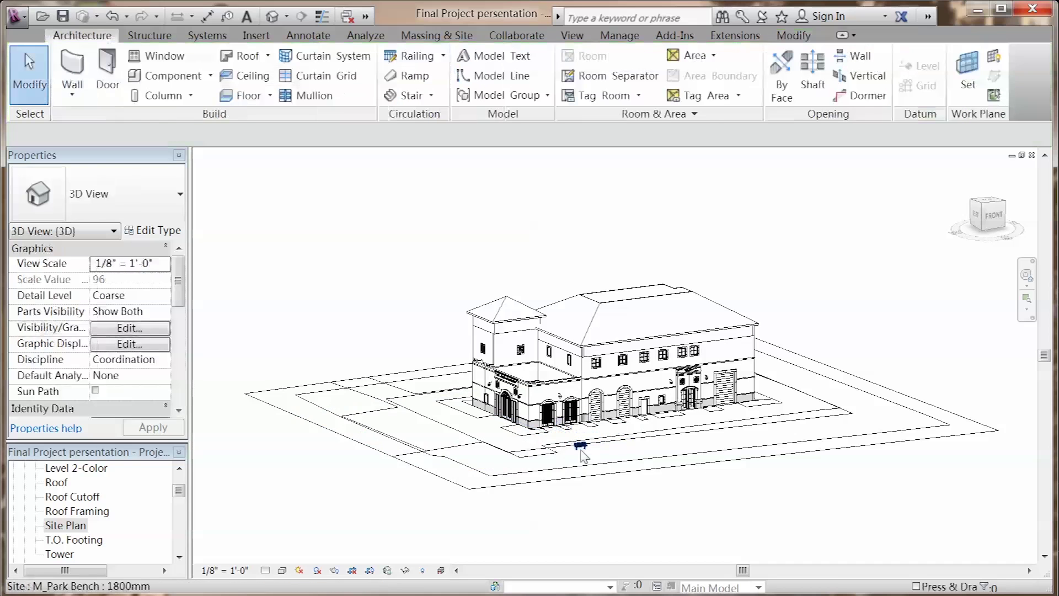
key("ctrl+Tab")
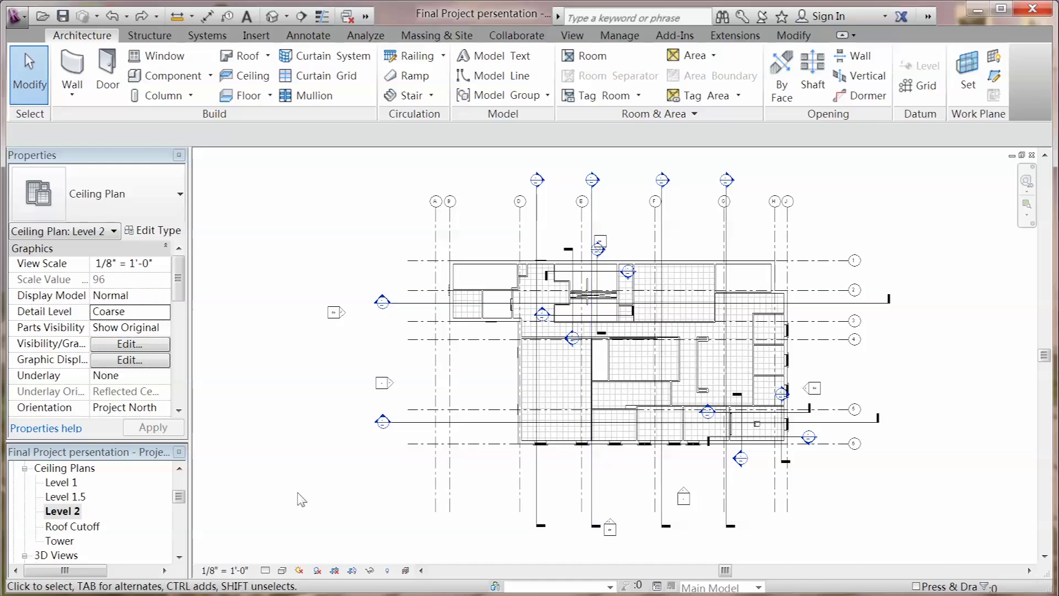
Step: Create a camera view from Level 1, eye point below the plan aimed at the building
scroll(143, 518, "up", 4)
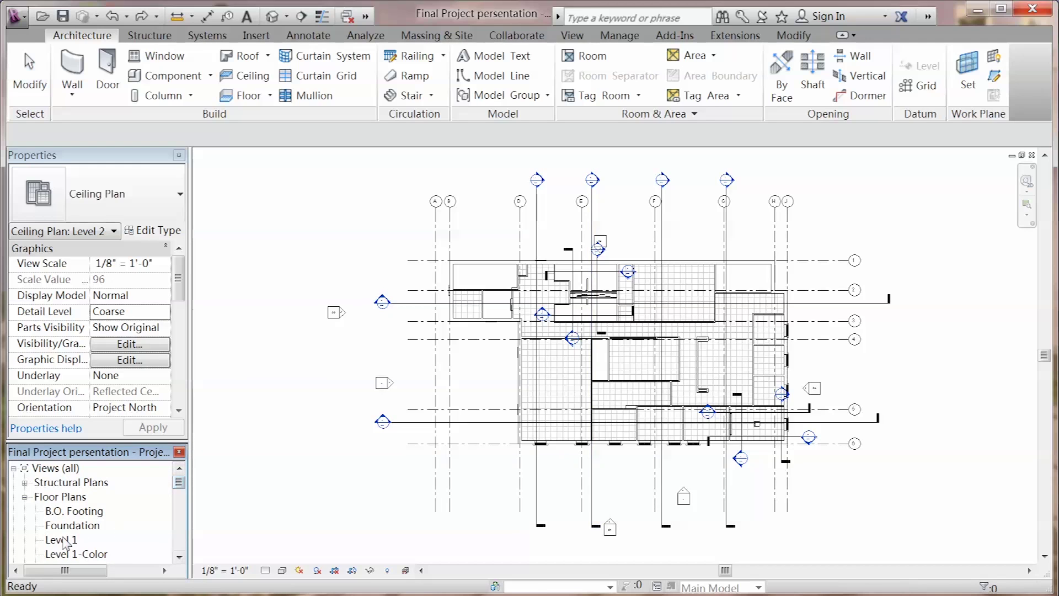
double_click(65, 540)
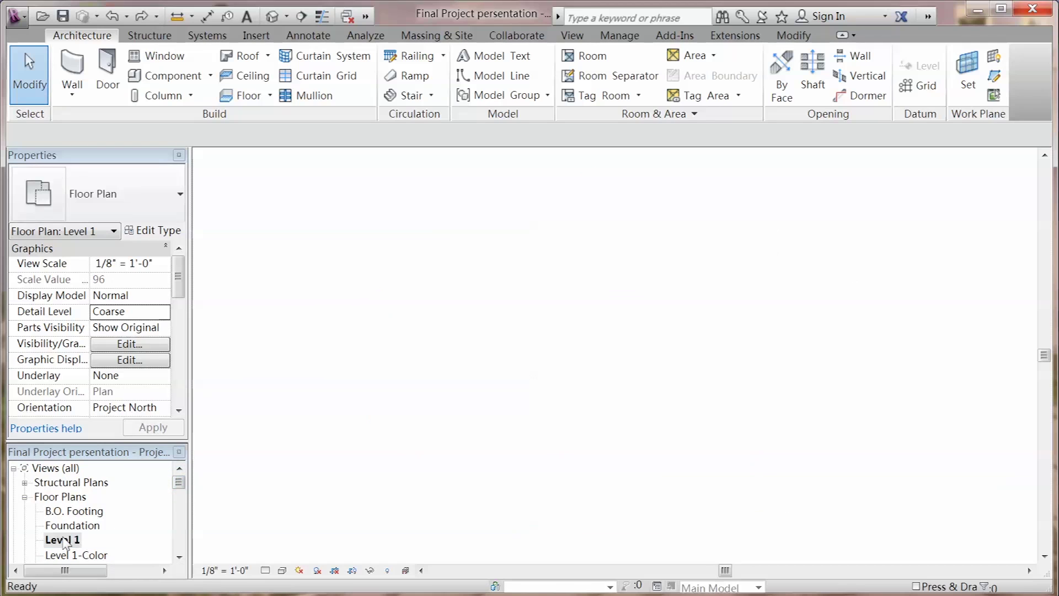
left_click(288, 22)
left_click(305, 62)
left_click(294, 539)
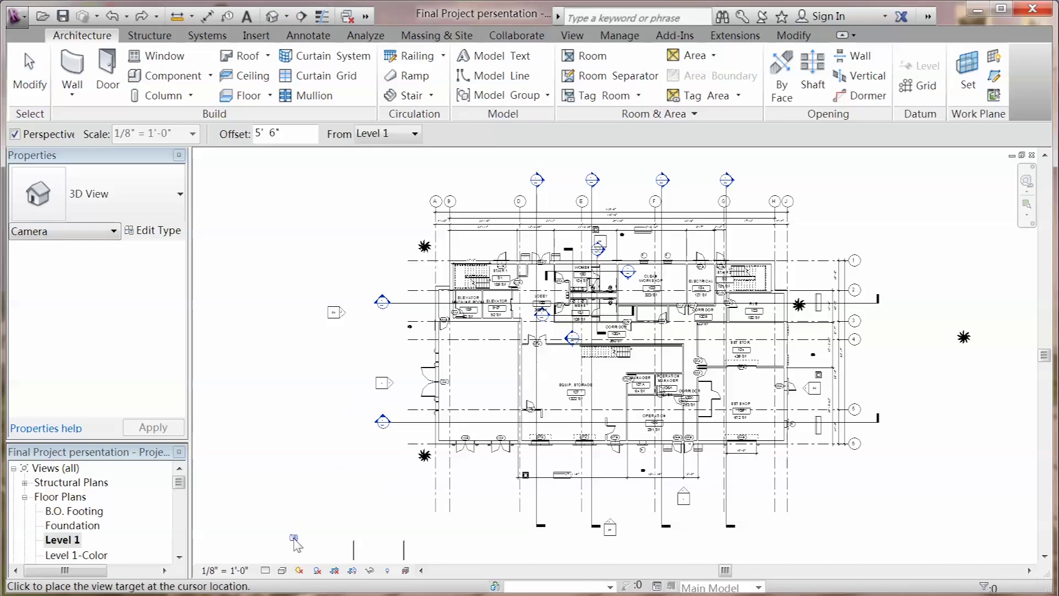
left_click(662, 271)
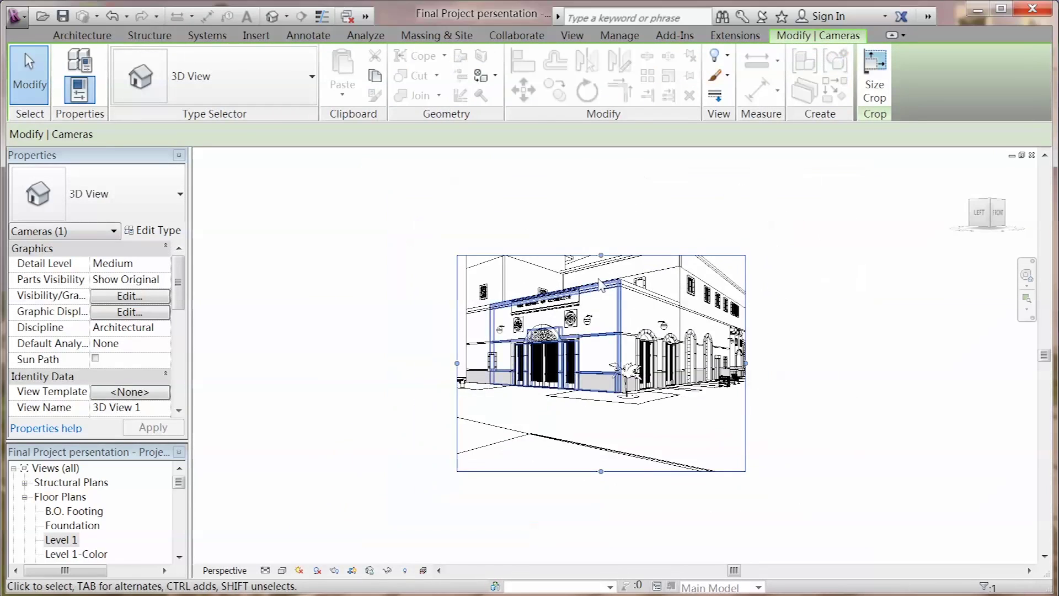
Step: Enlarge the camera view's crop region upward, leftward and rightward
left_click_drag(600, 255, 600, 187)
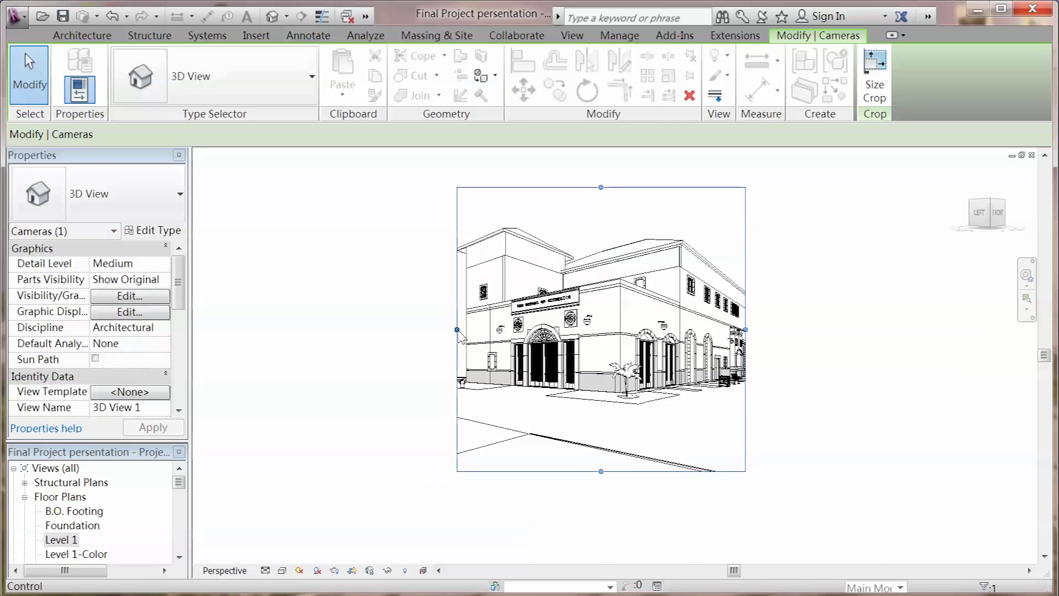
left_click_drag(458, 329, 384, 329)
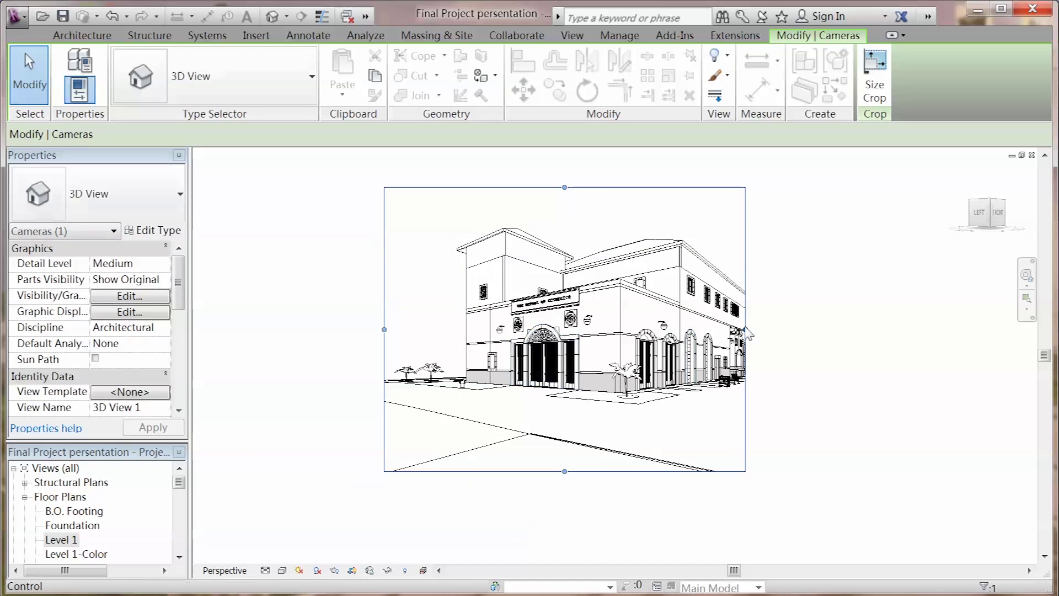
left_click_drag(746, 331, 817, 326)
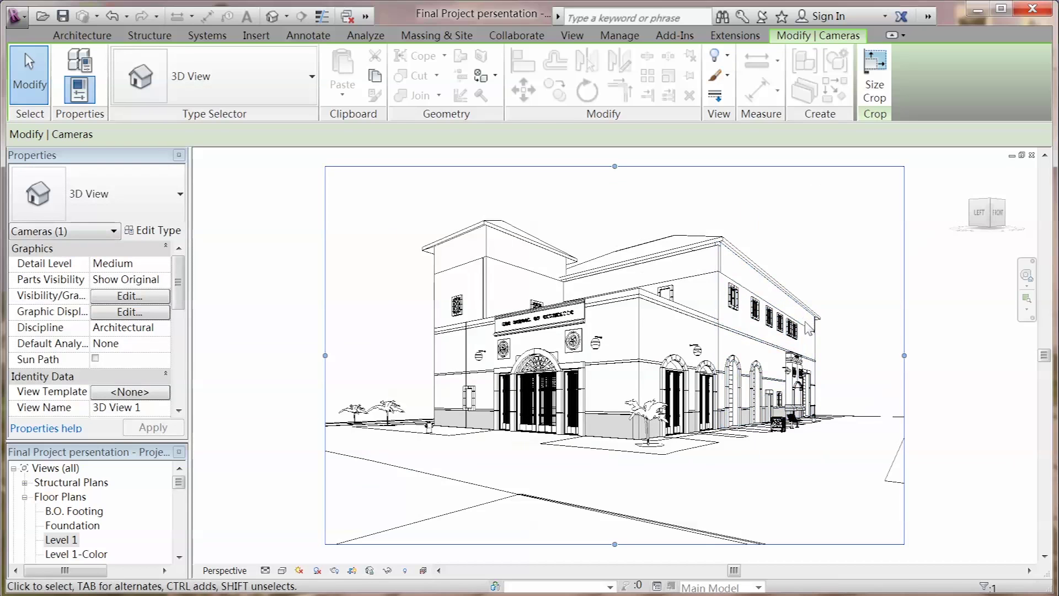
left_click(710, 502)
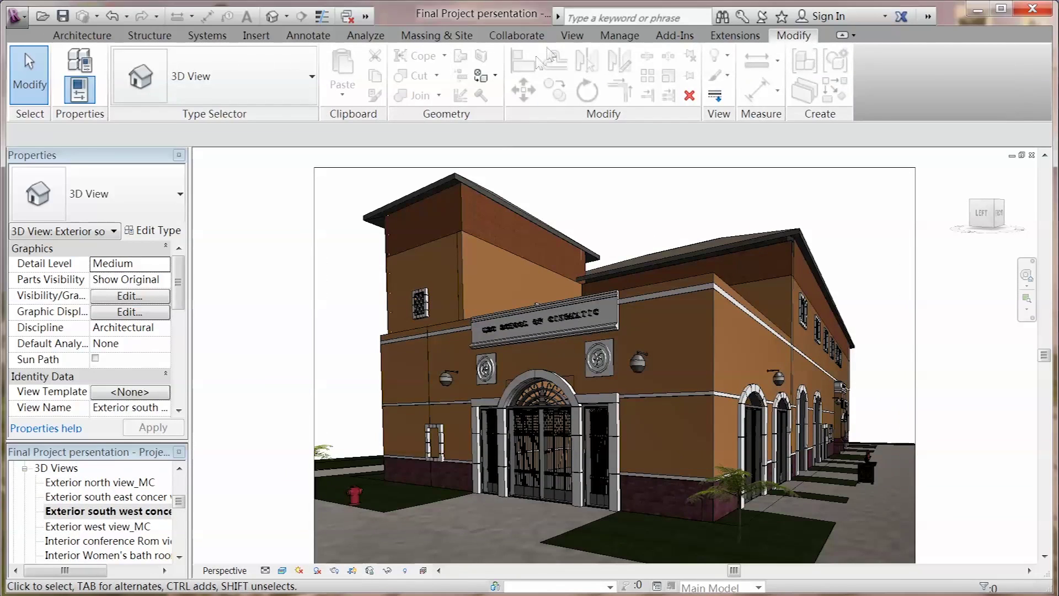
Step: Render at Best quality with Exterior: Sun and Artificial lighting and a Sky: Cloudy background
left_click(571, 35)
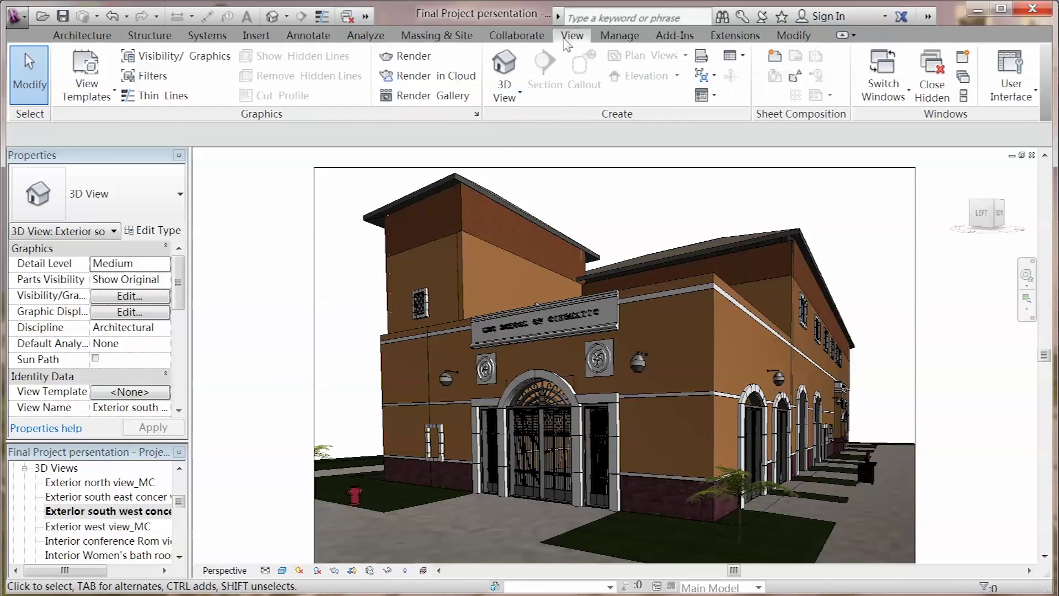
left_click(408, 56)
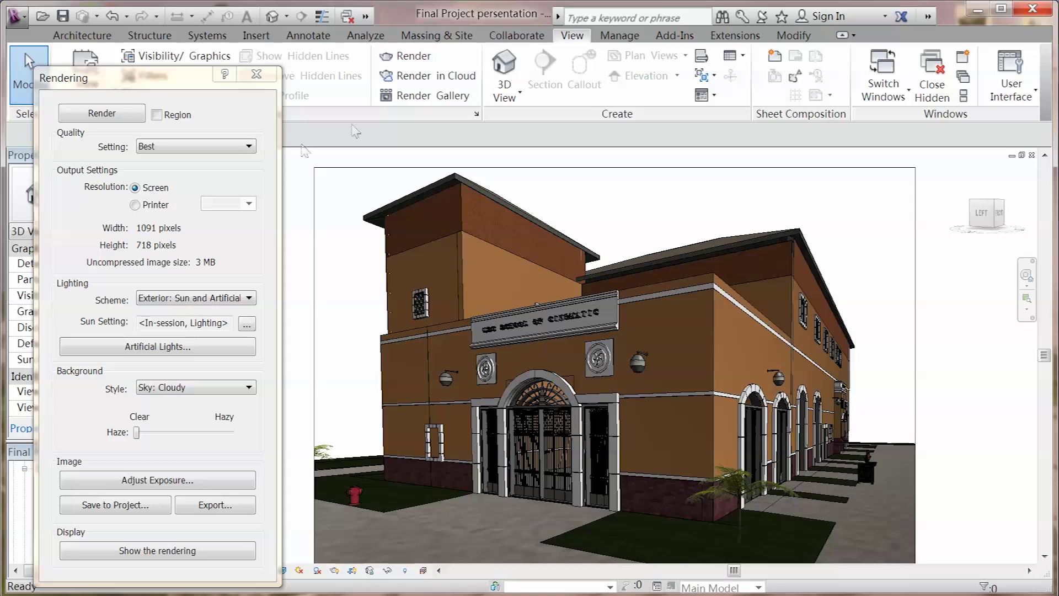
left_click(223, 146)
left_click(190, 201)
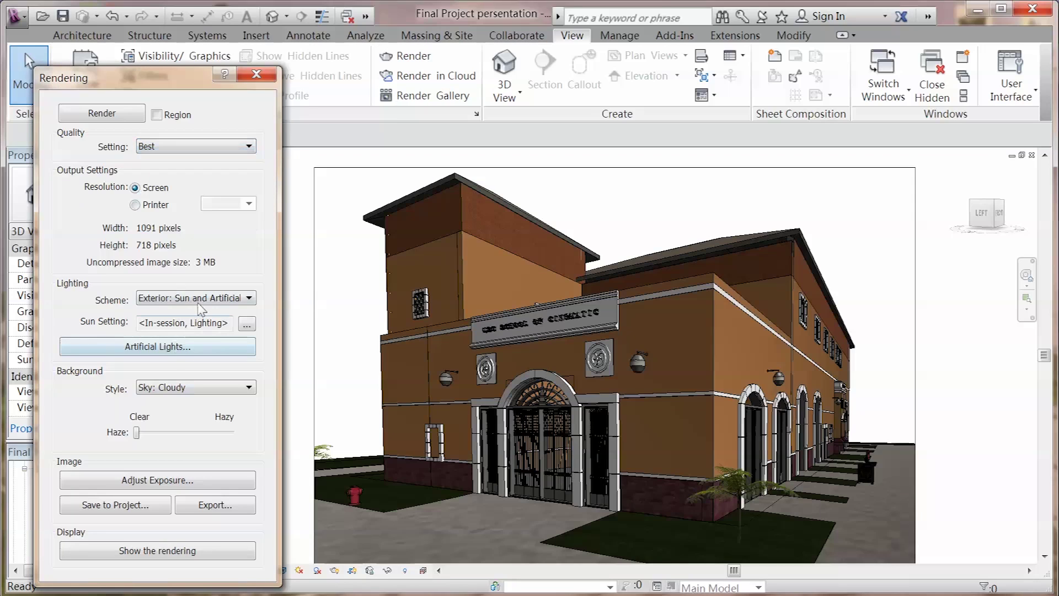
left_click(201, 299)
left_click(202, 320)
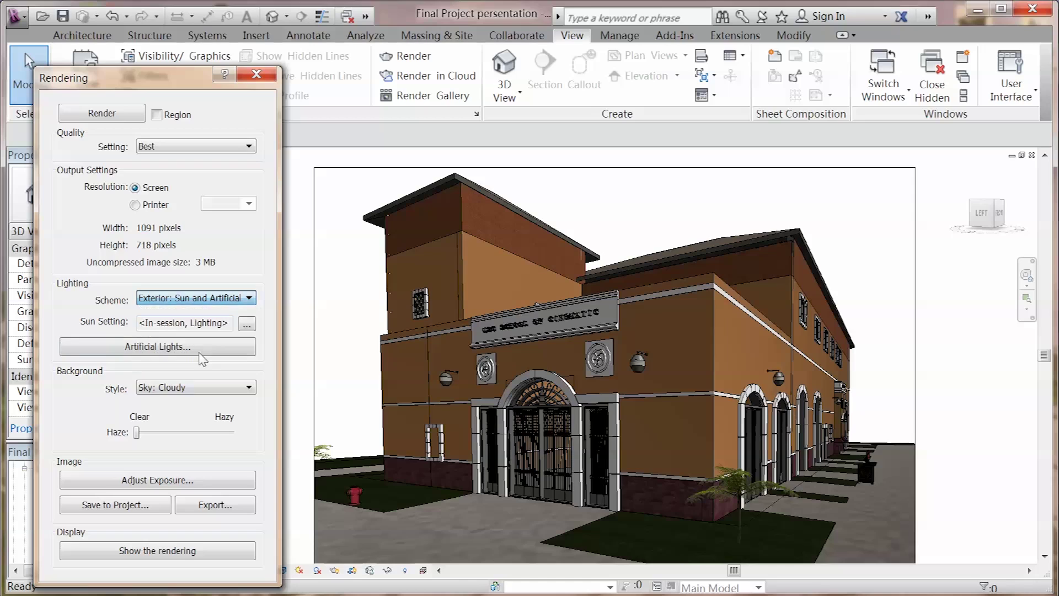
left_click(216, 394)
left_click(199, 434)
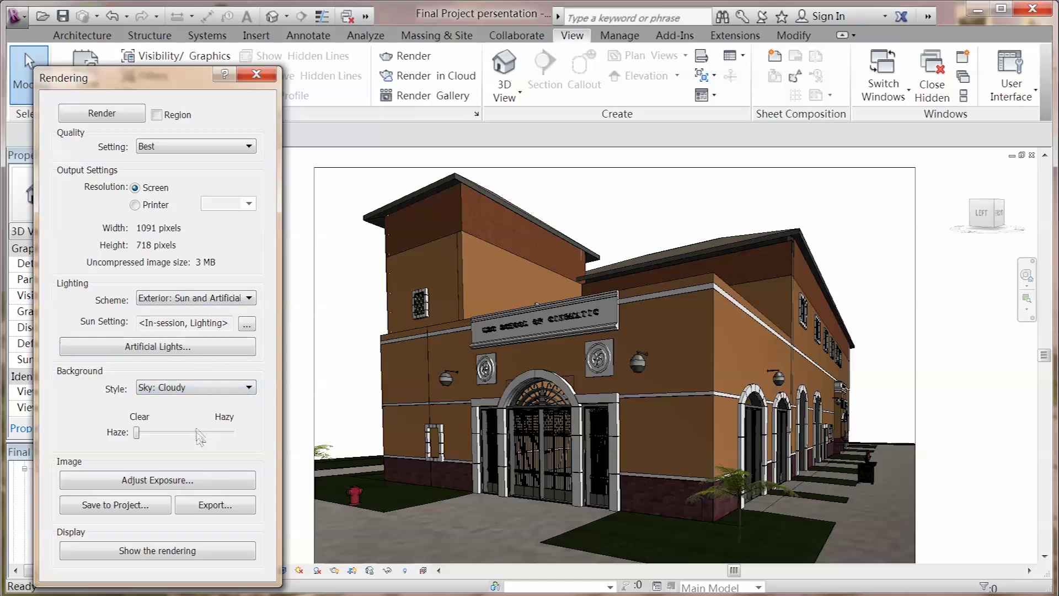
left_click(130, 121)
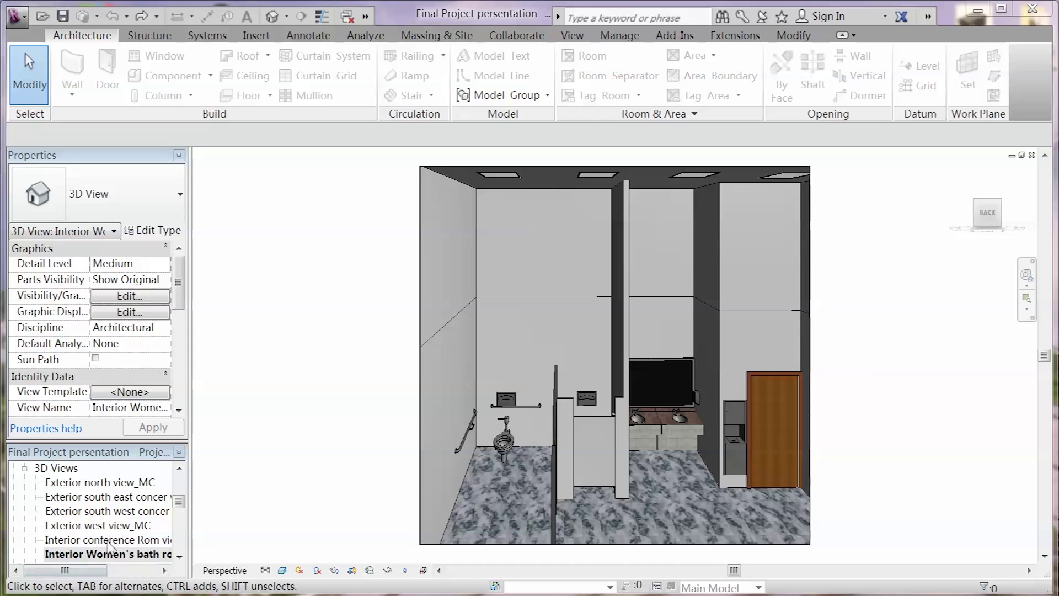
Step: Open the interior conference room 3D view and orbit it to show the whole building exterior on its site
double_click(109, 540)
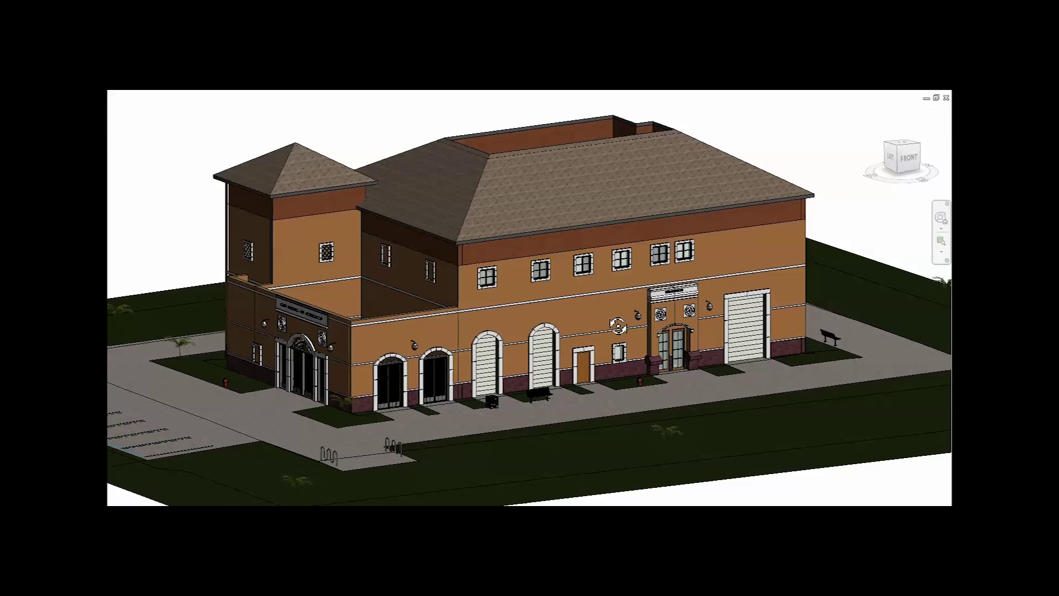
middle_click_drag(618, 325, 31, 310, "shift")
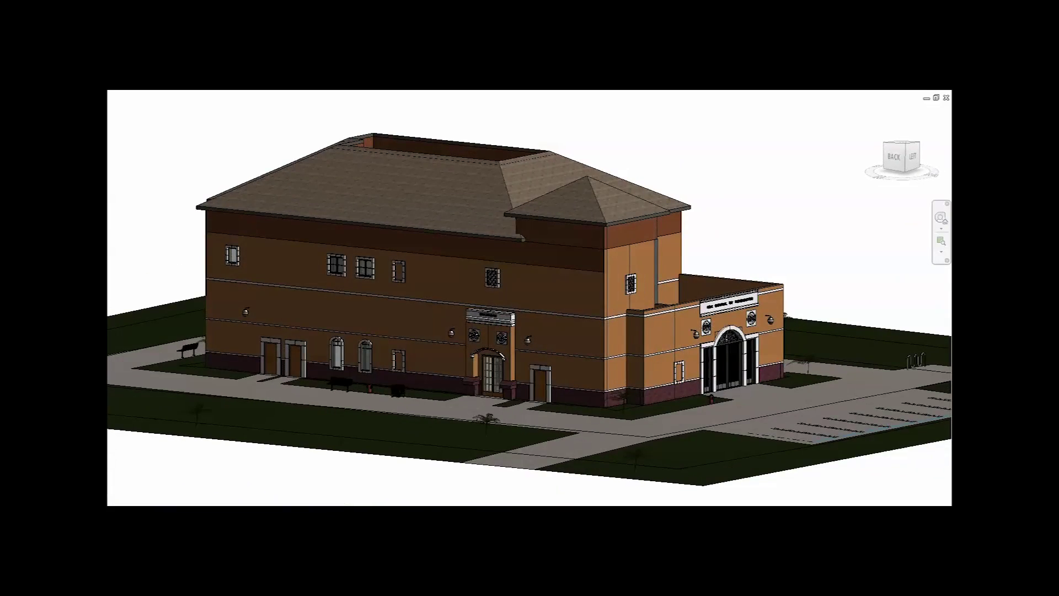